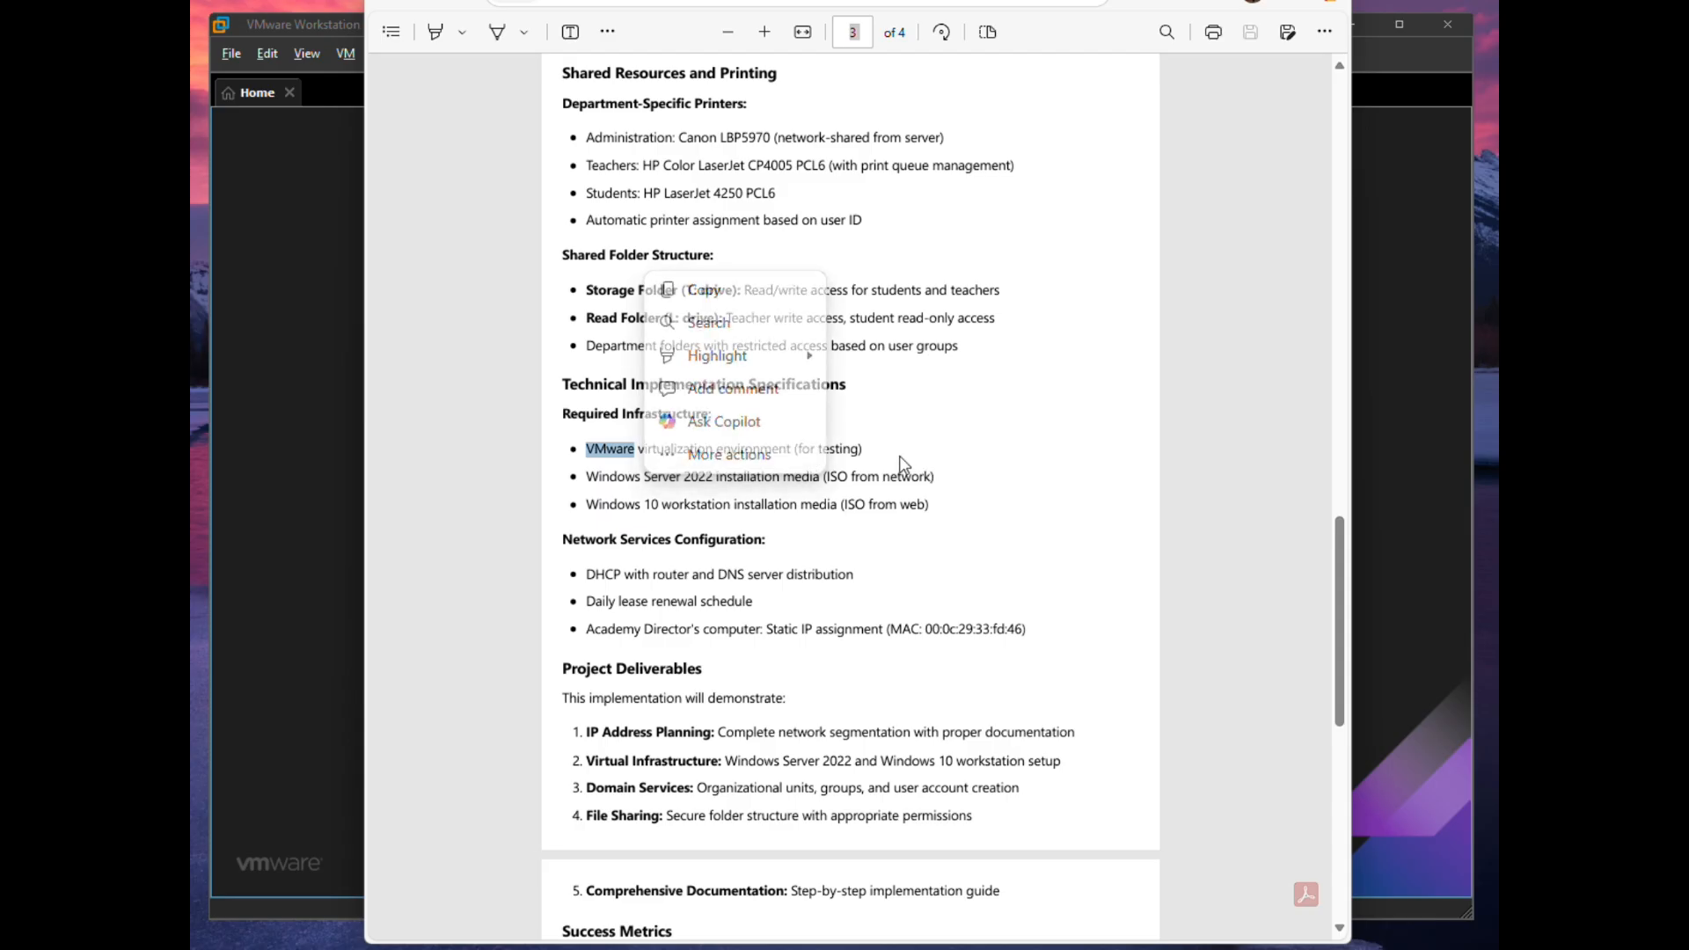
- Highlight the Windows Server 2022 and Windows 10 media lines in the brief, then minimize the PDF
click(995, 479)
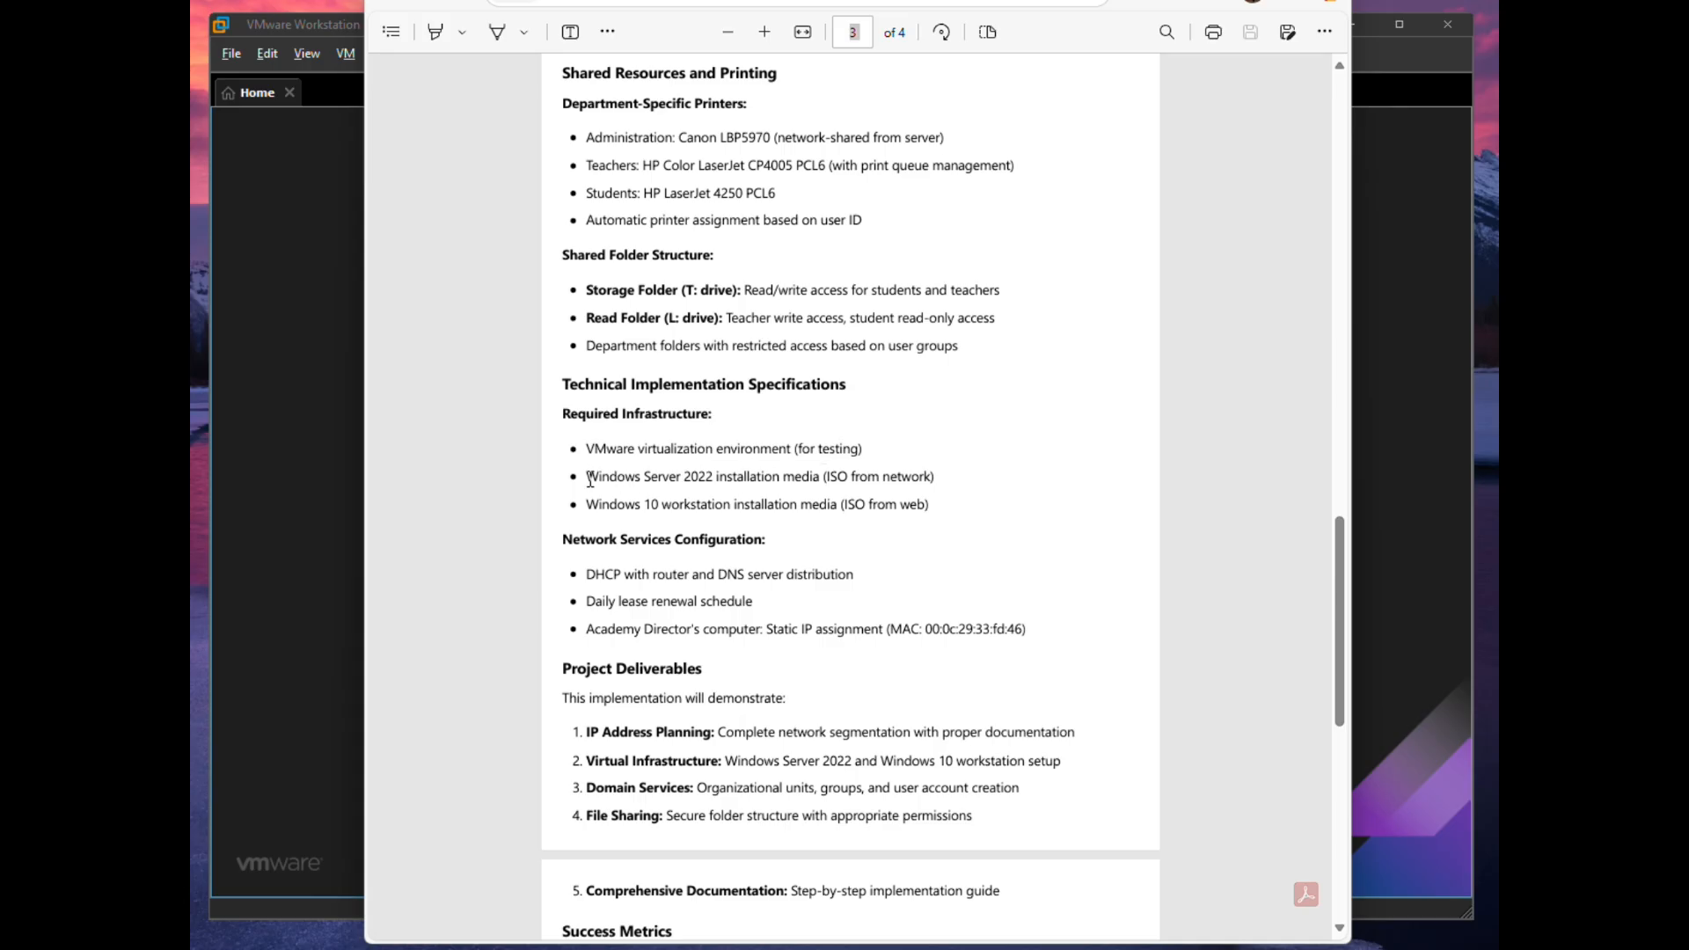
drag(587, 479, 738, 499)
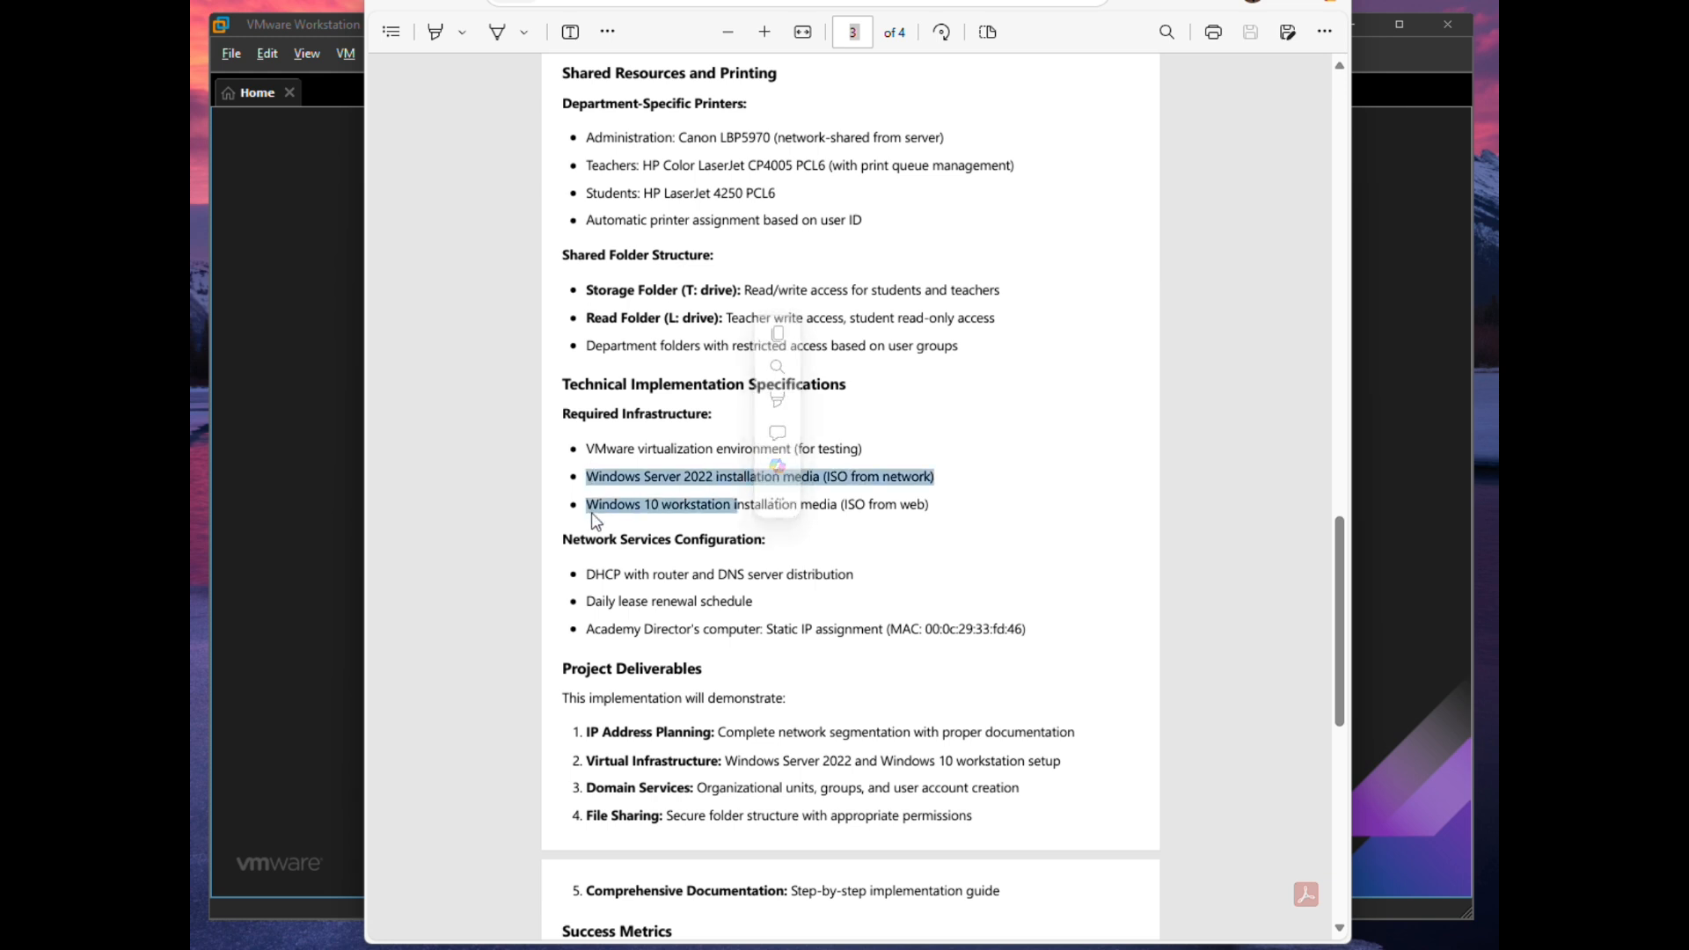
drag(589, 510, 748, 512)
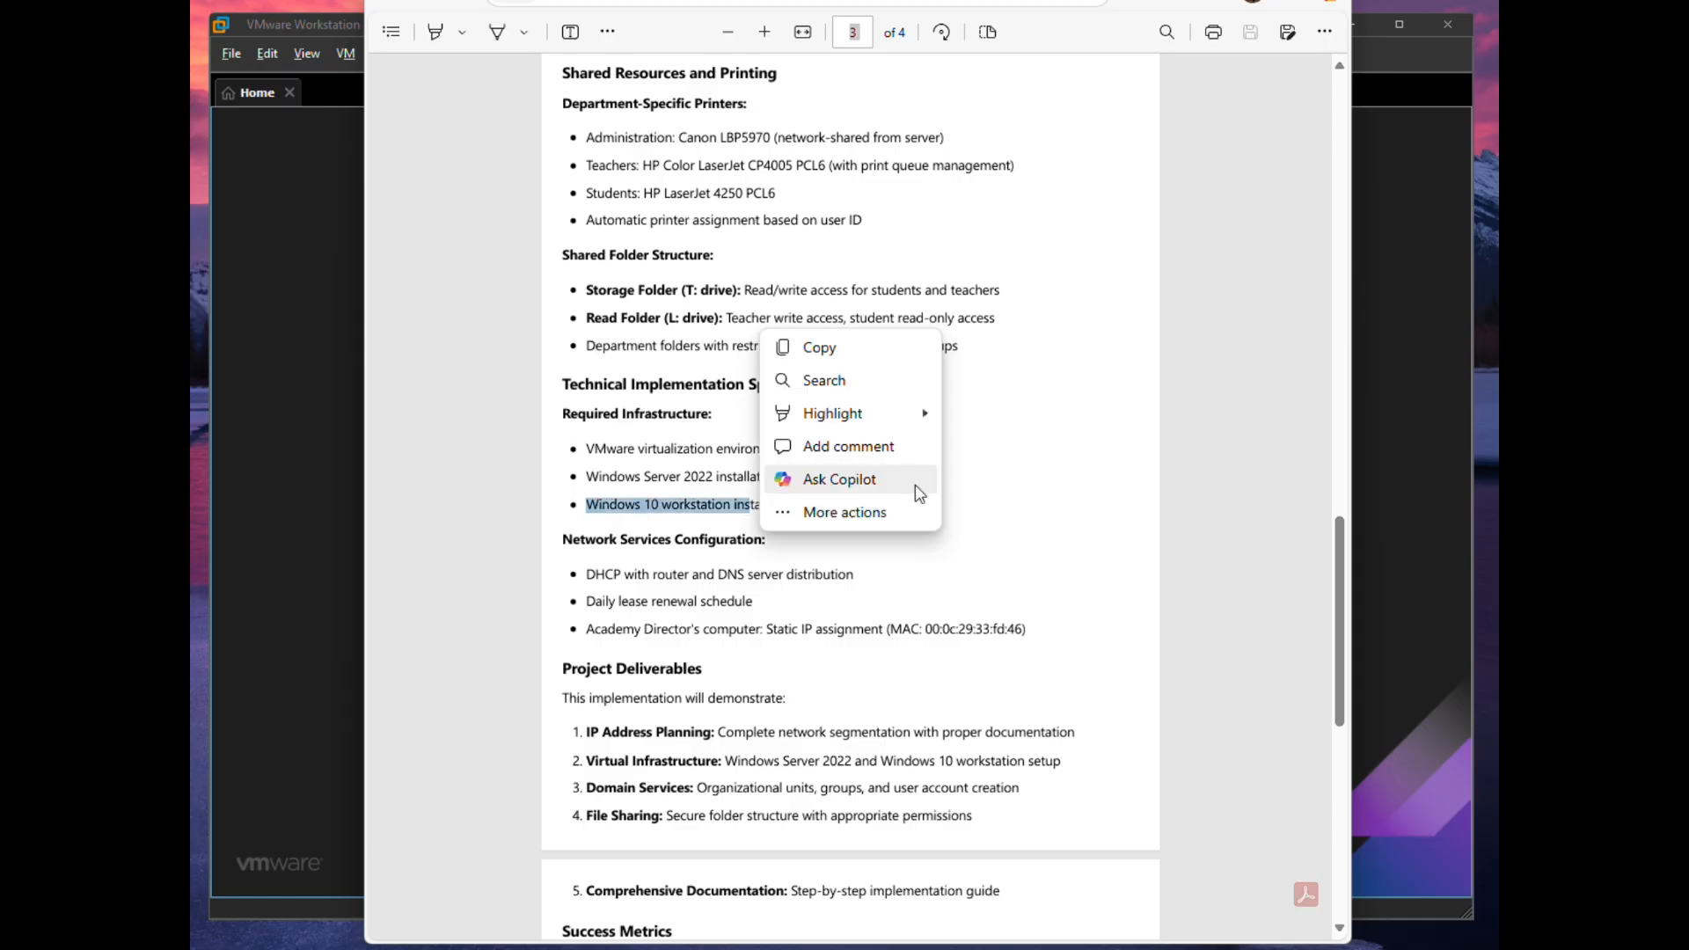
click(1033, 479)
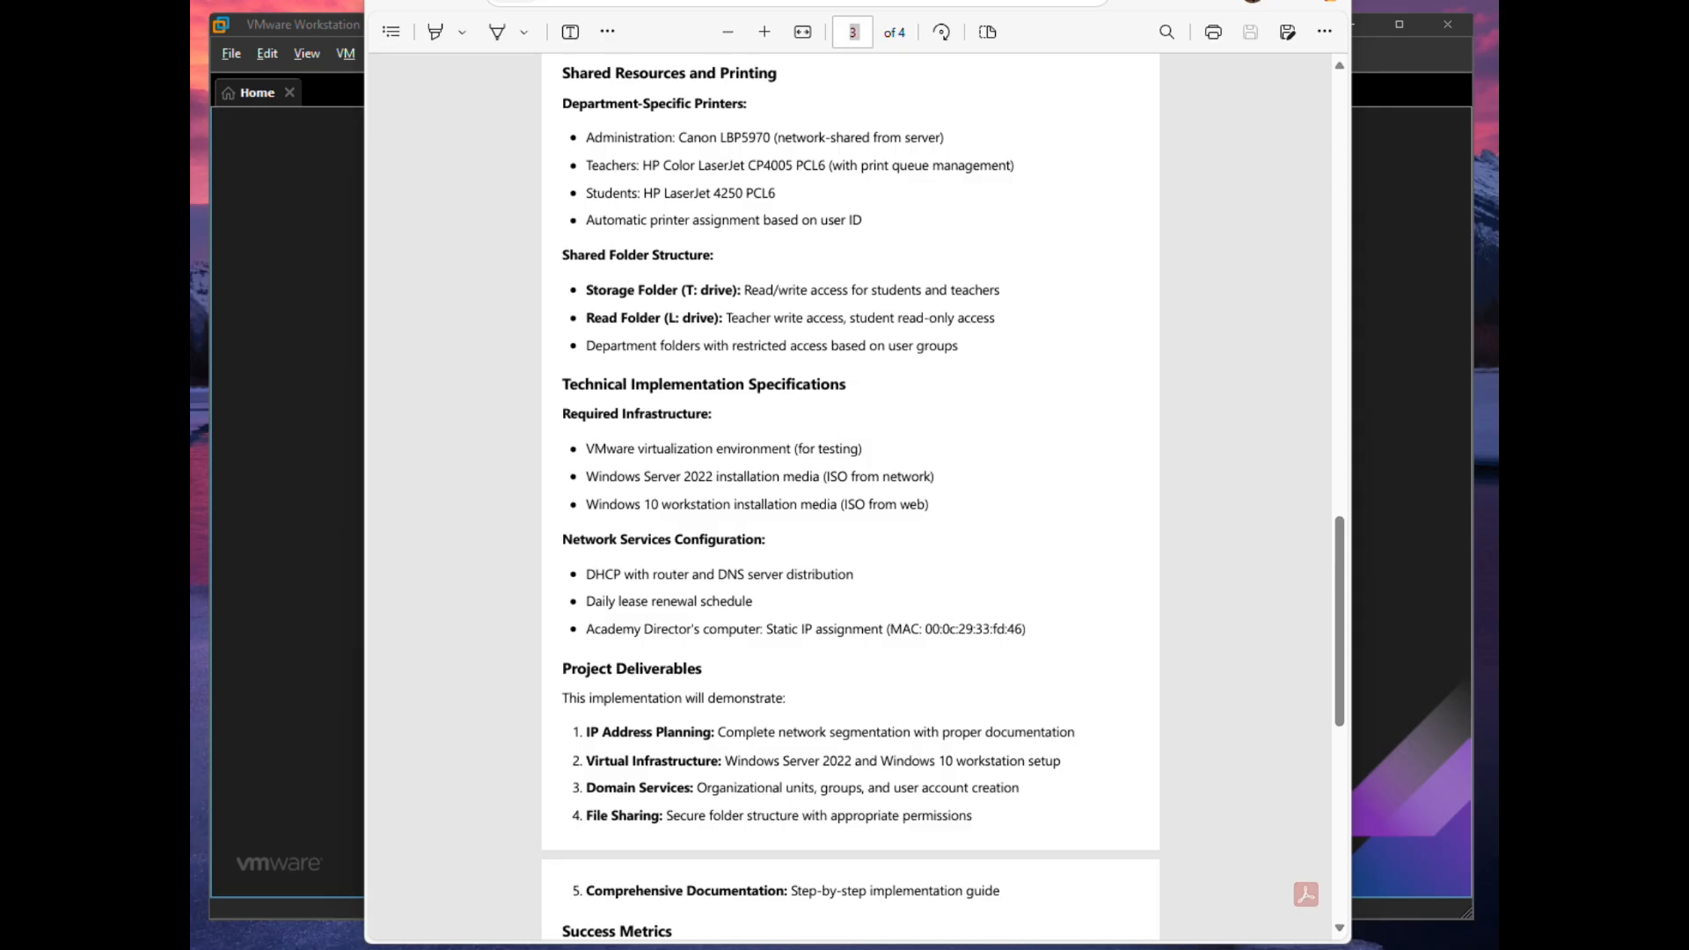
key(super+Down)
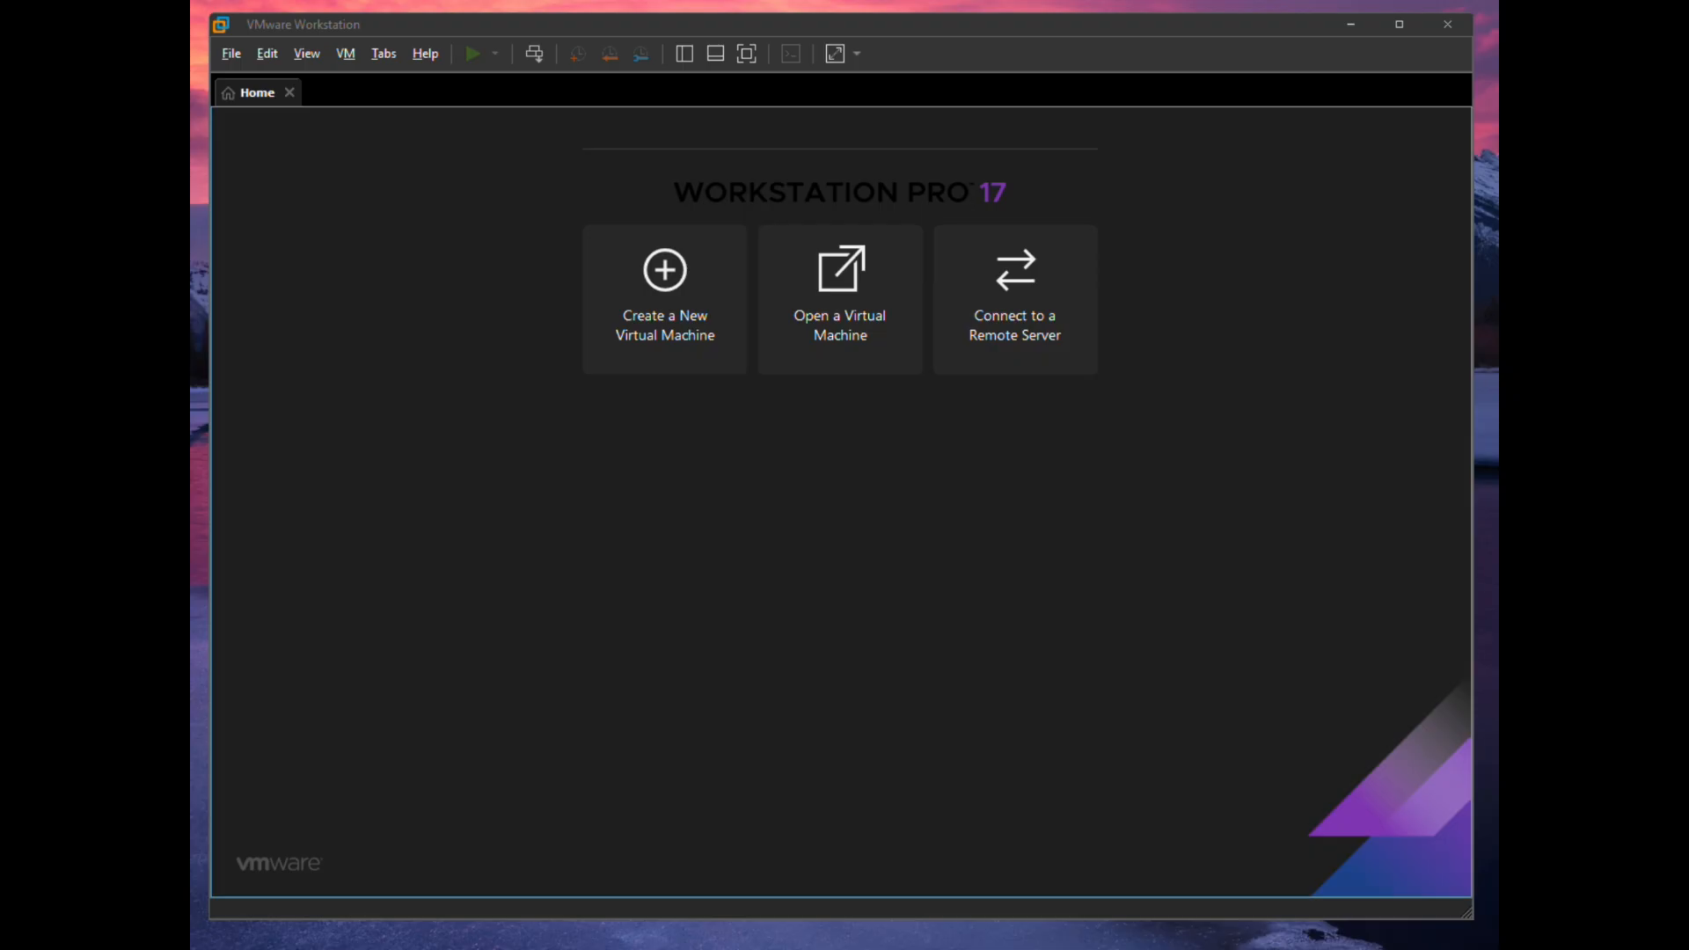
- Create a typical new virtual machine using the Windows Server 2022 ISO as the installer
click(662, 277)
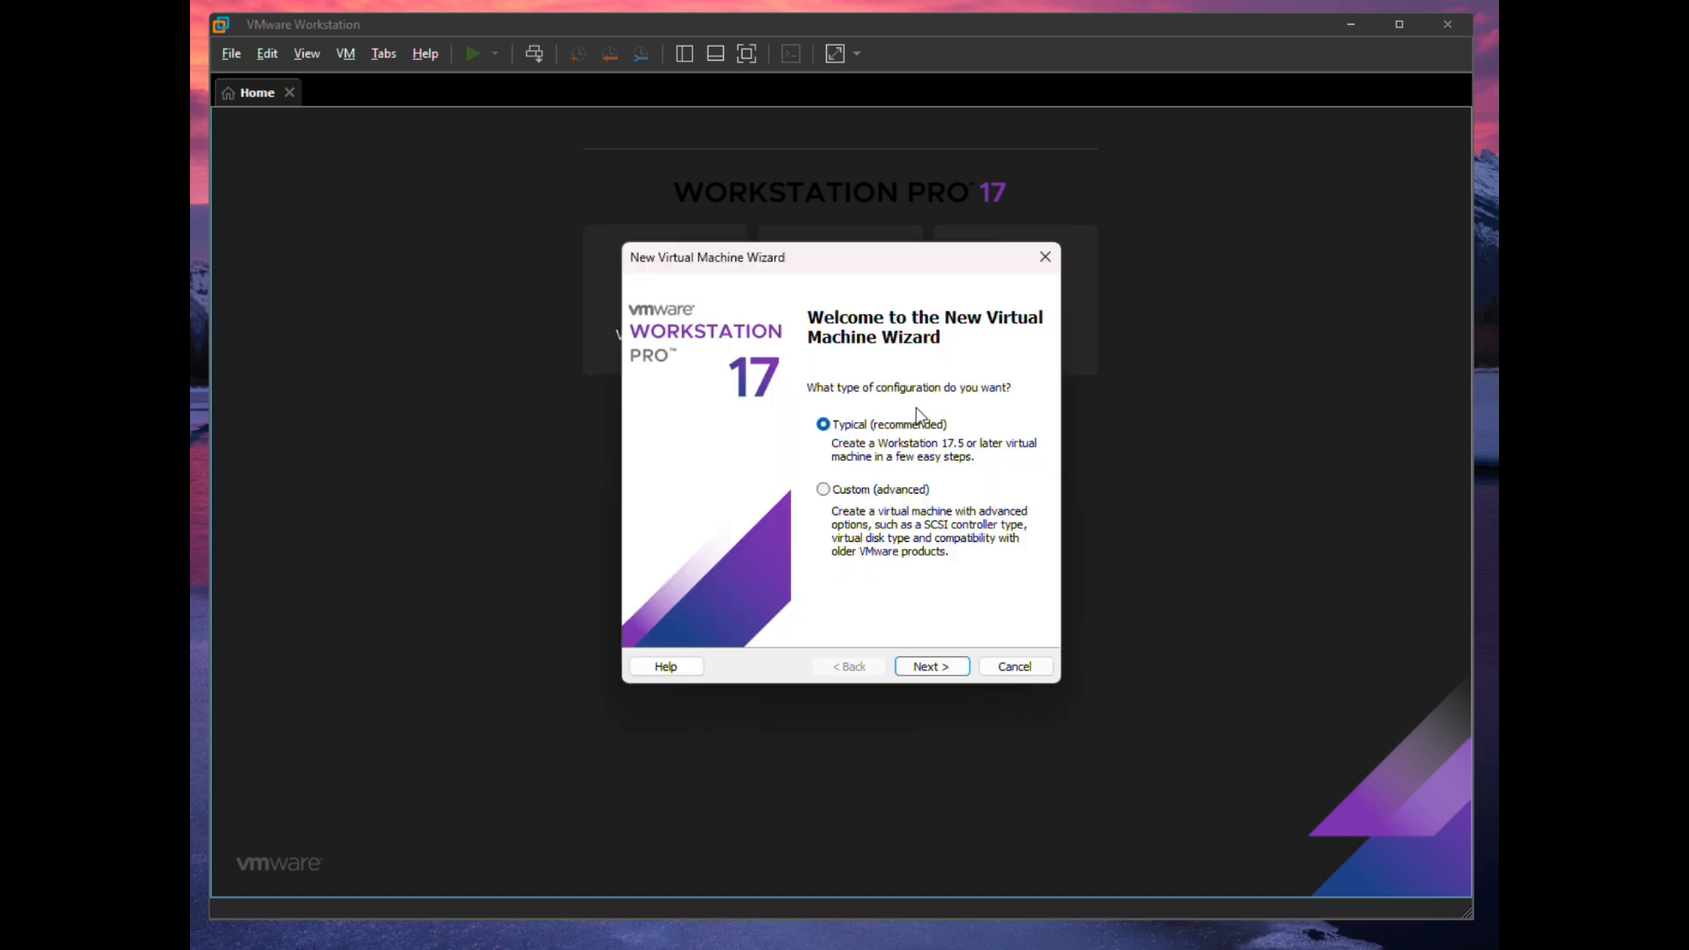
click(932, 667)
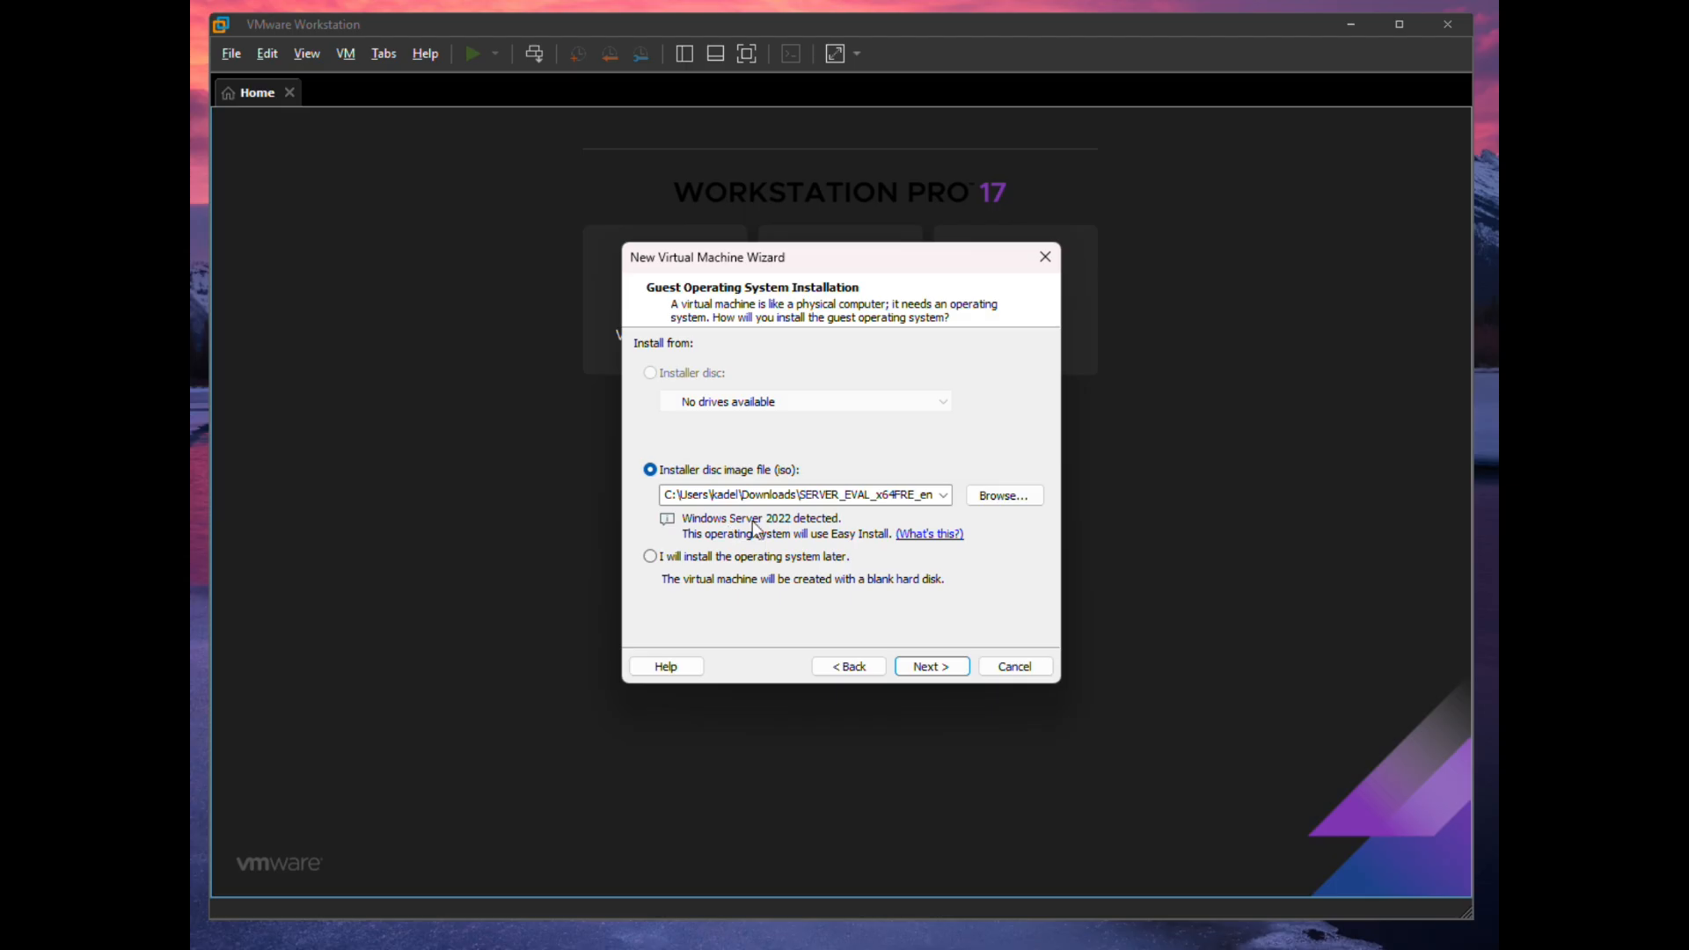
click(953, 670)
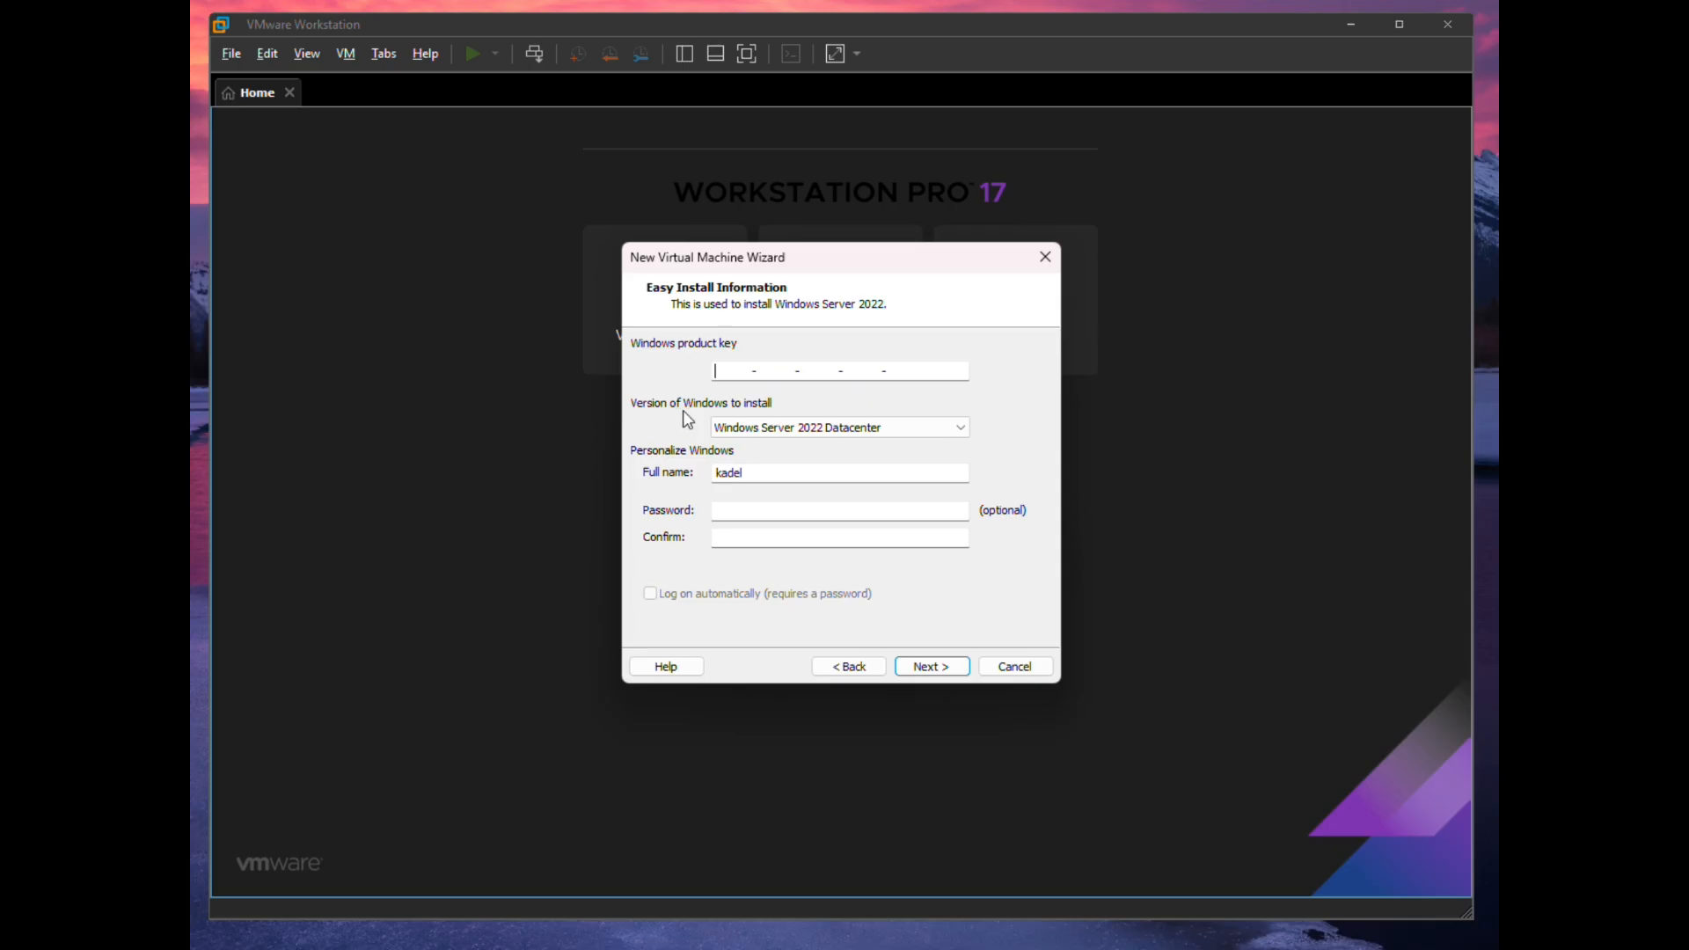
- Select the Windows Server 2022 Standard edition and confirm continuing without a product key
click(964, 429)
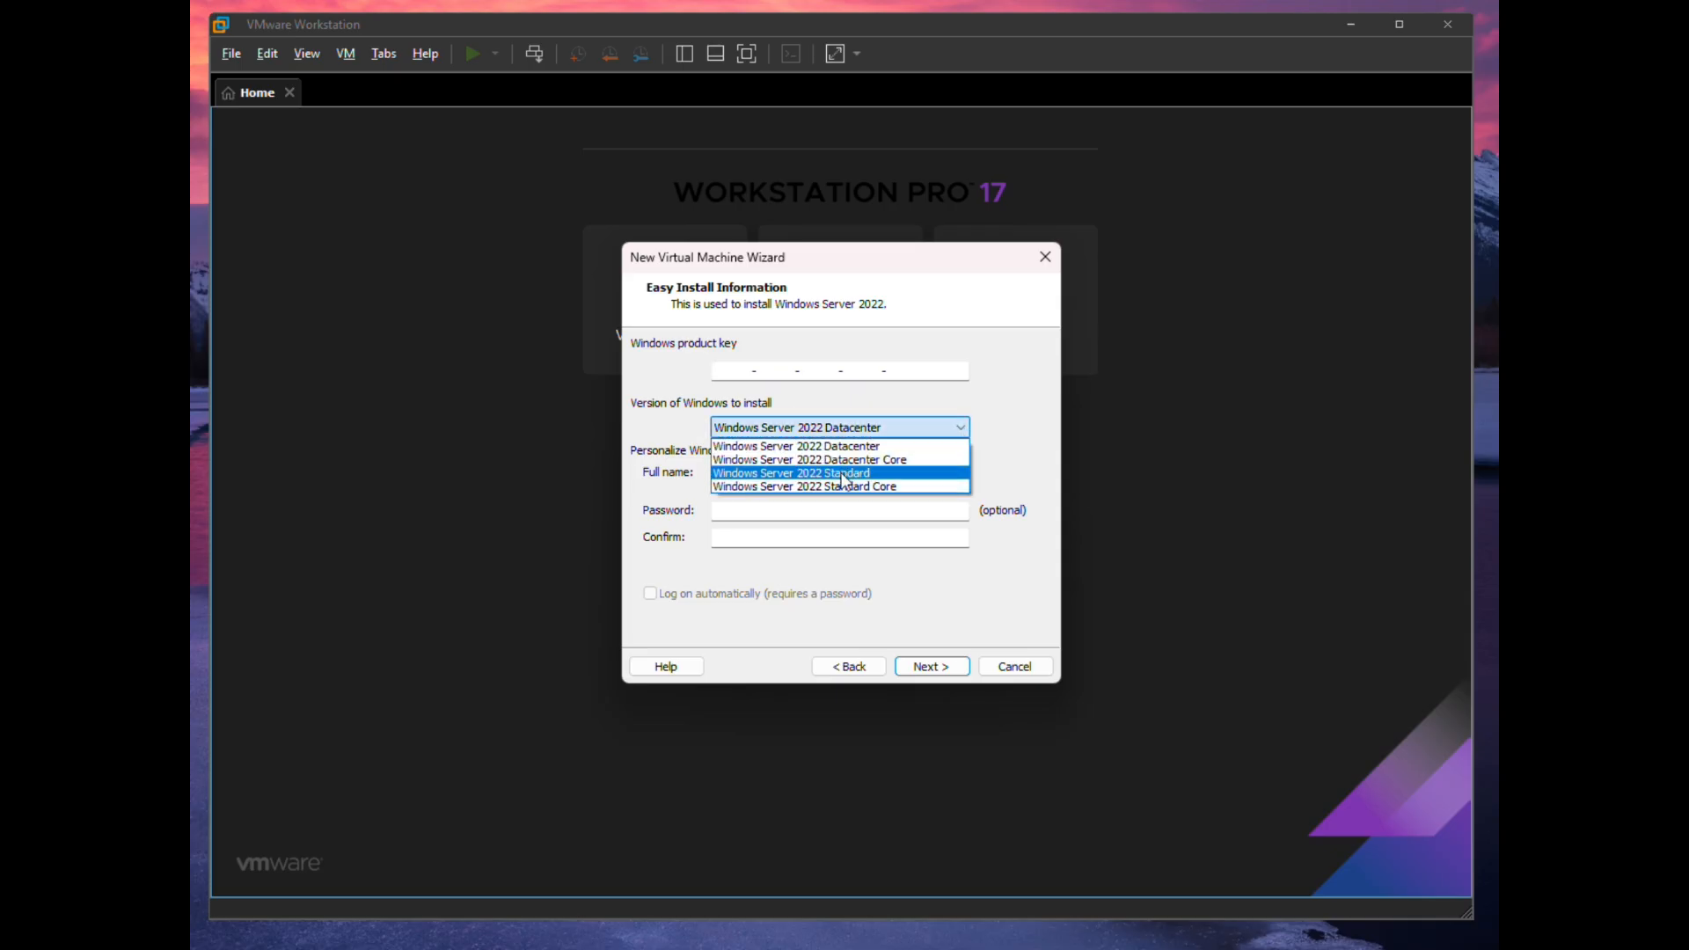
click(842, 475)
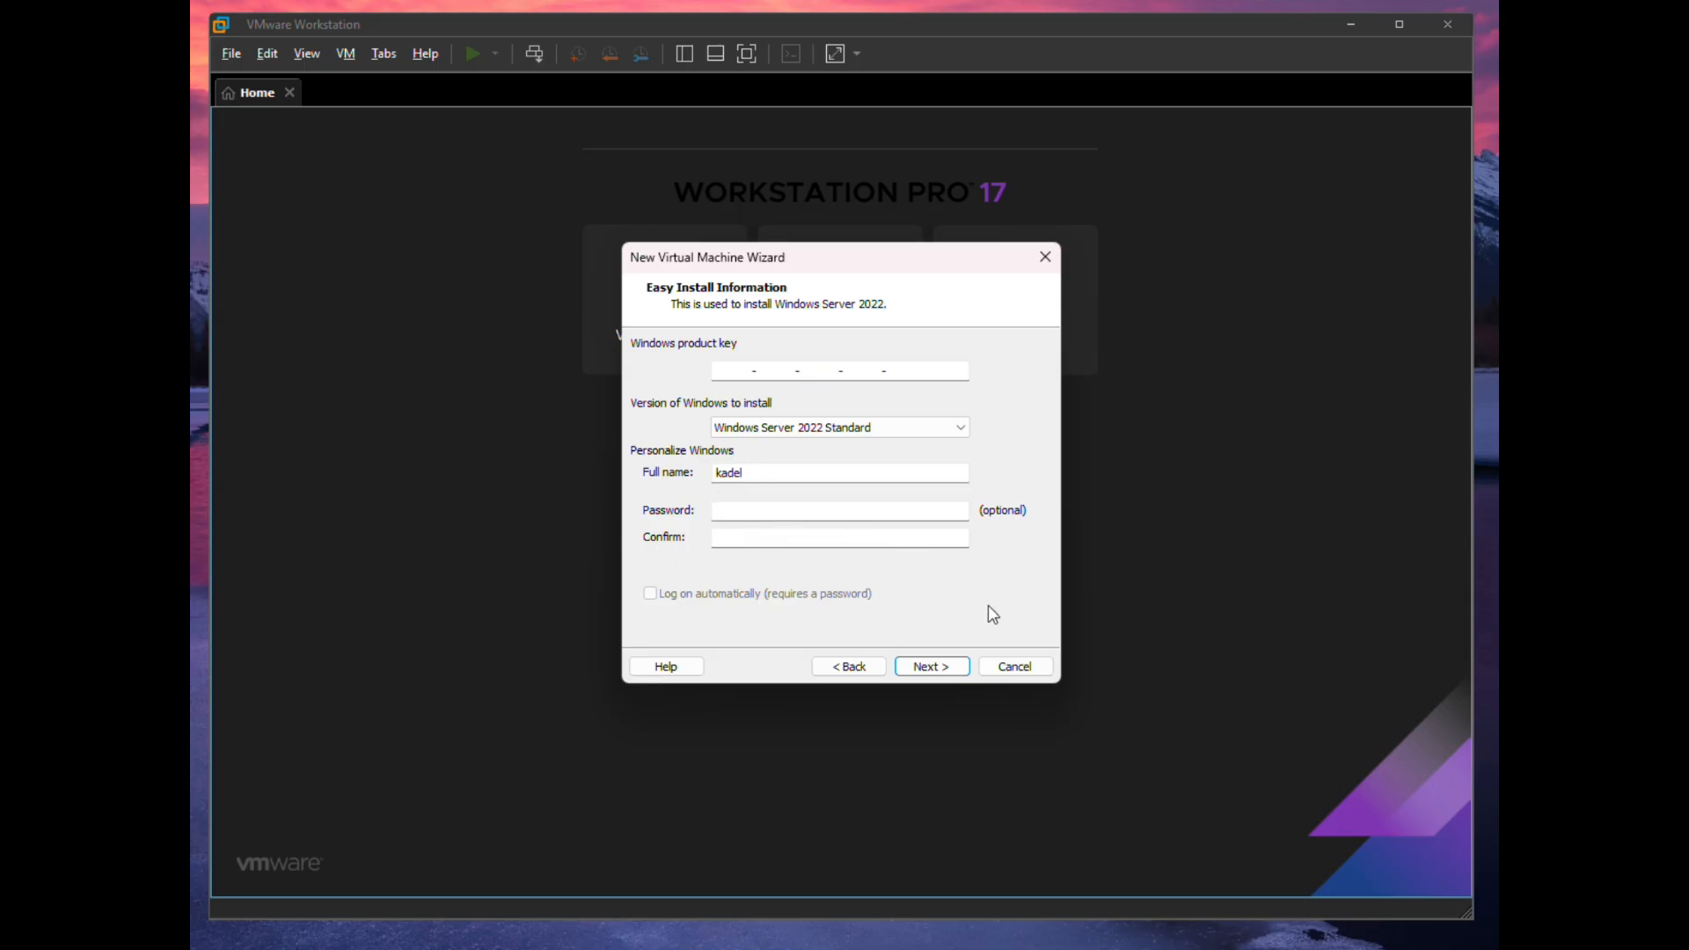
click(945, 673)
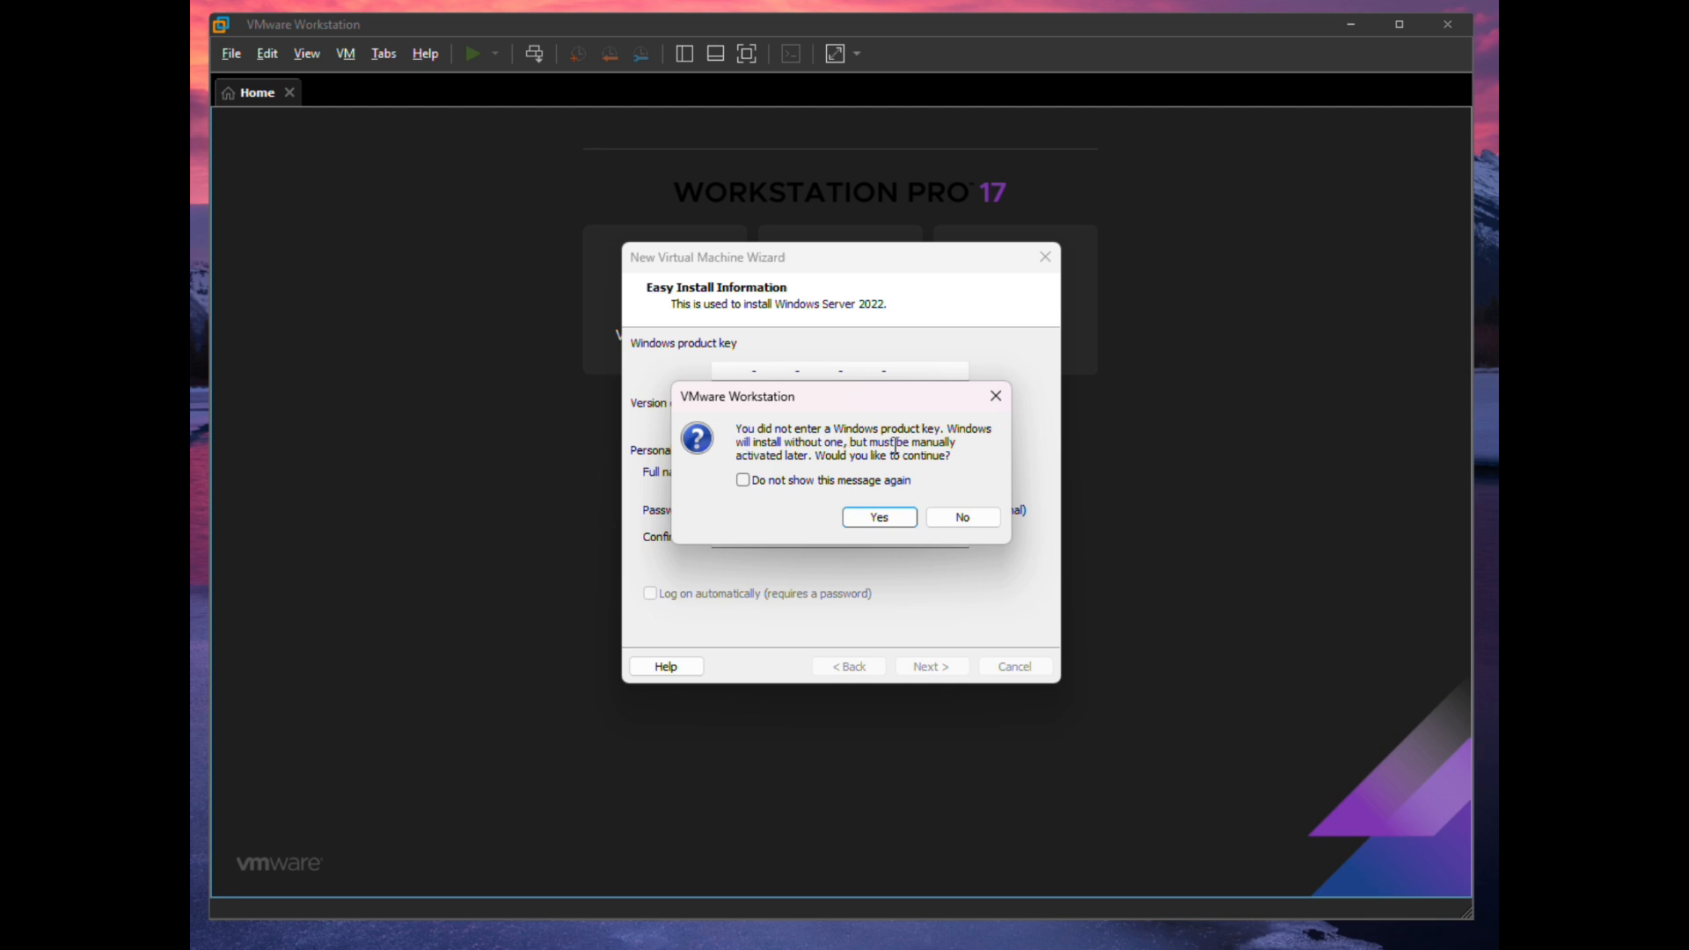
click(879, 518)
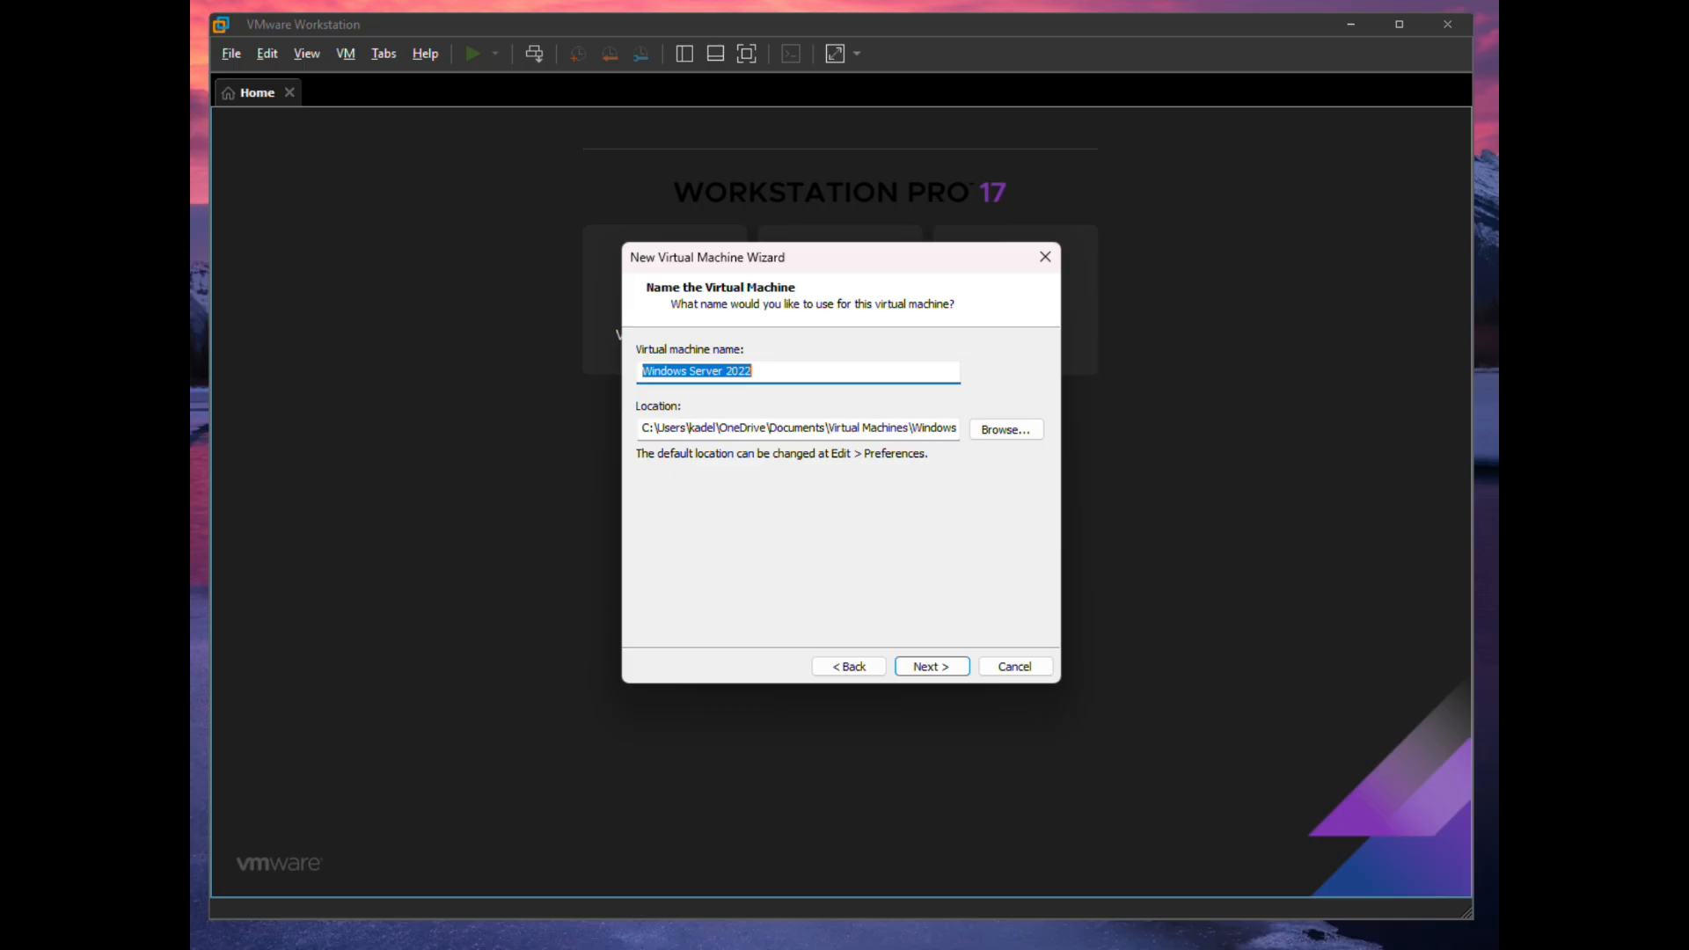
- Replace the default virtual machine name with SecureCore1
click(765, 370)
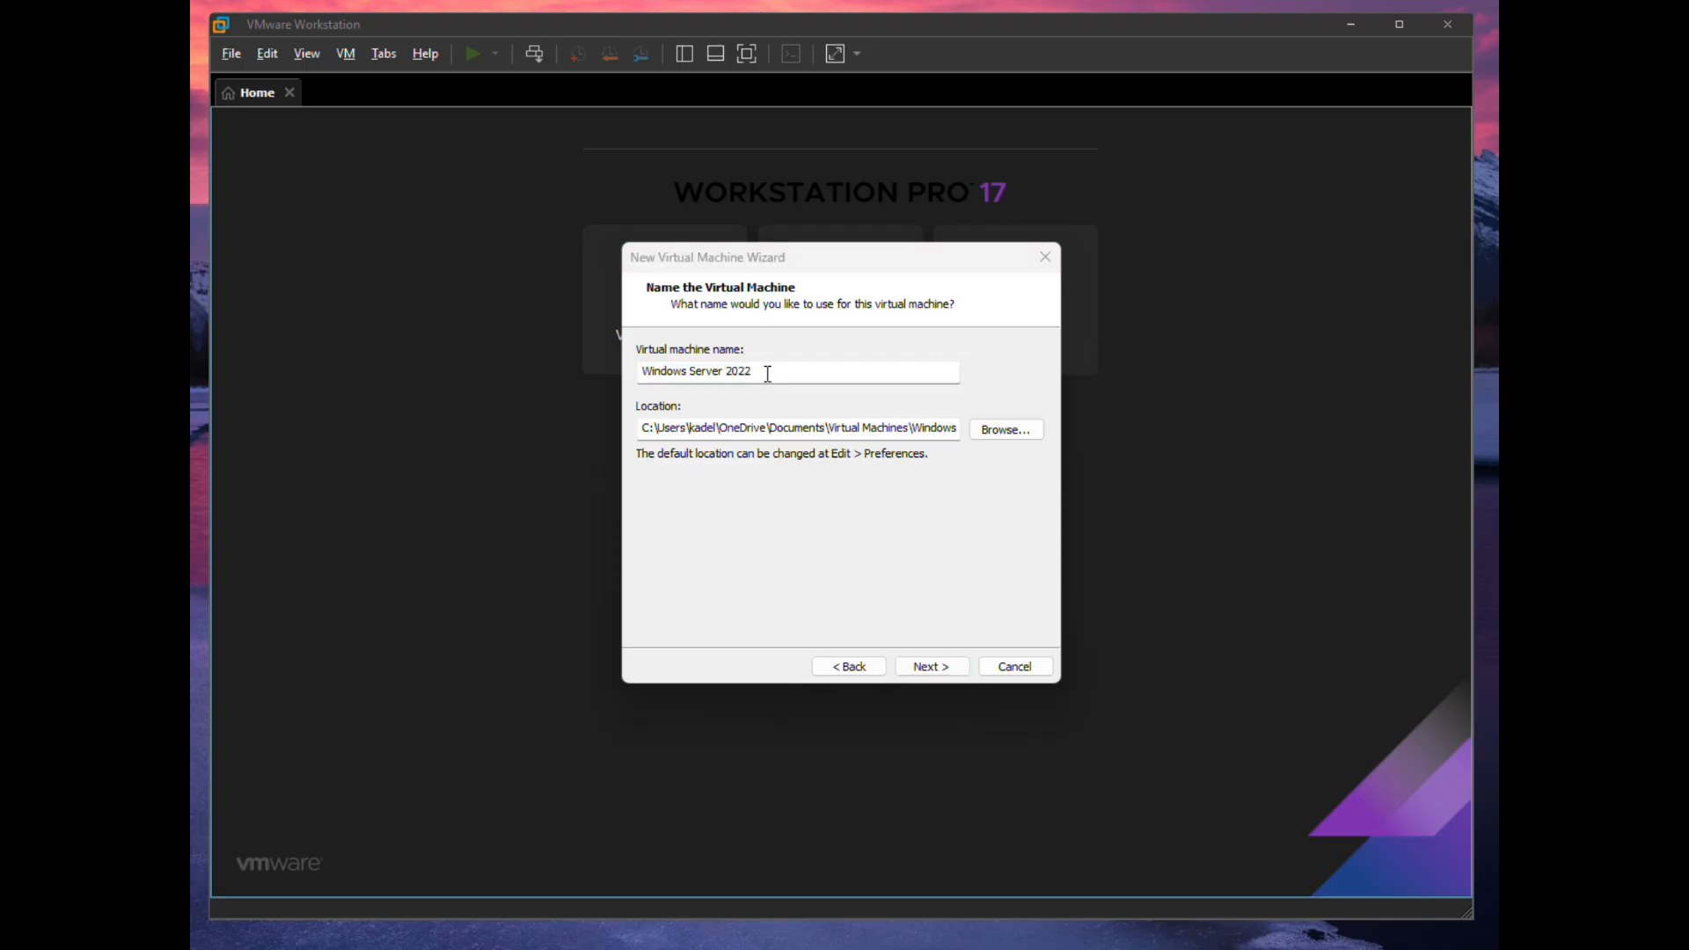
drag(765, 370, 597, 376)
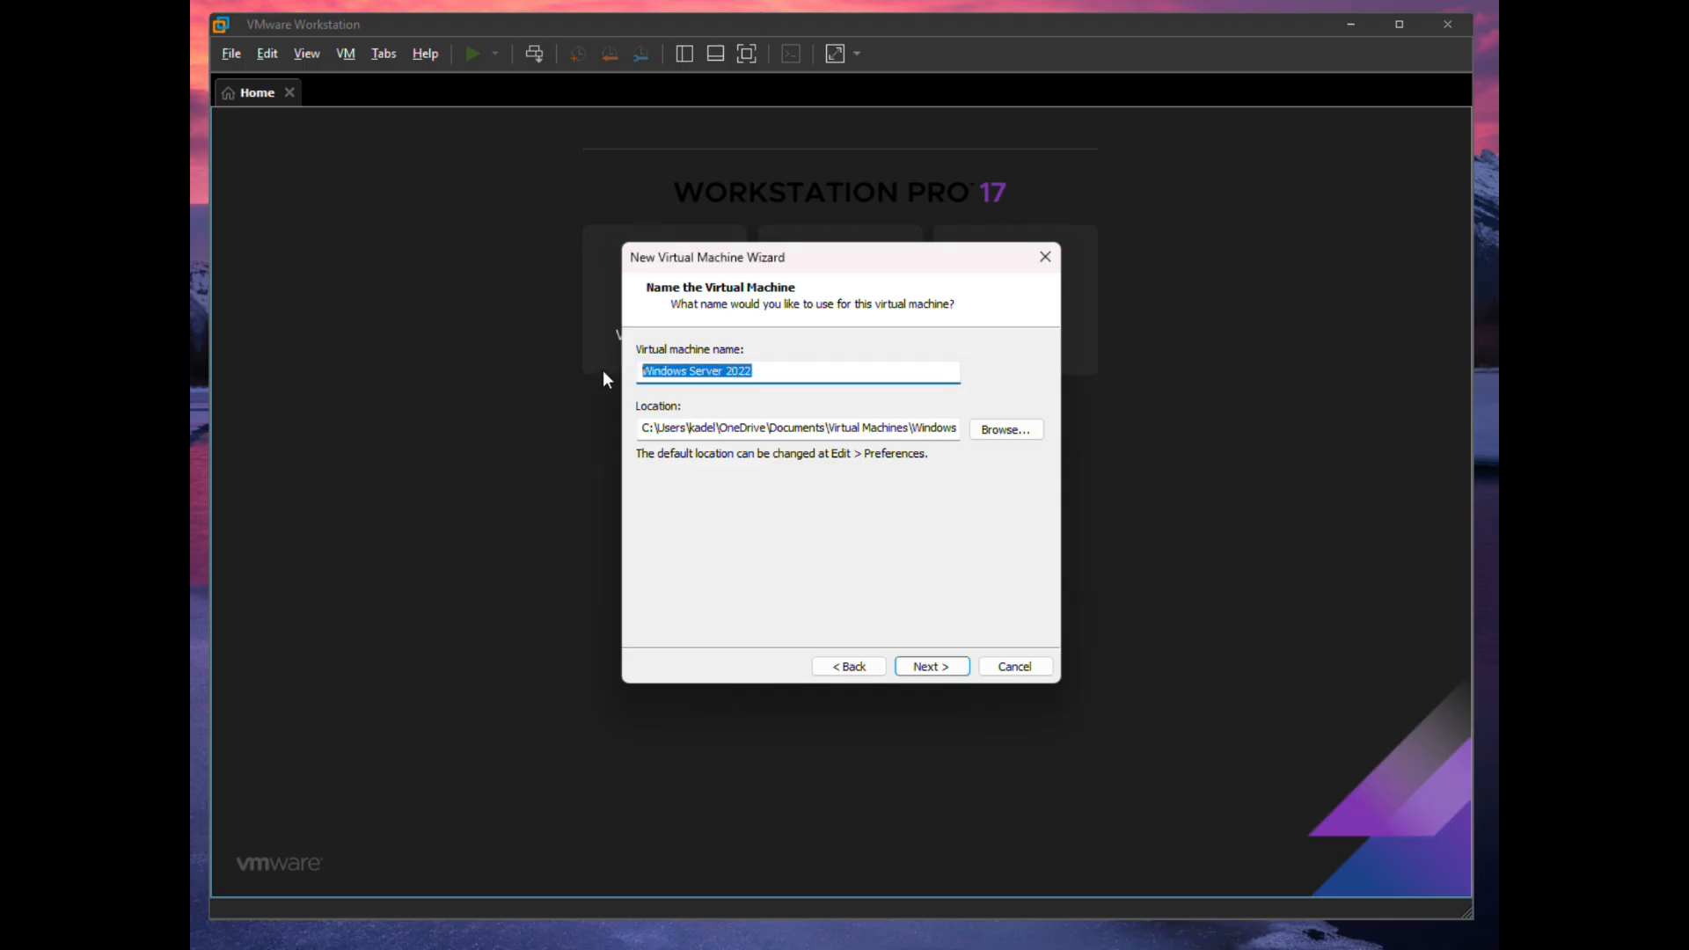
key(BackSpace)
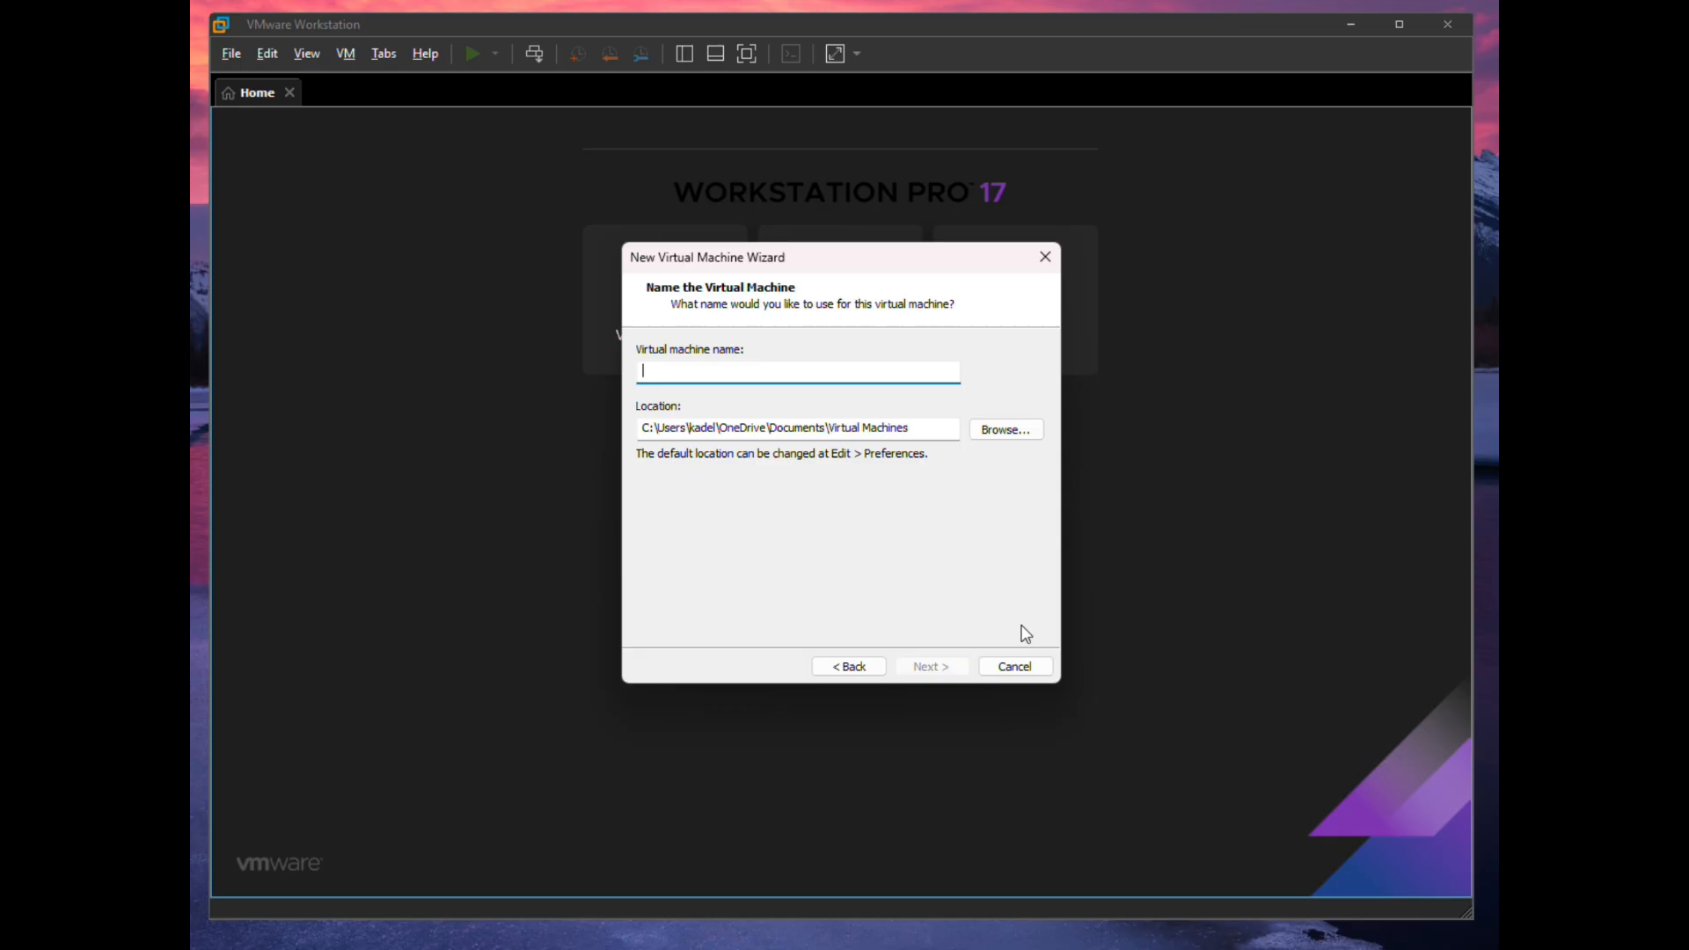
text(SecureCore1)
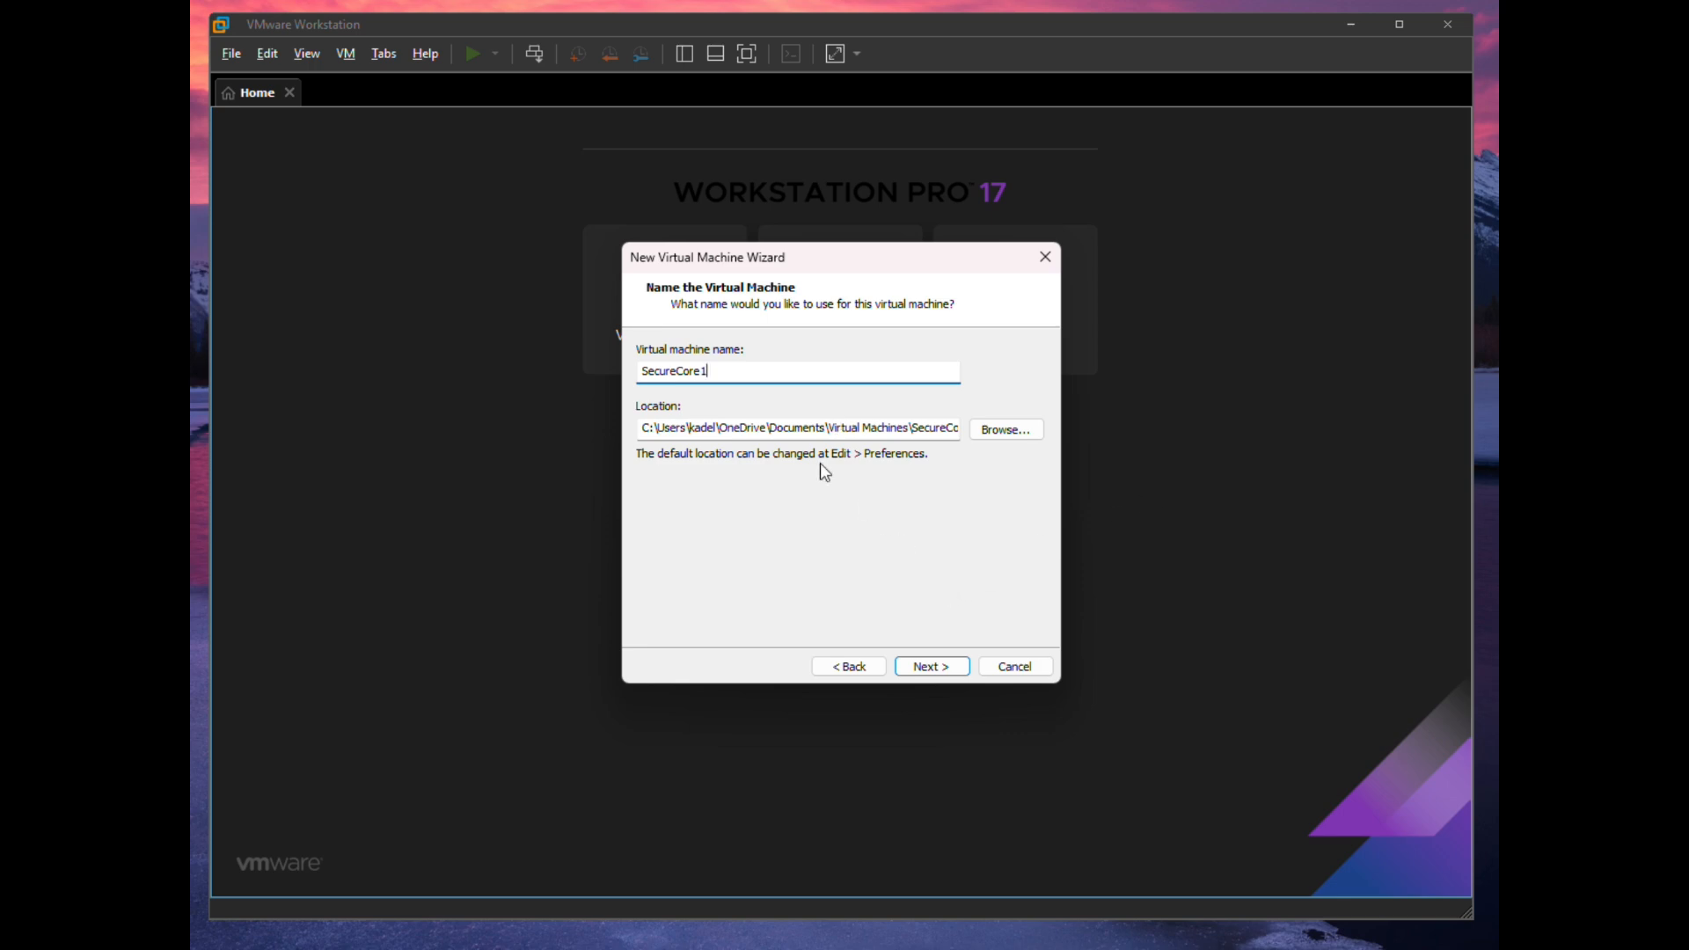
- Store the 60 GB virtual disk as a single file and reach the hardware customization dialog
click(952, 673)
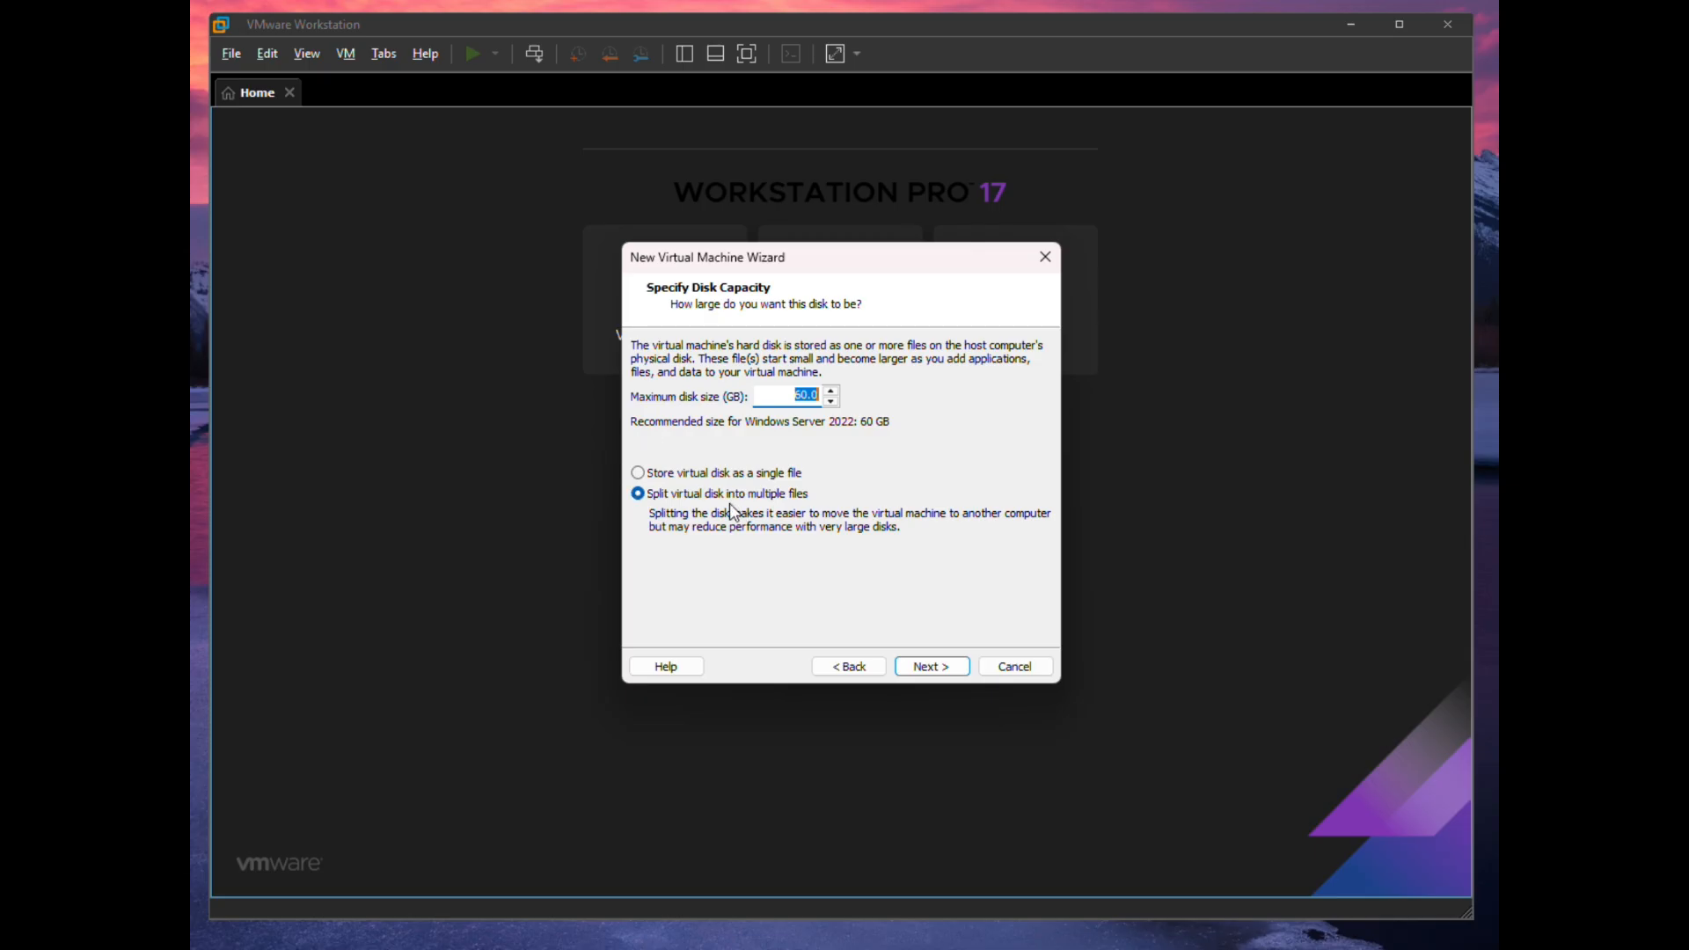
click(668, 476)
click(668, 476)
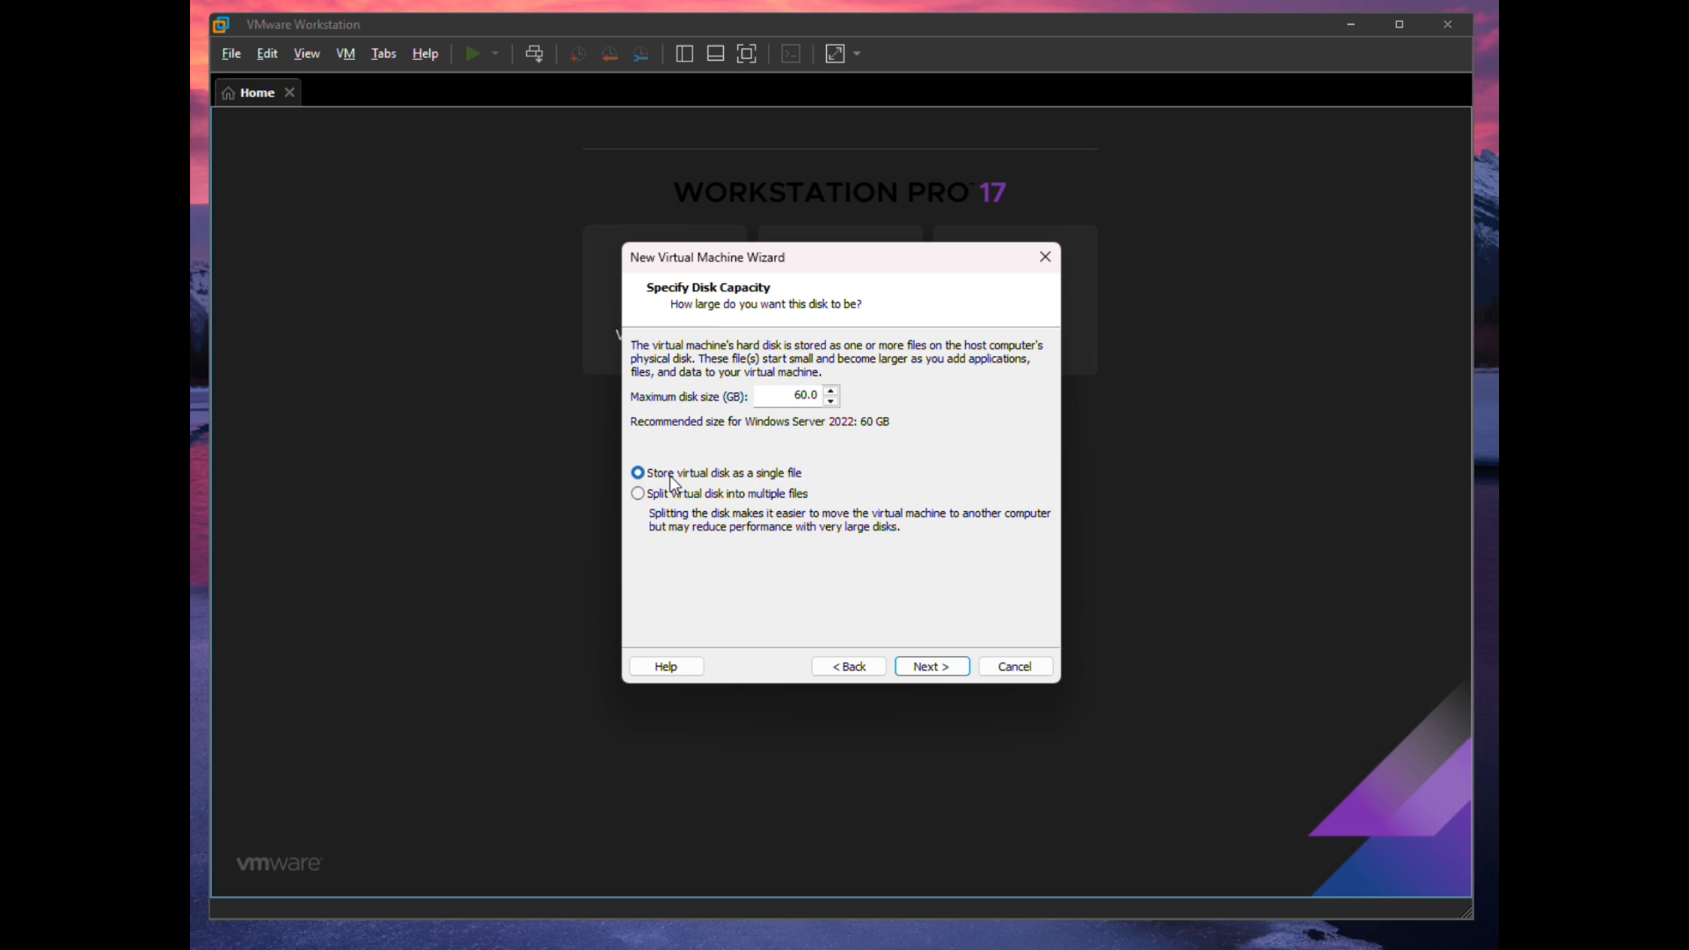
click(934, 668)
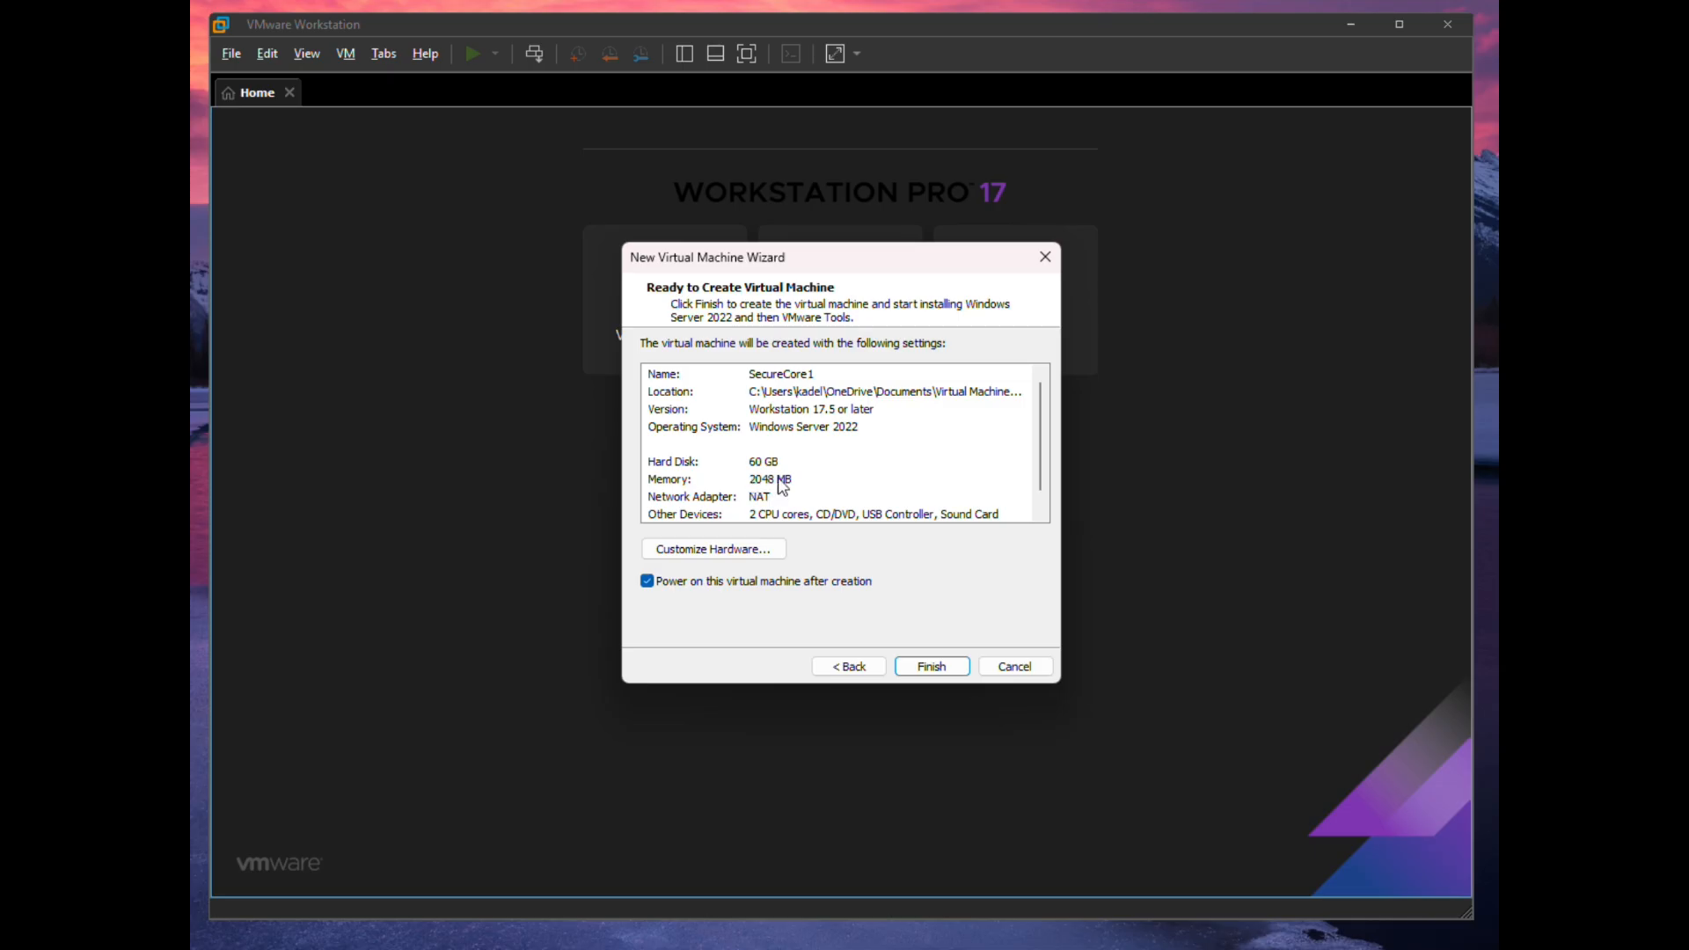
click(736, 556)
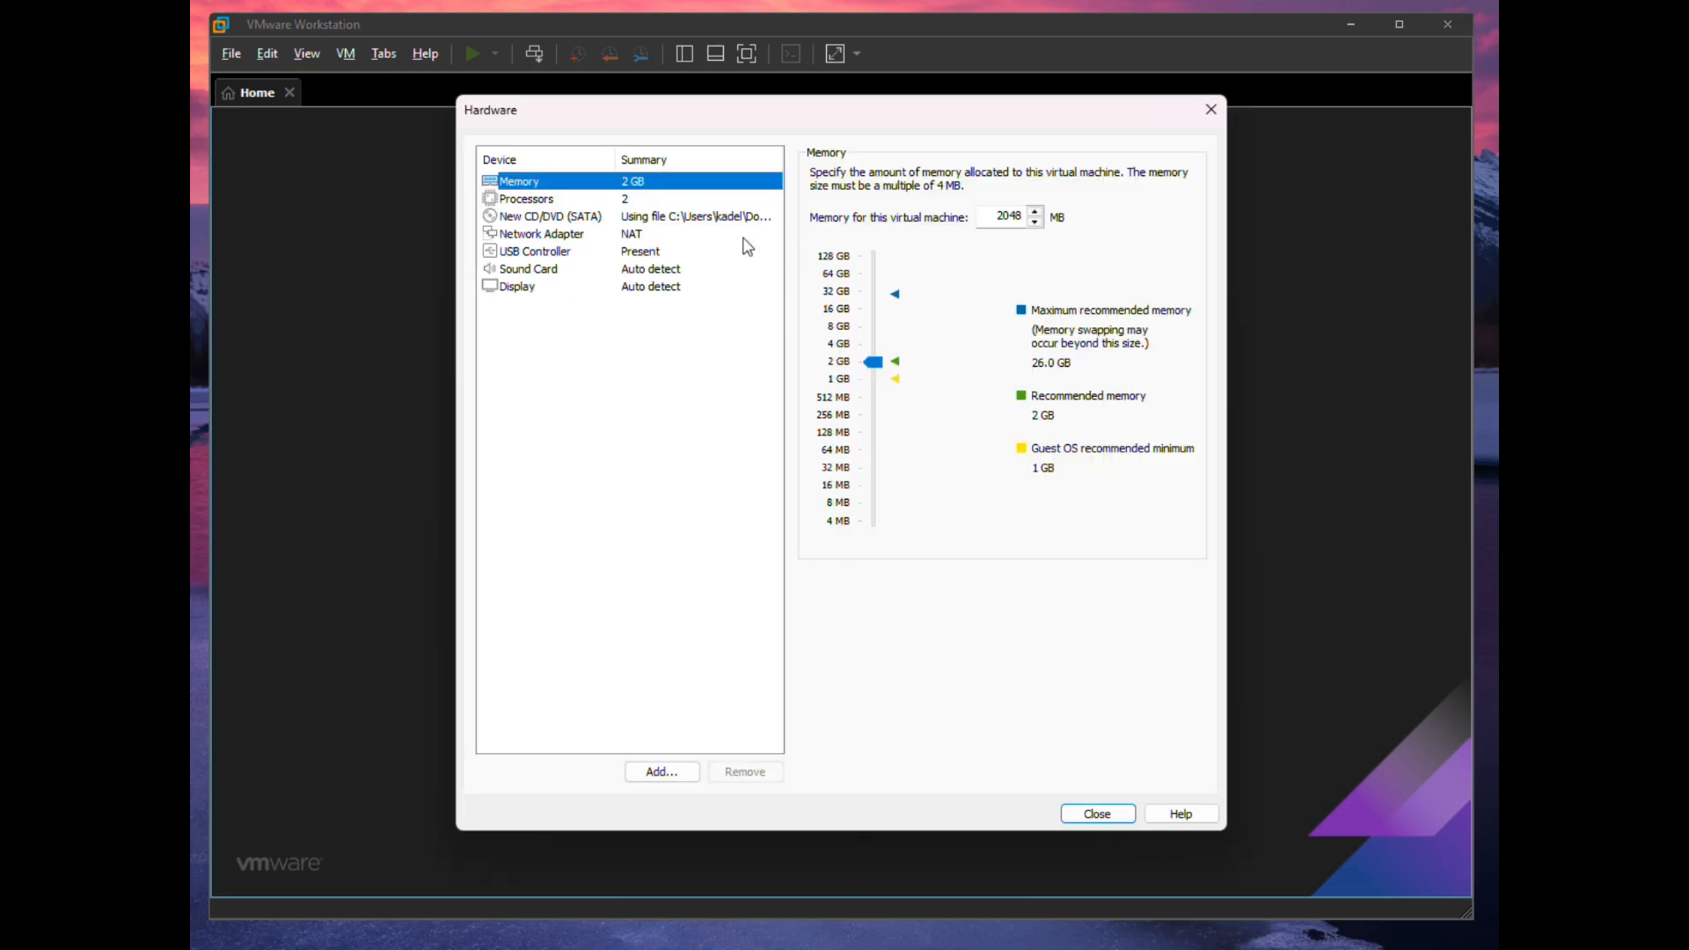
- Raise memory to 4 GB, set the network adapter to Bridged, and finish creating SecureCore1
click(1036, 211)
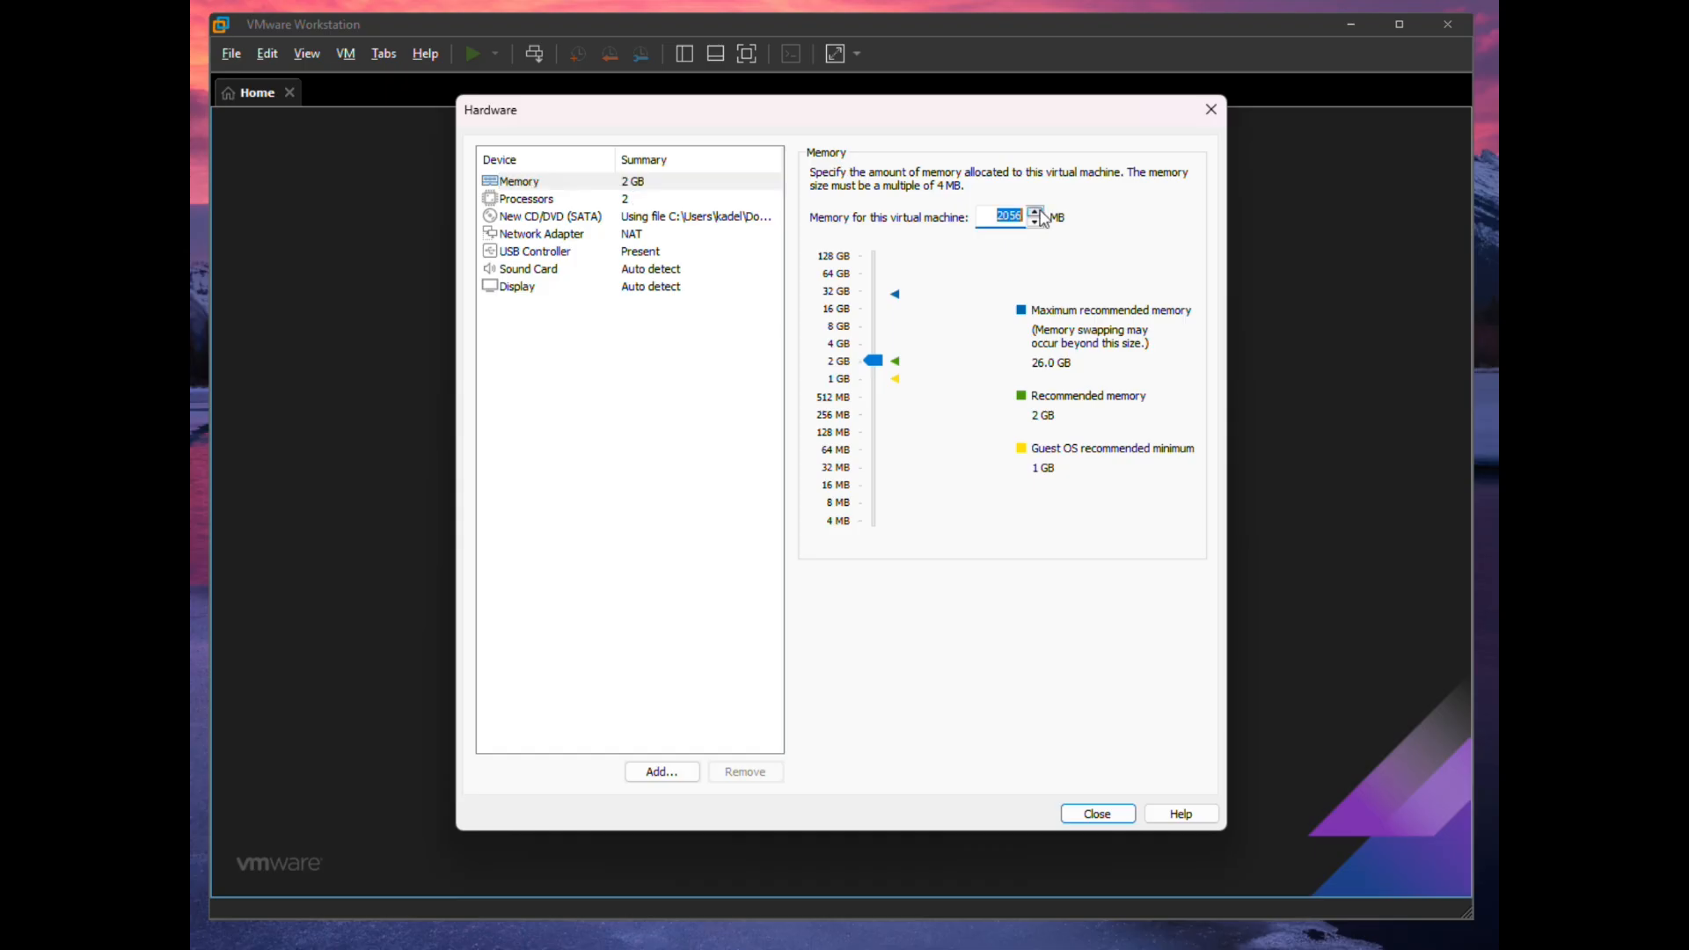
drag(874, 361, 873, 344)
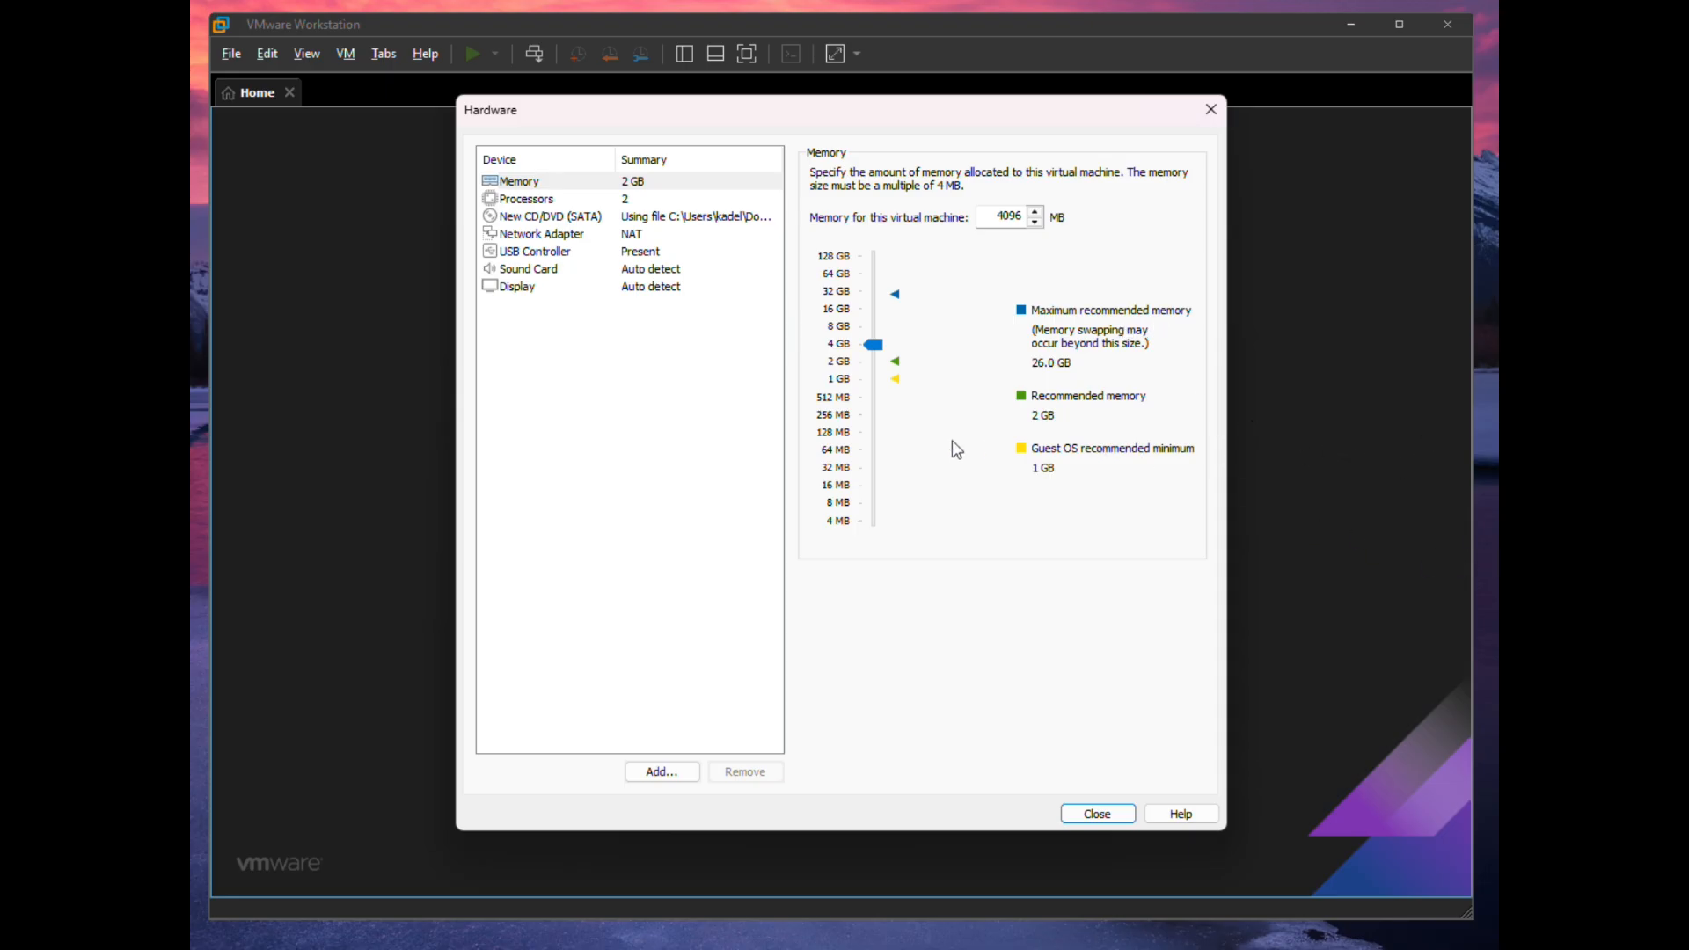
click(628, 235)
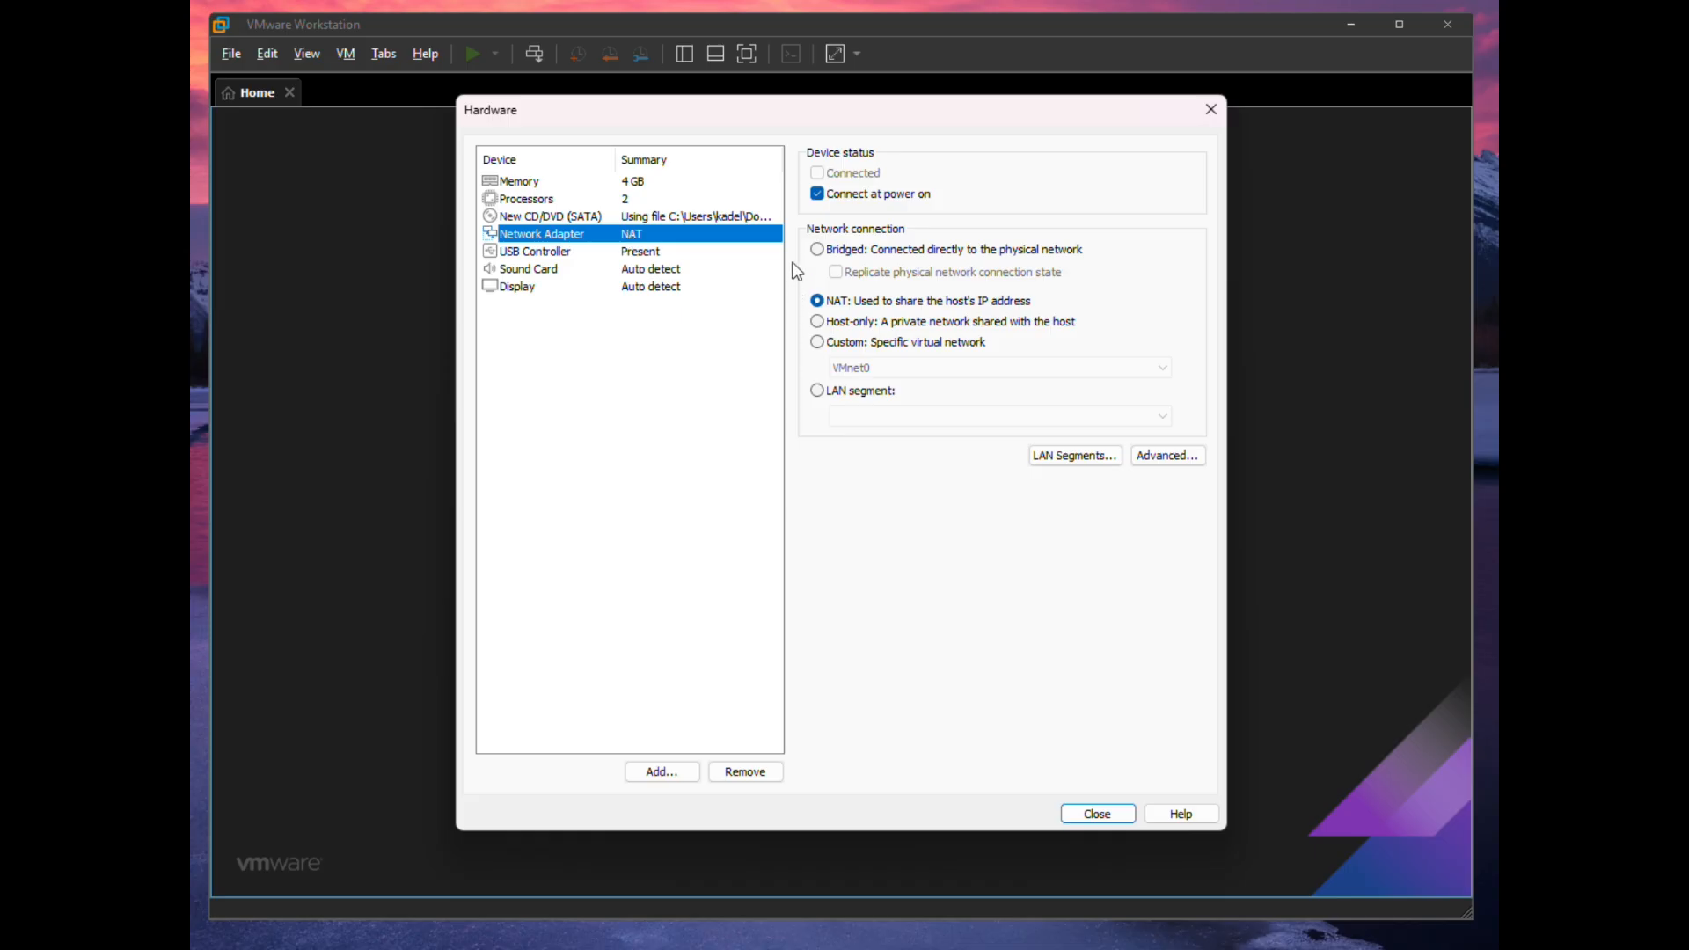
click(818, 250)
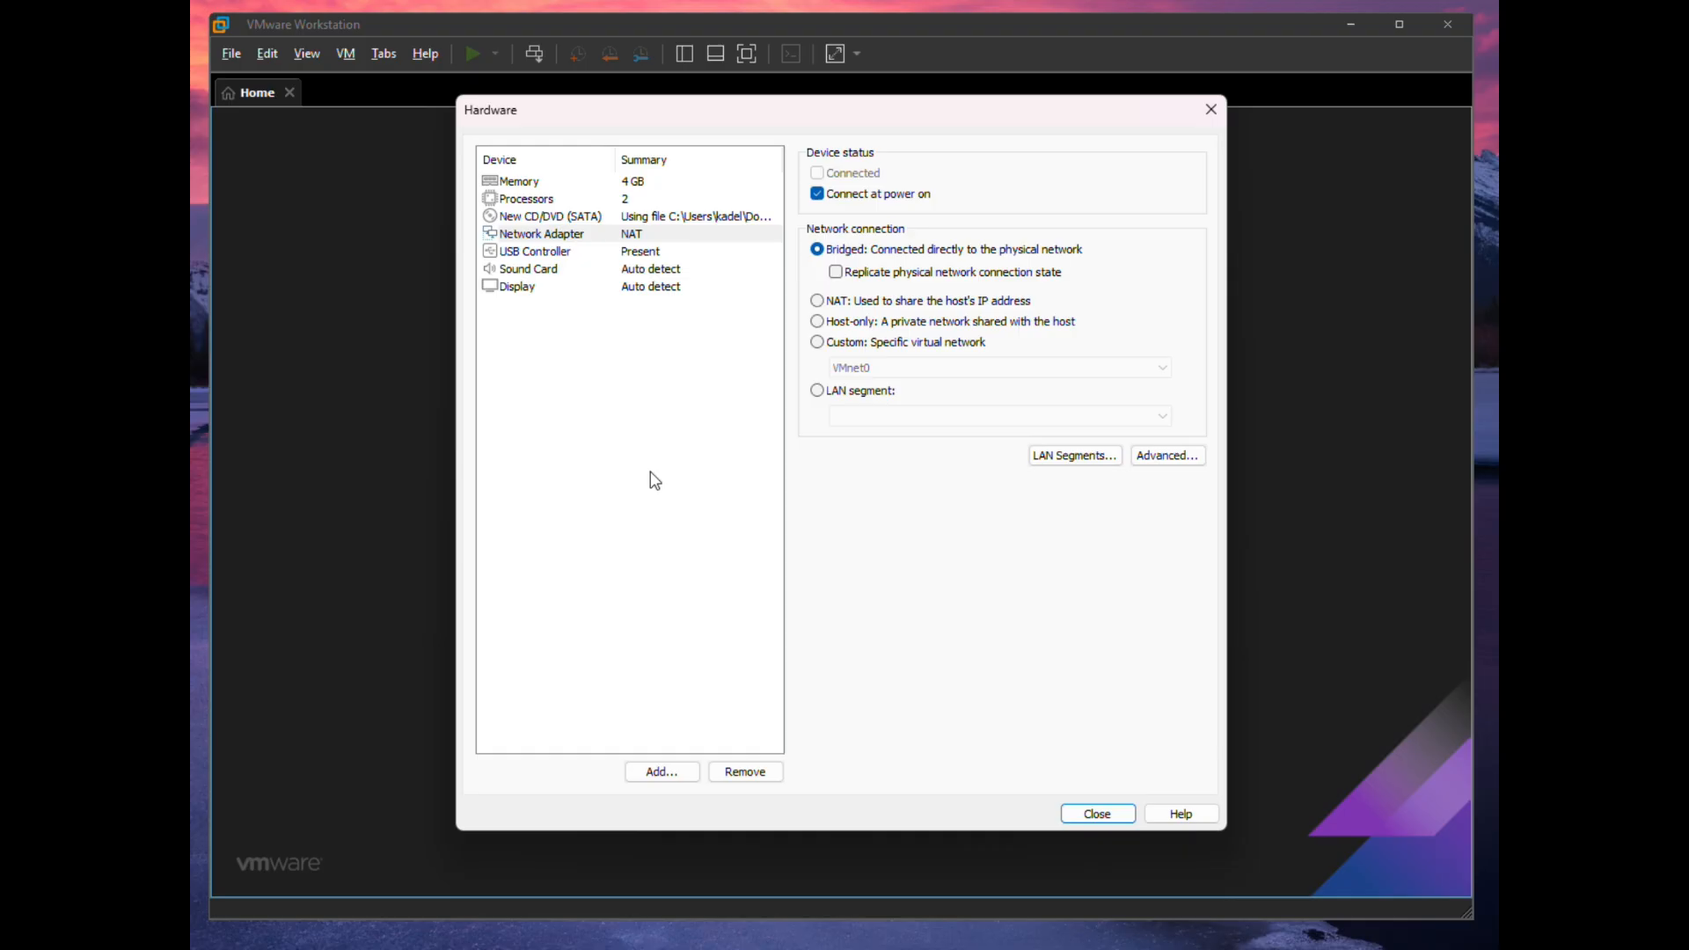
click(1097, 814)
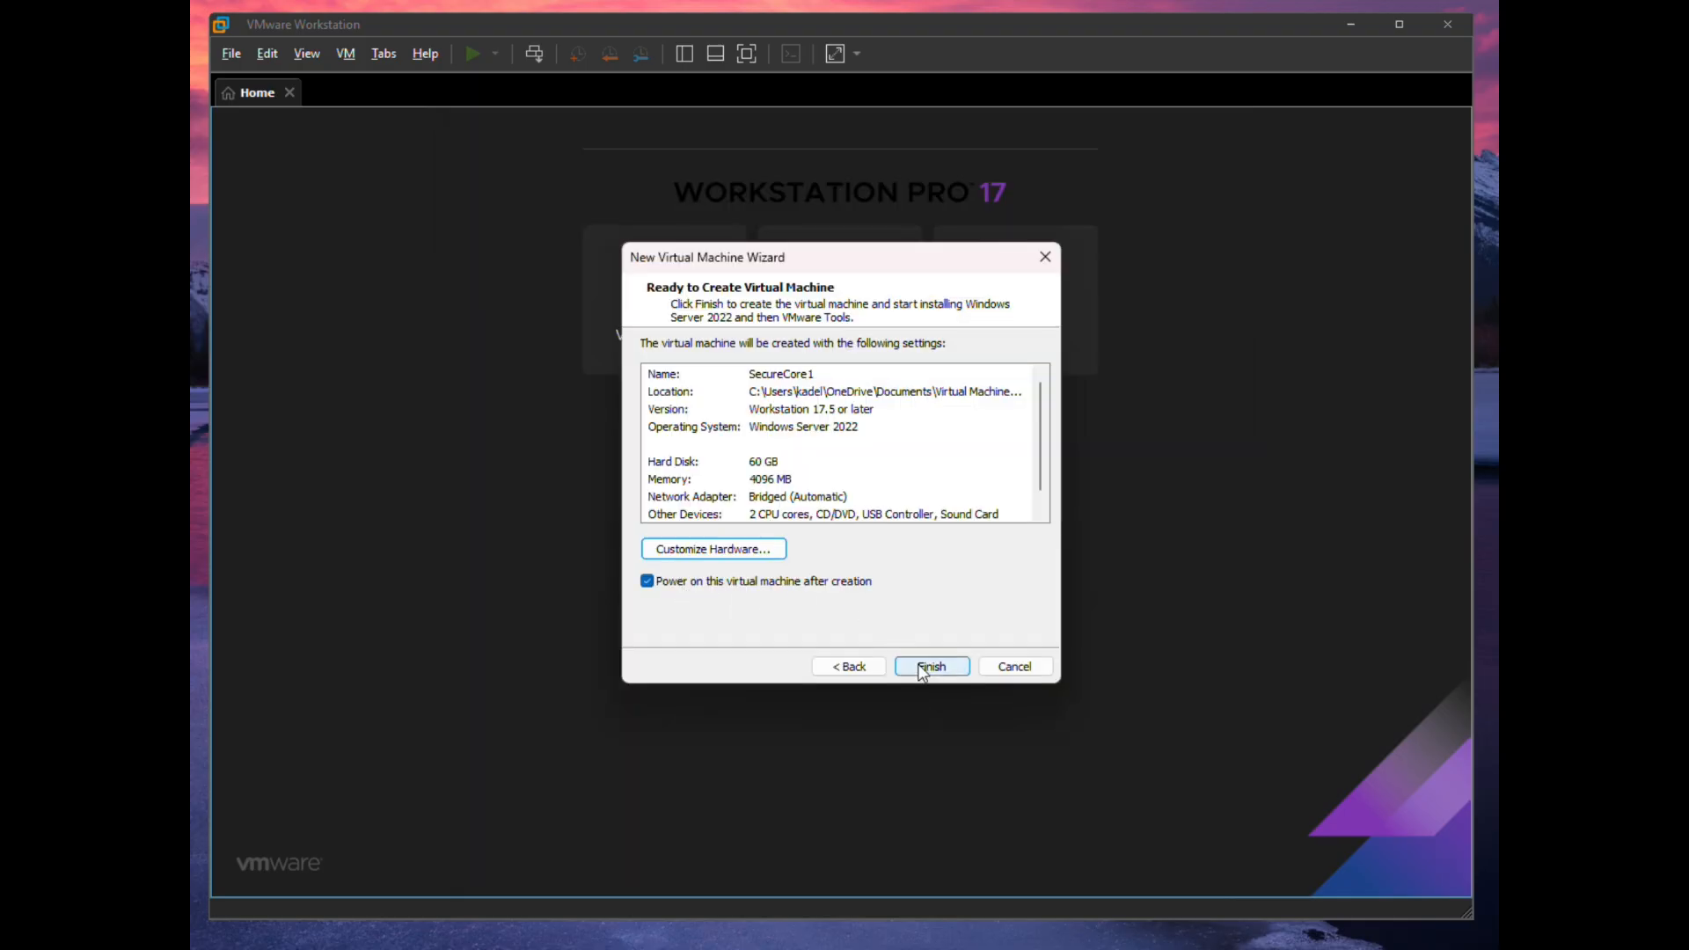
click(920, 667)
- Acknowledge the license-terms setup error and power off SecureCore1 by closing its tab
click(965, 558)
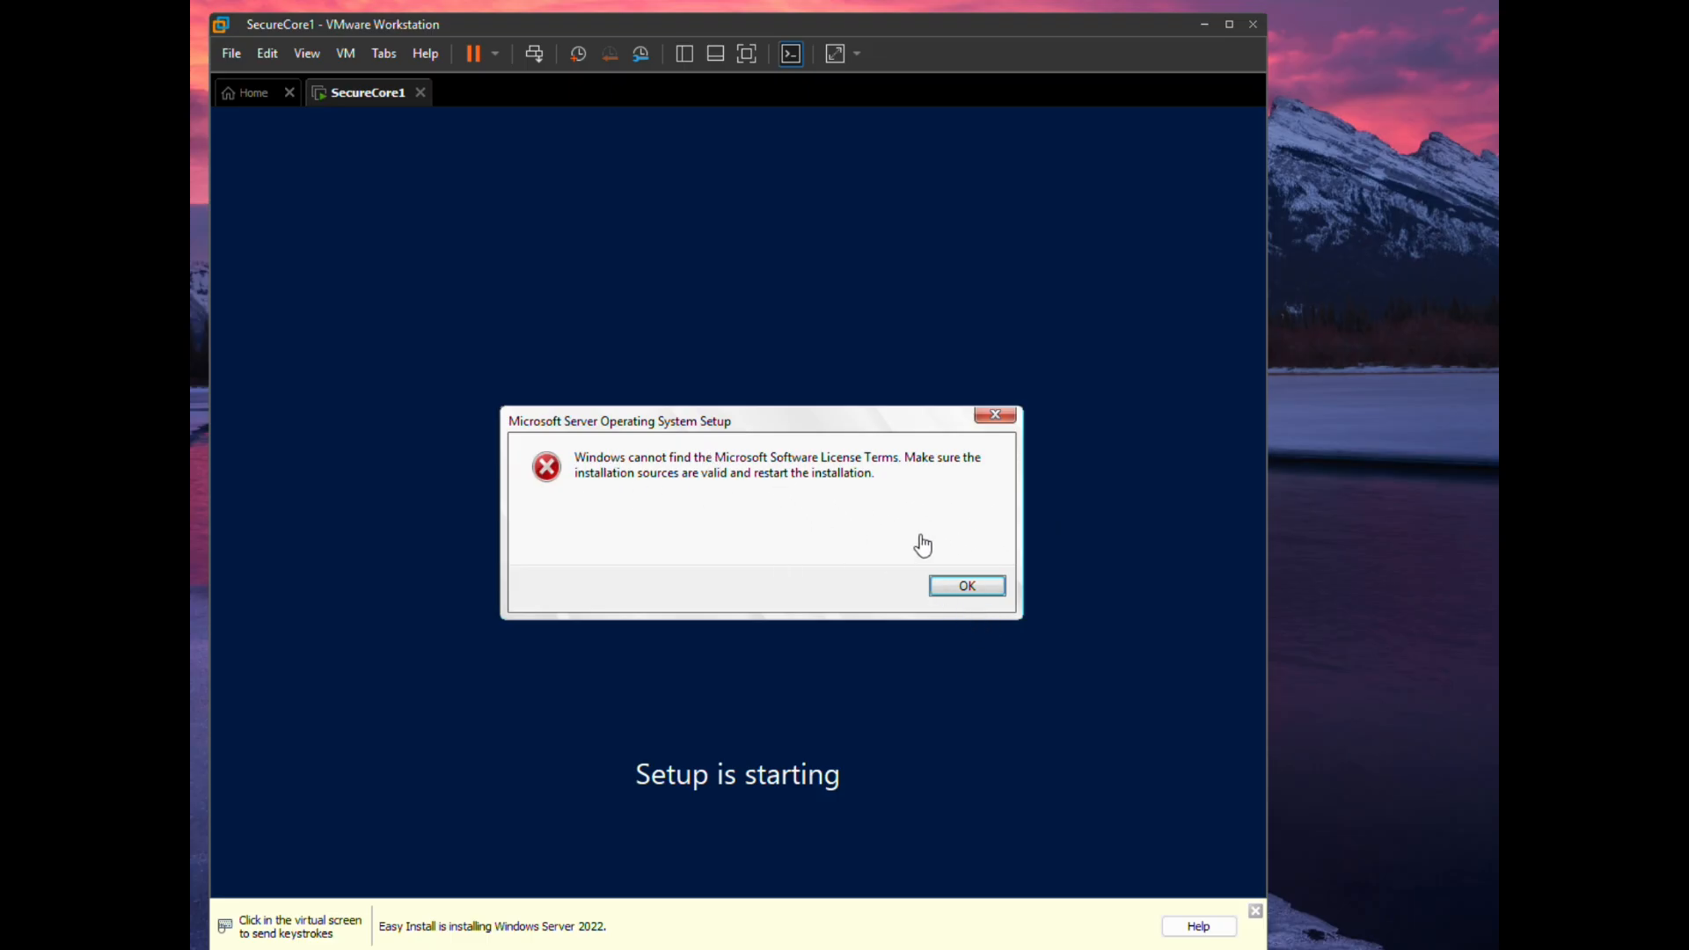
click(977, 589)
click(420, 92)
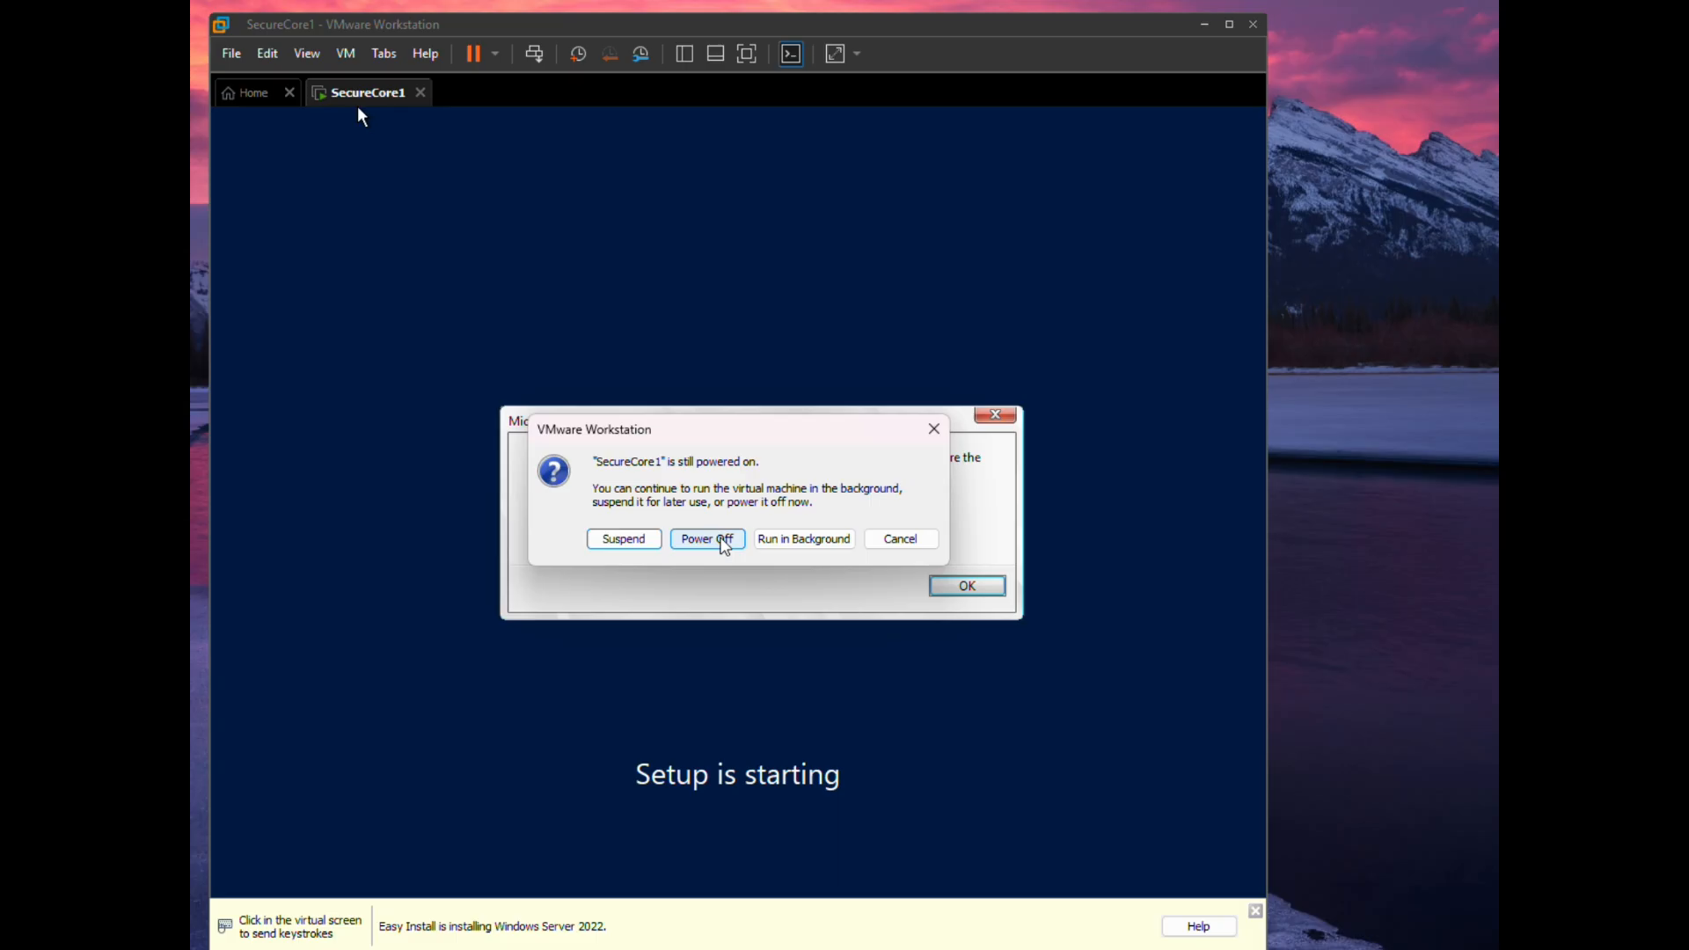
click(722, 540)
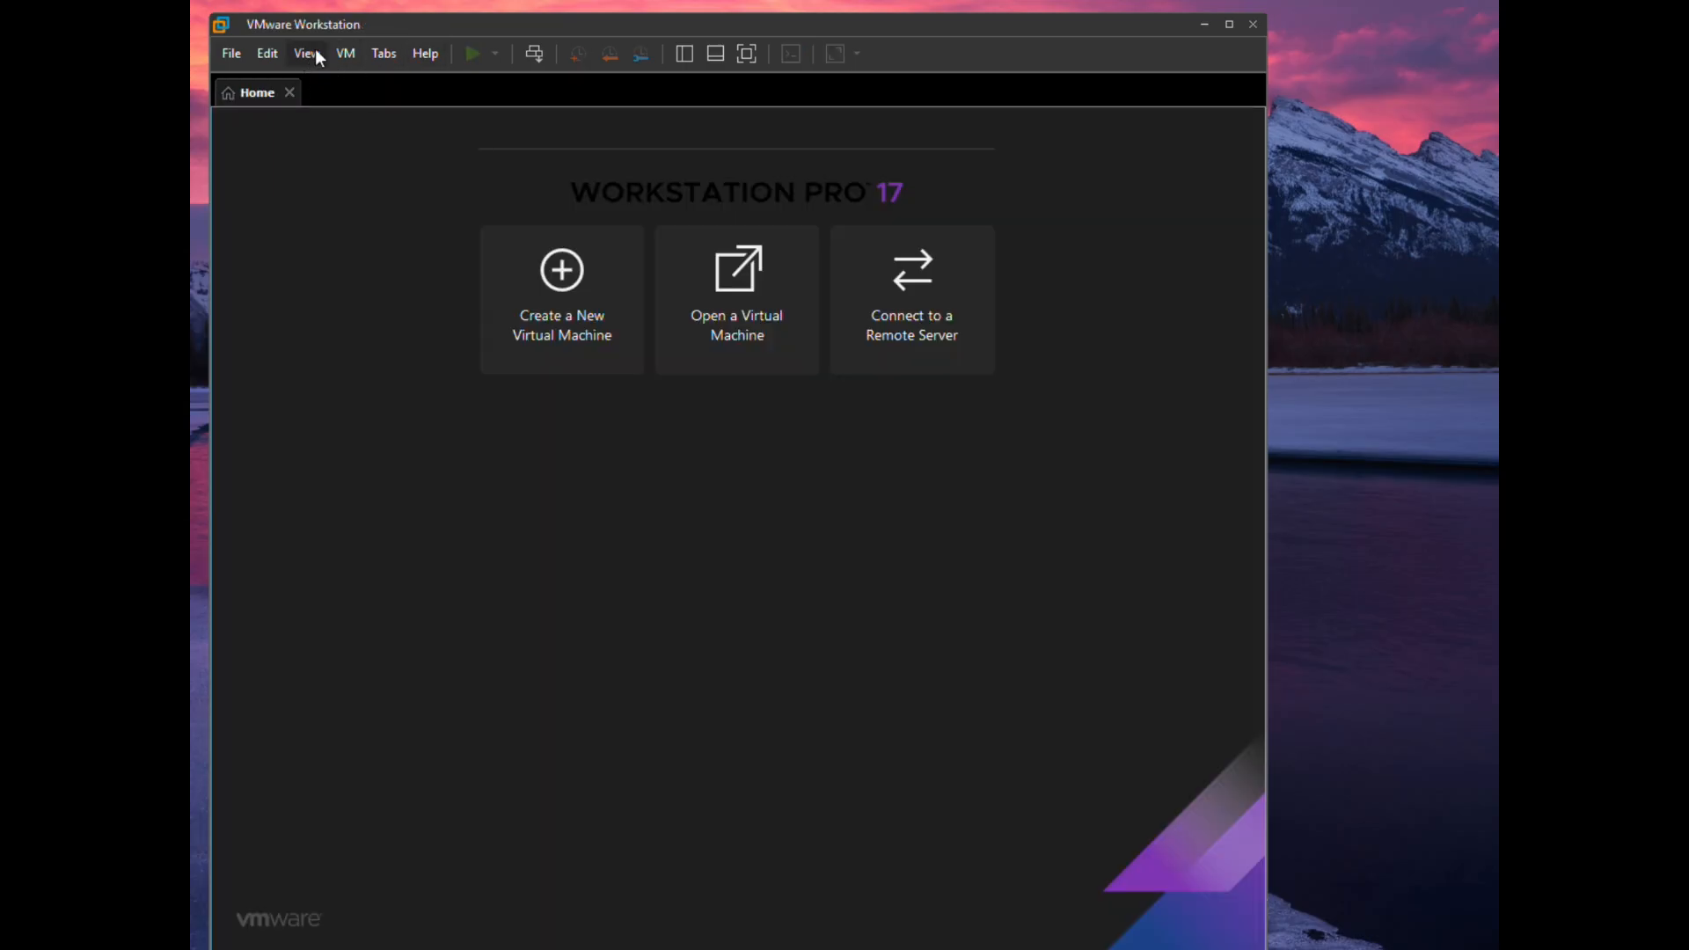
- Turn off Connect at power on for SecureCore1's floppy drive and save the settings
click(342, 55)
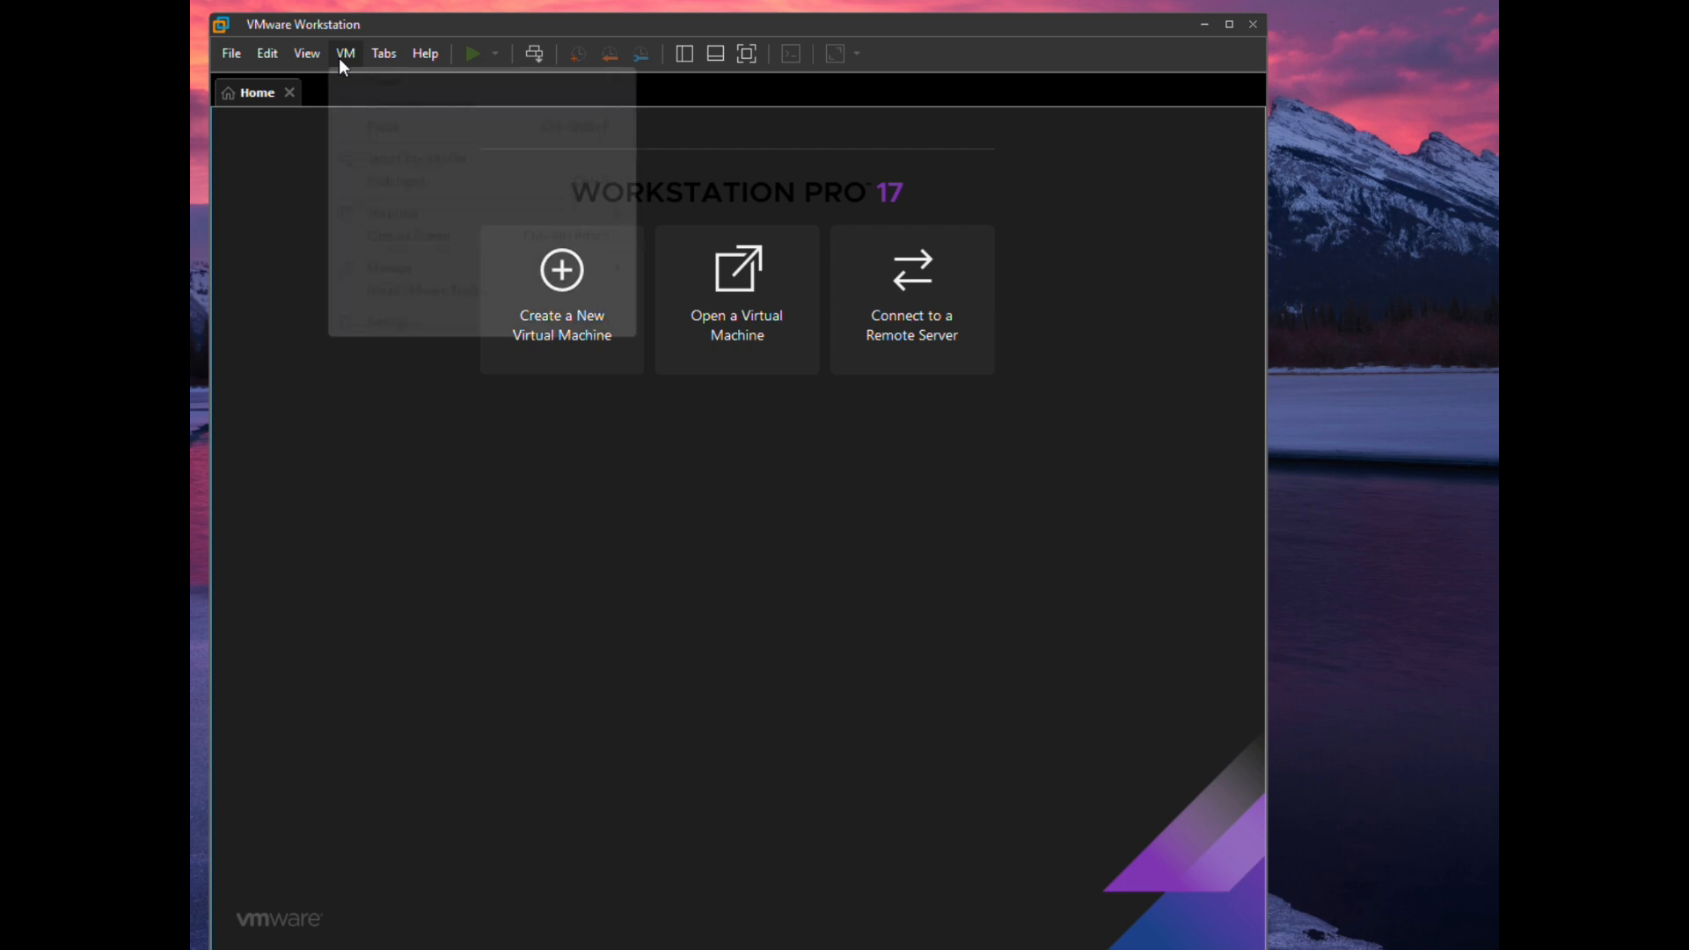
mouse_move(228, 59)
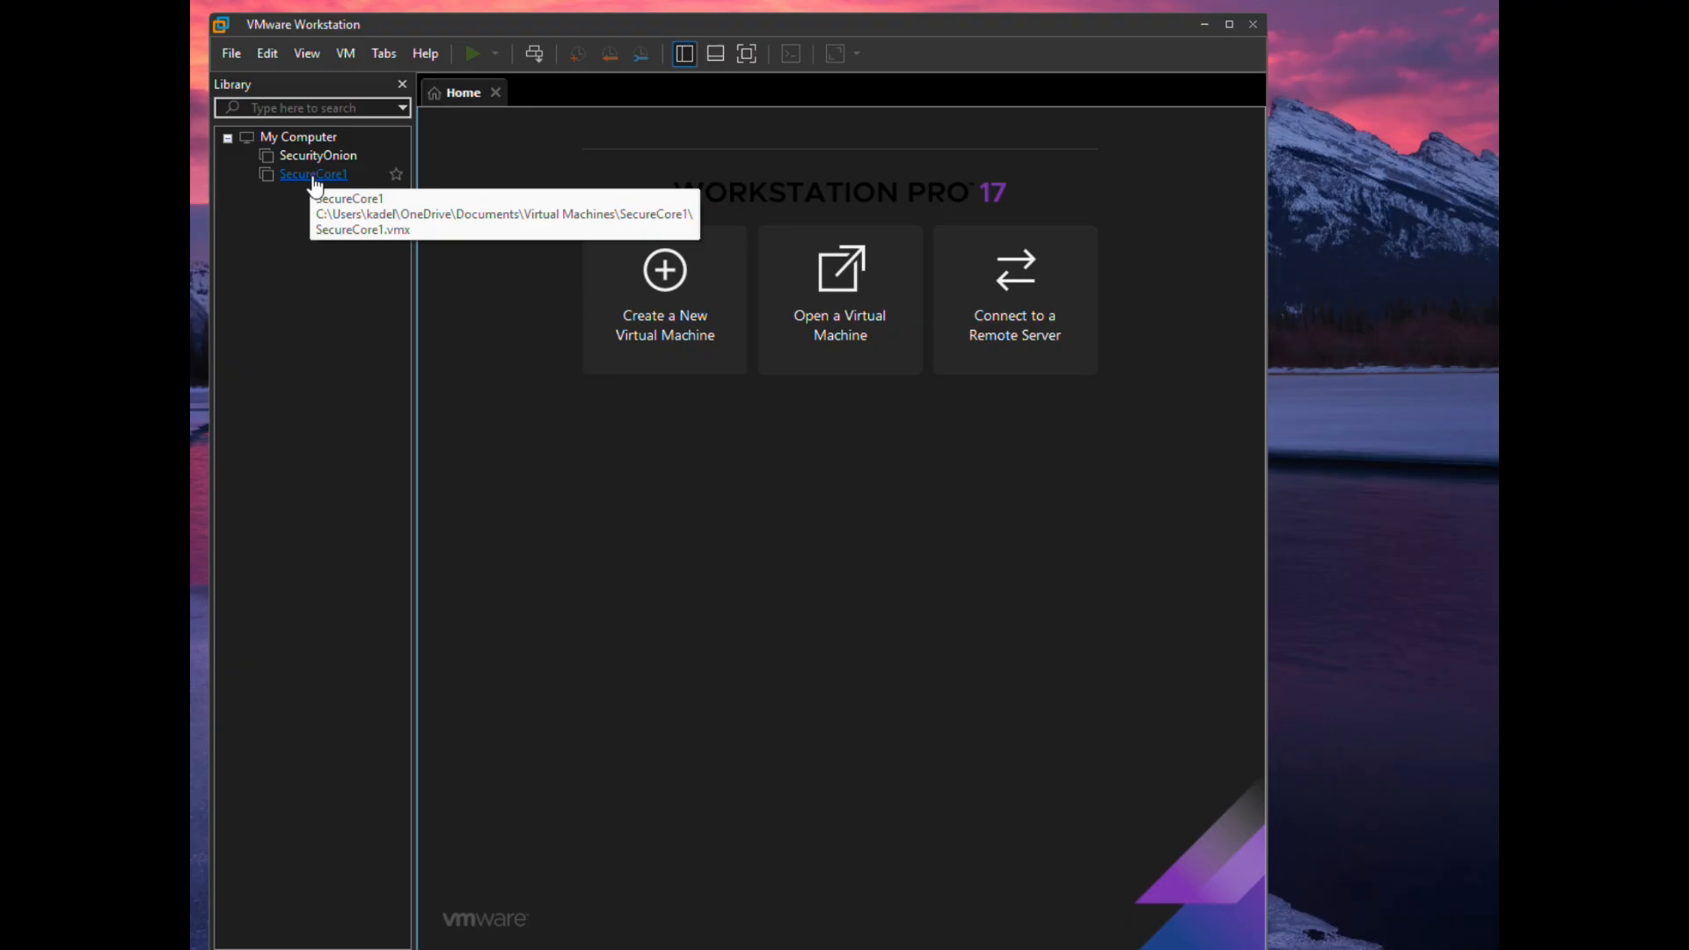
click(295, 181)
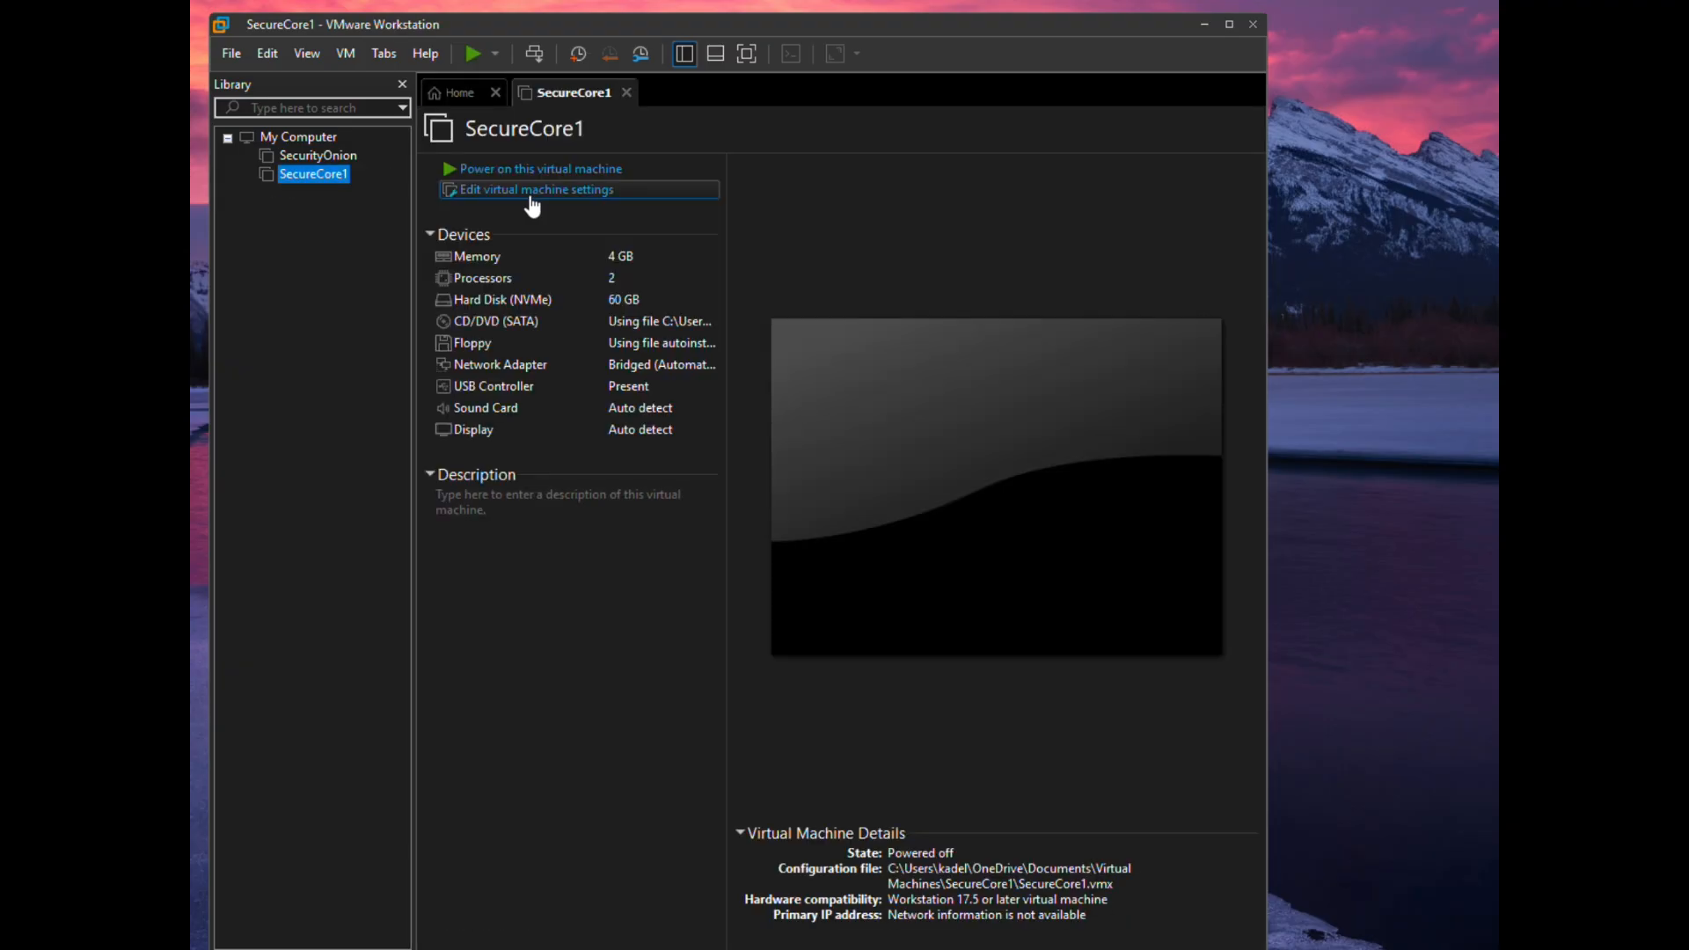
click(532, 192)
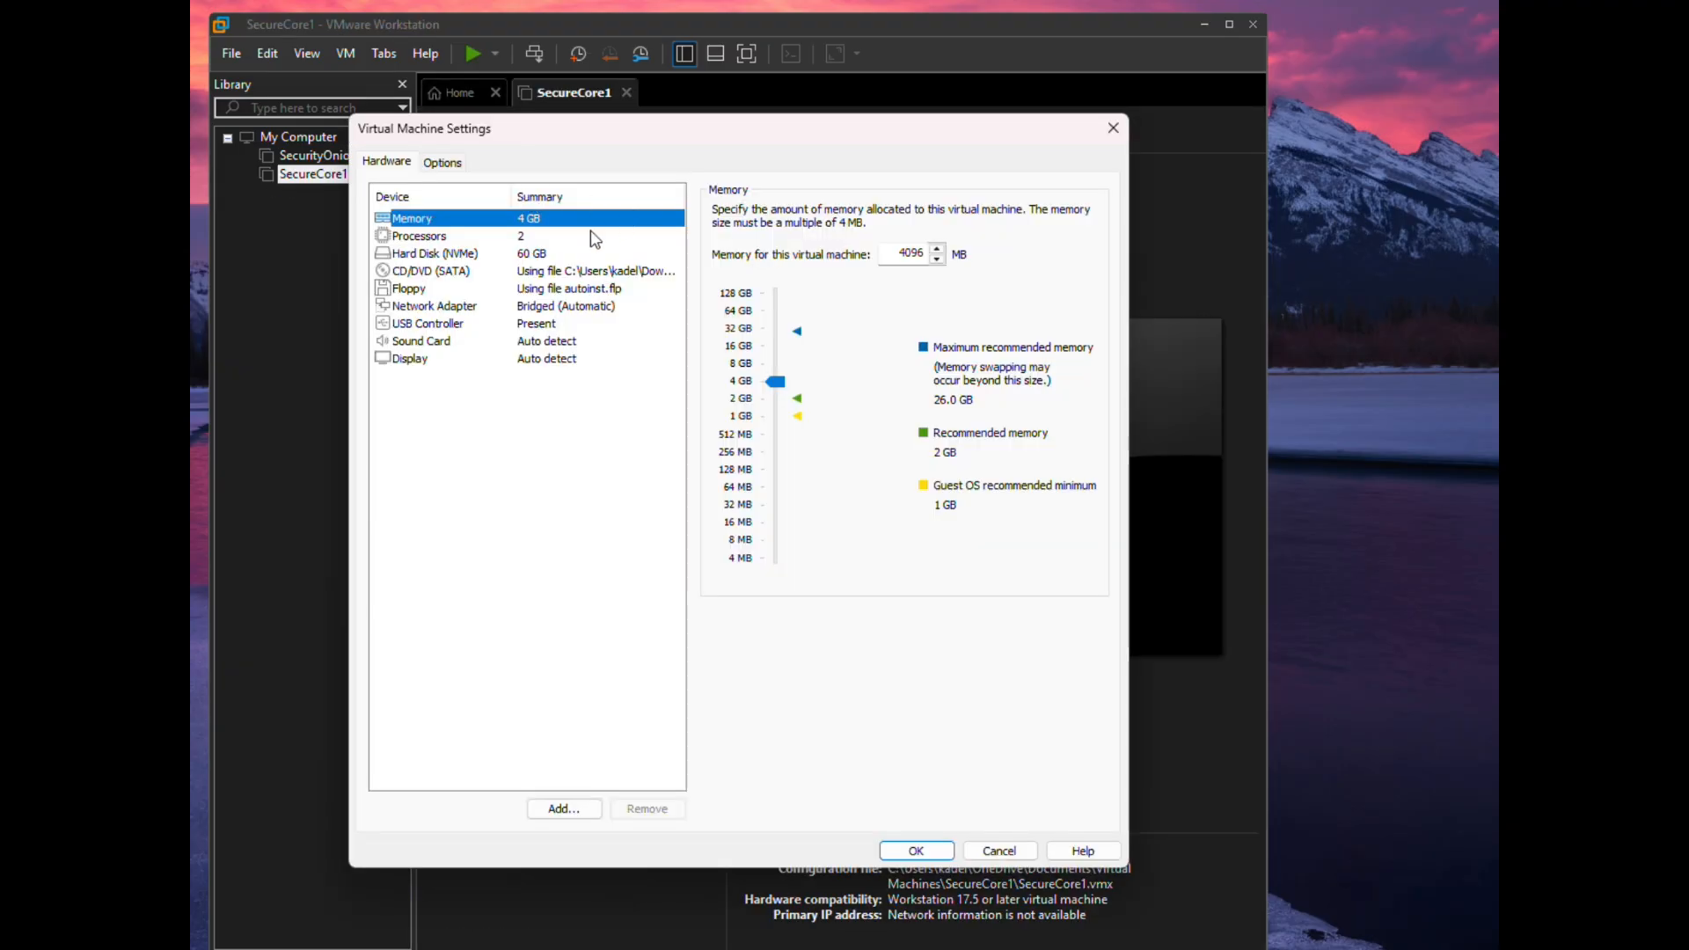
click(526, 290)
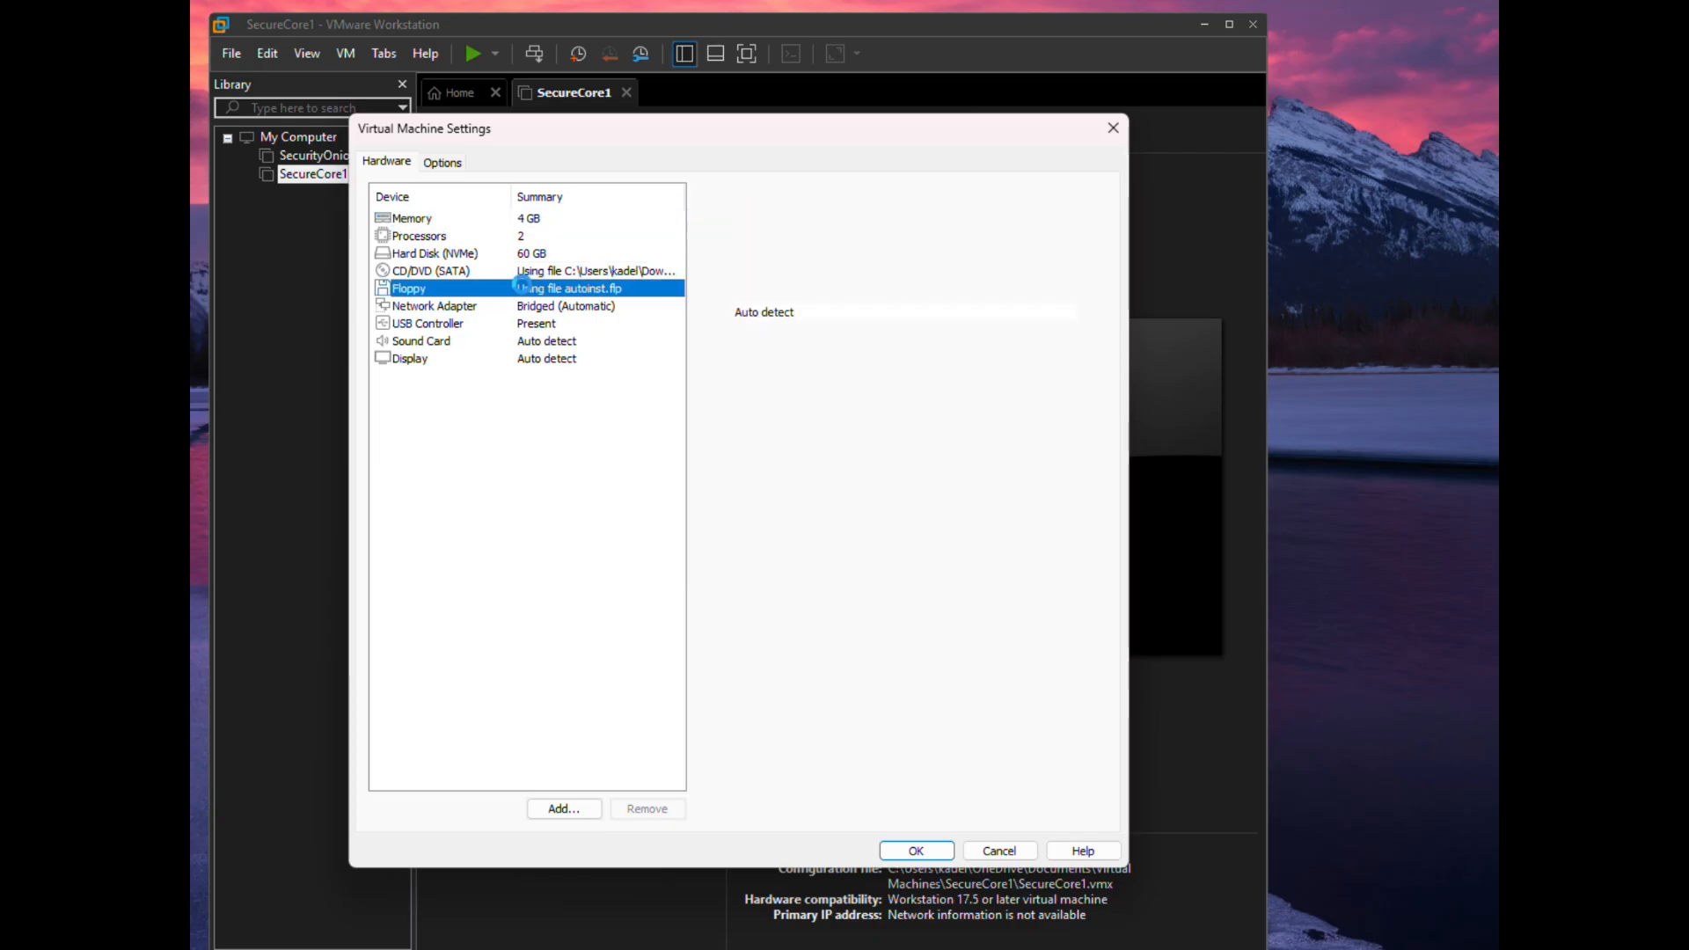
click(719, 230)
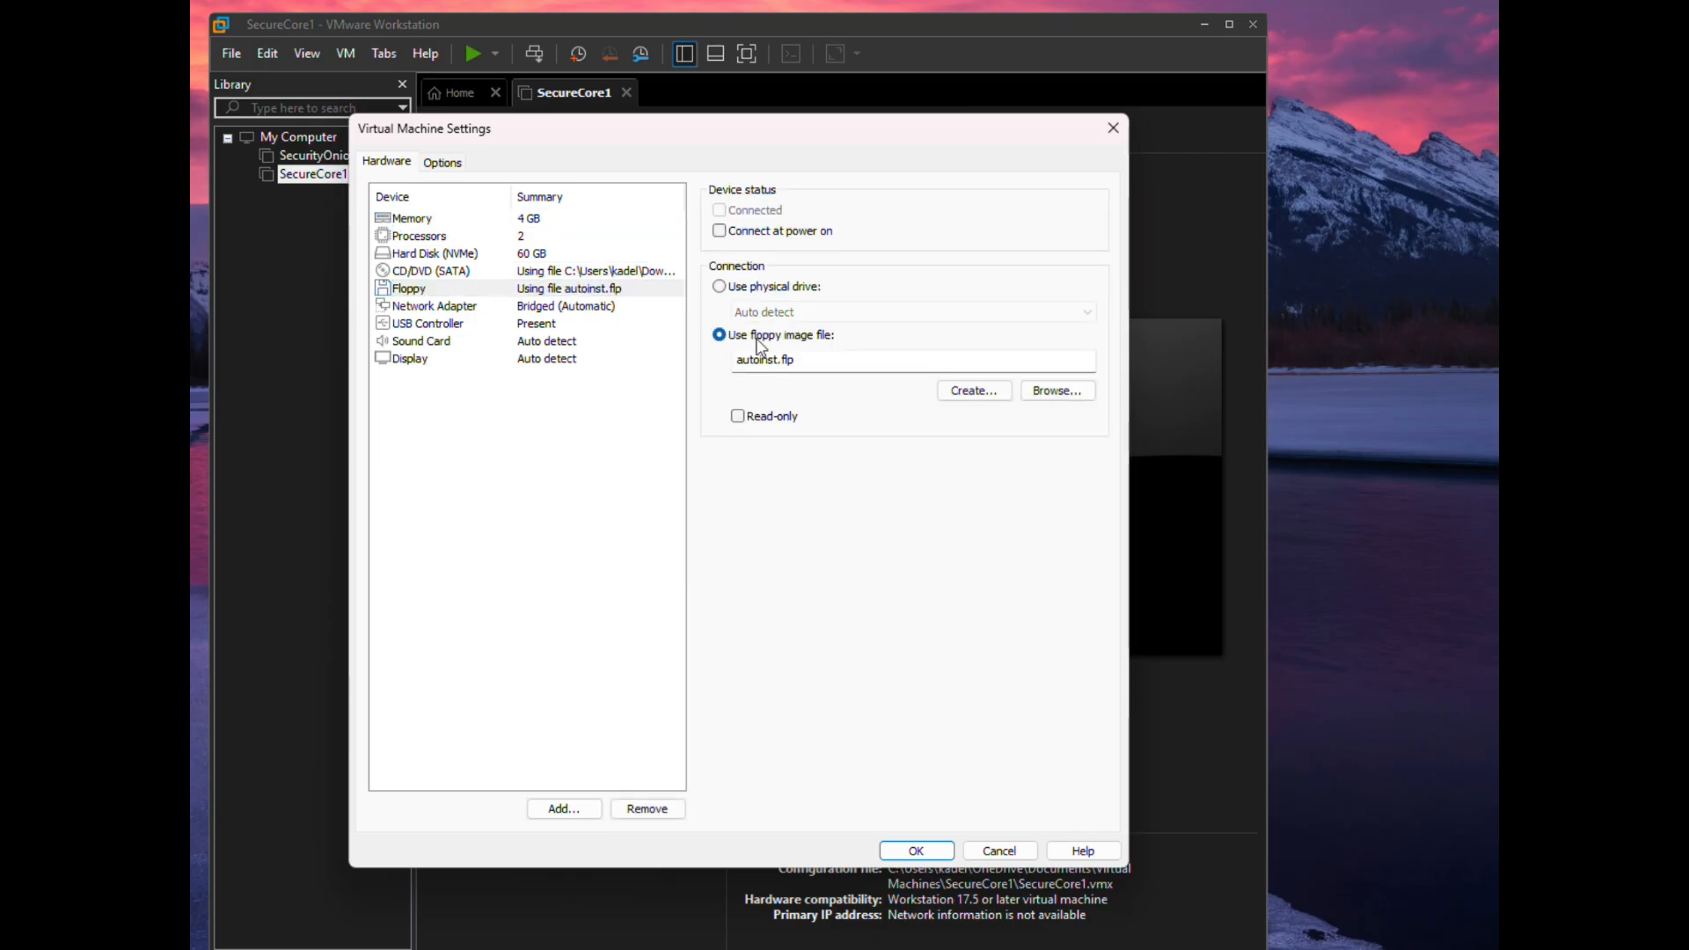
click(910, 848)
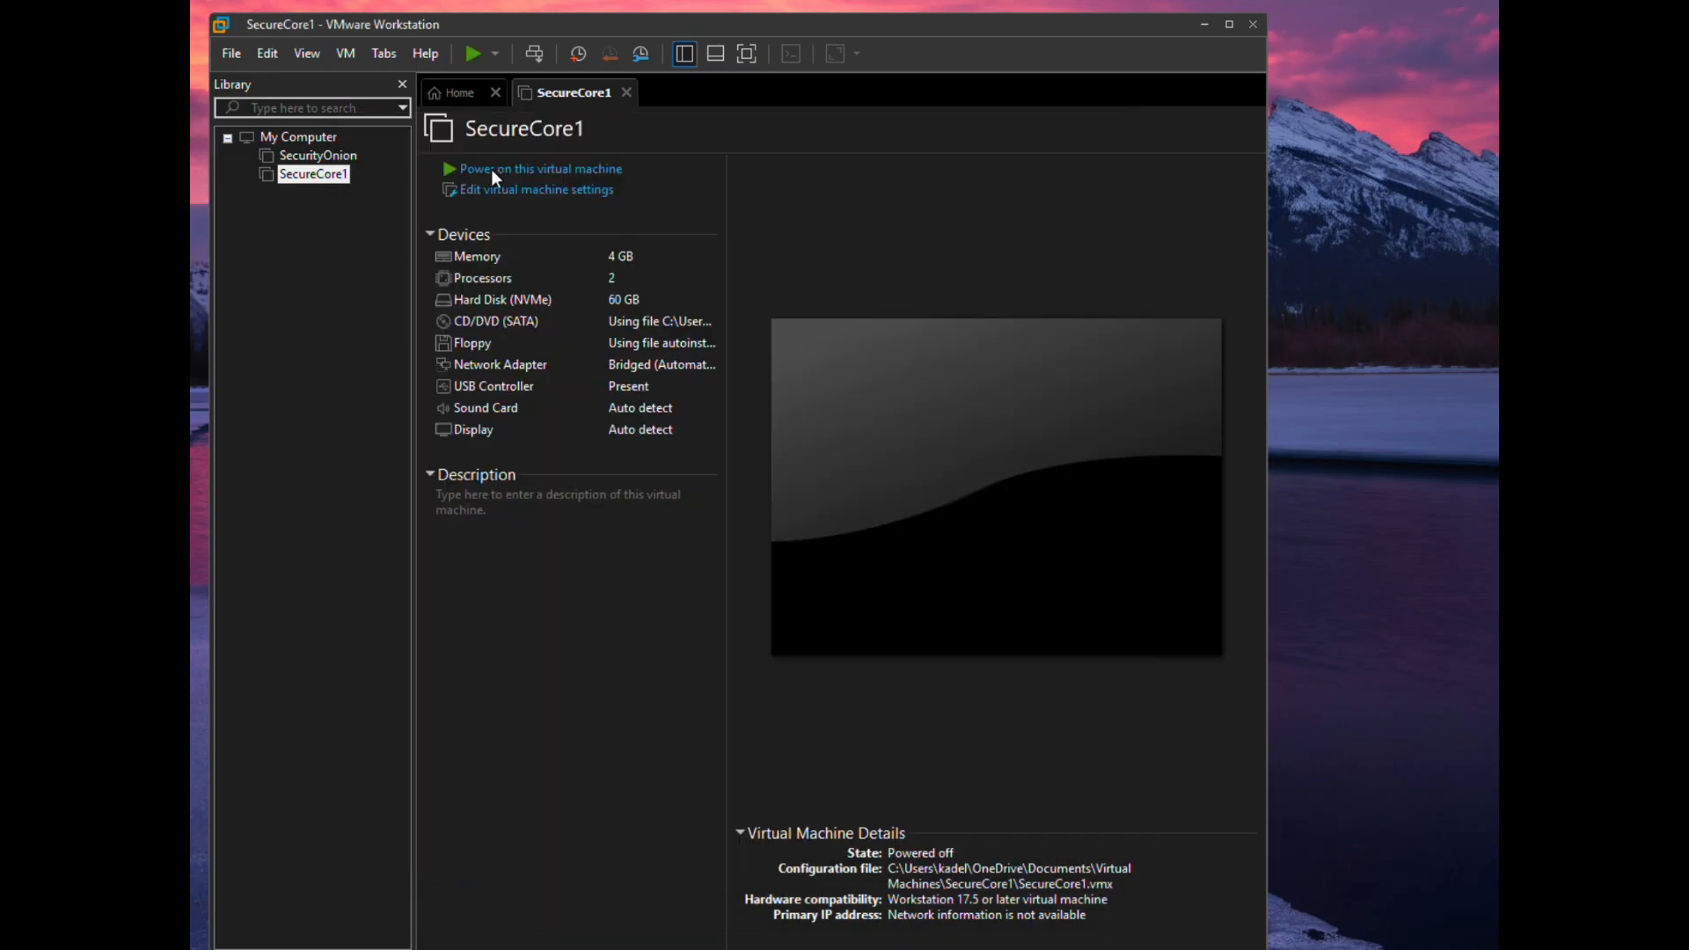
- Power on SecureCore1, dismiss the side-channel mitigations hint, and boot from the install disc
click(490, 169)
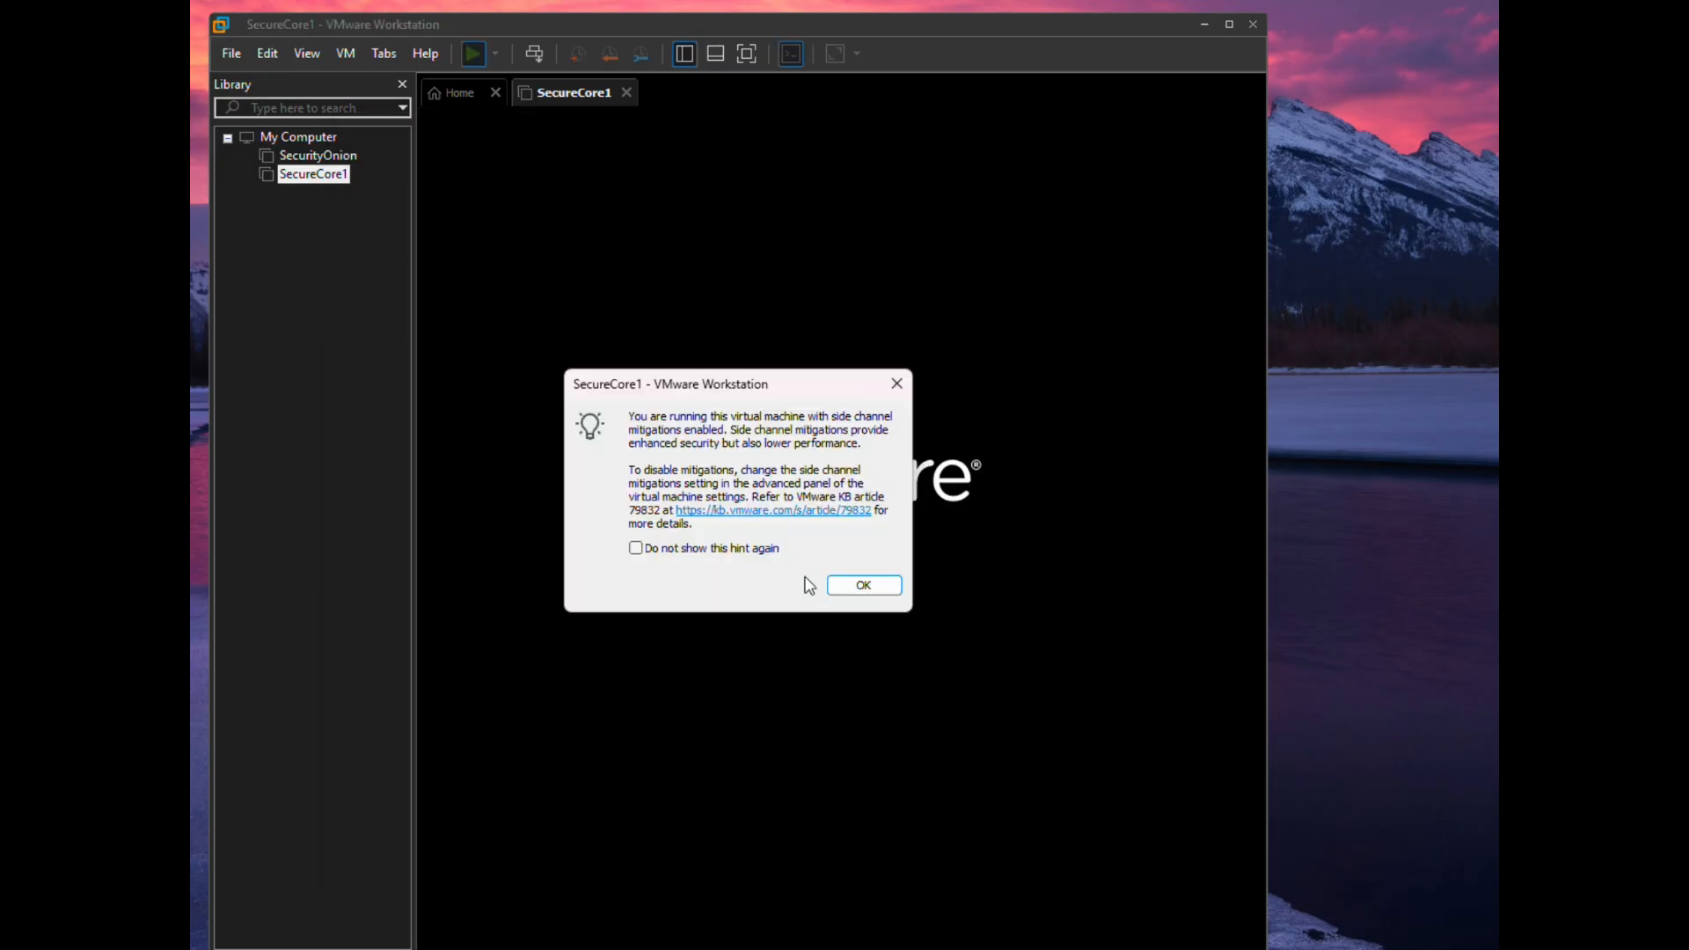
click(847, 587)
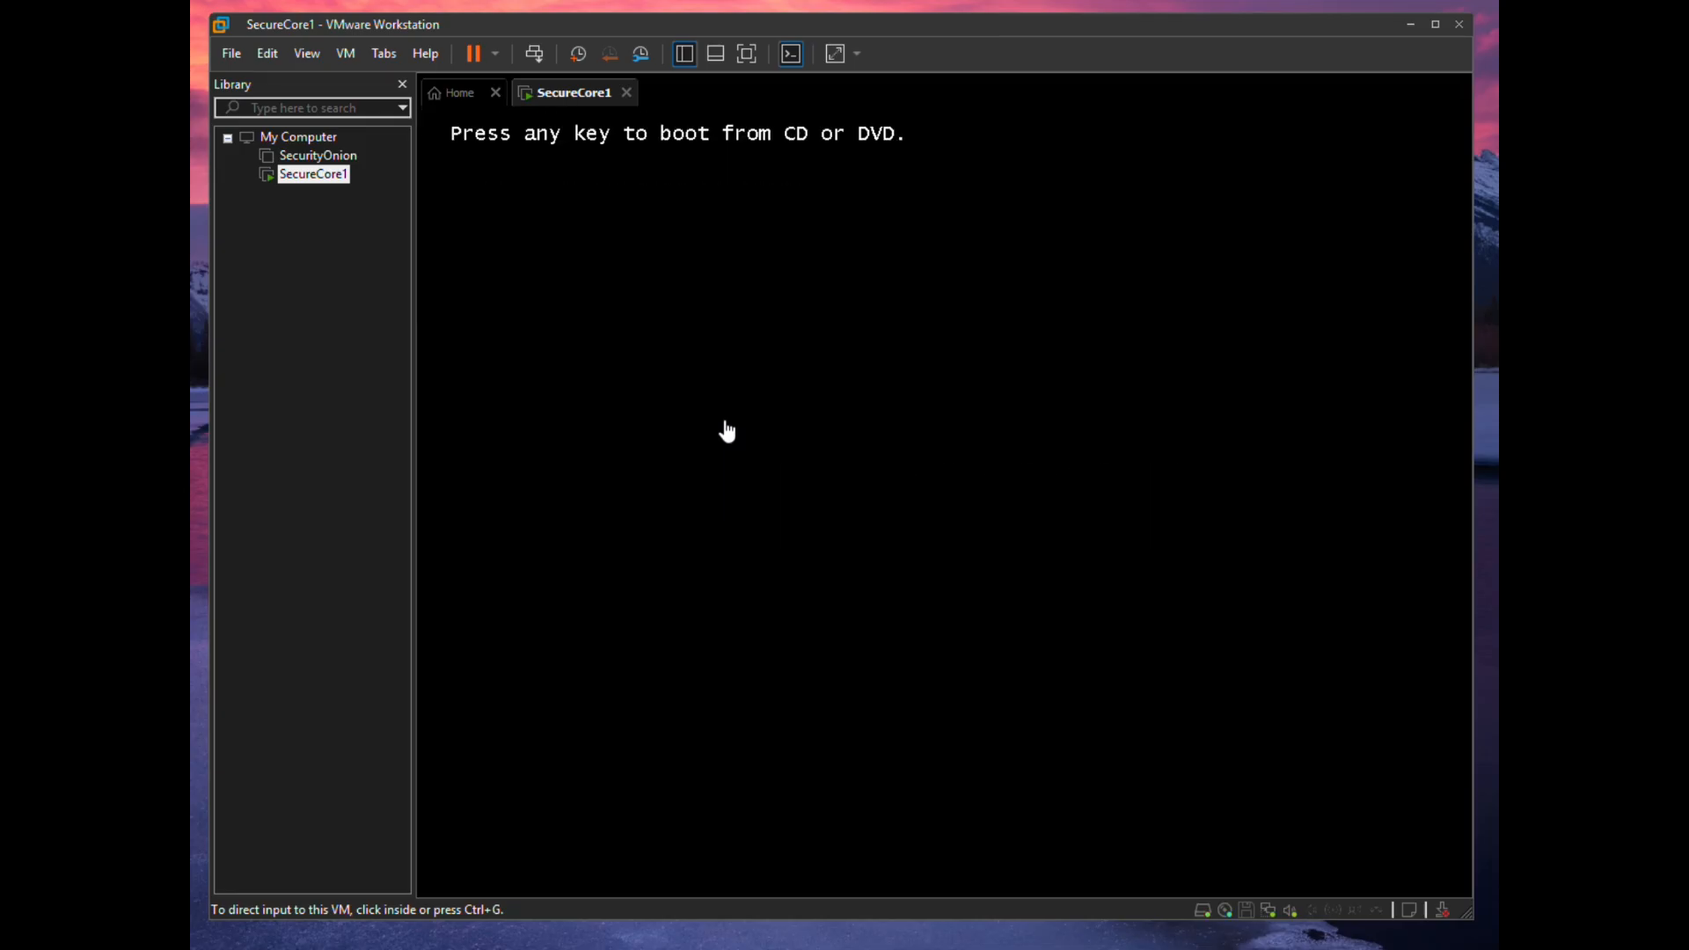
key(Return)
click(685, 53)
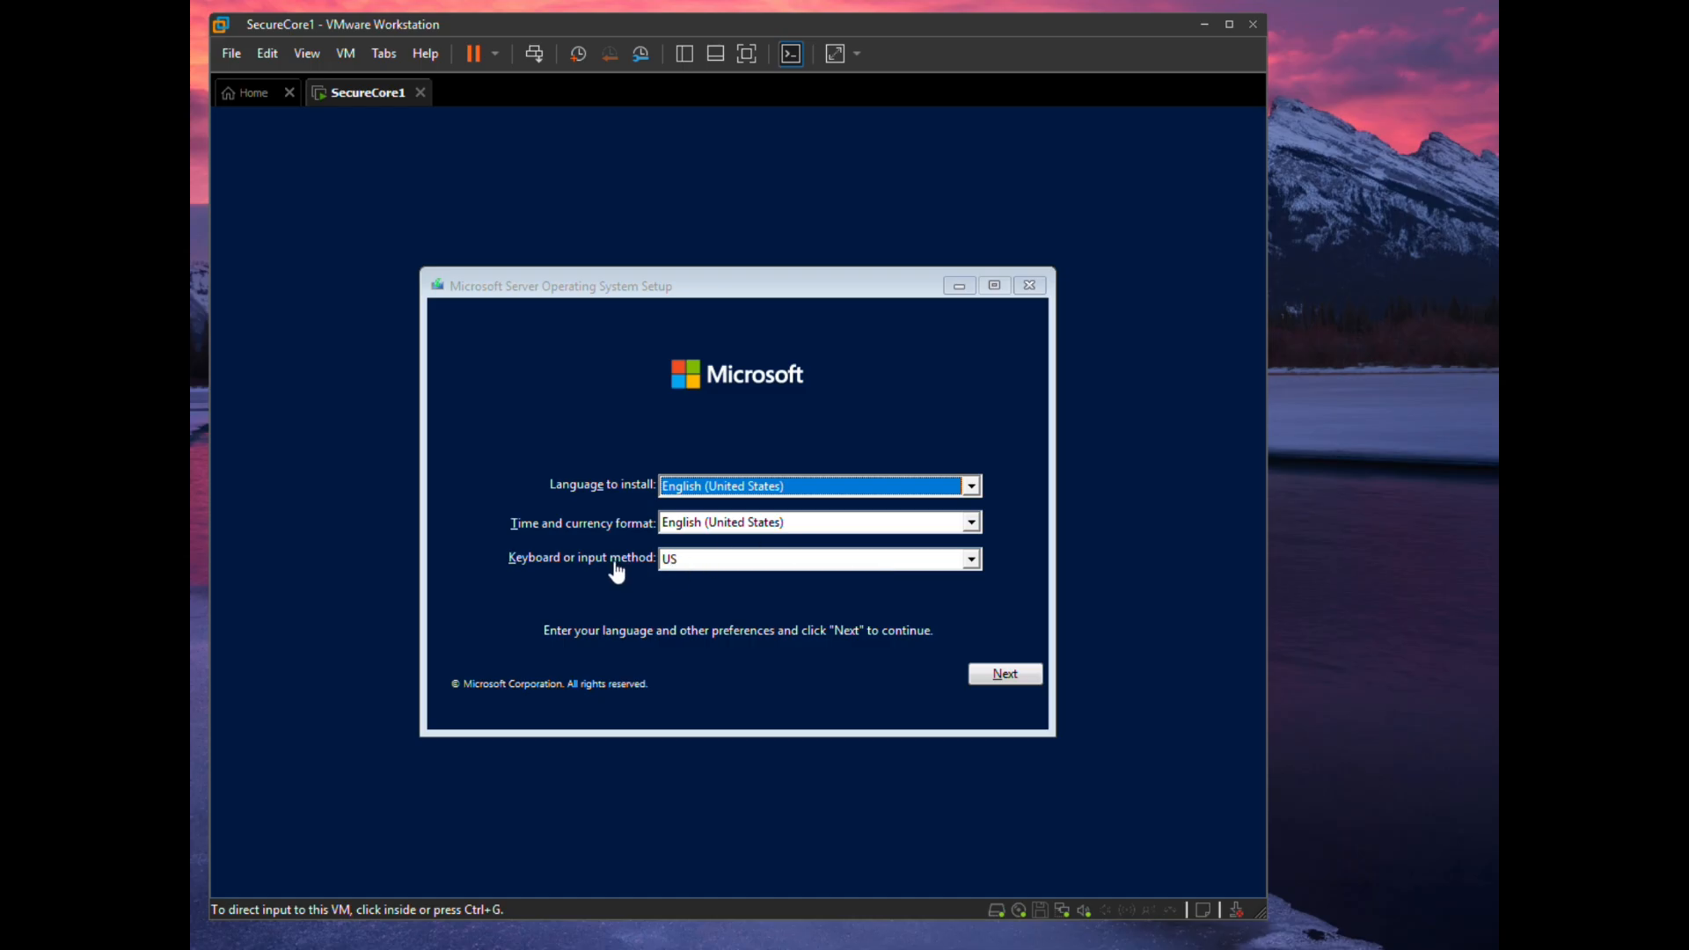
- Choose the United Kingdom keyboard layout and start the Windows Server installation
click(772, 570)
click(971, 560)
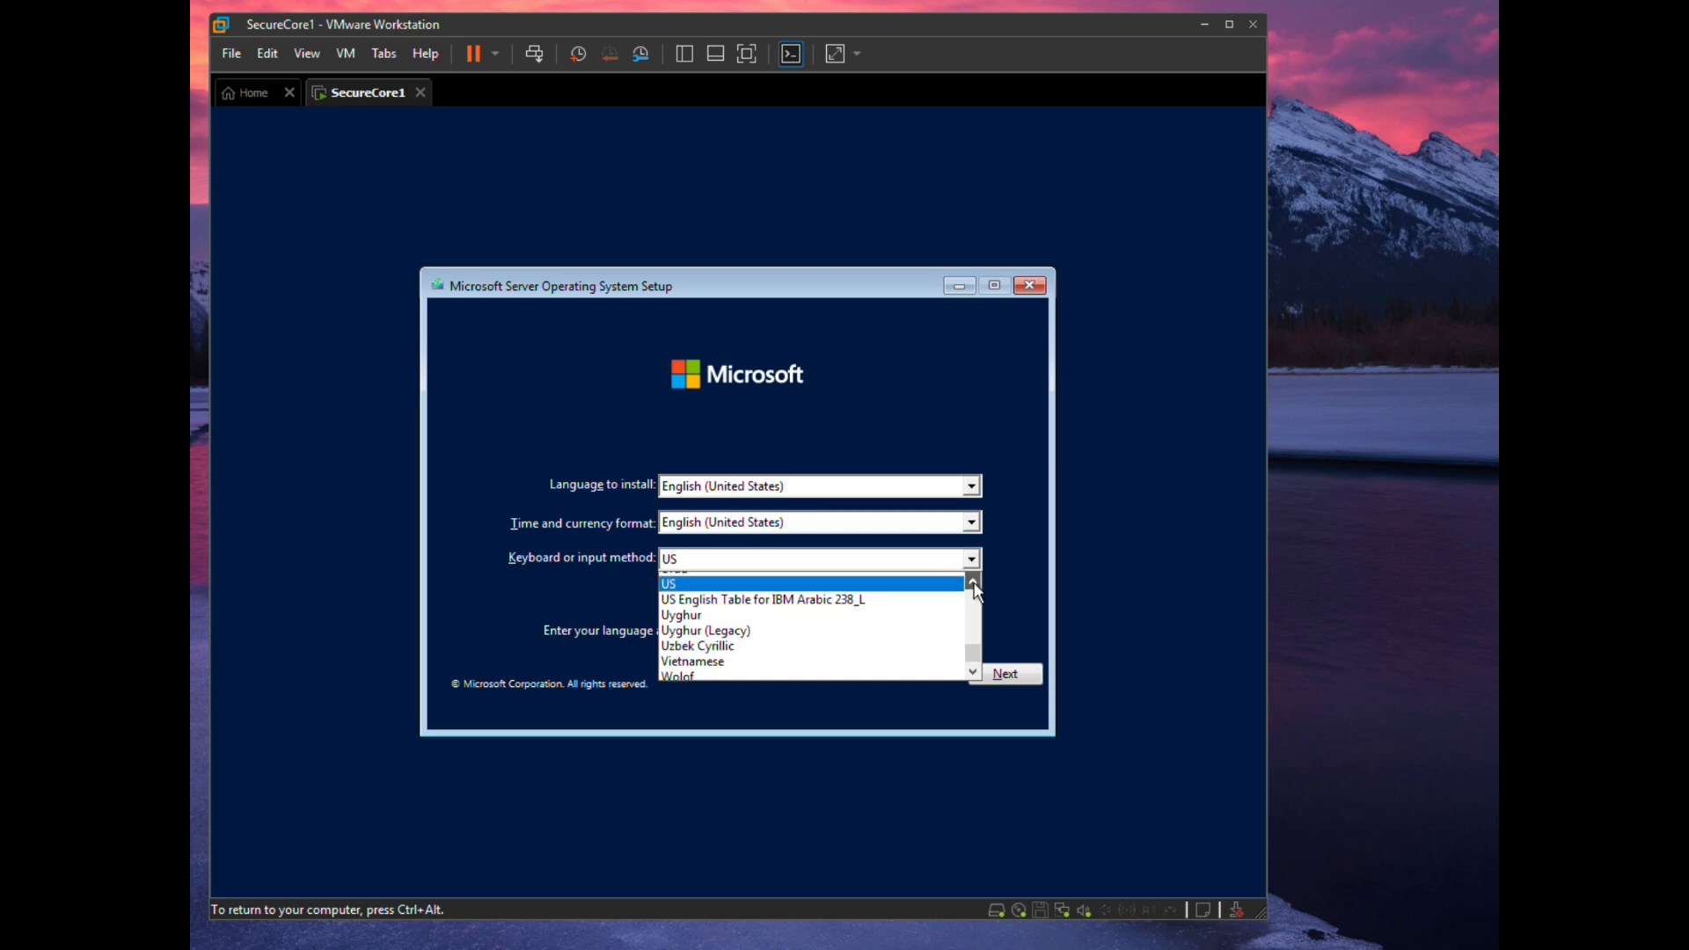
click(972, 582)
click(973, 583)
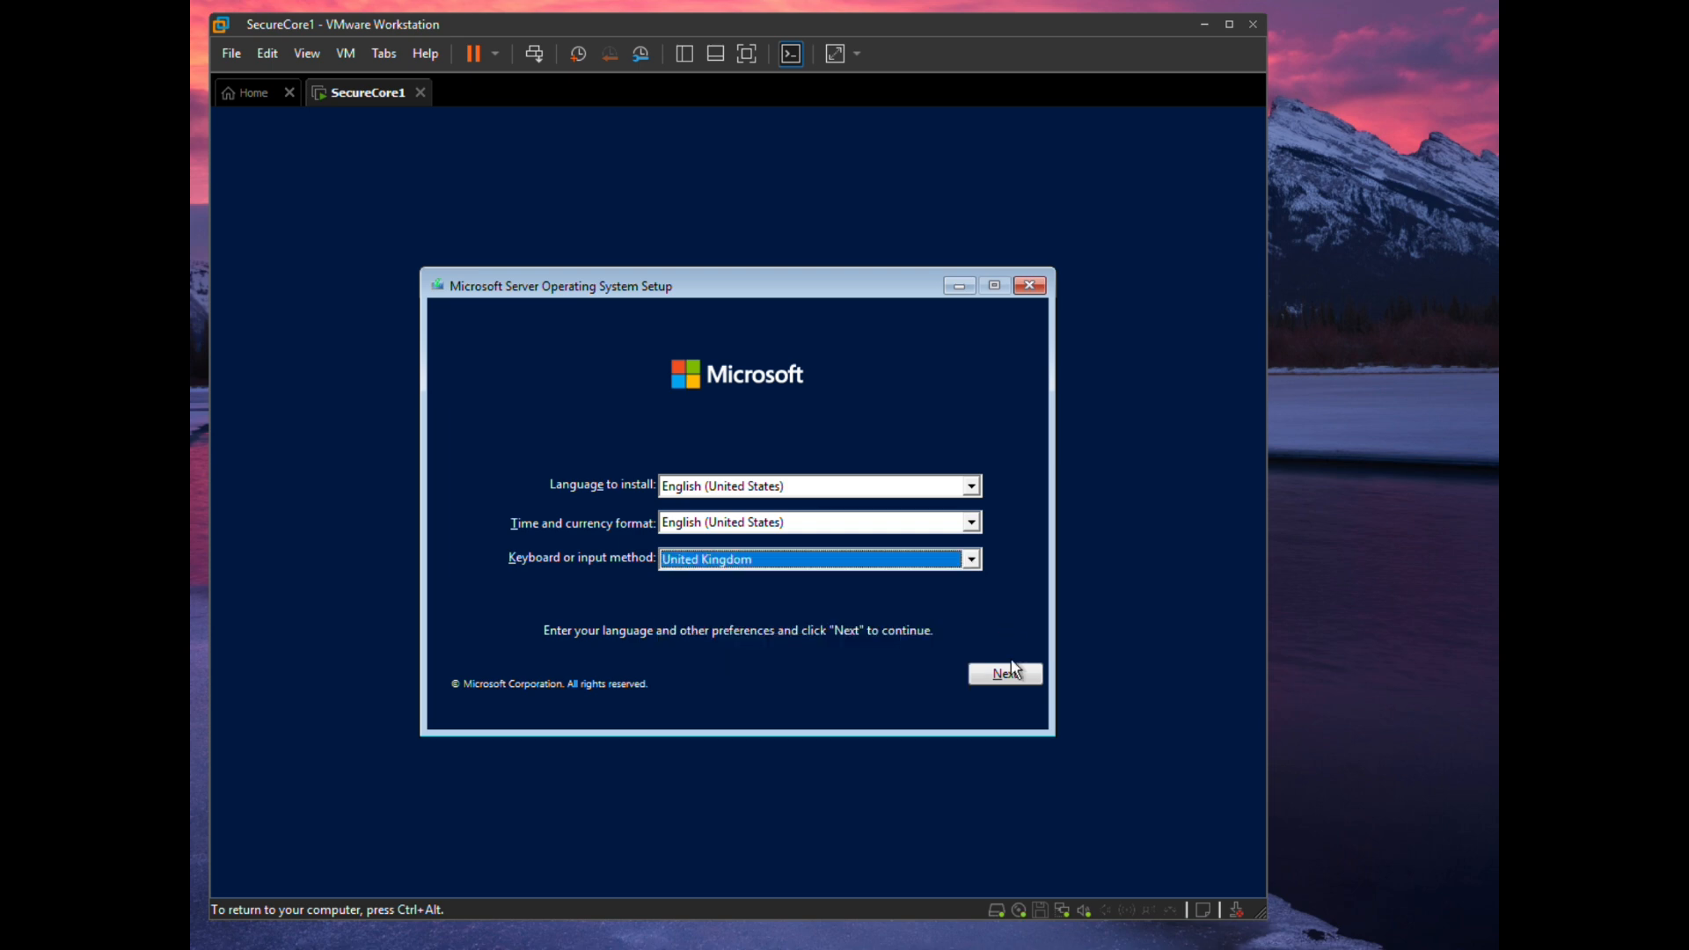
click(1000, 677)
click(746, 512)
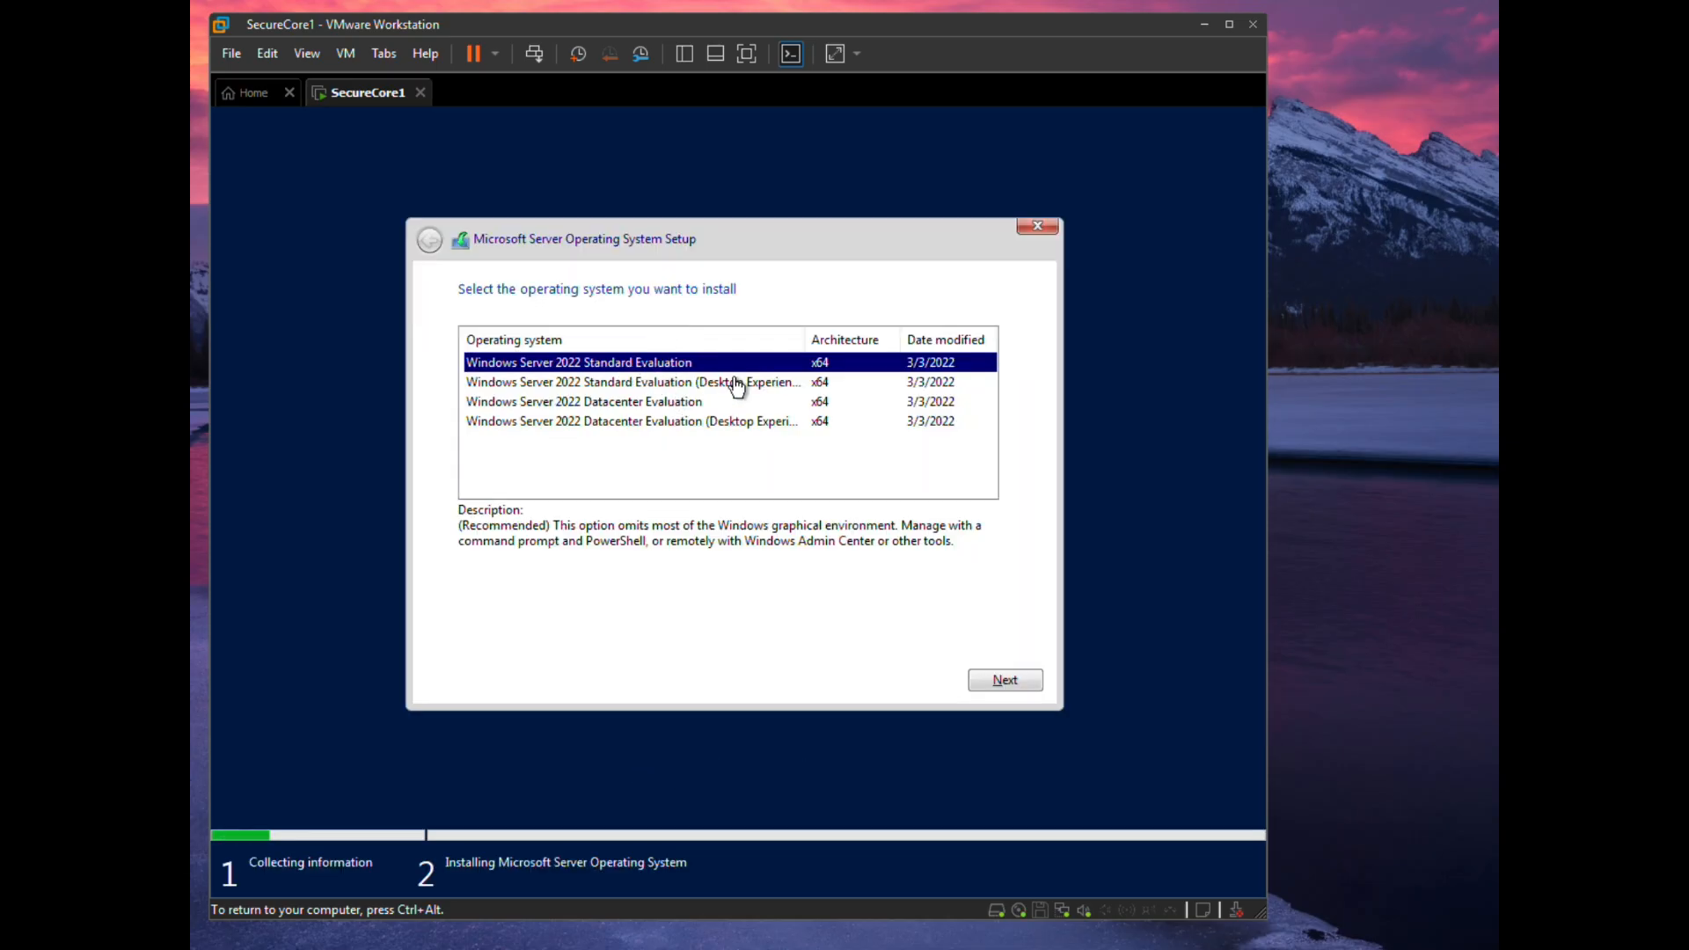
- Pick Standard Evaluation (Desktop Experience), accept the licence terms, and choose a Custom install
click(690, 384)
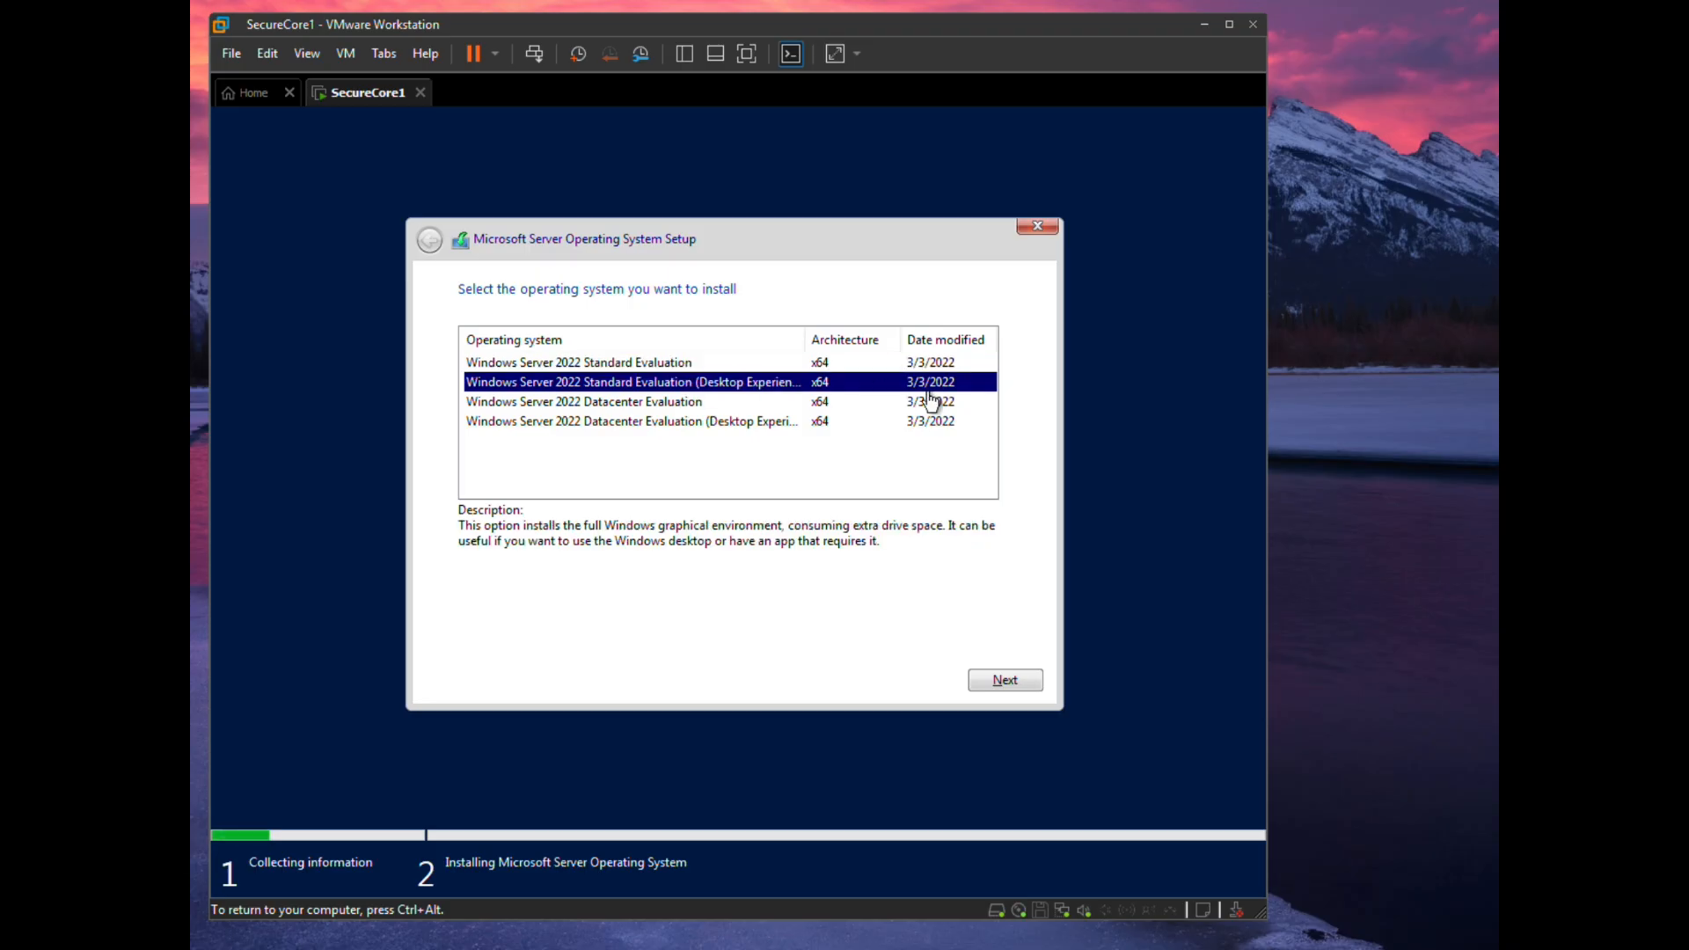
click(1002, 678)
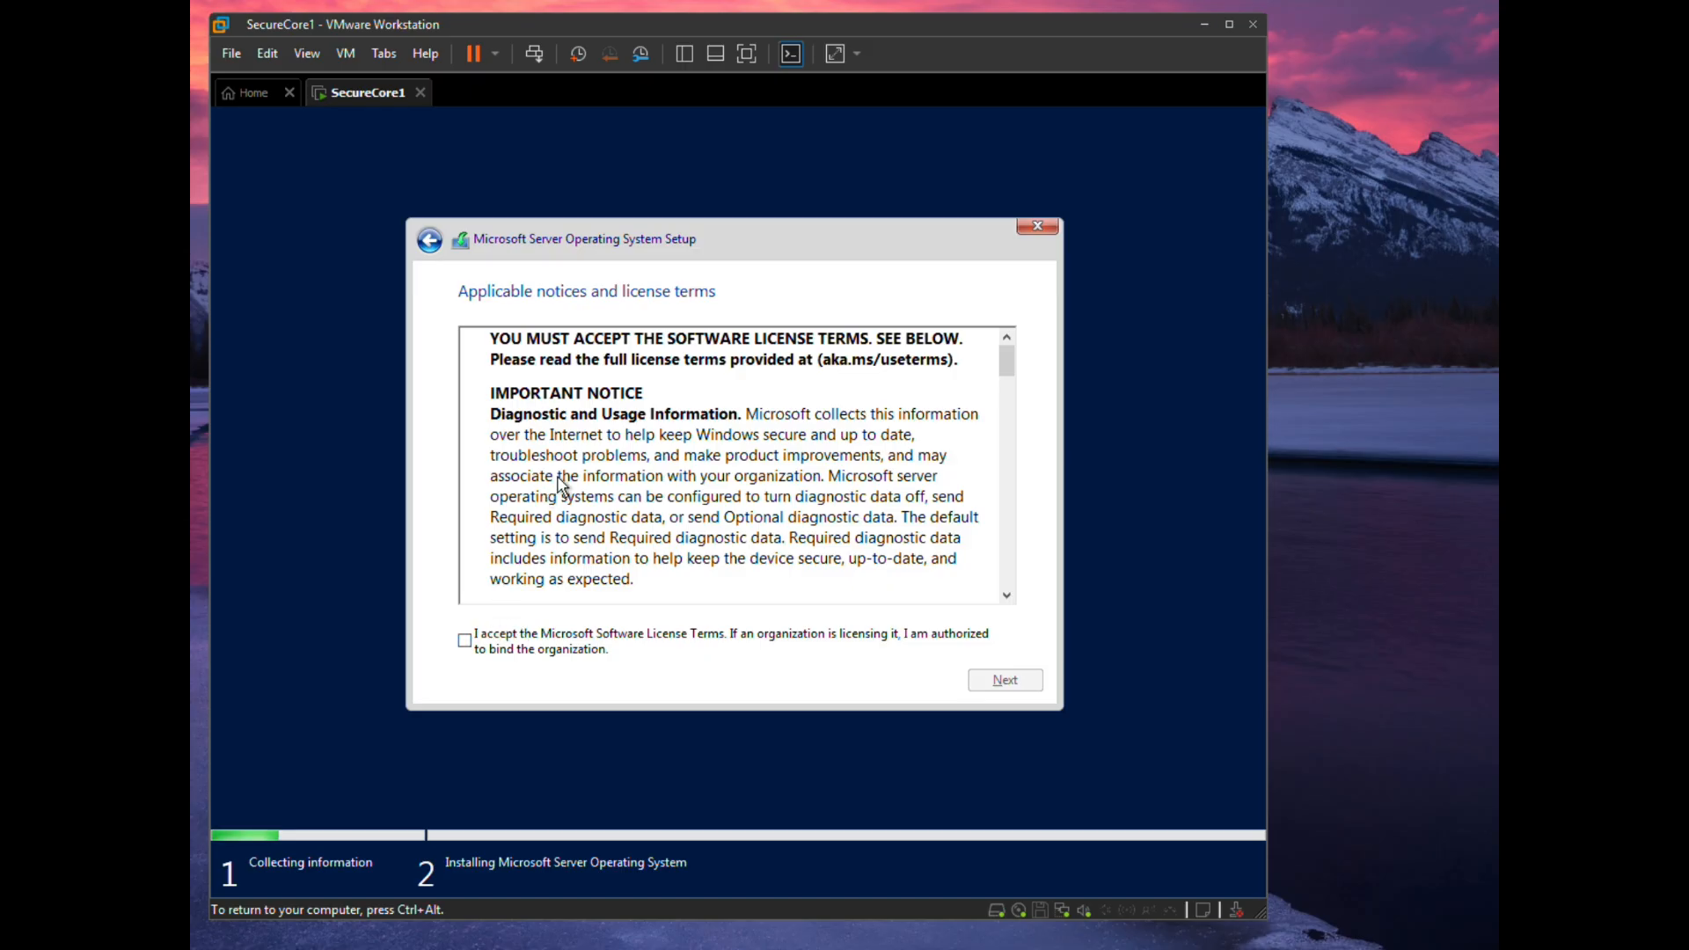
scroll(559, 483, down, 12)
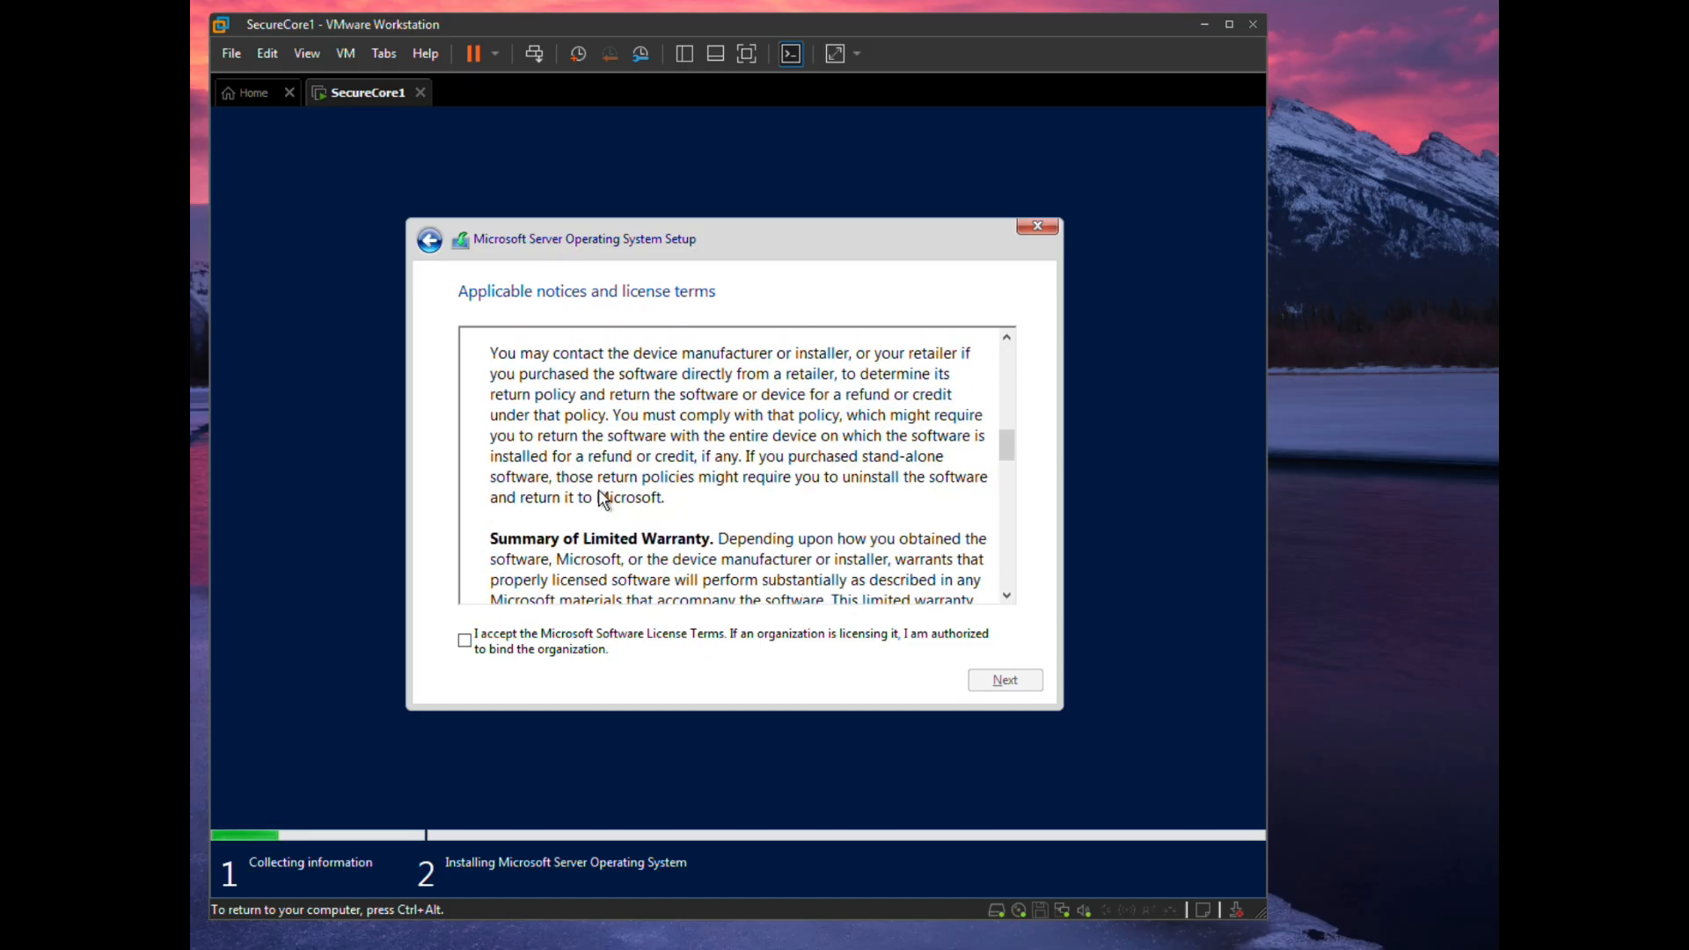
scroll(603, 500, down, 5)
click(464, 640)
click(993, 680)
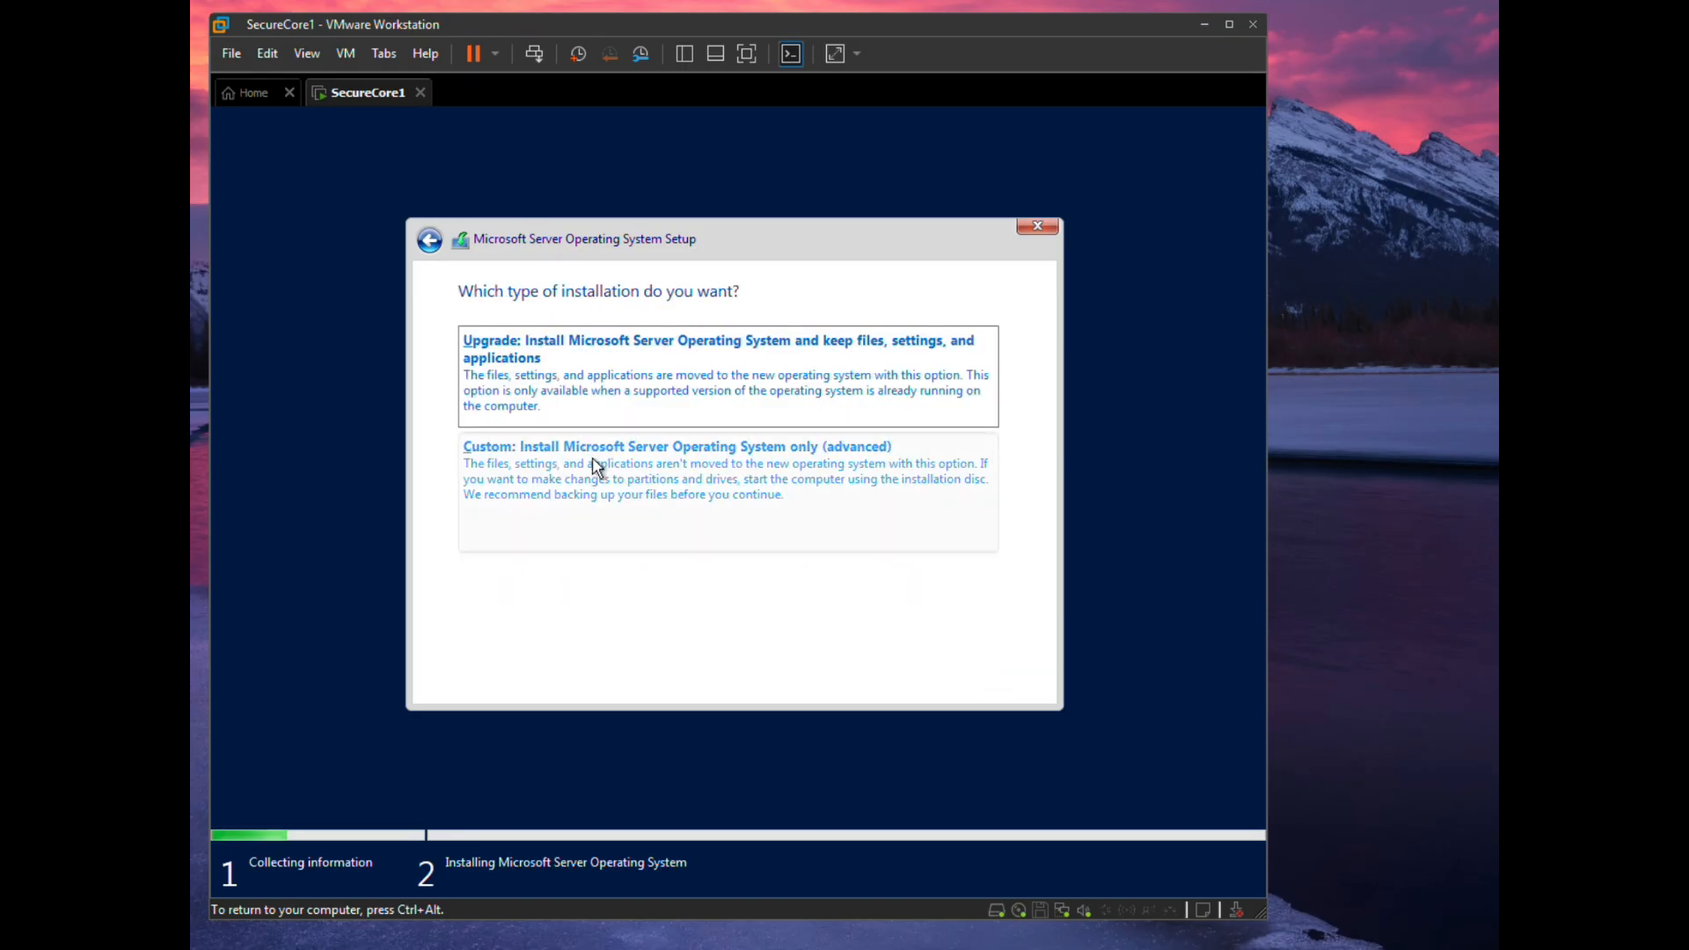
click(800, 469)
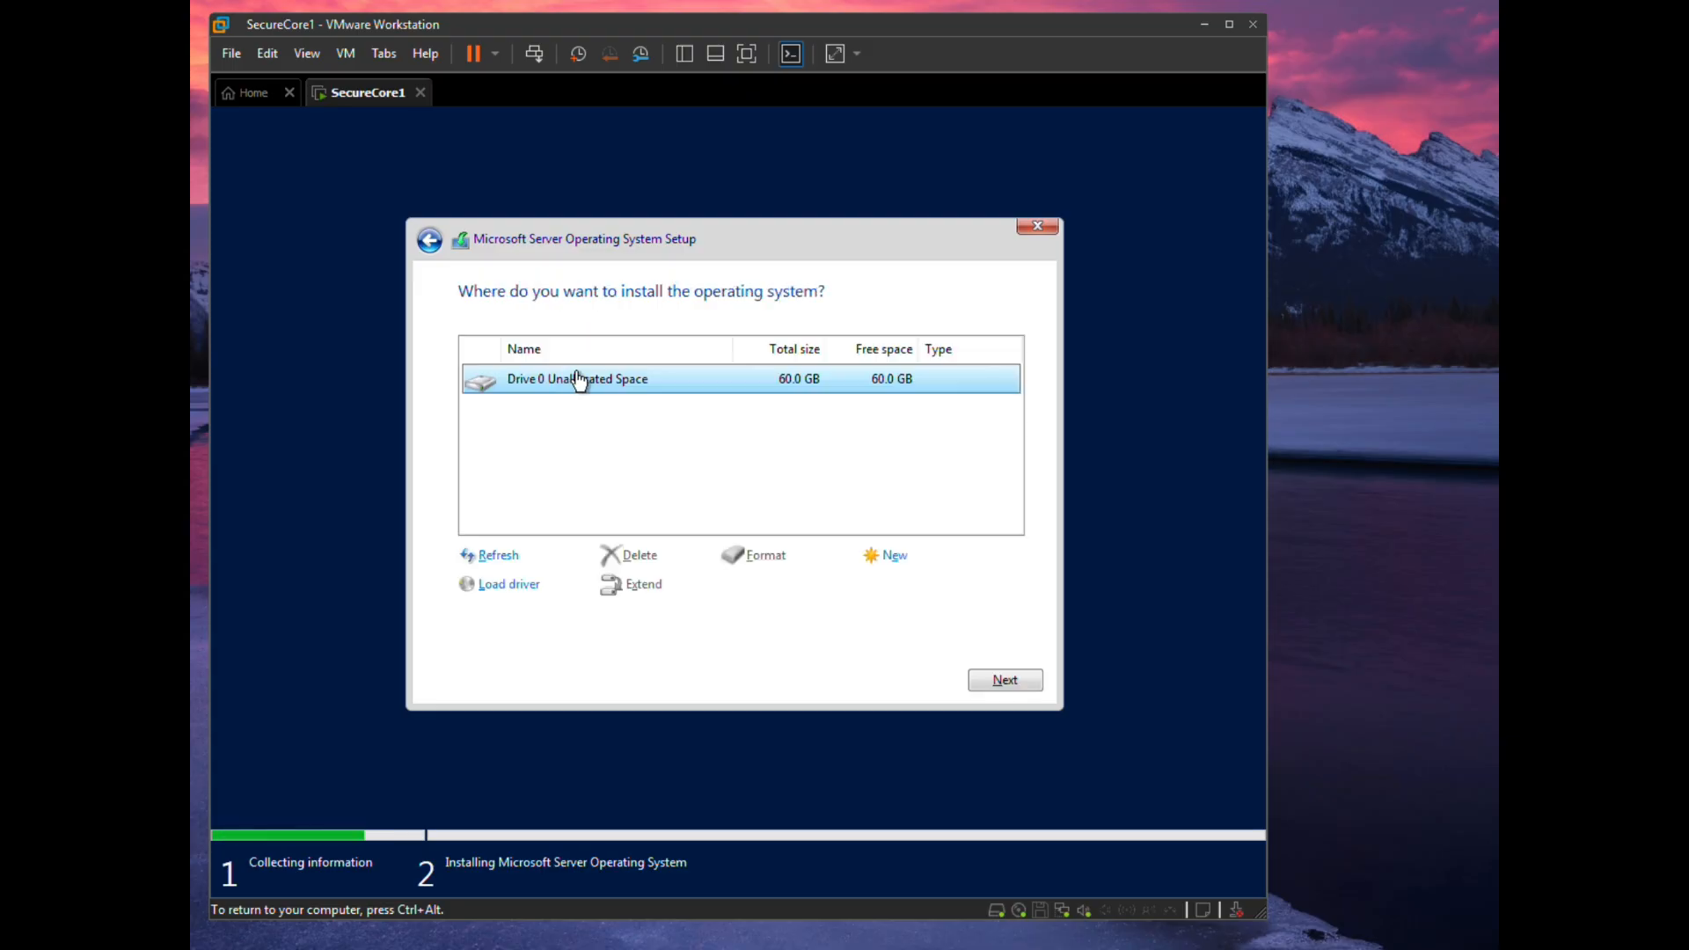
- Install Windows Server onto Drive 0's unallocated space and let setup run to completion
click(1003, 679)
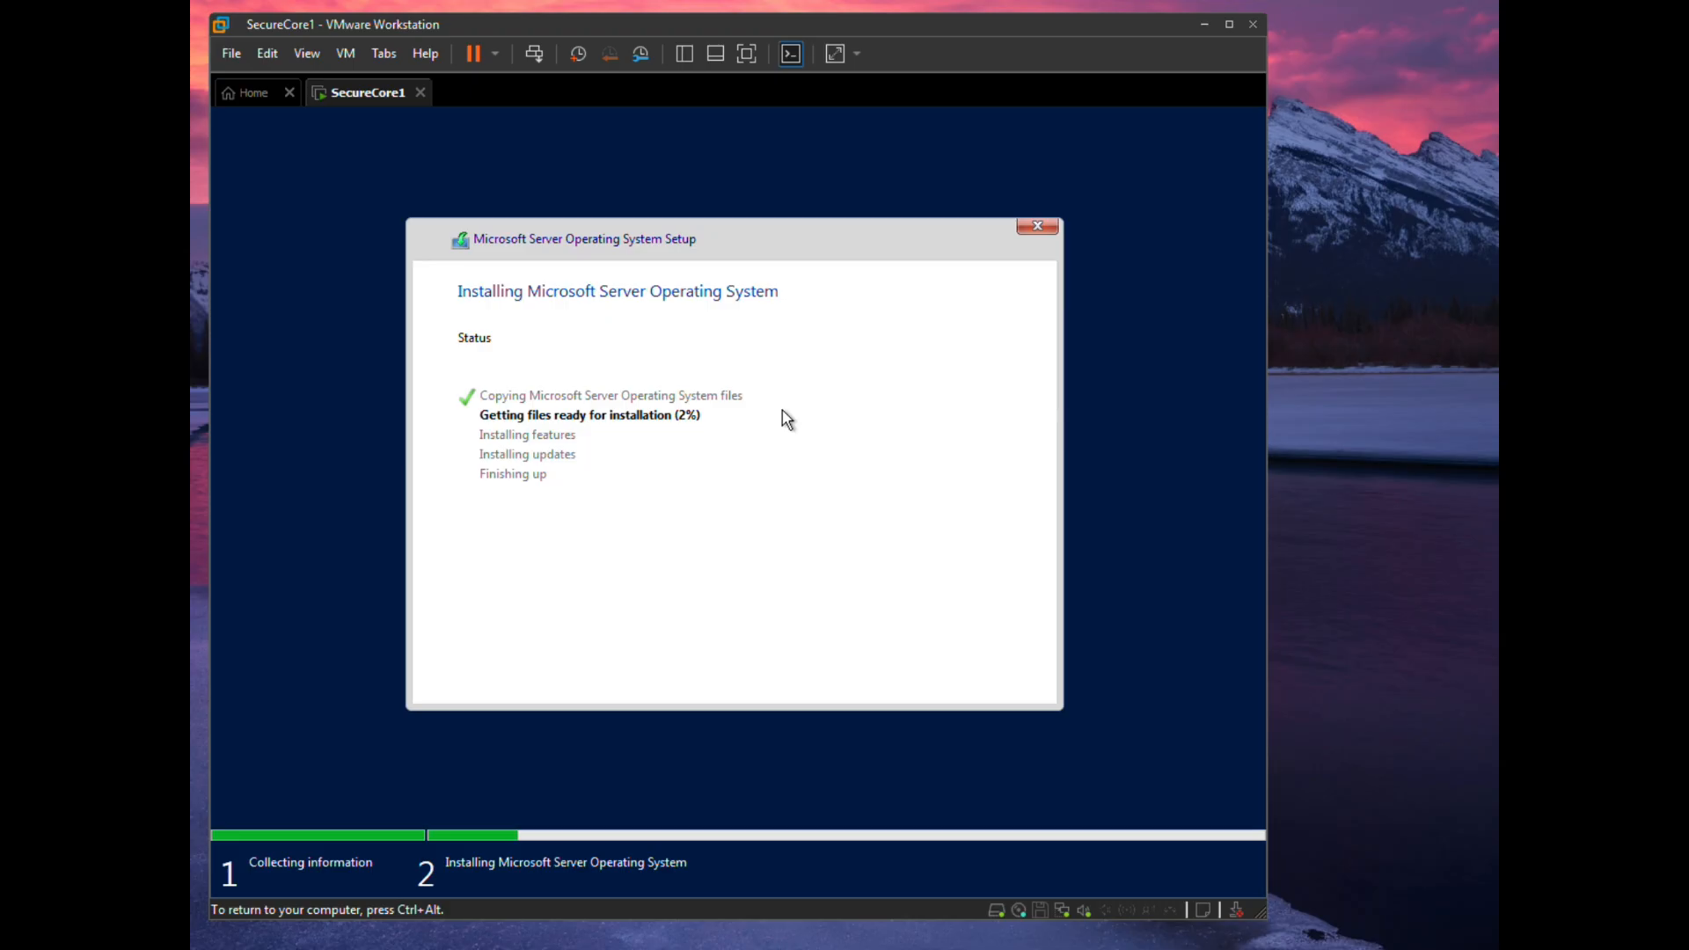
key(ctrl+alt)
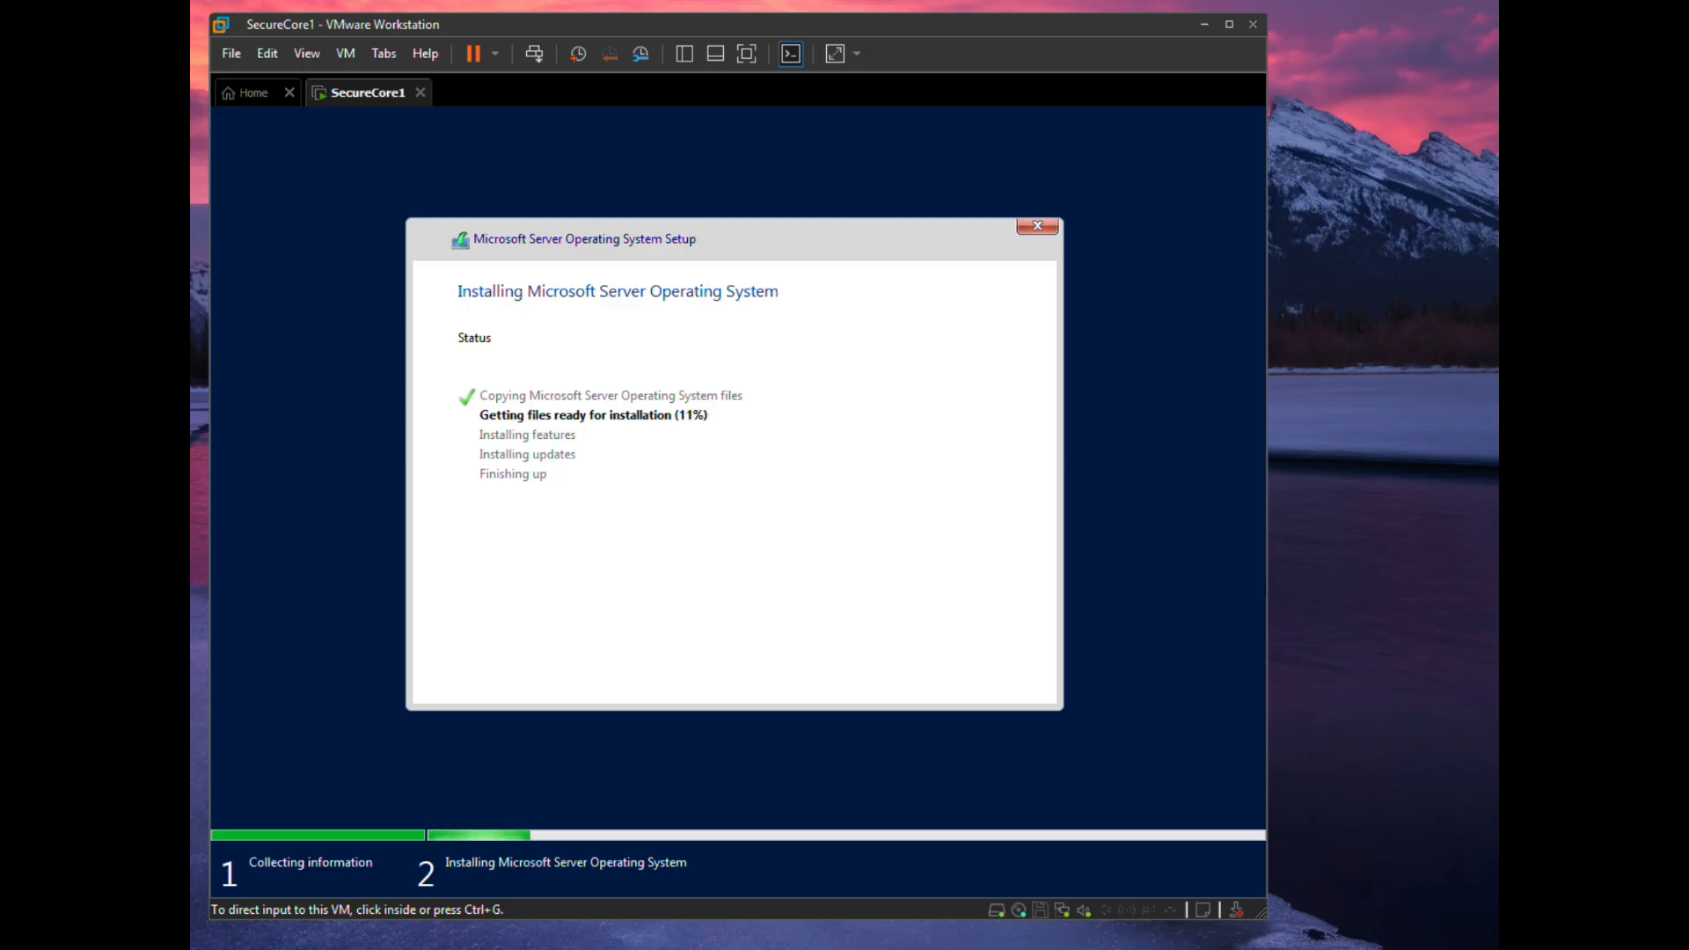
click(299, 345)
key(ctrl+alt)
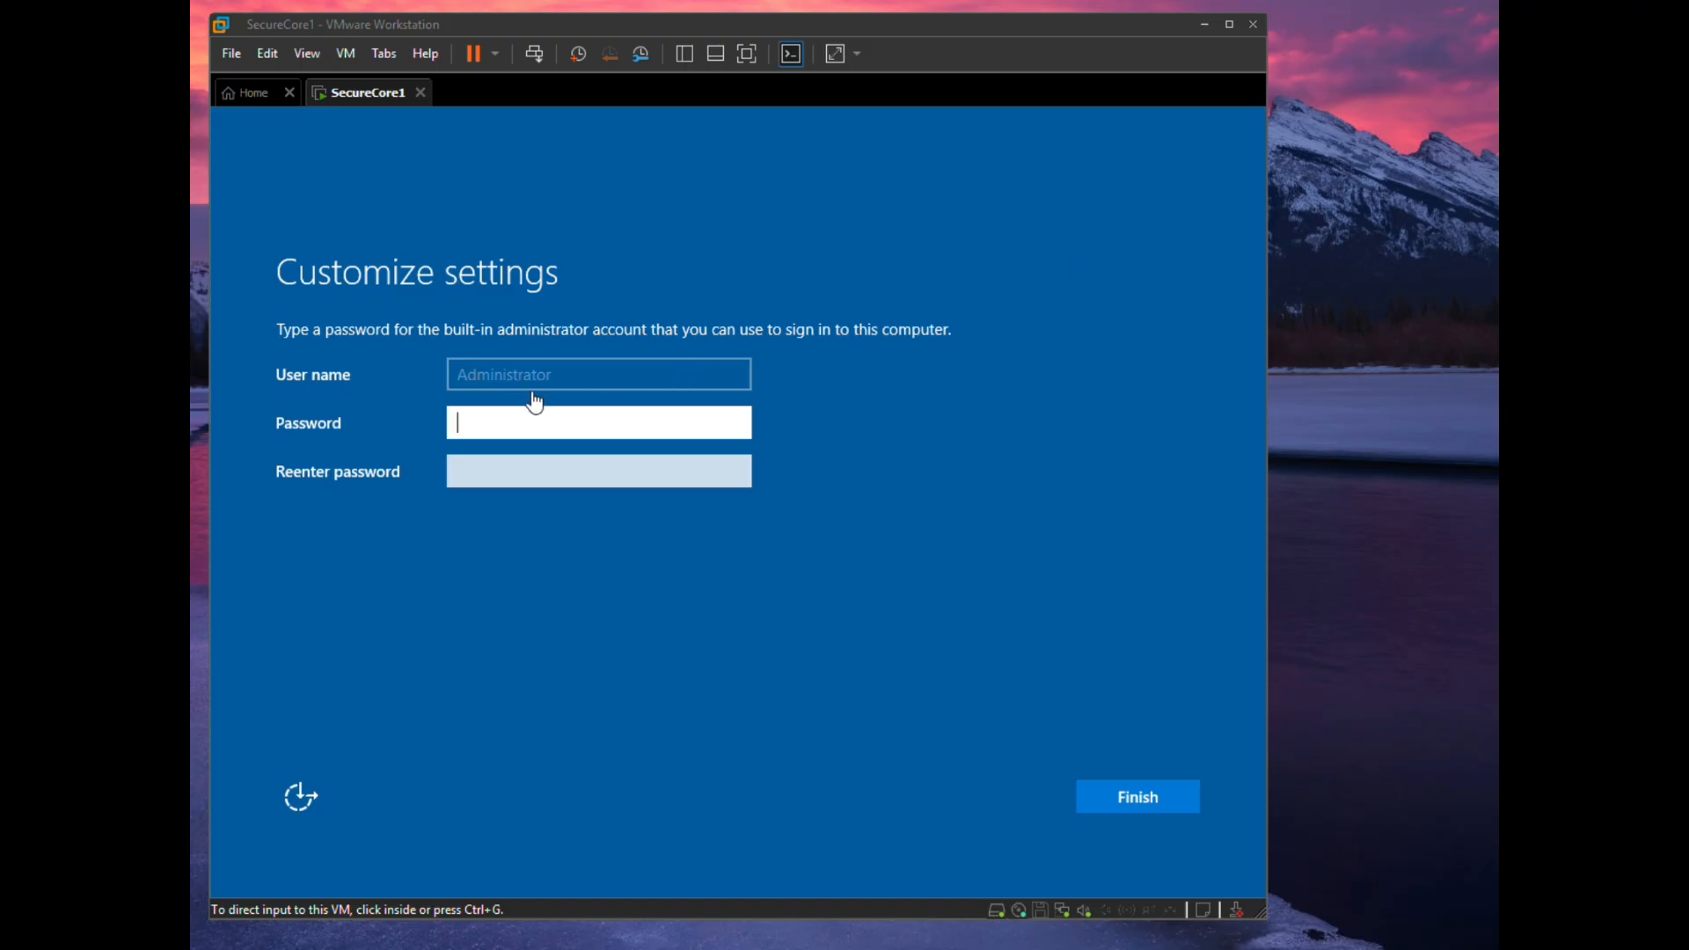
- Enter and confirm the built-in Administrator password, then finish setup
click(490, 433)
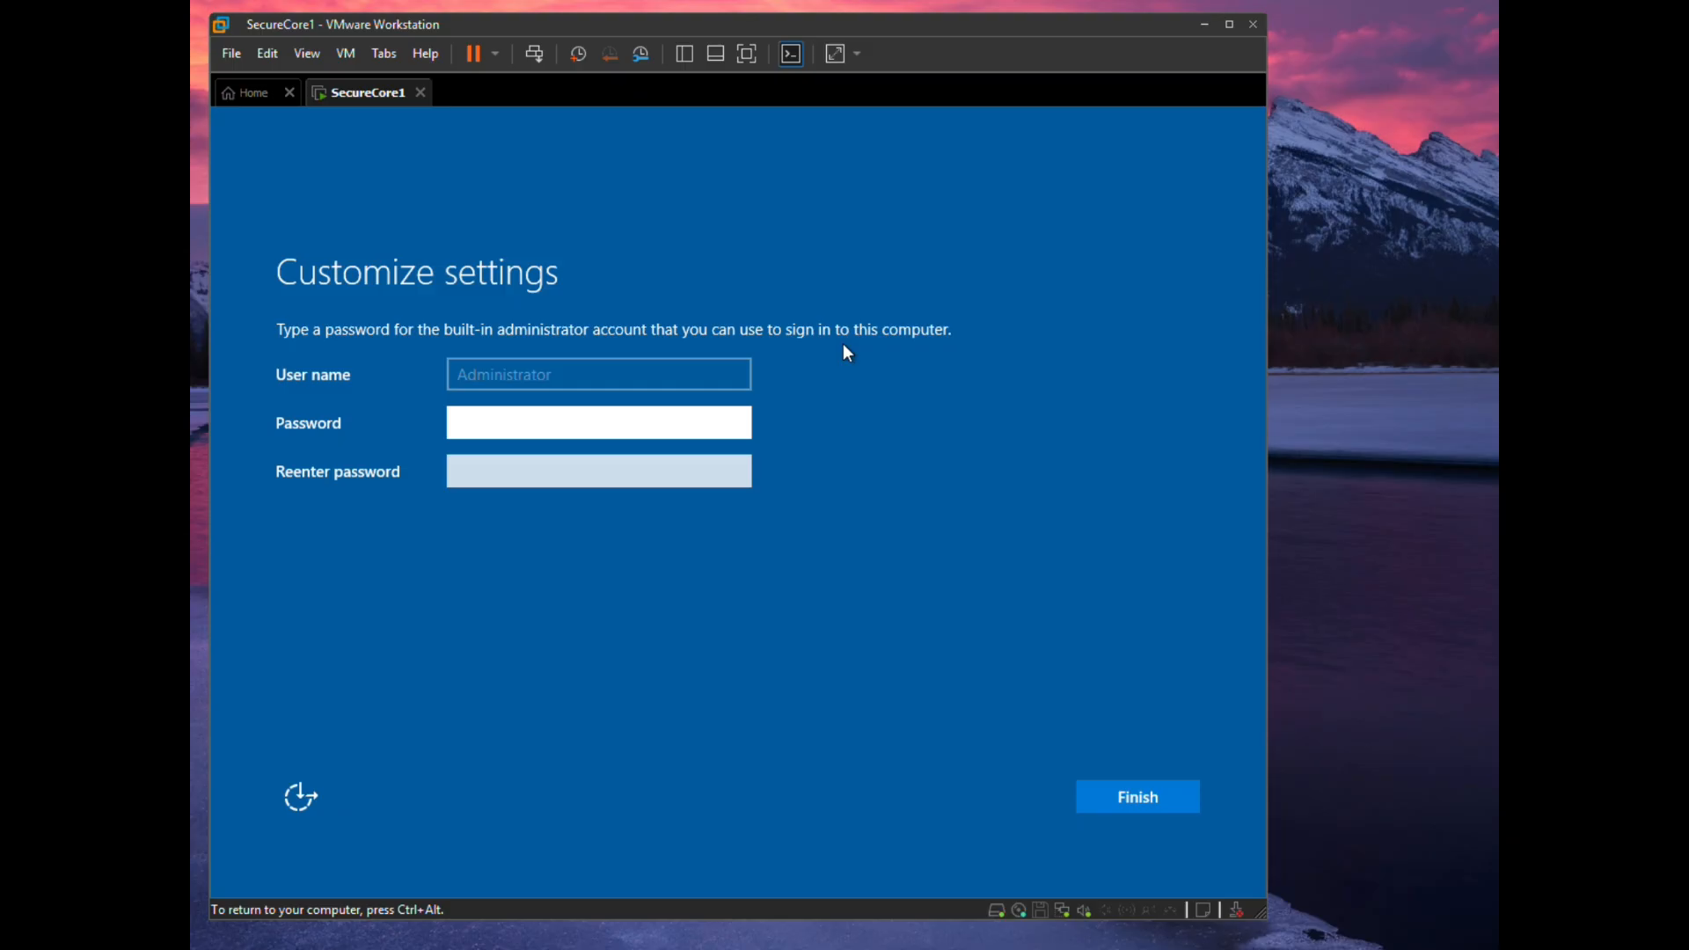
text(••••••••)
key(Tab)
text(••••••)
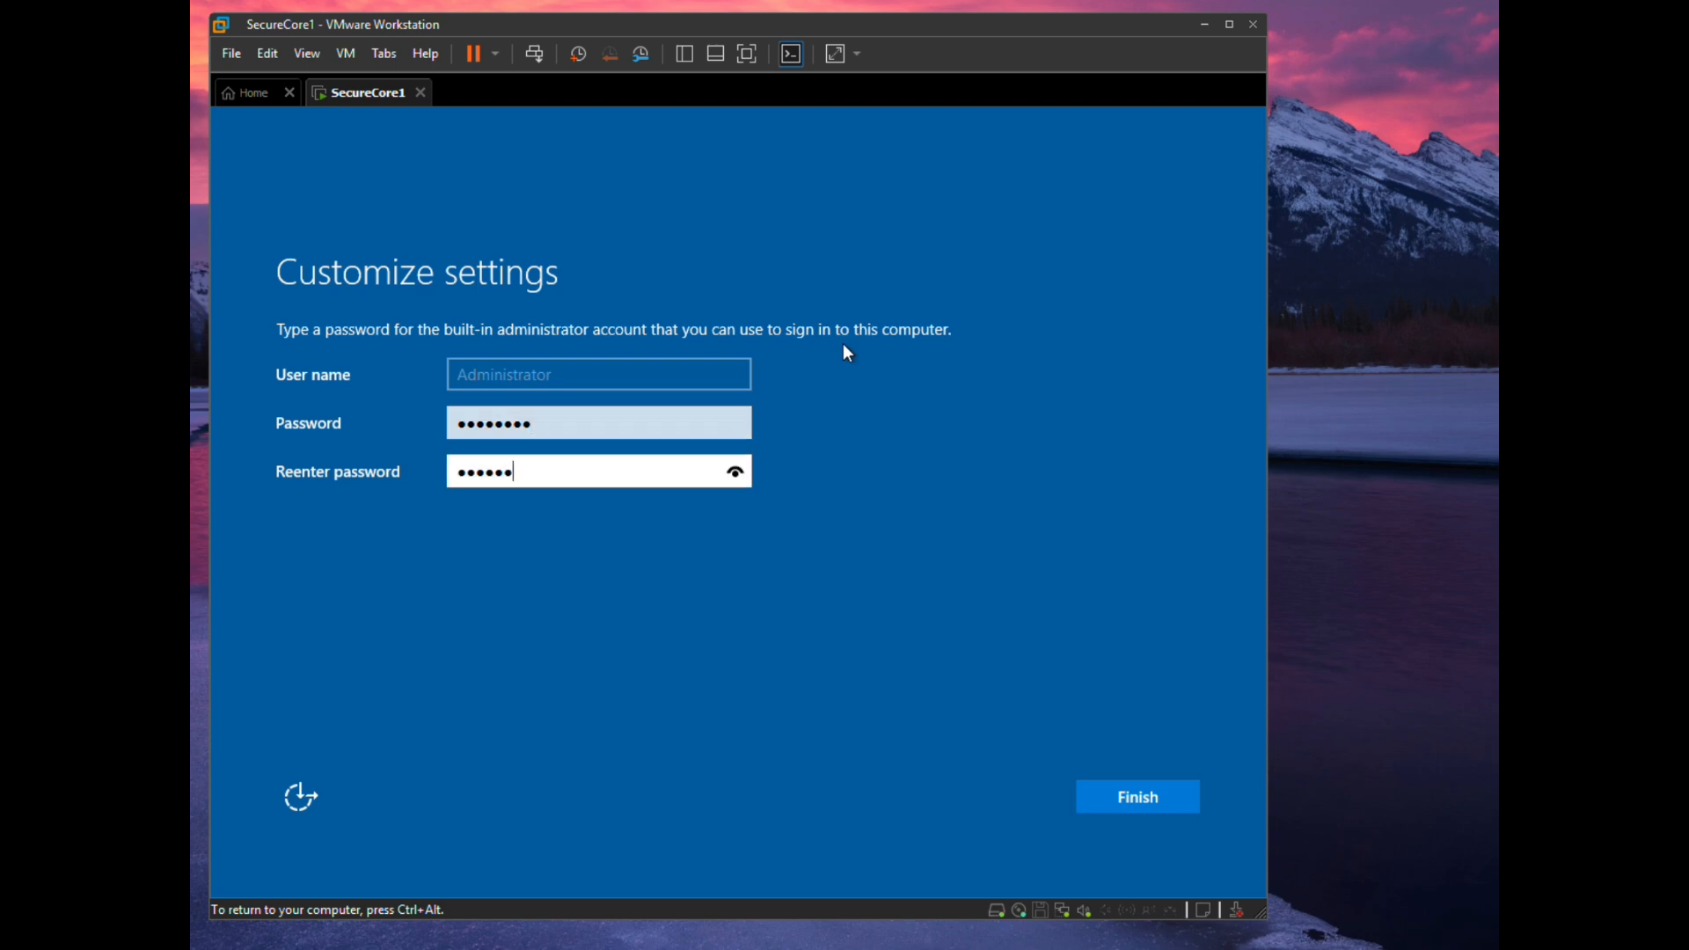
text(••)
click(1131, 796)
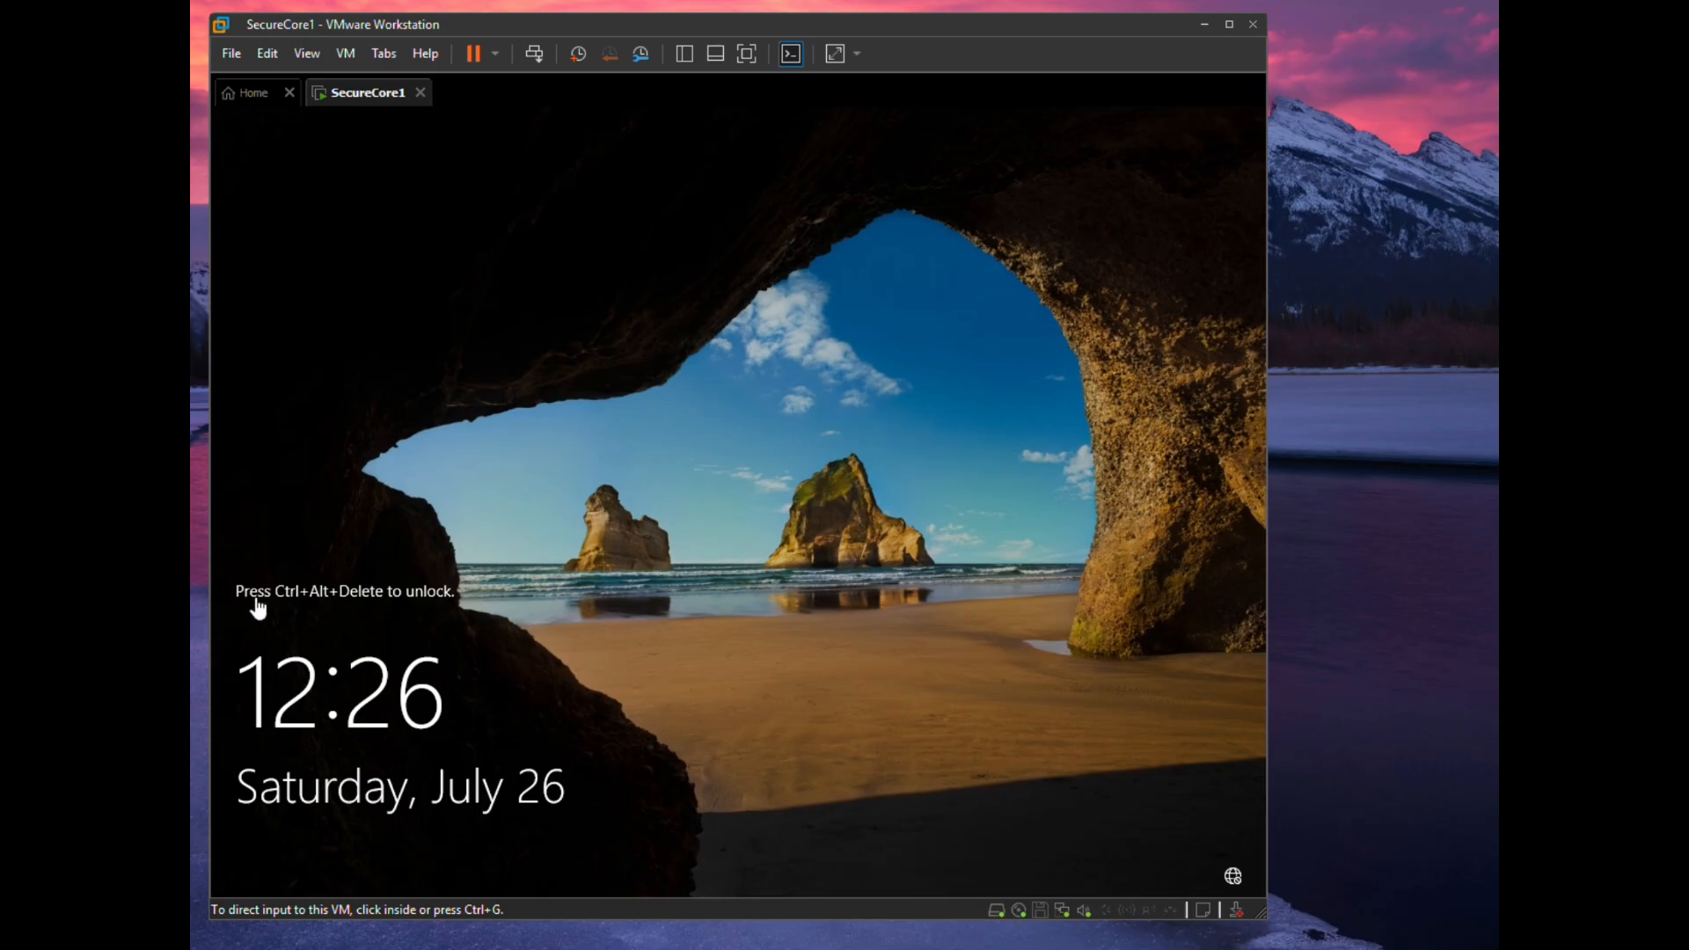
- Unlock SecureCore1 with Ctrl+Alt+Del and sign in as Administrator using the account password
click(756, 567)
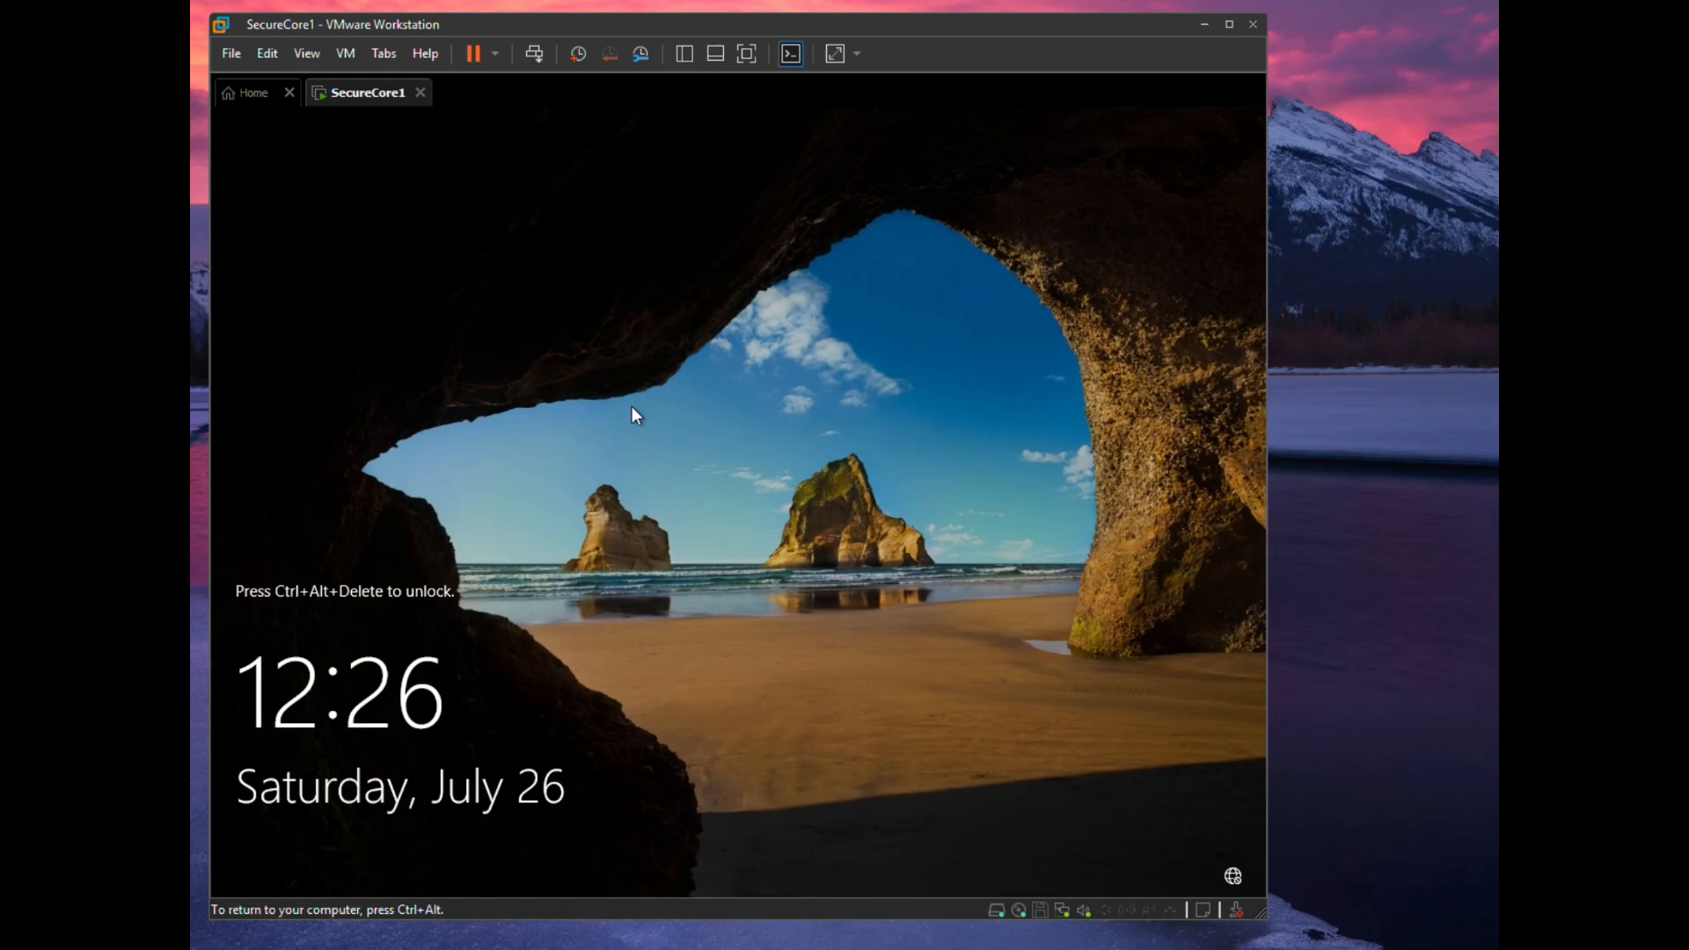
key(ctrl+alt)
click(534, 54)
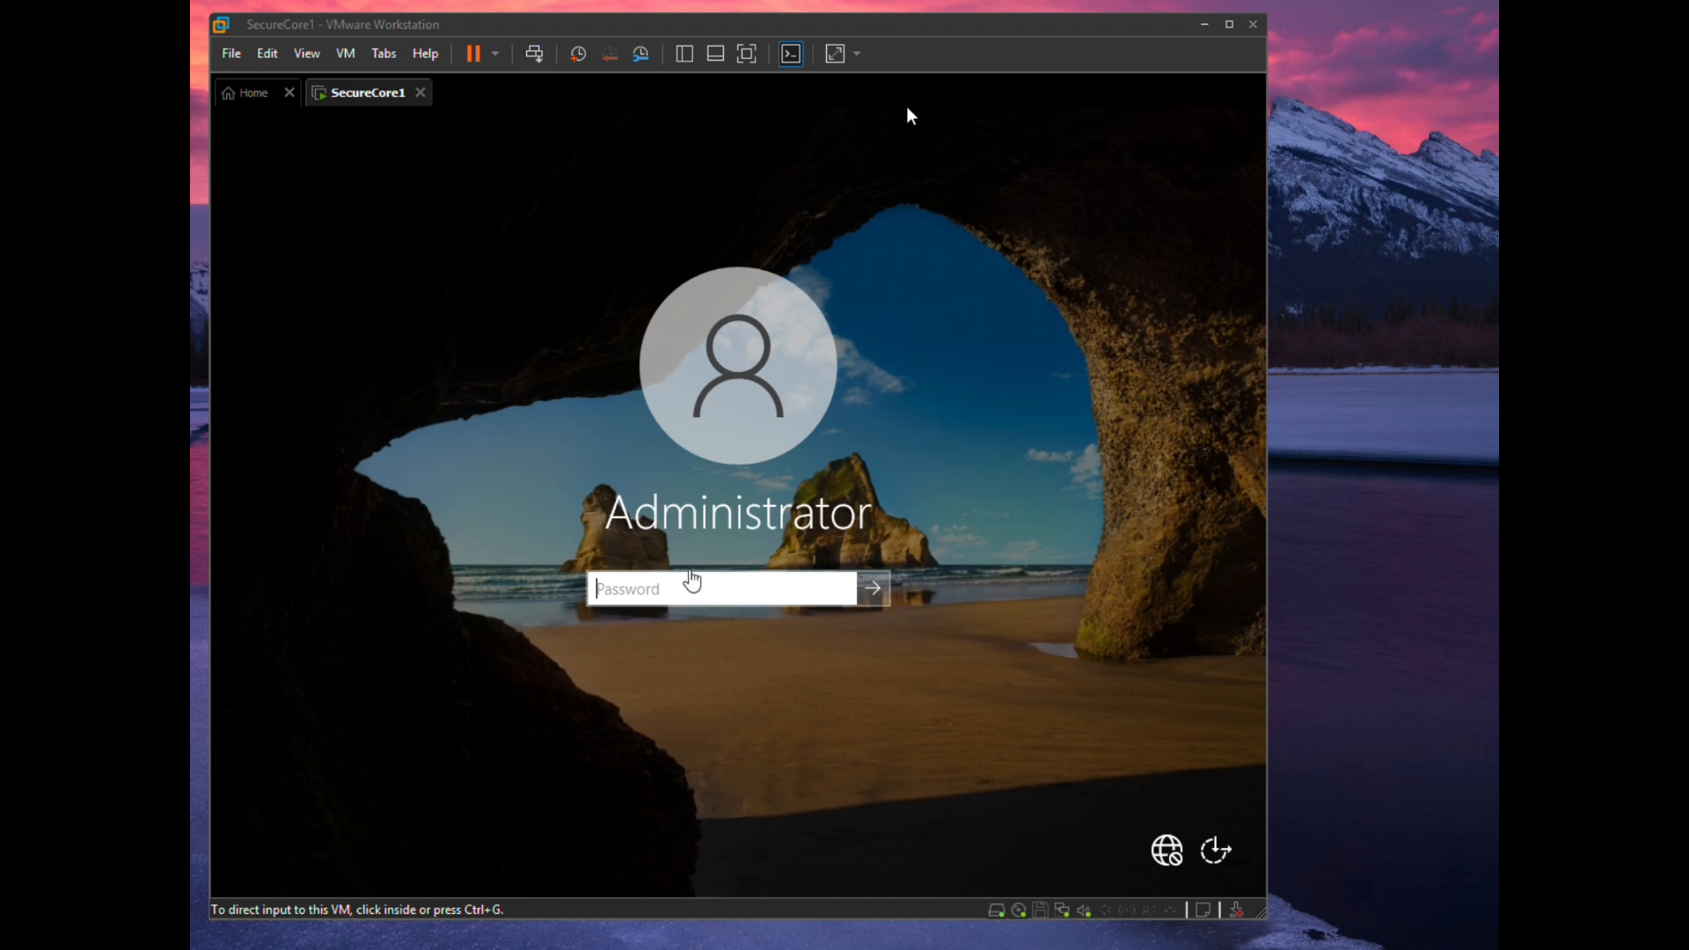
click(691, 573)
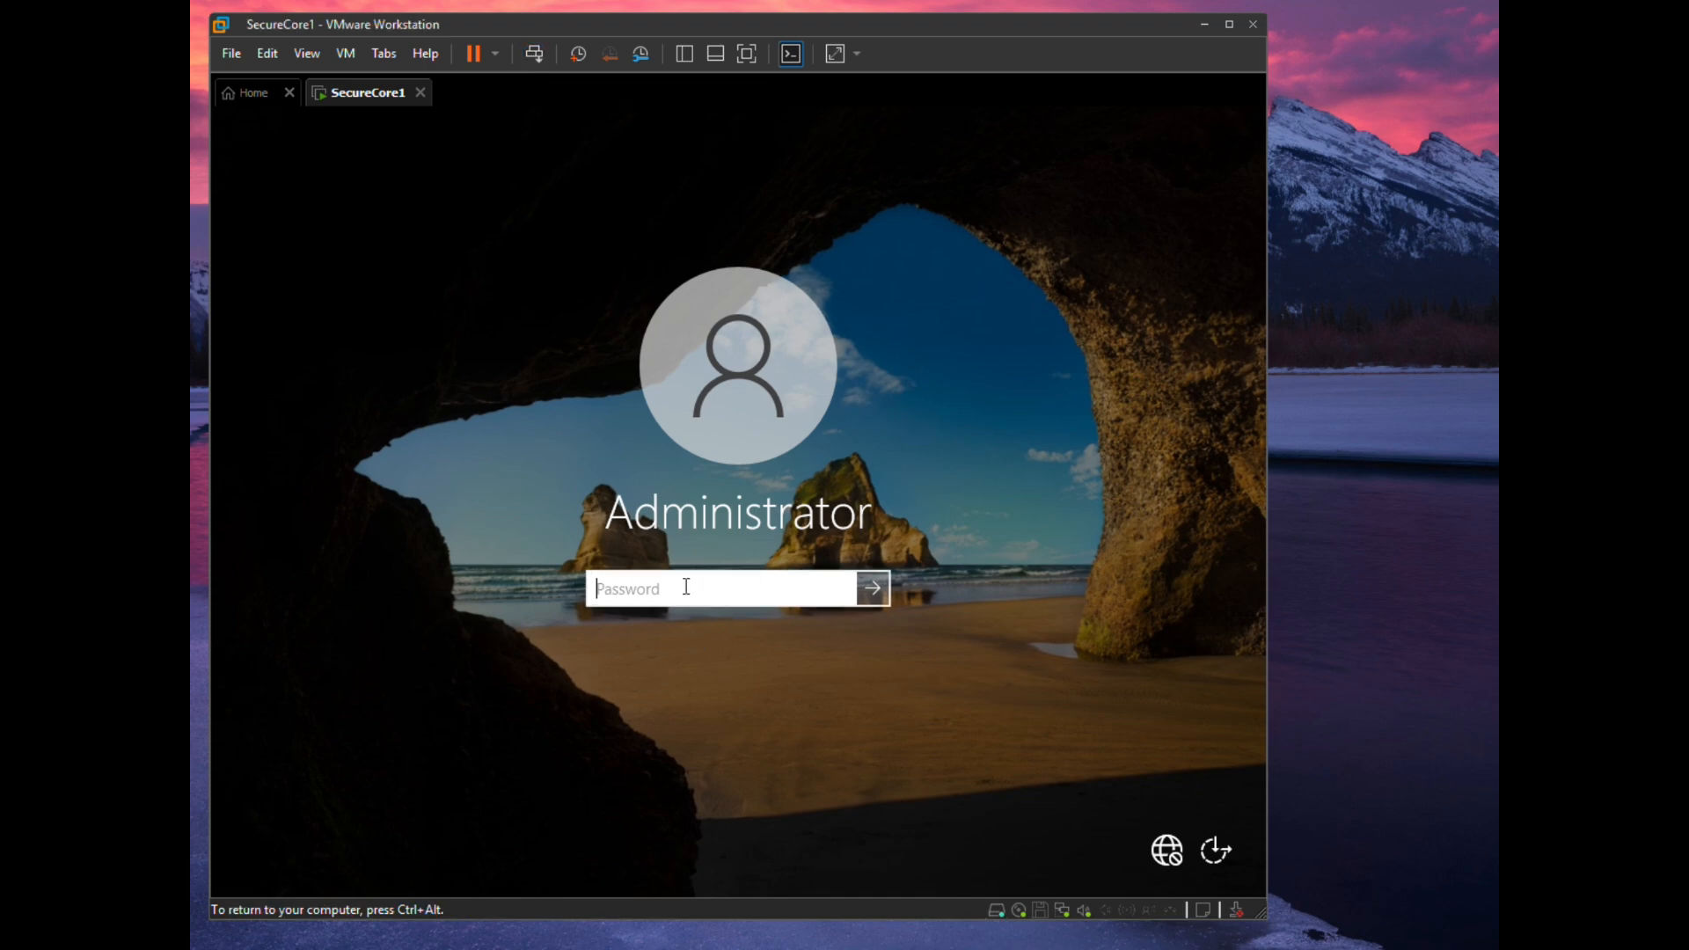
key(Return)
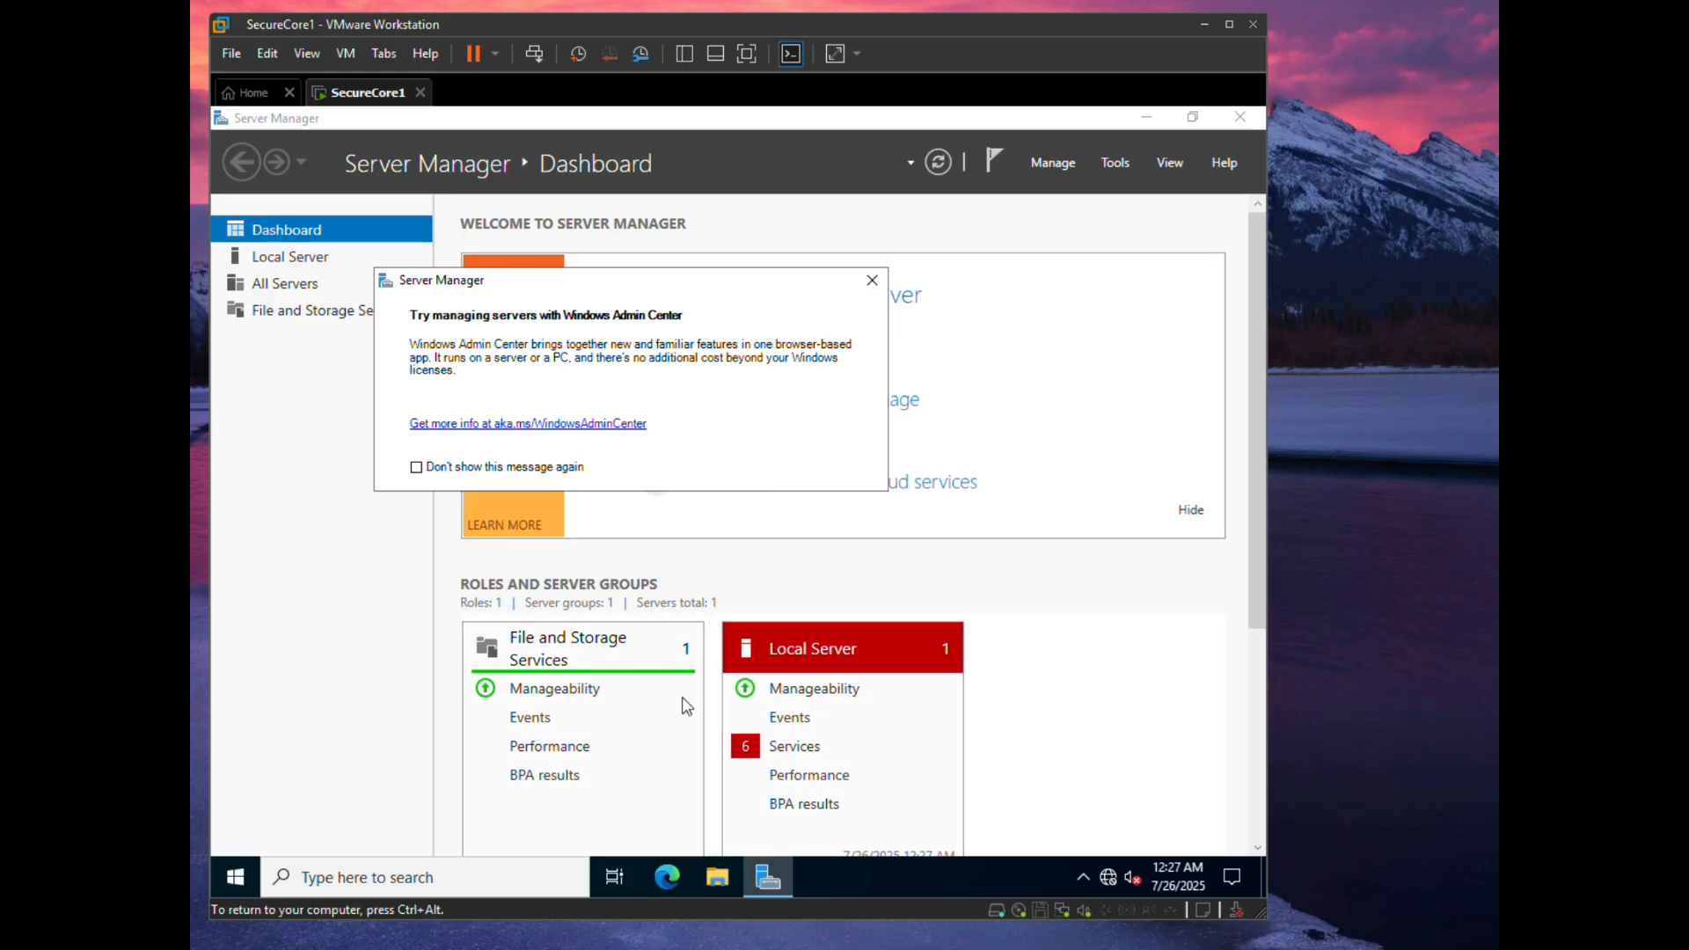
- Rename the PC to SecureCore1 from This PC's properties and choose Restart later
click(715, 880)
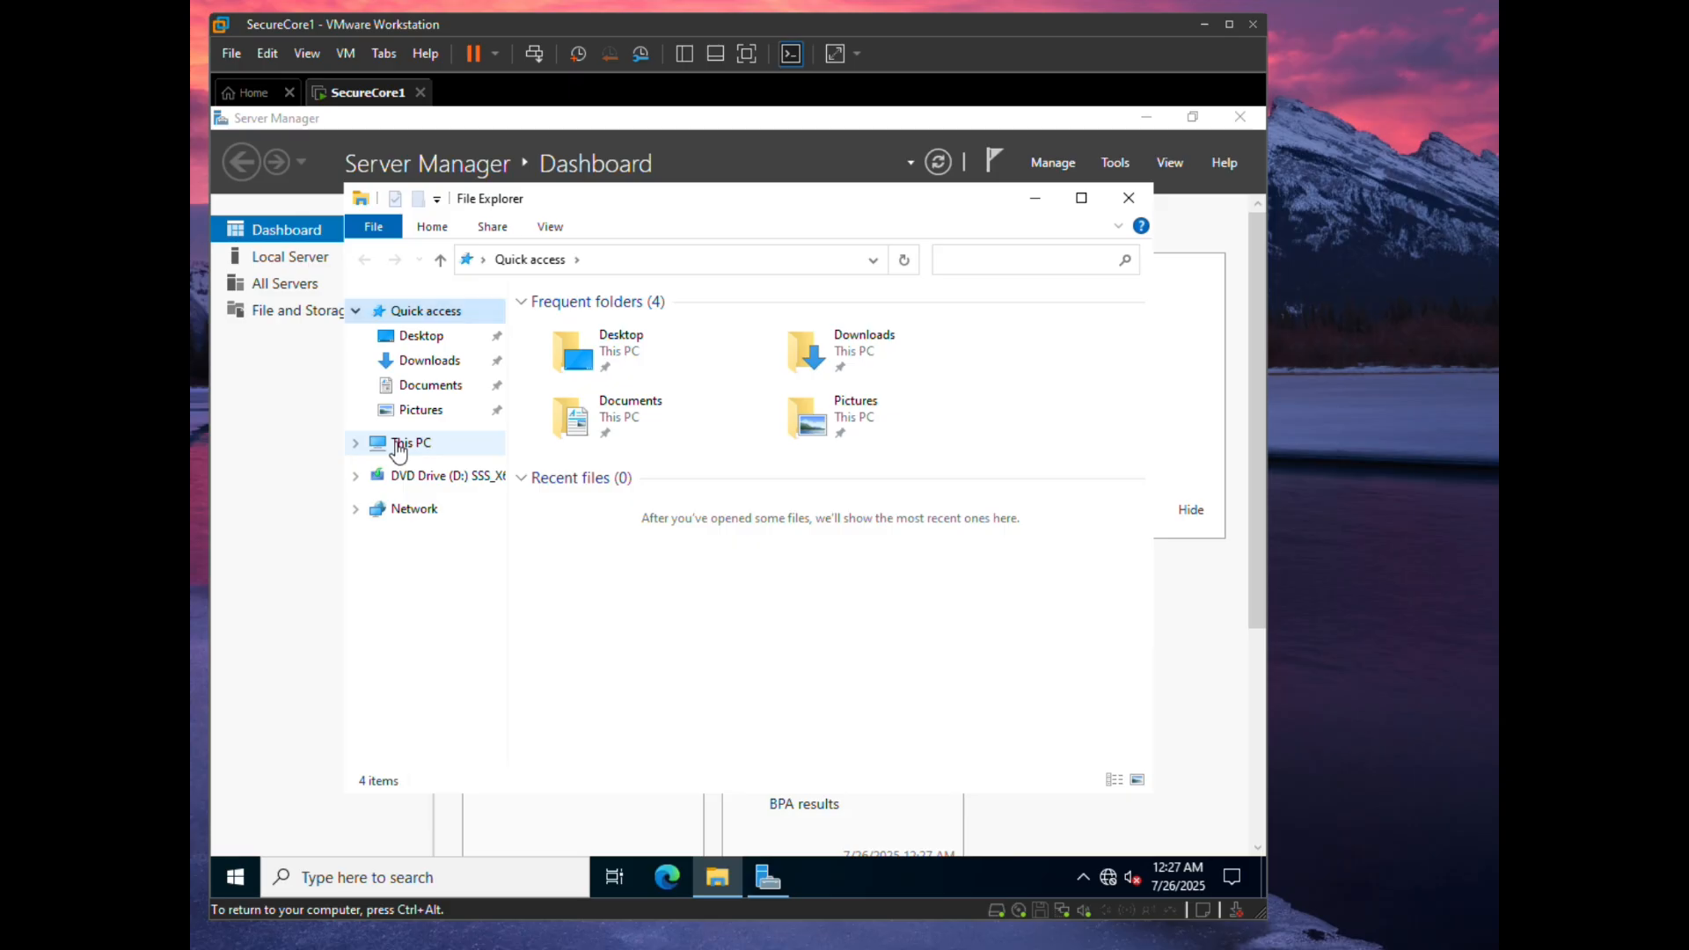
right_click(398, 447)
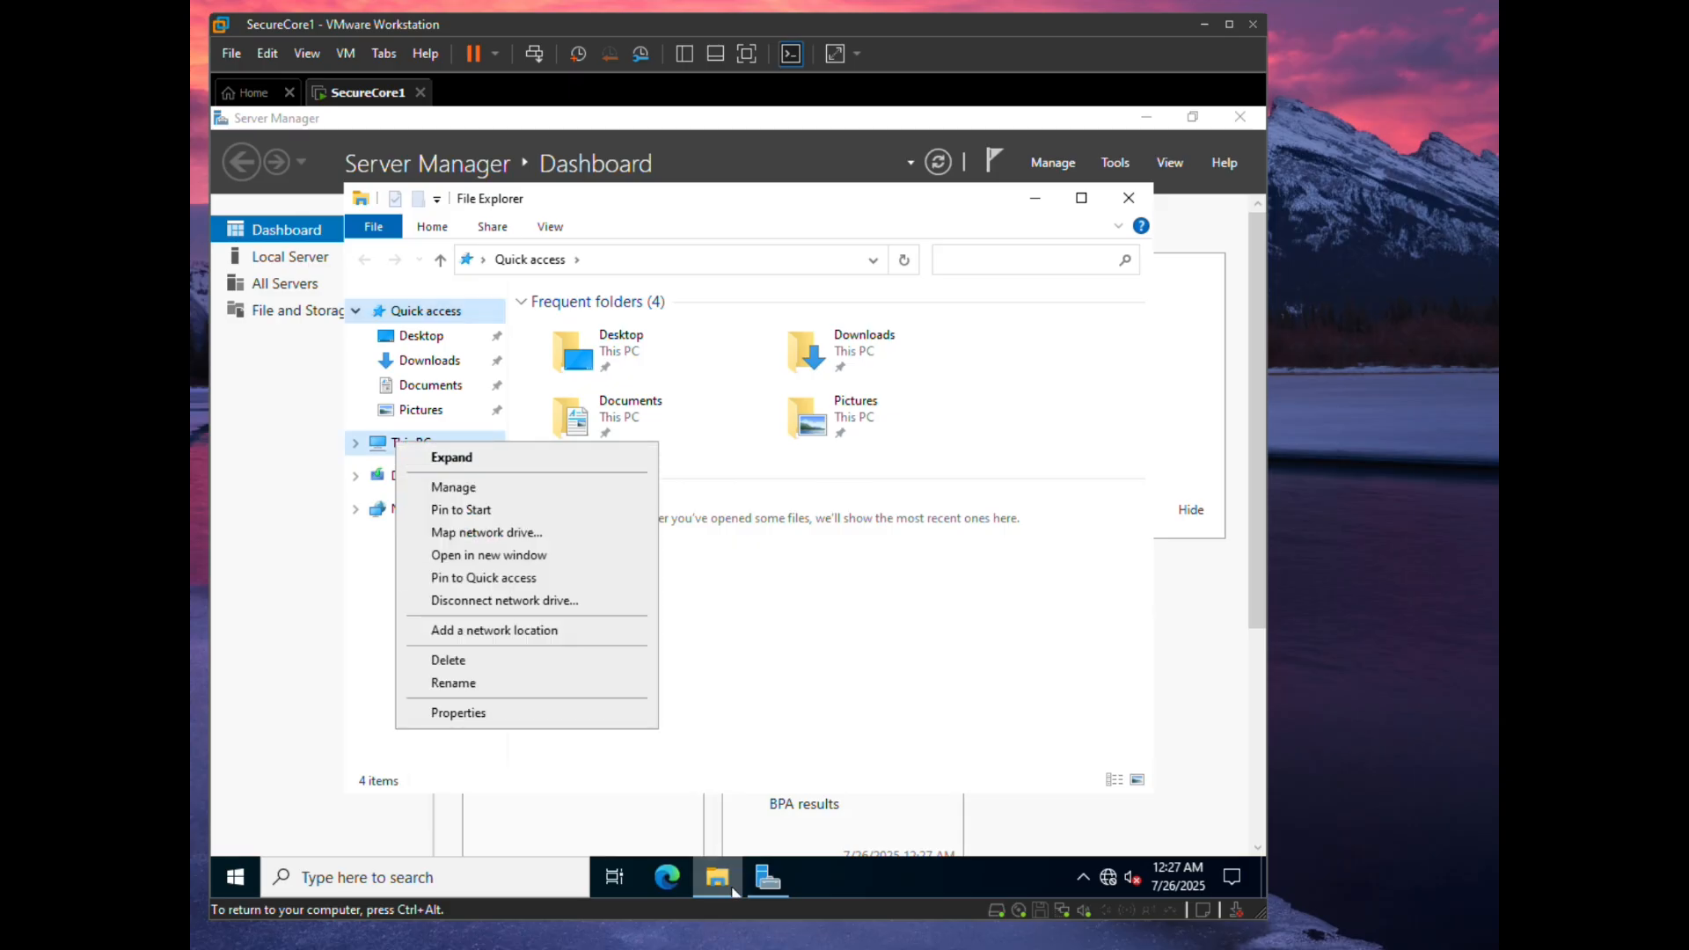
click(466, 714)
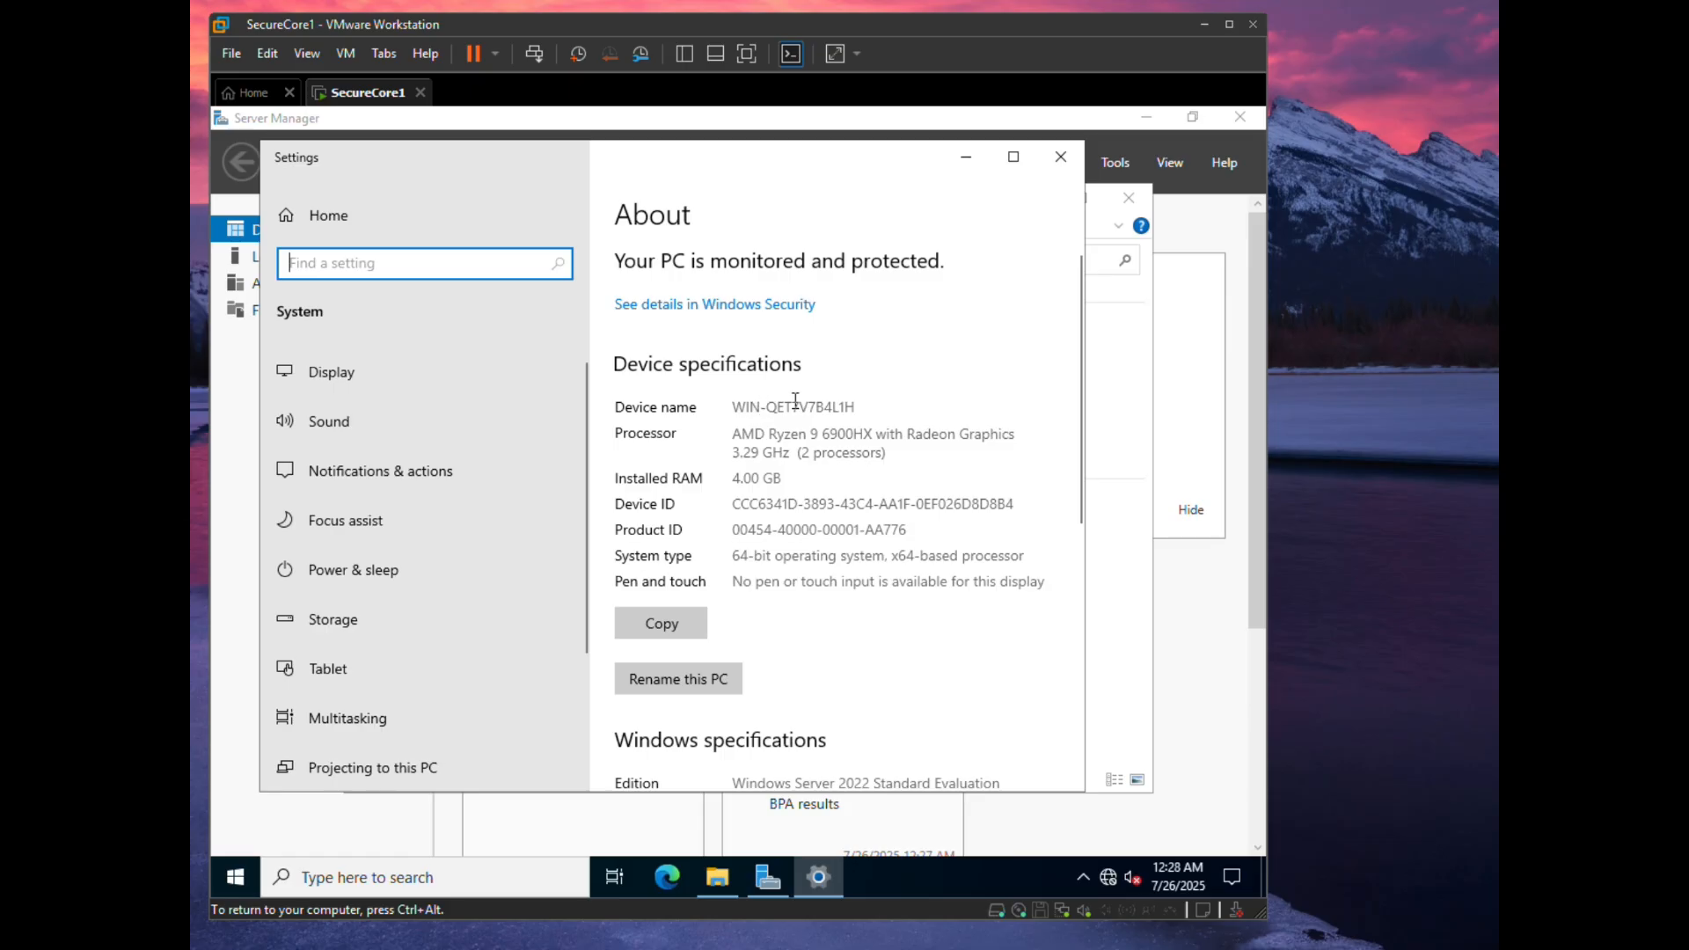
click(687, 681)
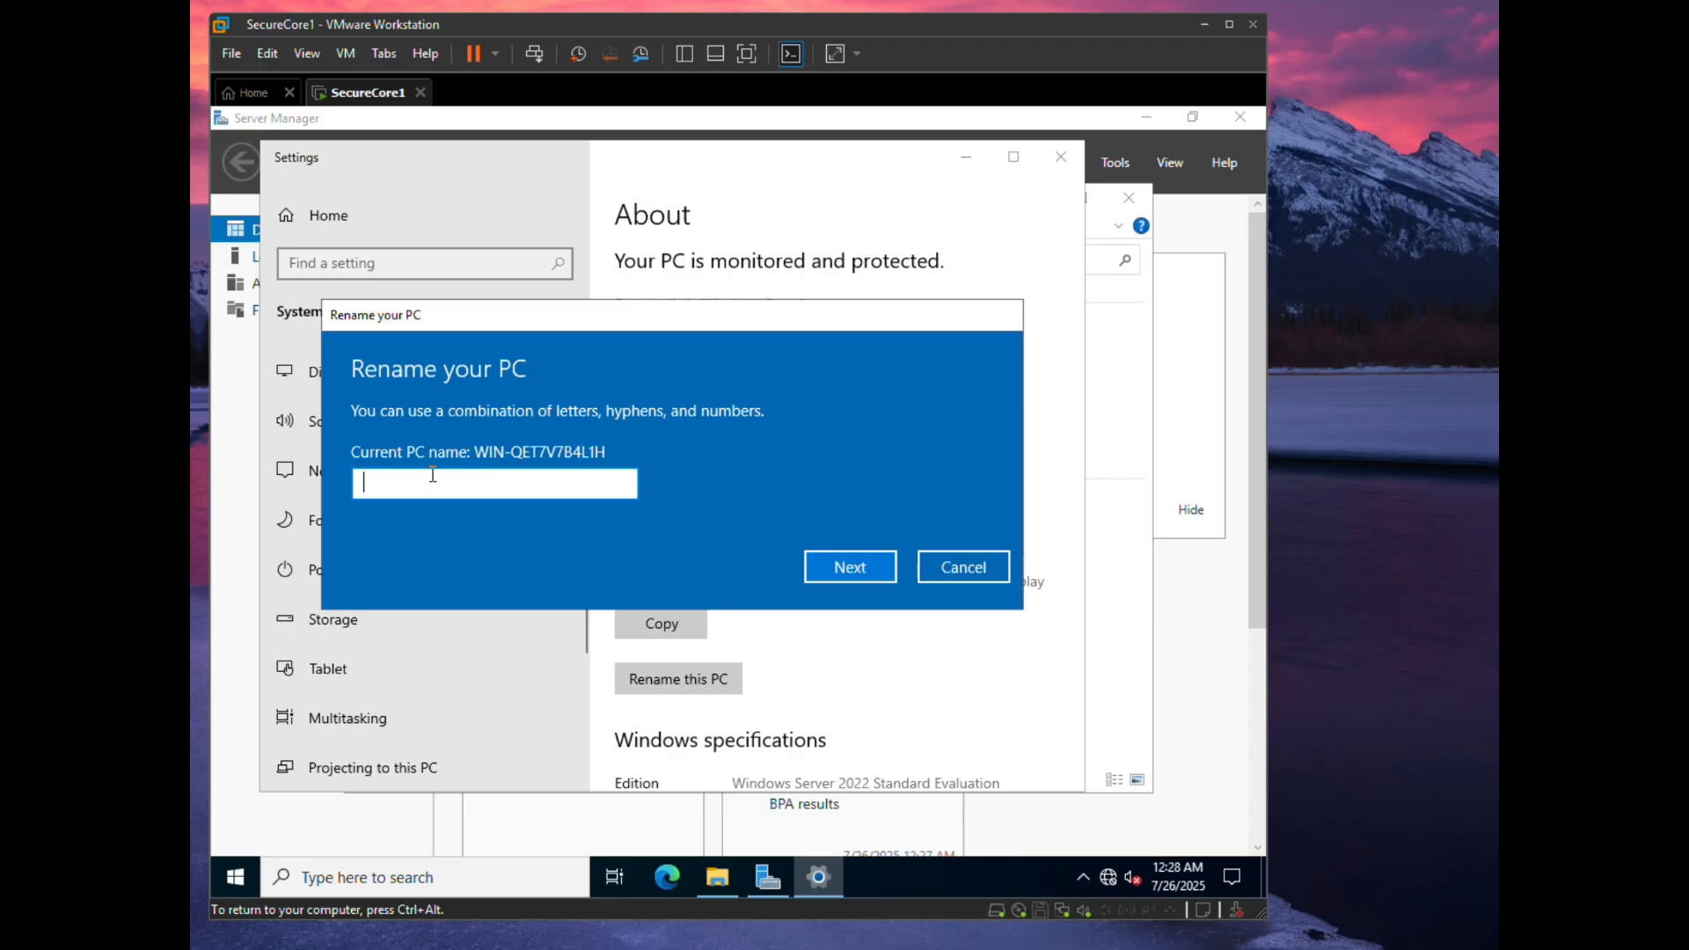
text(SecureCore1)
click(867, 570)
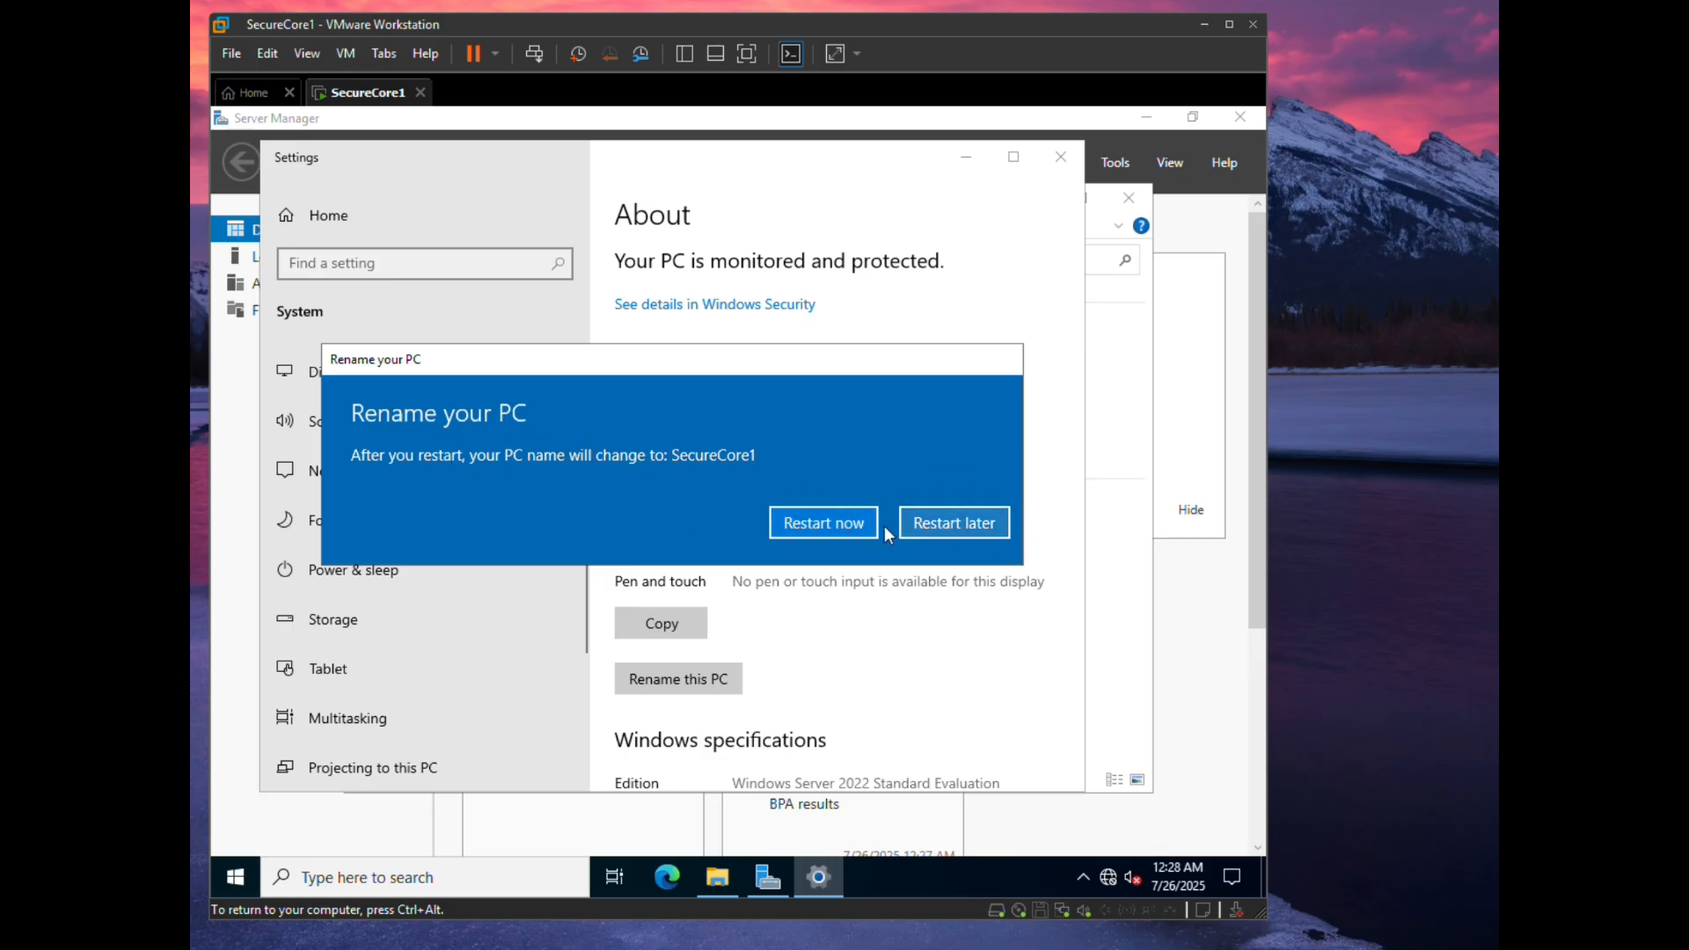
click(971, 525)
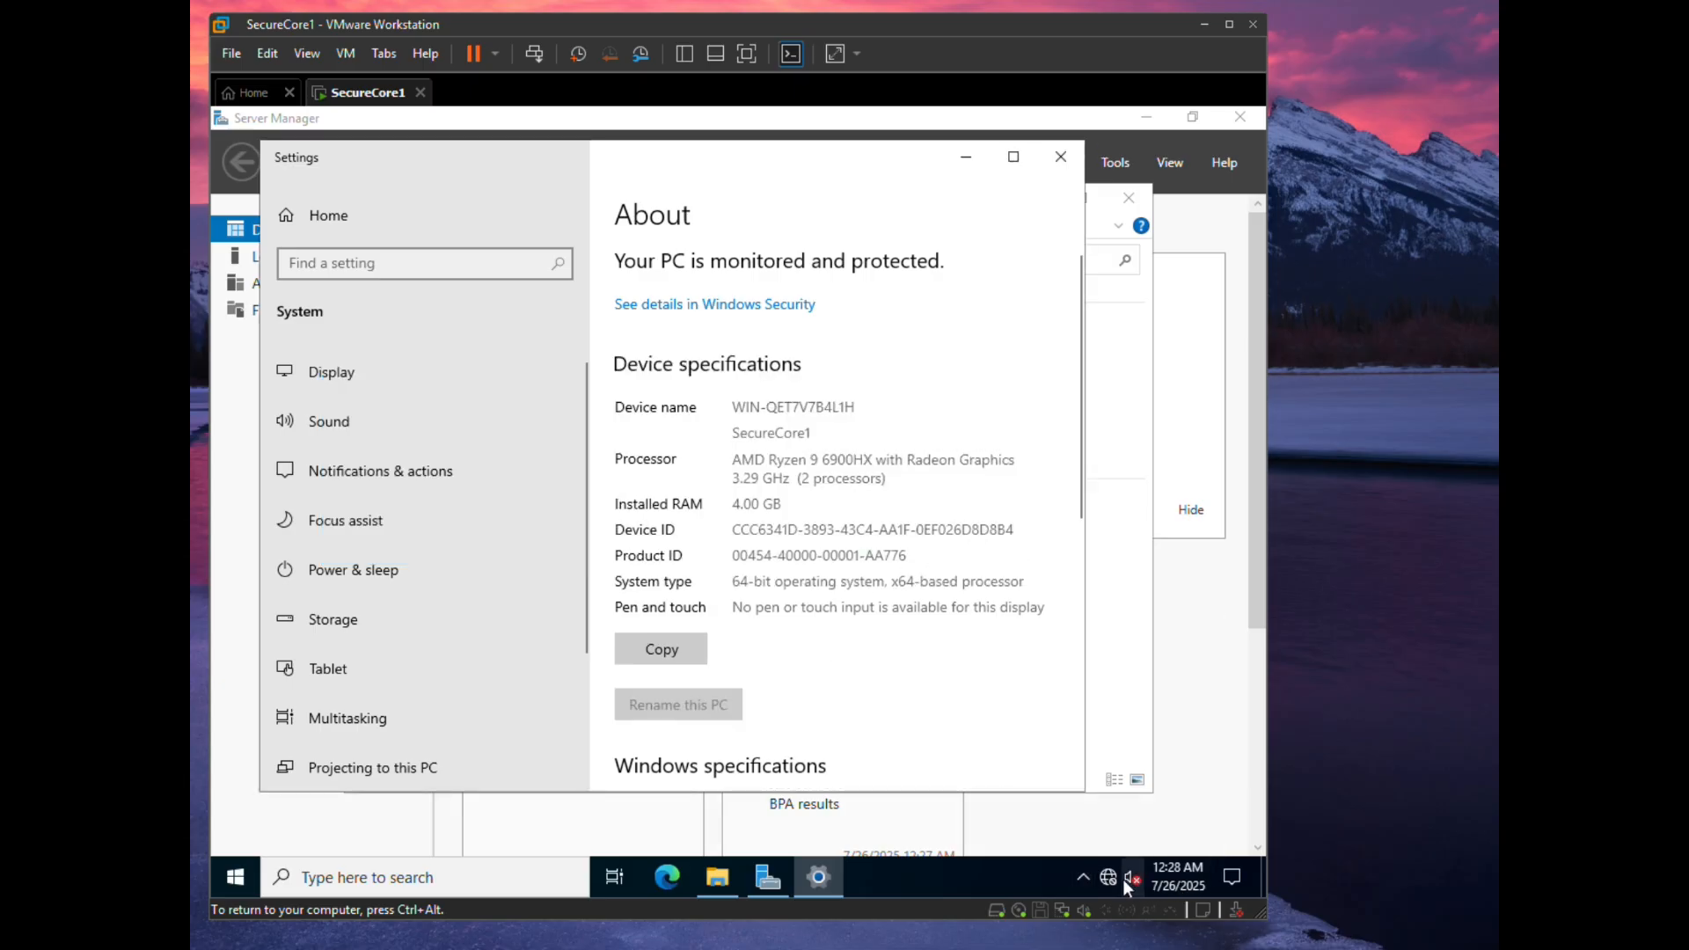
mouse_move(1113, 870)
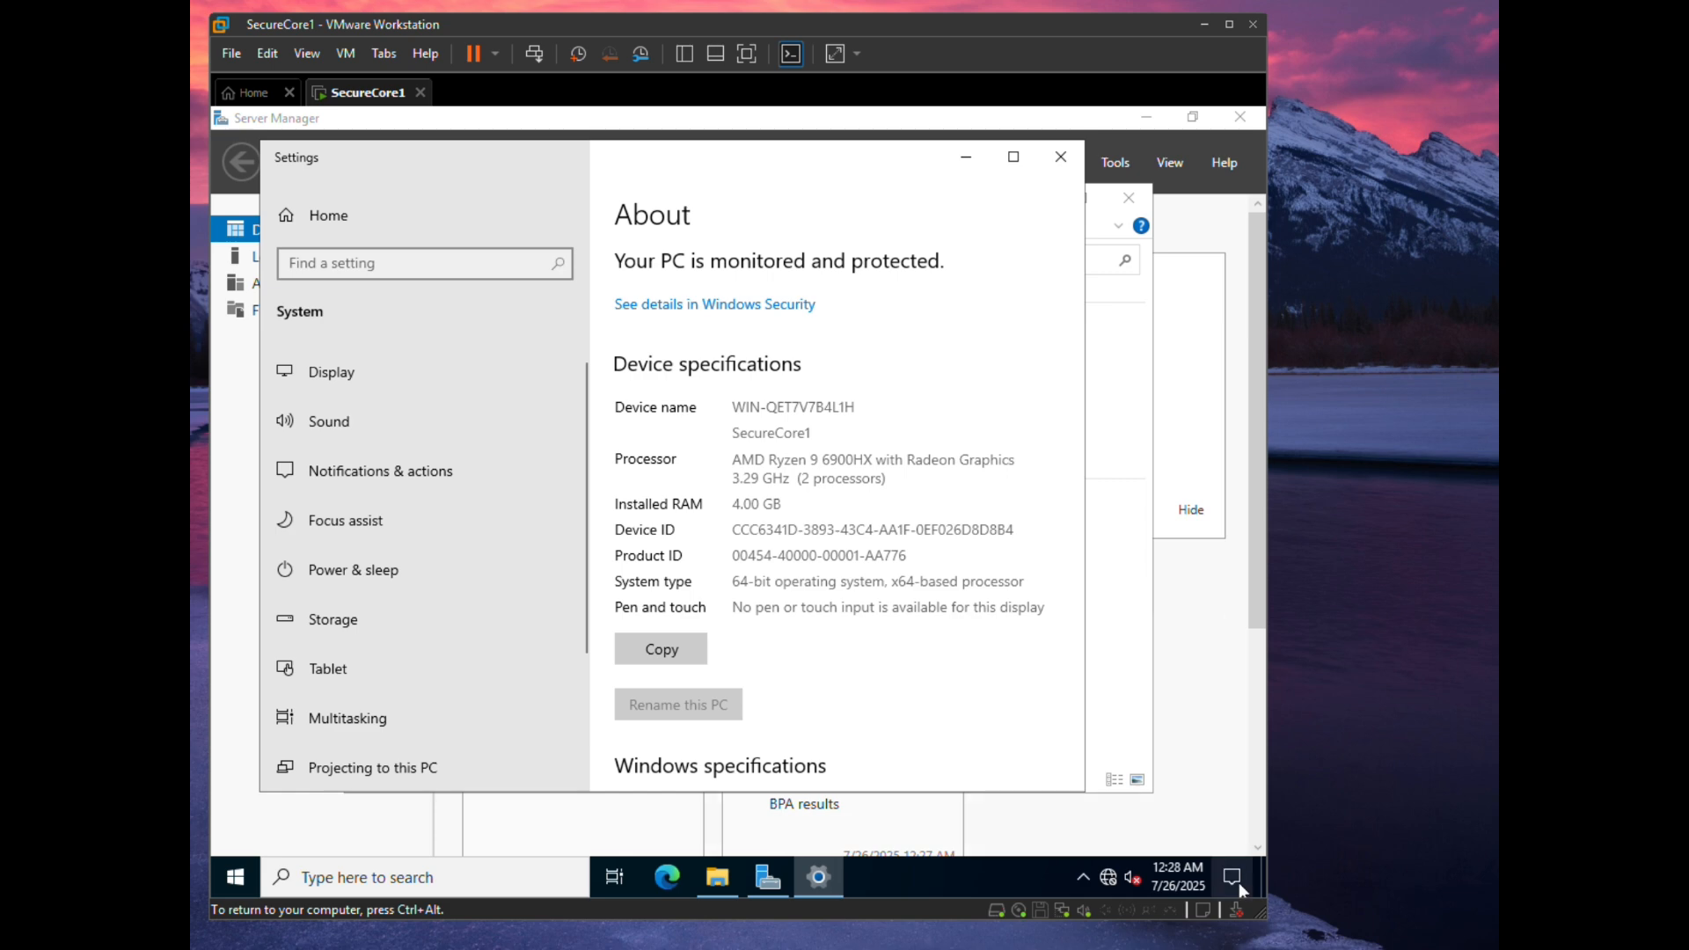
- Open Internet Protocol Version 4 properties for the Ethernet0 adapter via Network & Internet settings
right_click(1108, 878)
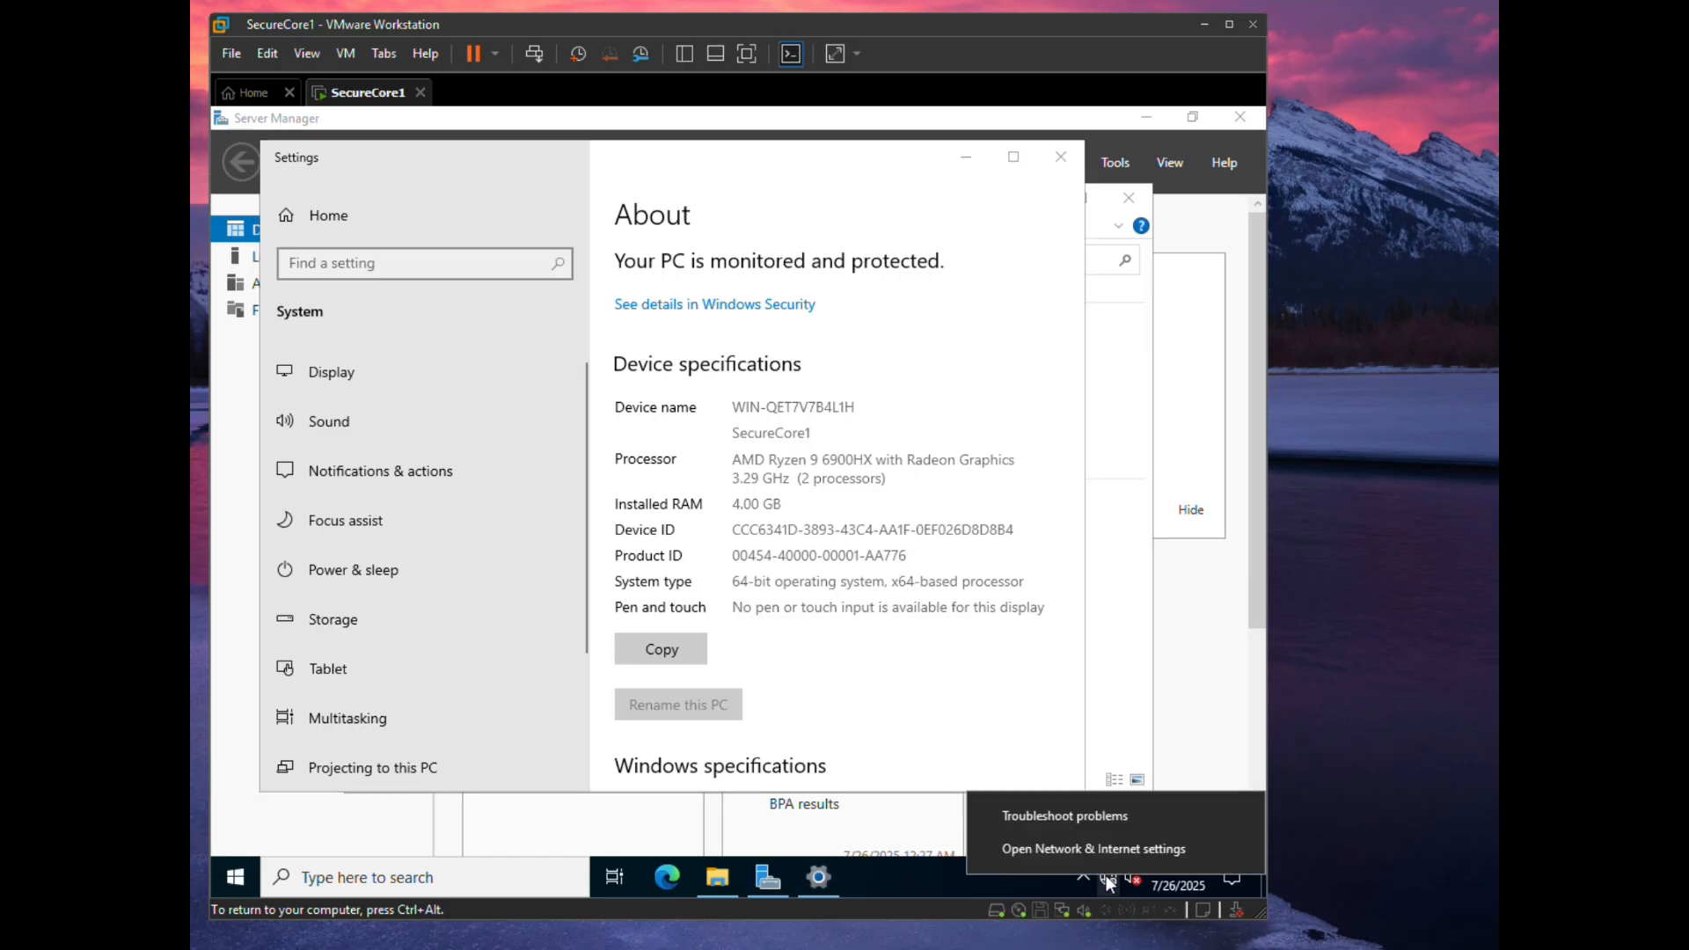
click(1054, 848)
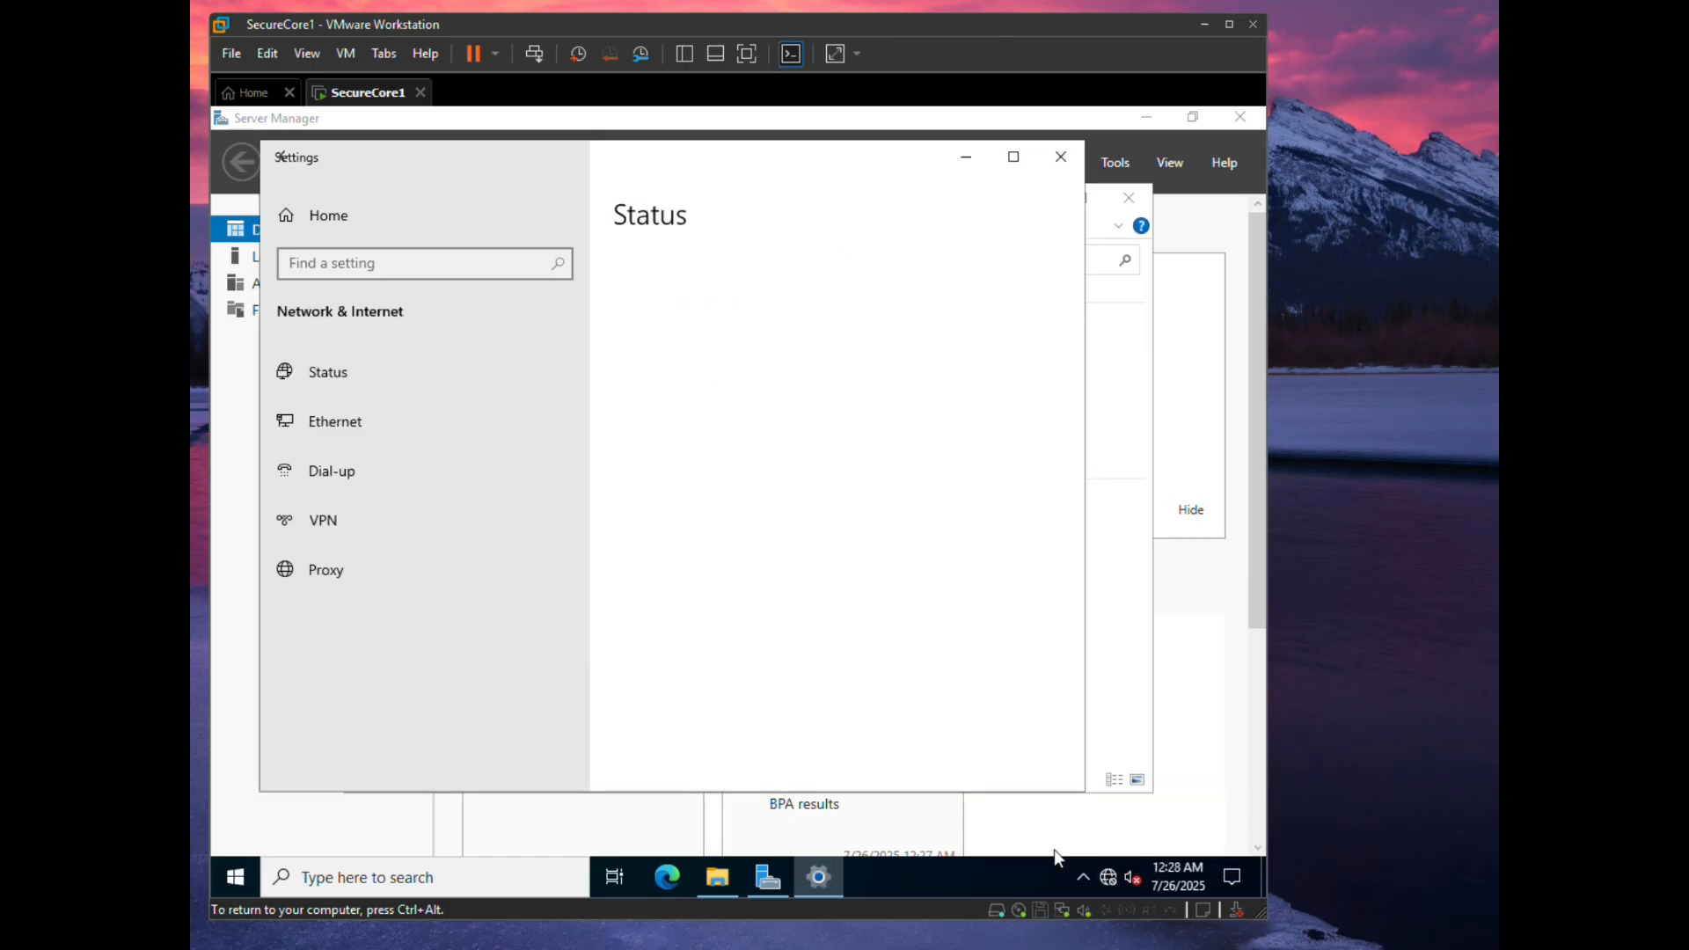
click(719, 724)
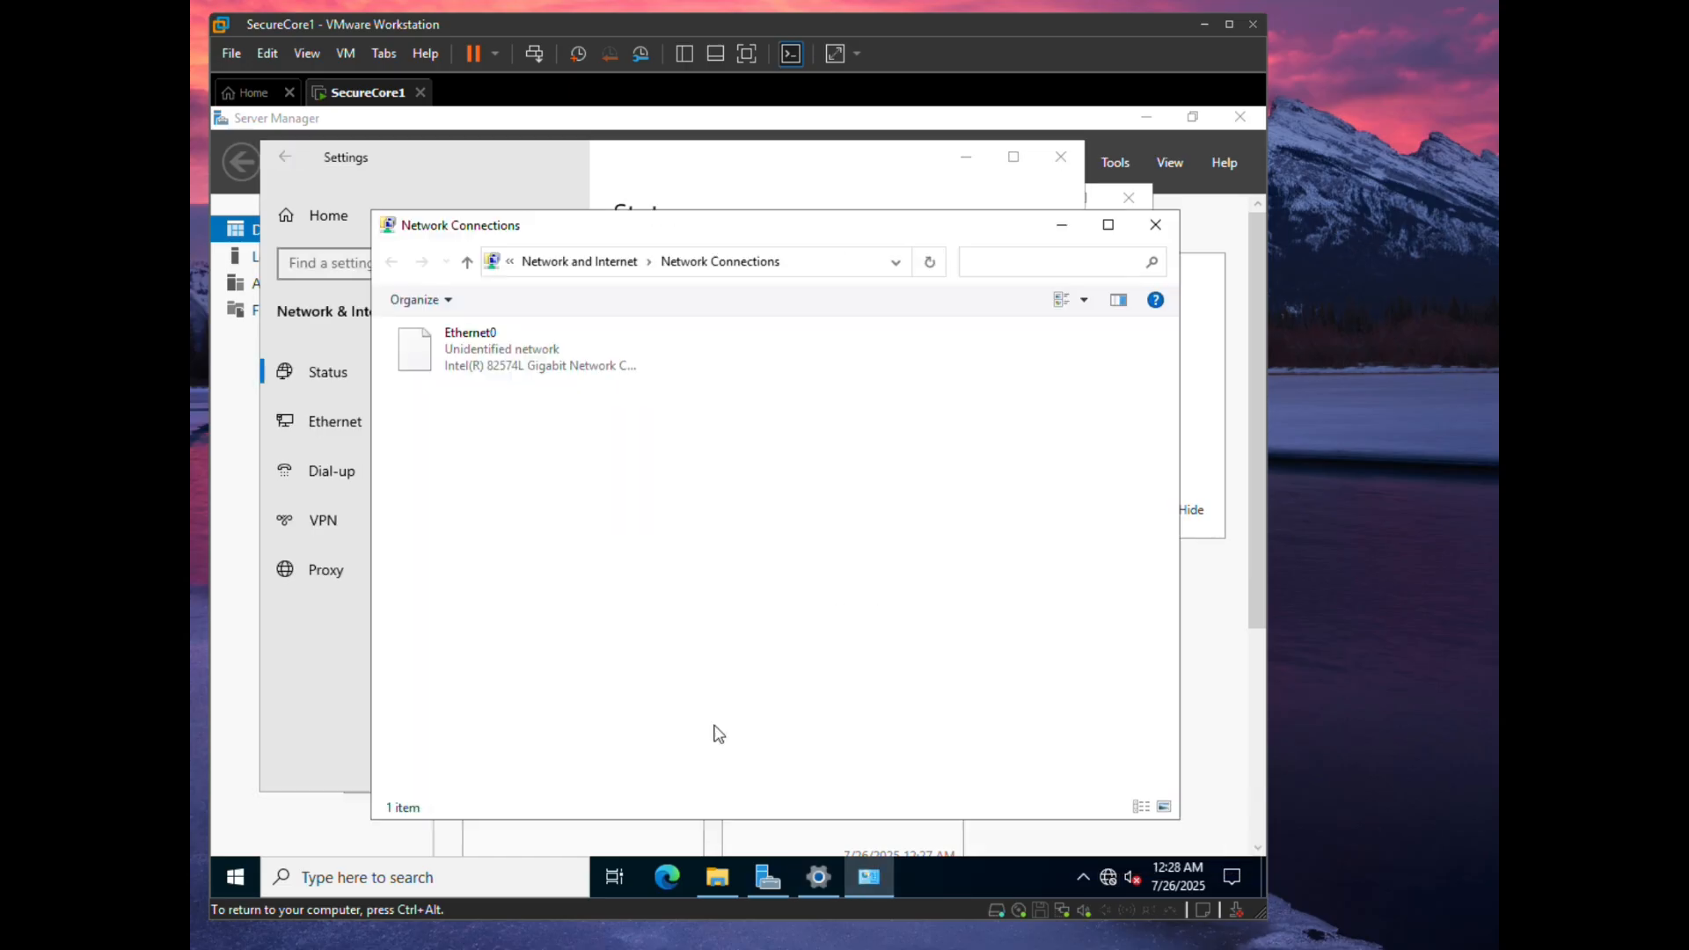
double_click(460, 343)
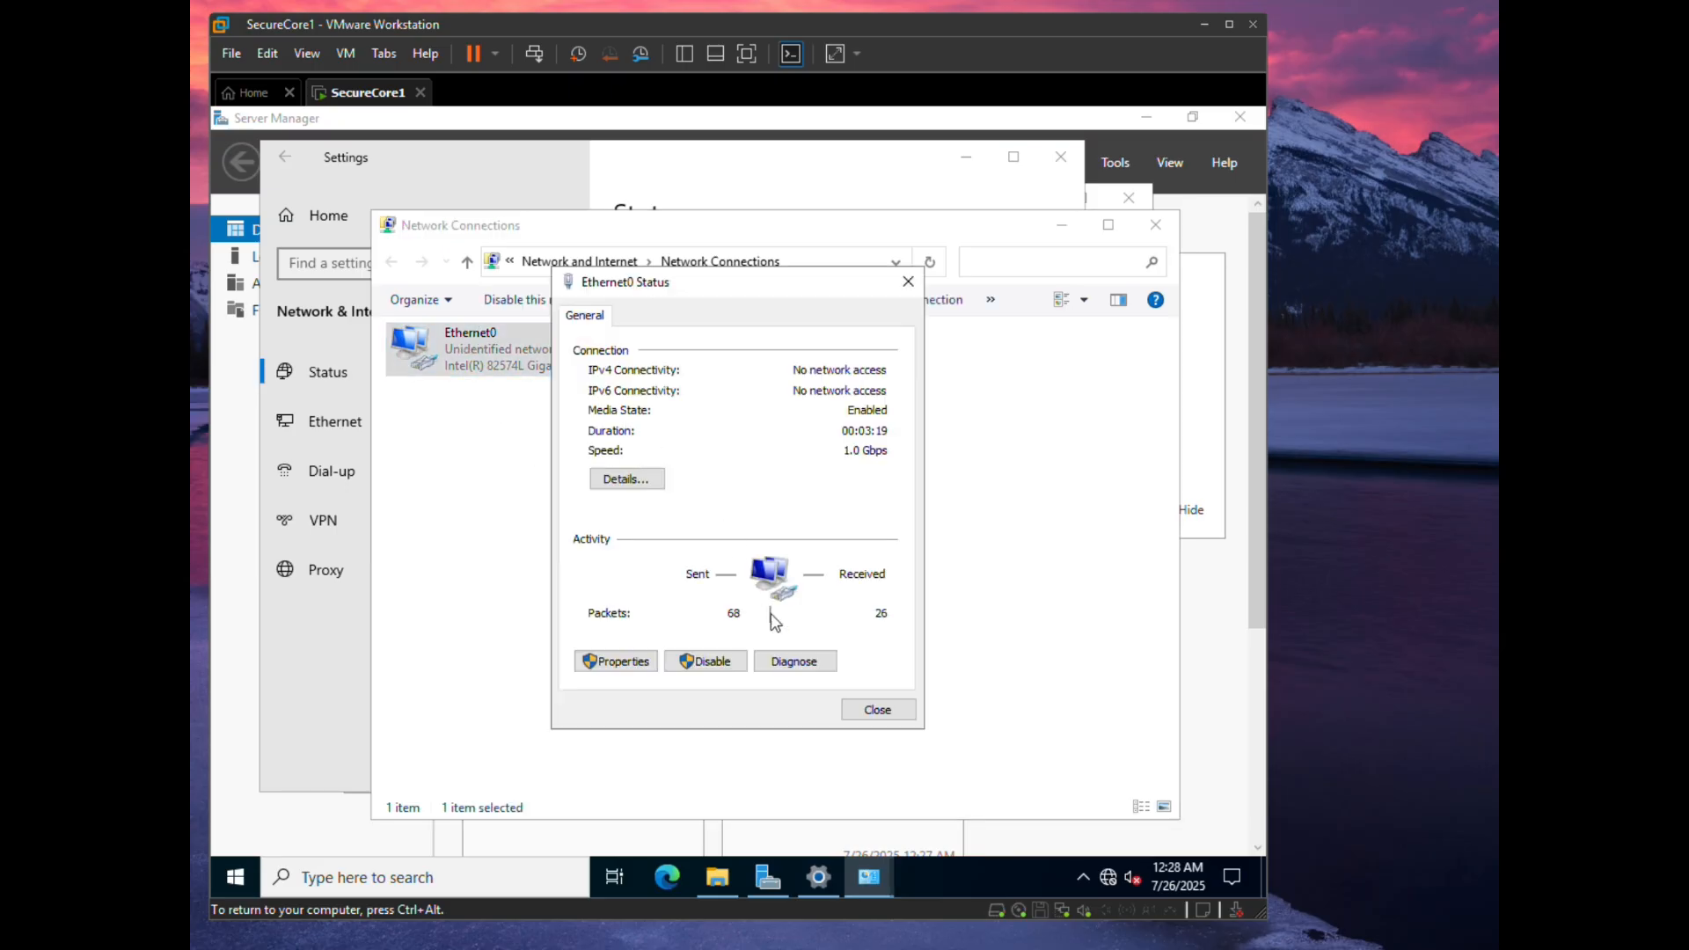
click(615, 661)
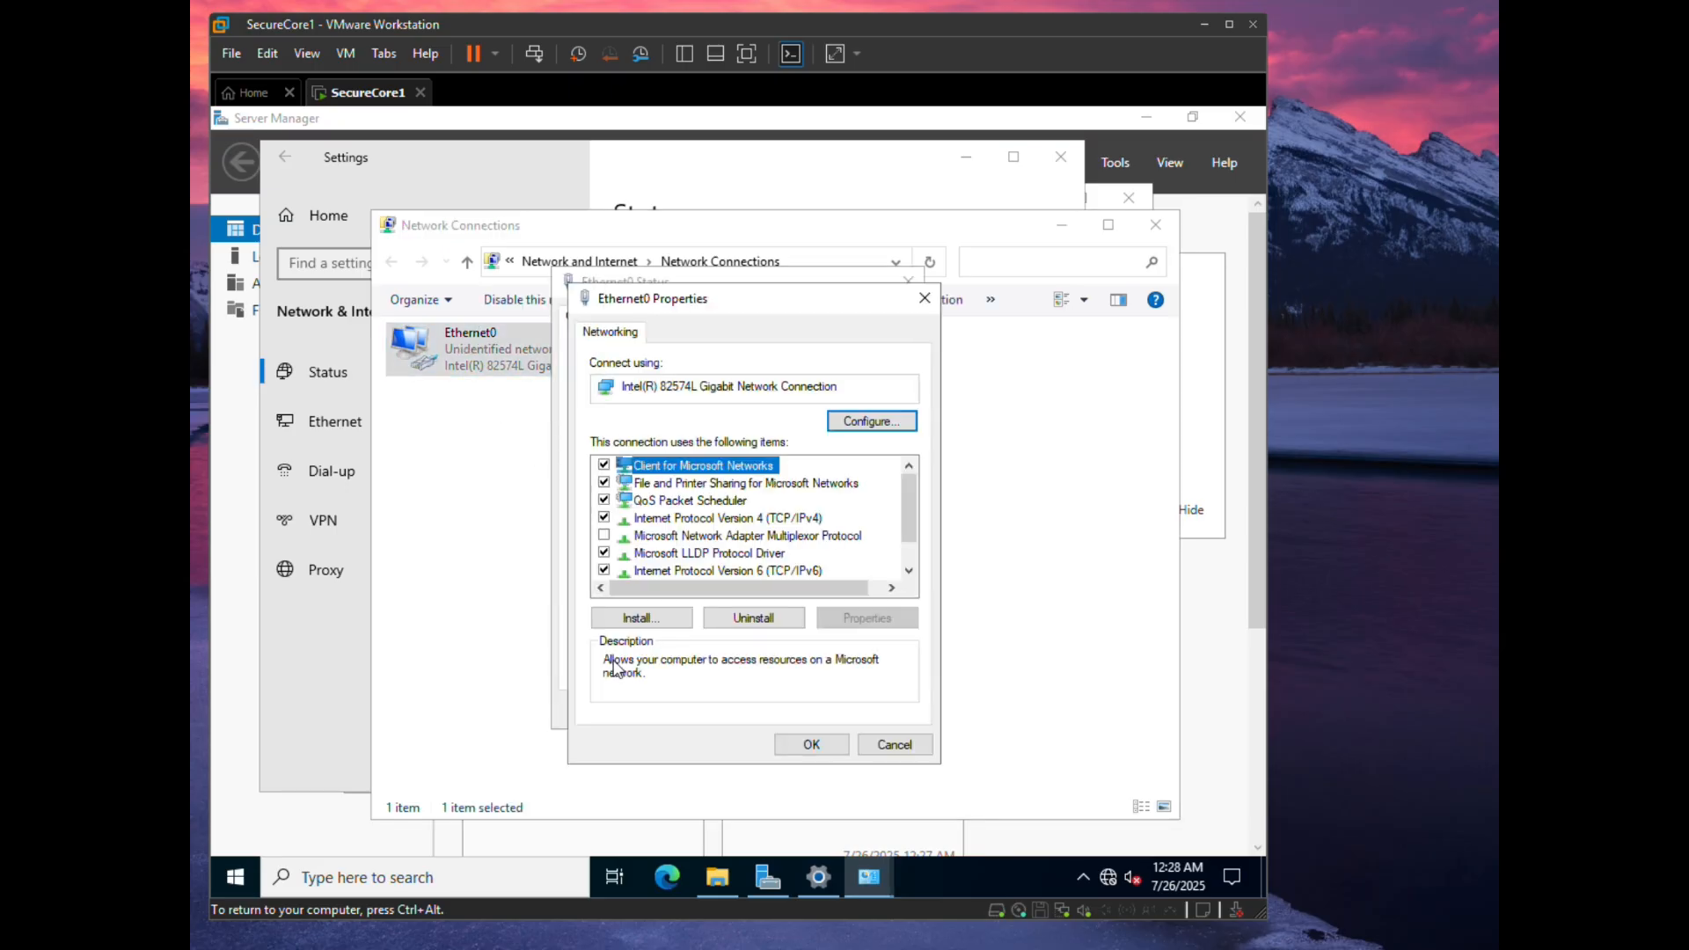
double_click(699, 521)
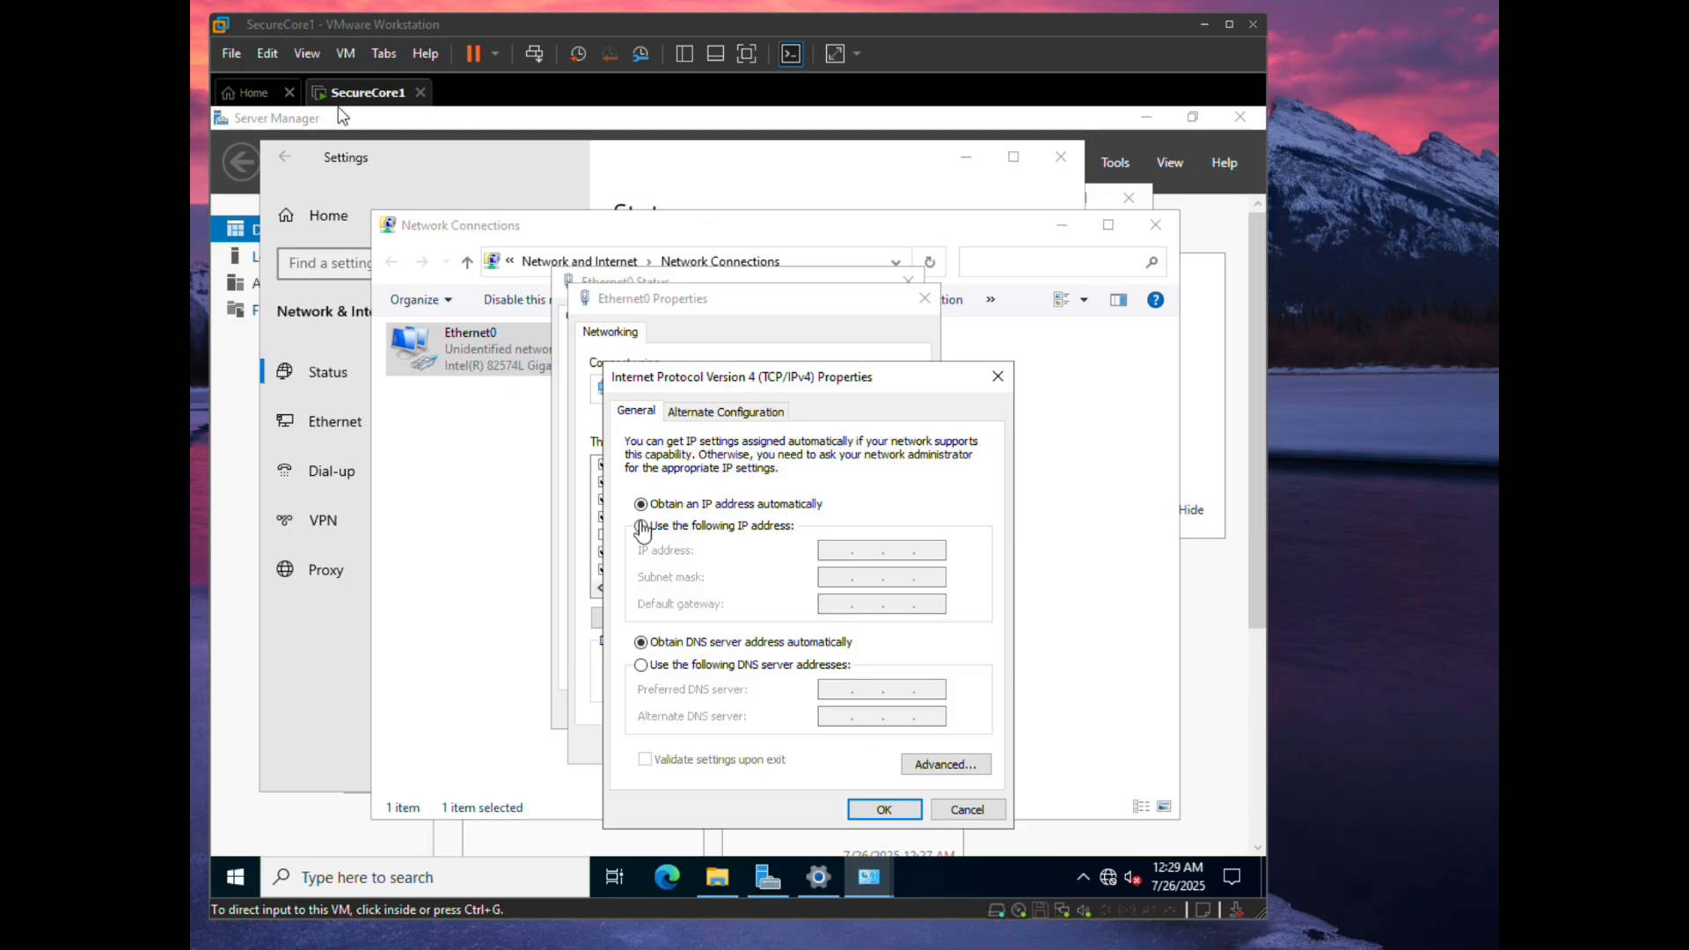
- Switch Ethernet0 to a static IP 10.34.16.10 with subnet mask 255.255.255.0
click(644, 532)
click(651, 528)
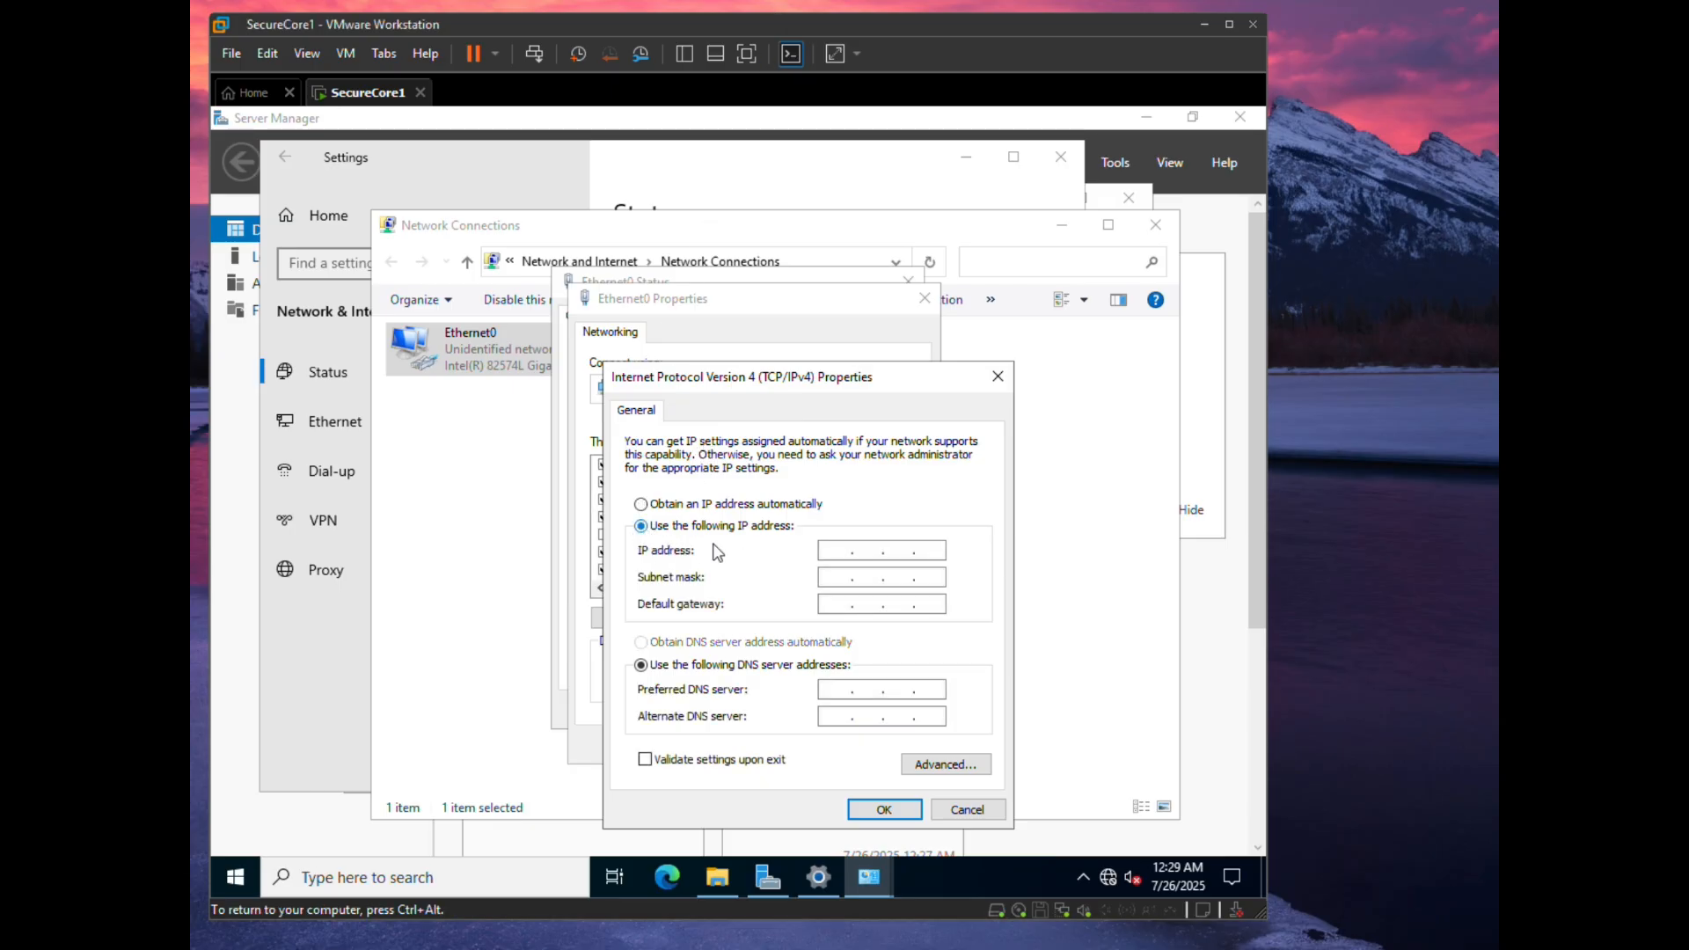
click(847, 546)
text(10.34.16.10)
key(Tab)
key(Tab)
click(866, 577)
text(255)
text(55.255.0)
- Enter default gateway 10.34.16.1 and preferred DNS server 10.34.16.10
click(835, 605)
text(10 . 34 . 16 . 1)
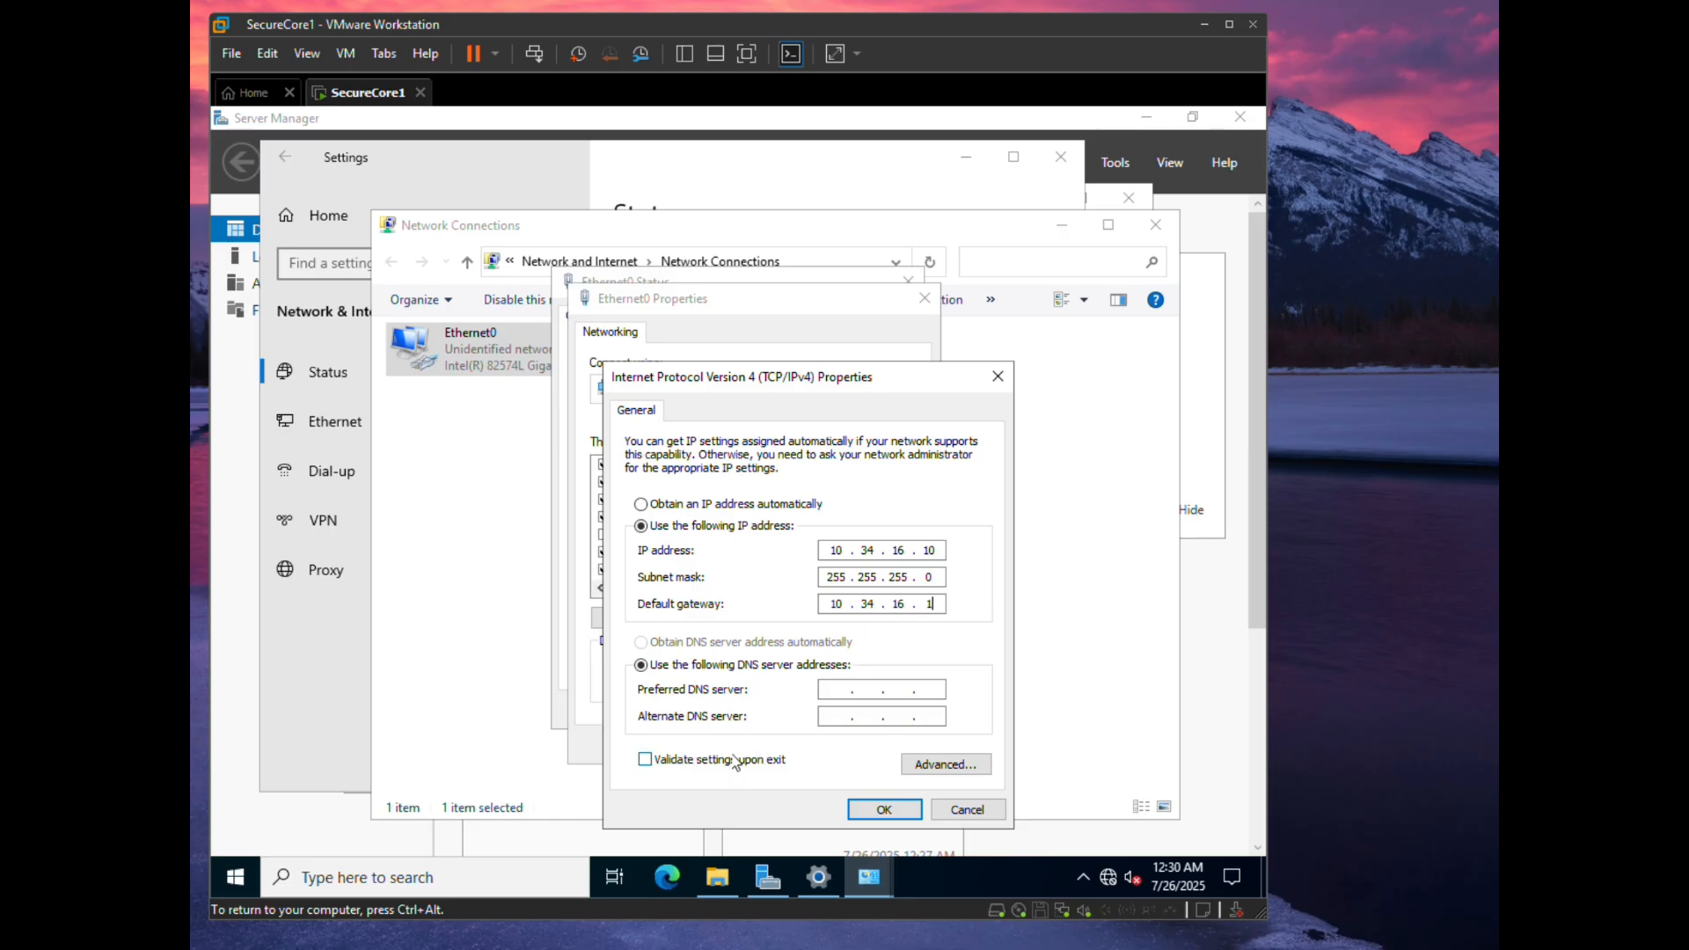
click(836, 696)
text(10 . 34 . 16 . 10)
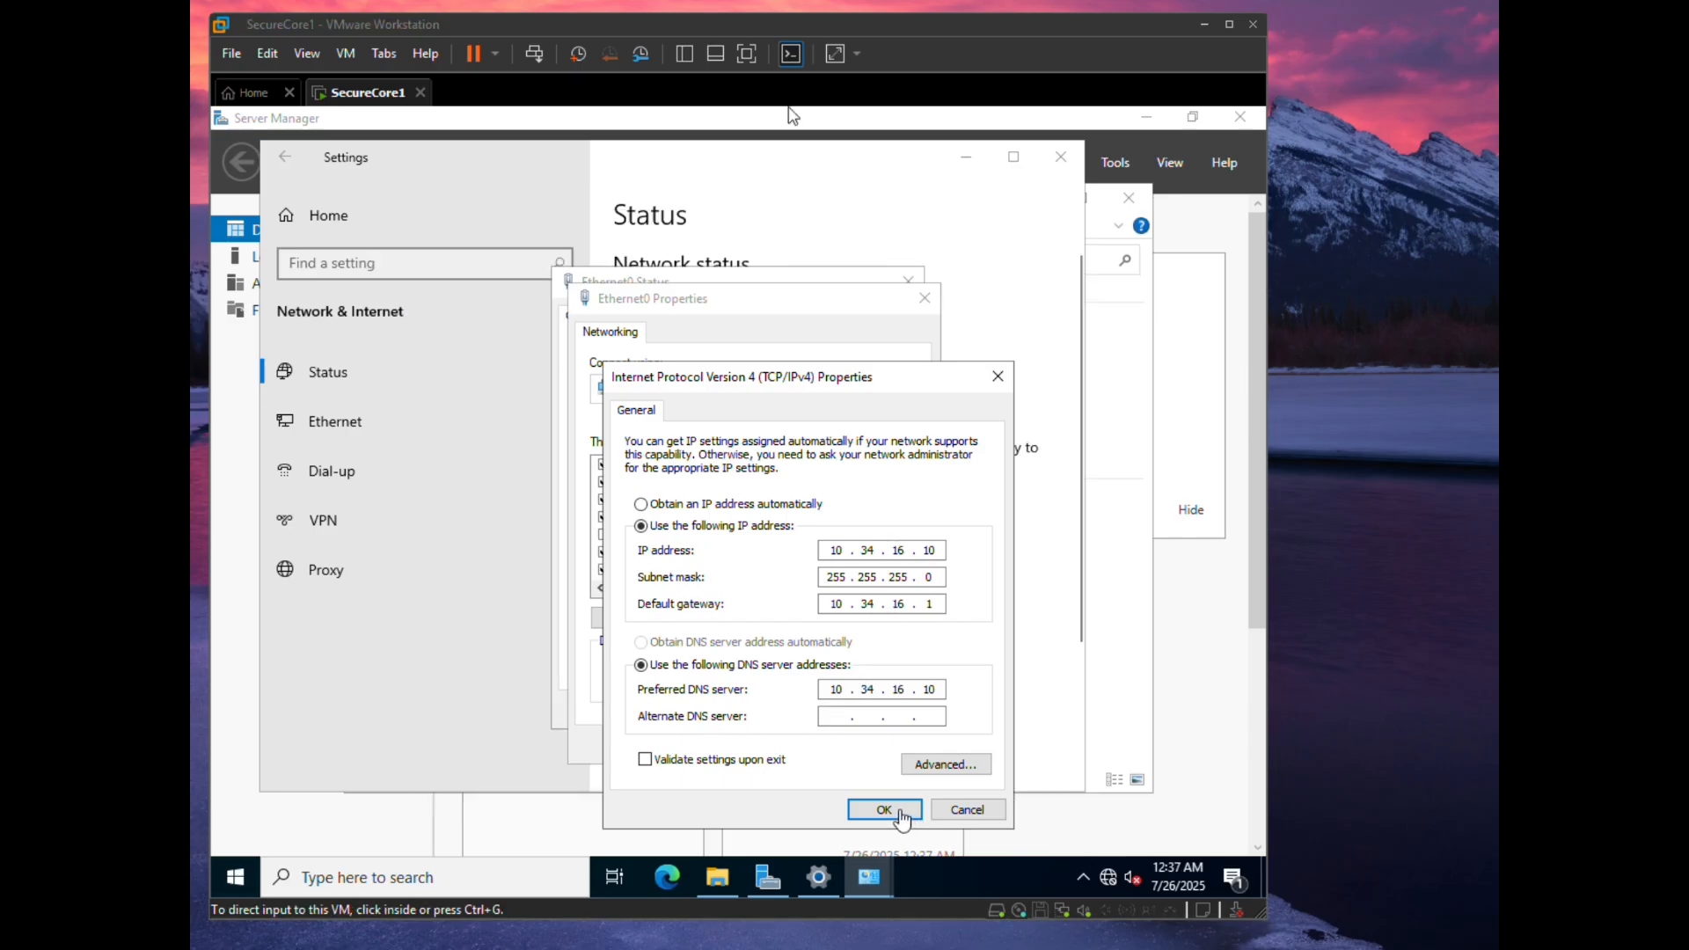
- Confirm the static IPv4 settings, close the adapter properties, and close Settings
click(906, 818)
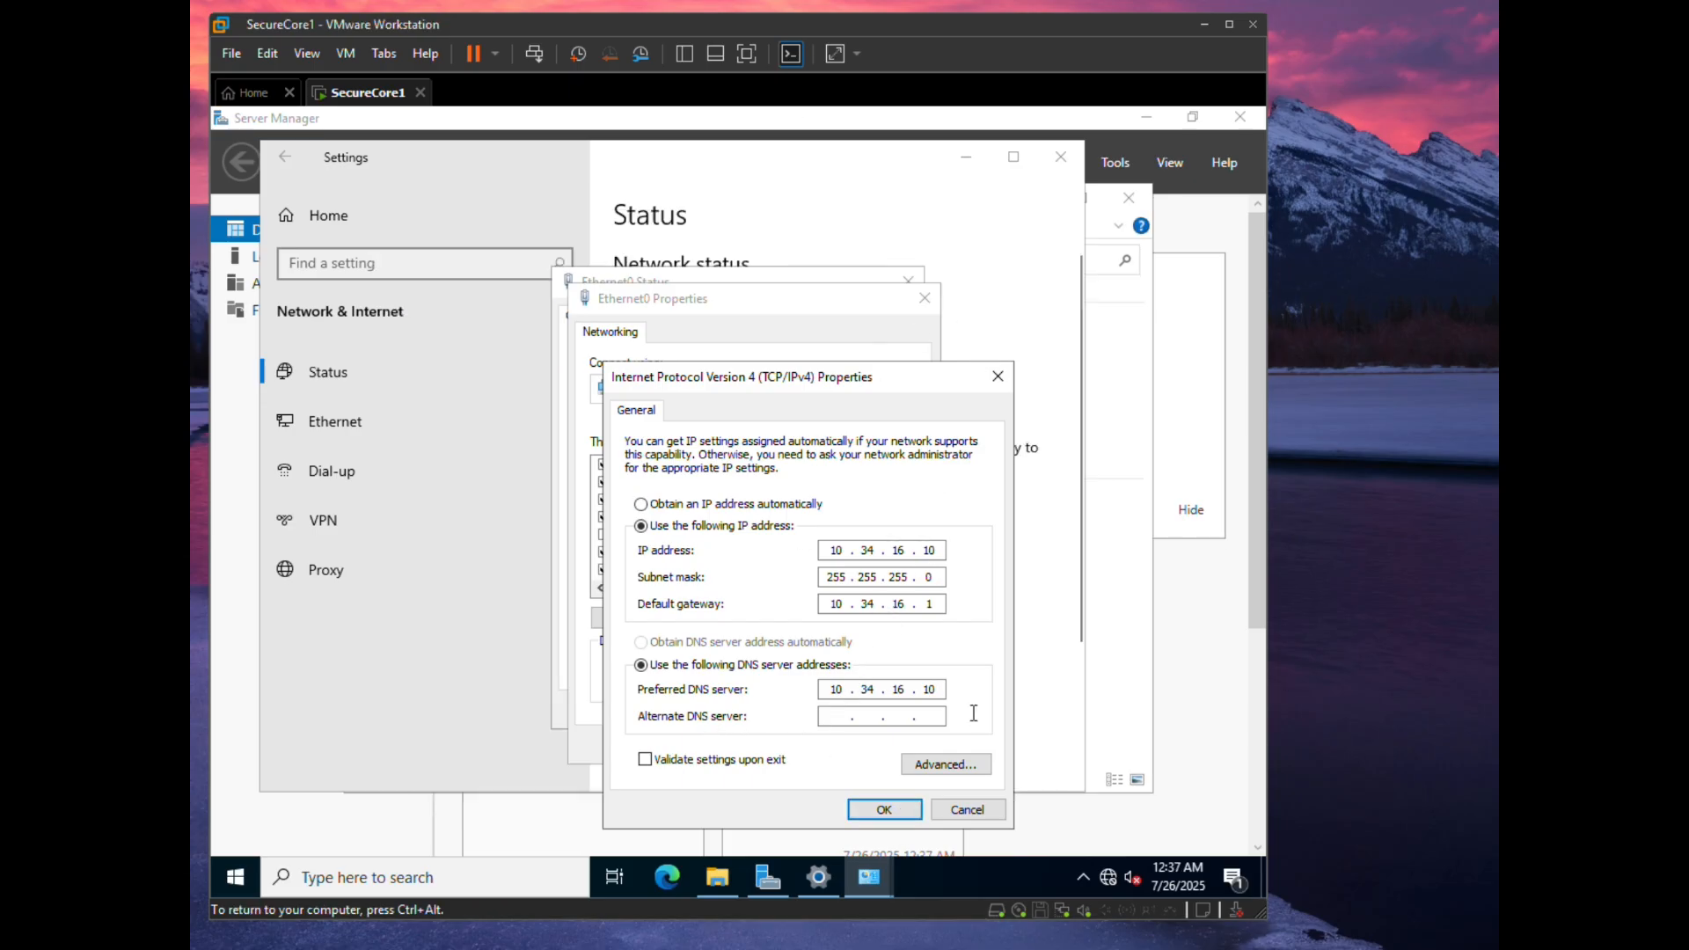
click(884, 809)
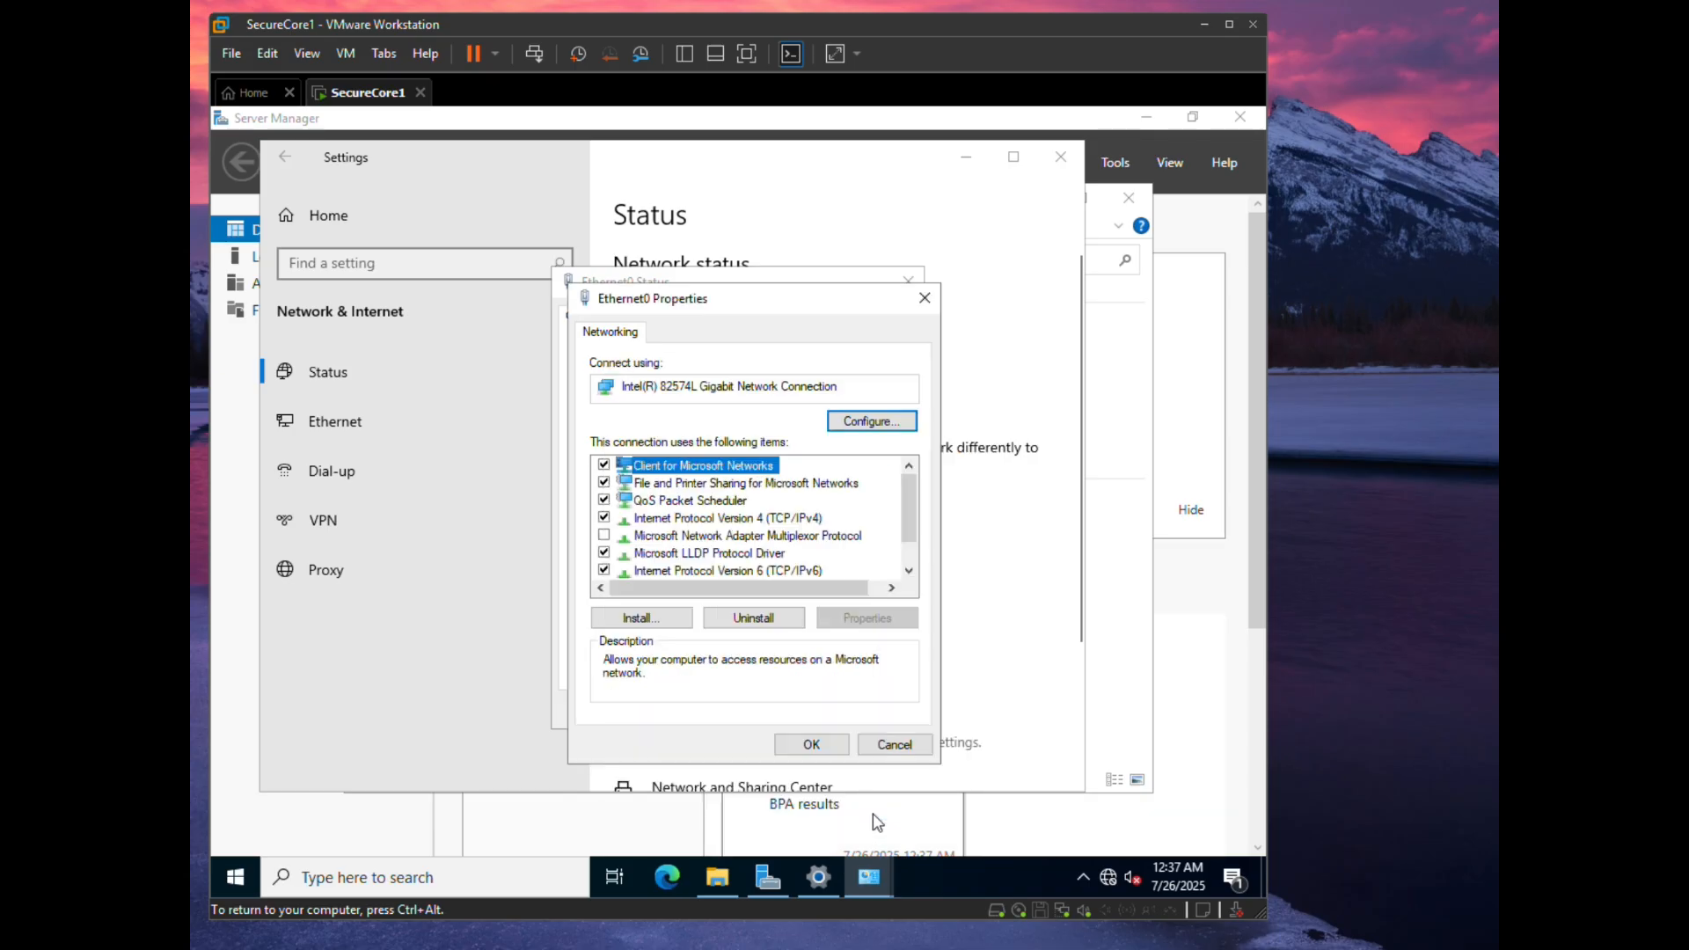
click(814, 741)
click(1061, 157)
- Shut down the server from the Start menu, selecting a shutdown reason
key(super)
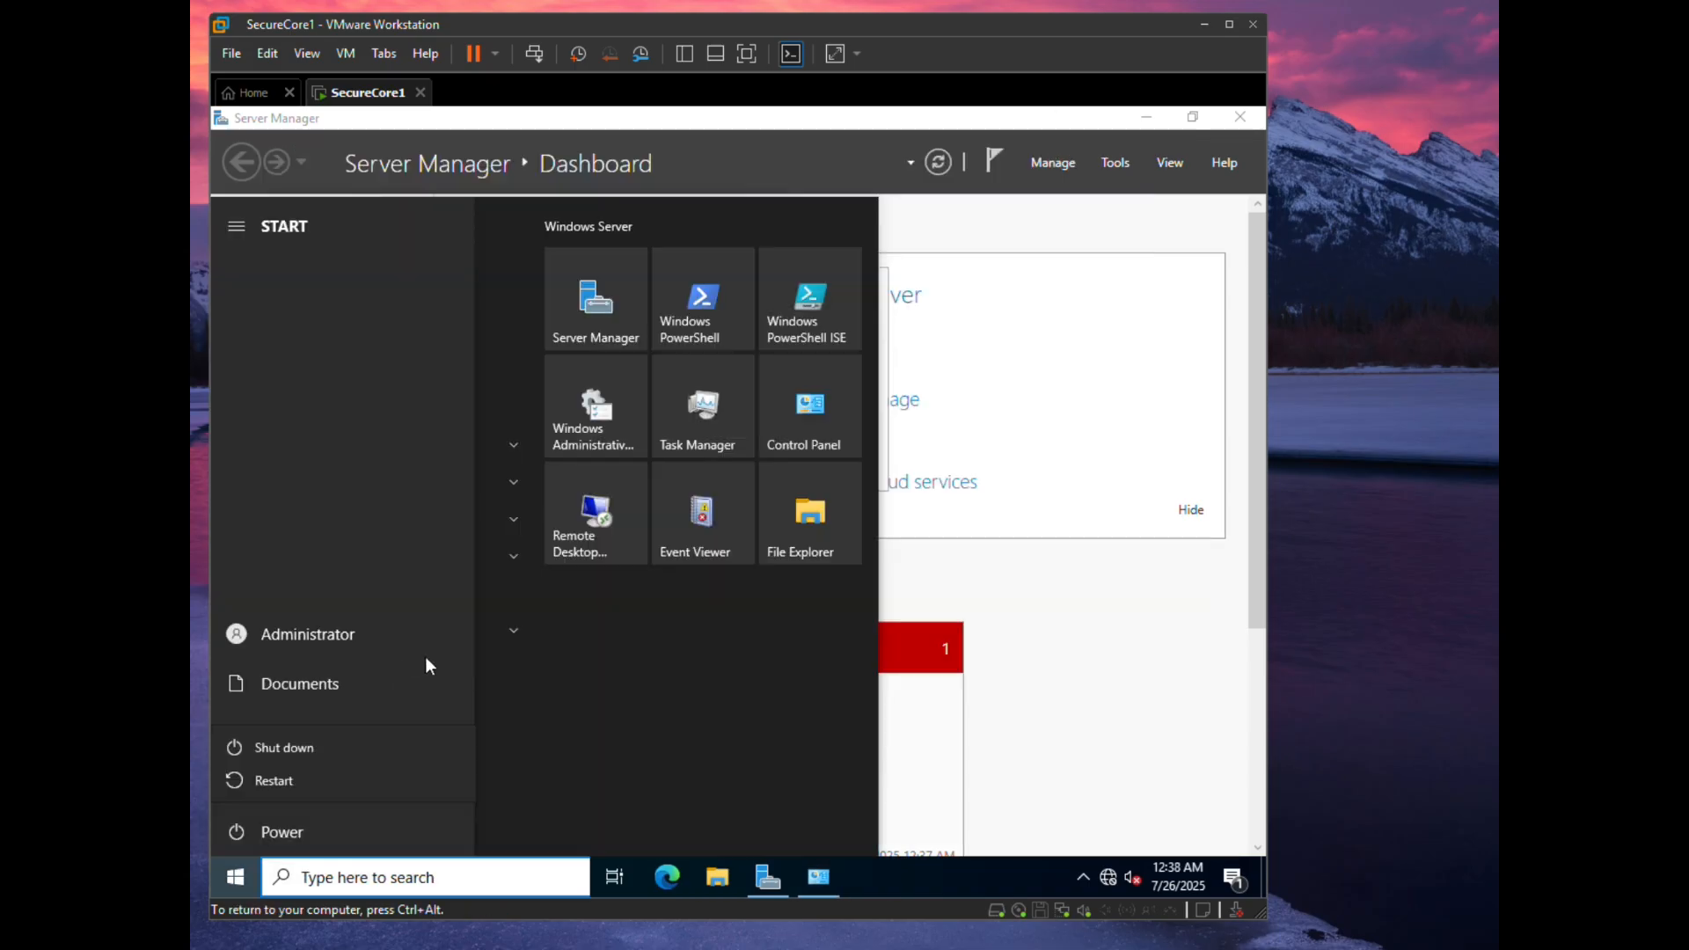
click(278, 746)
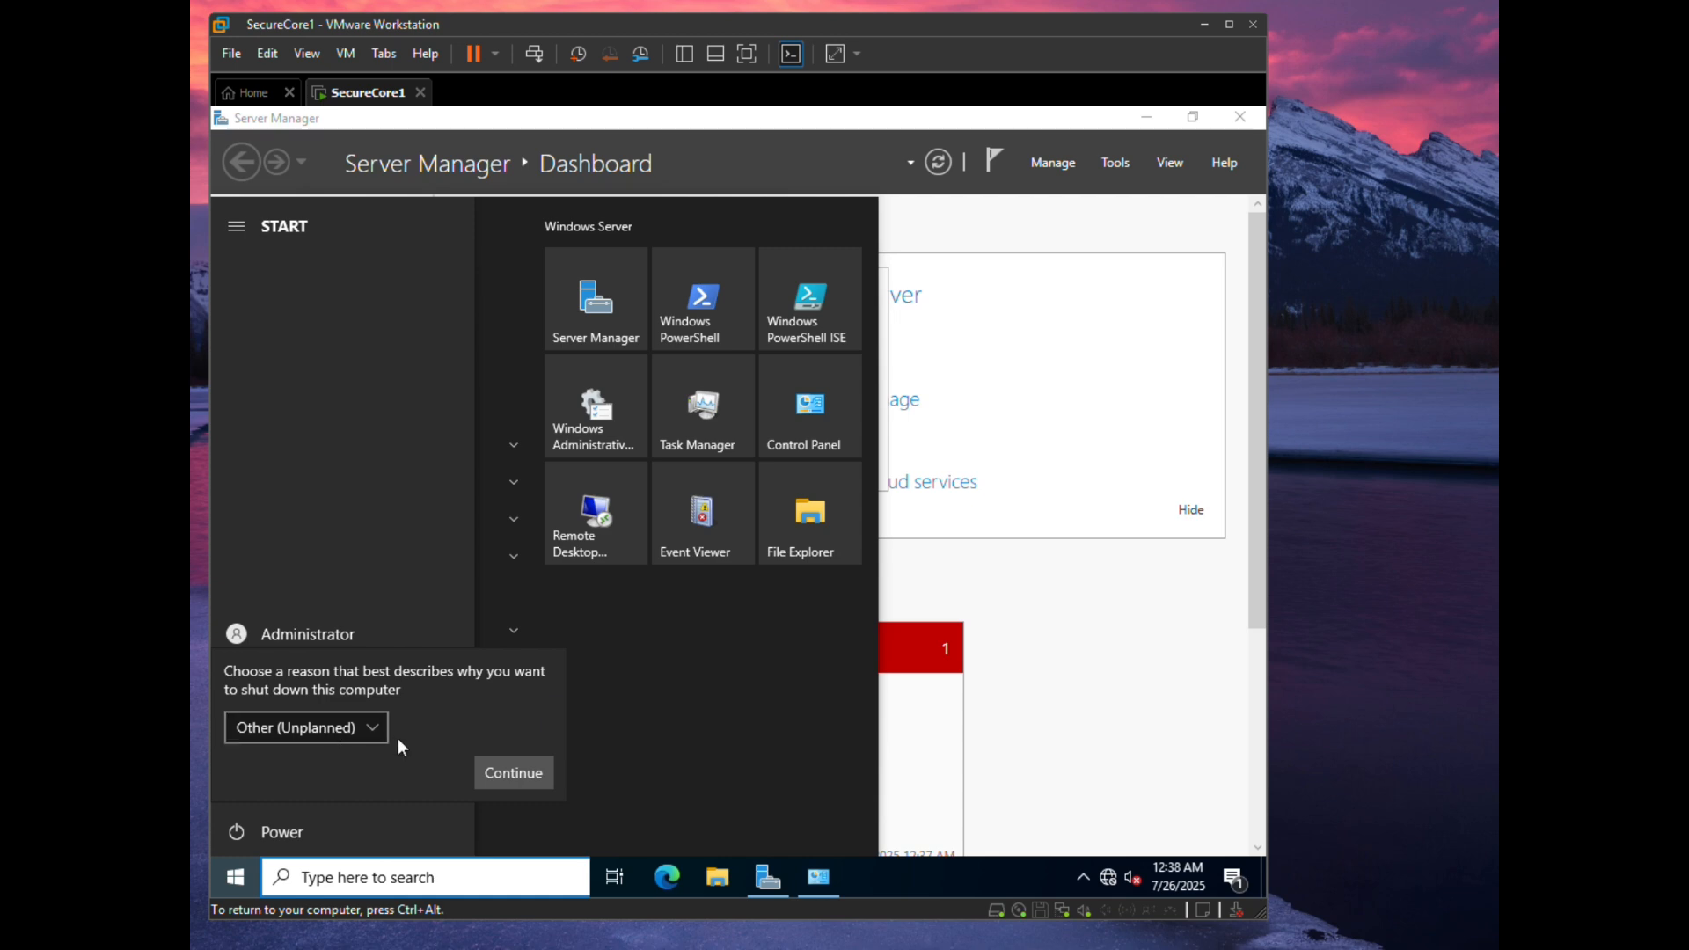
click(367, 728)
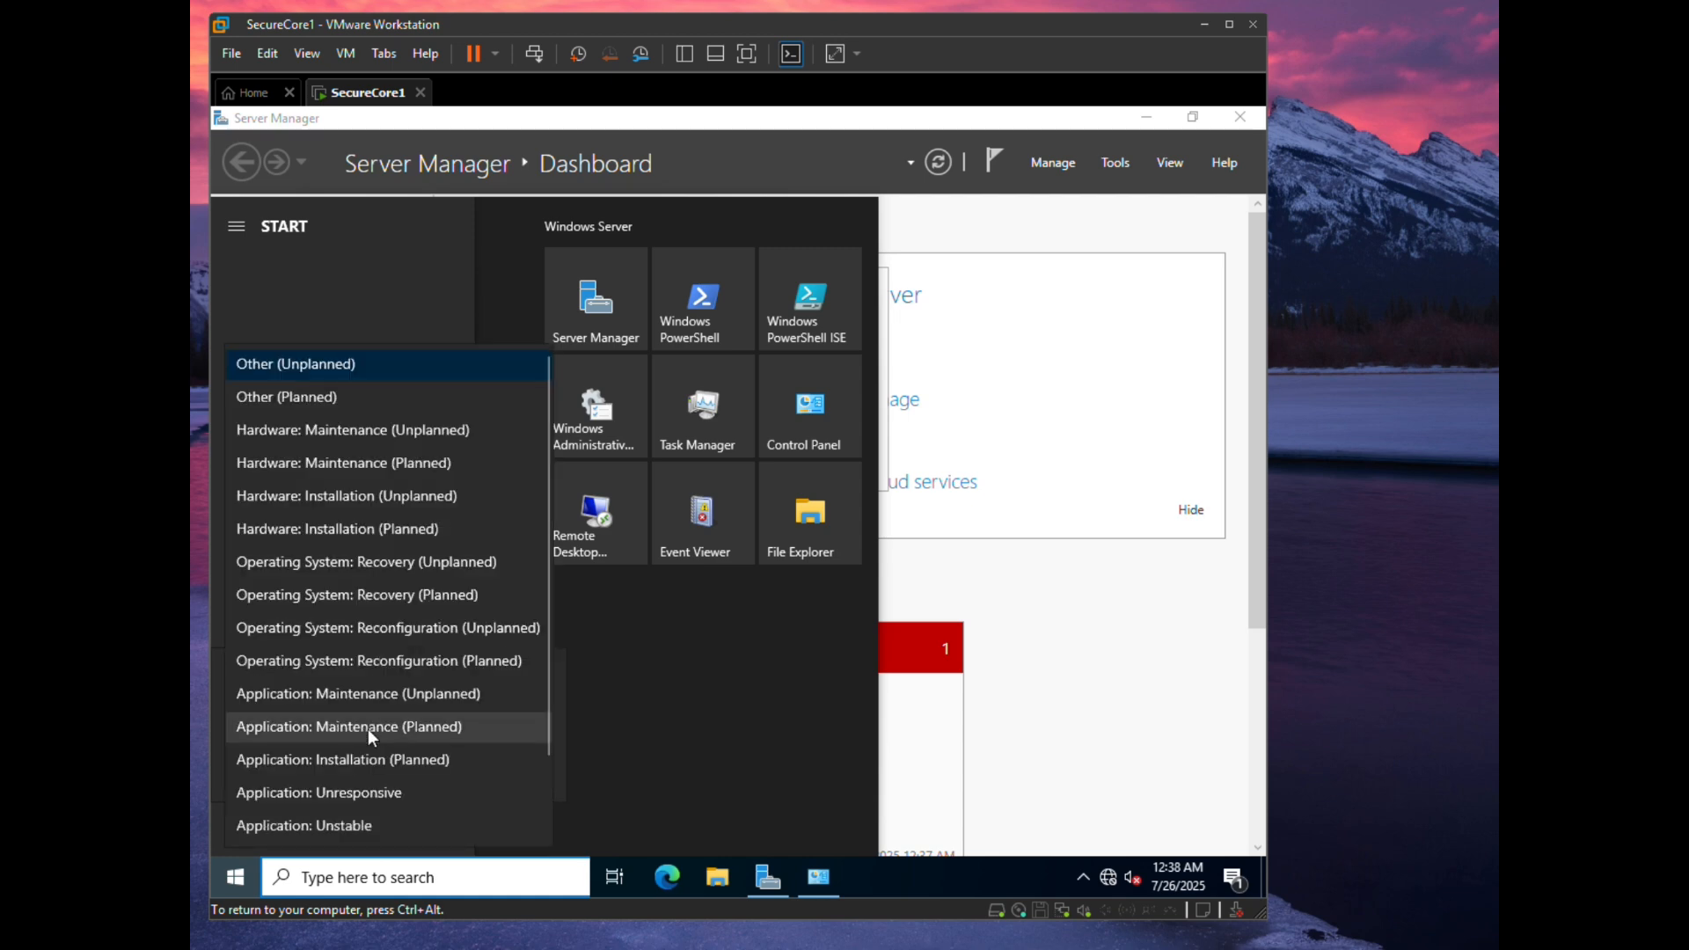
click(373, 410)
click(530, 775)
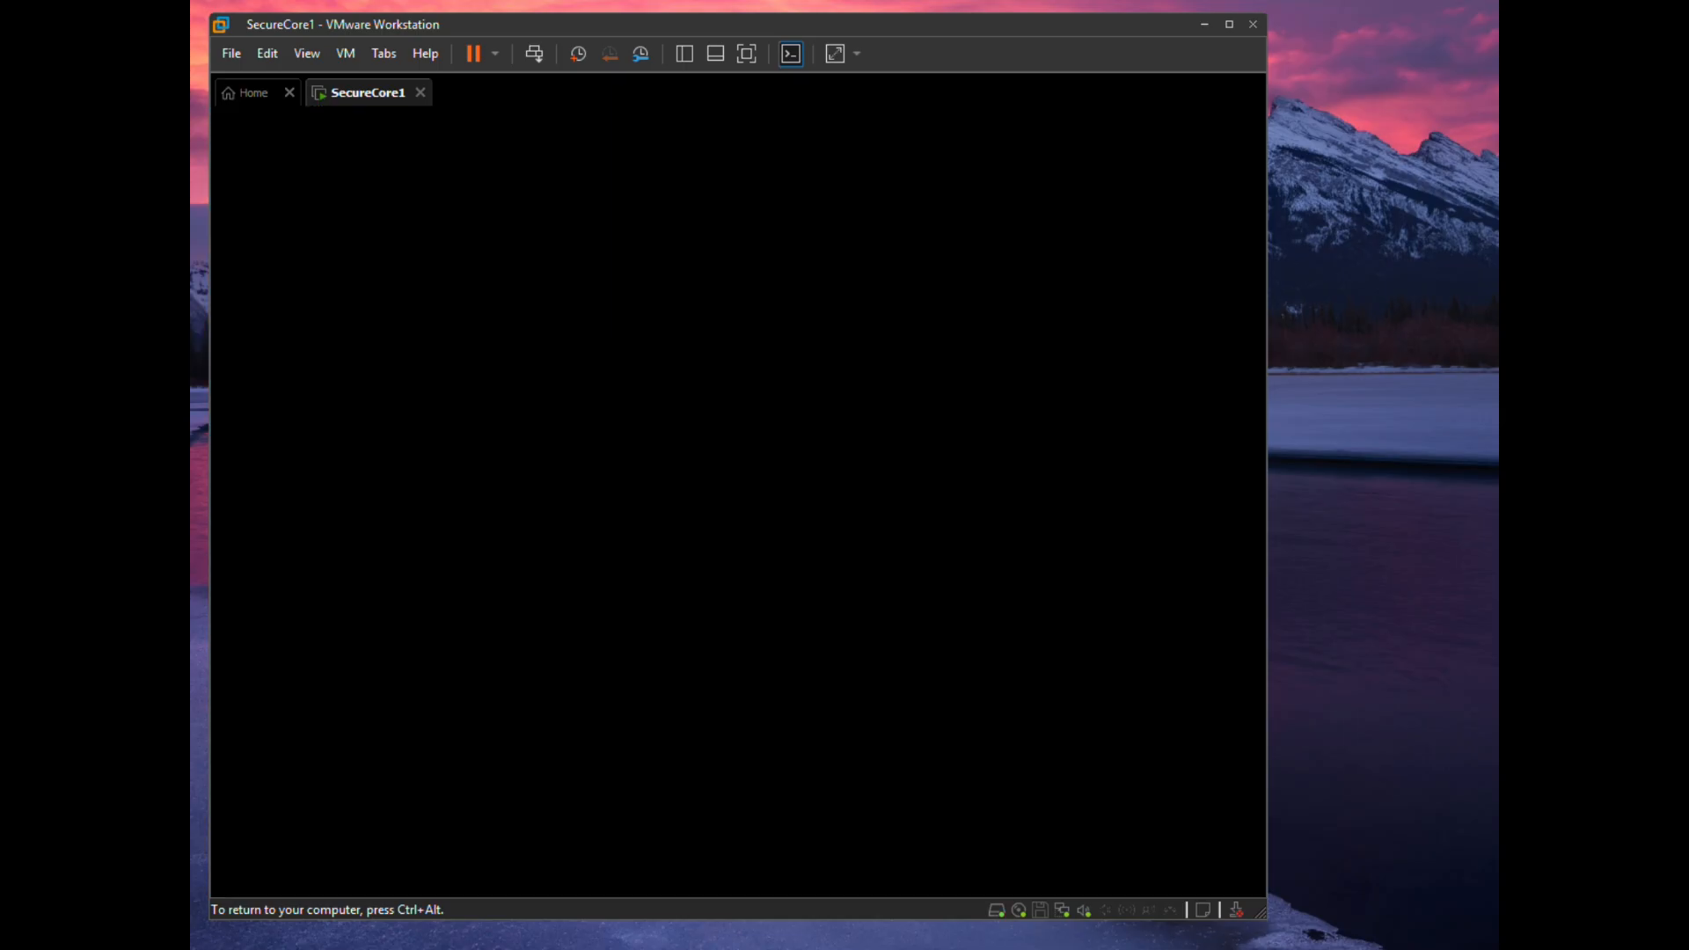
- Power on SecureCore1, dismiss the side-channel mitigations notice, and boot normally into Windows Server
key(ctrl+alt)
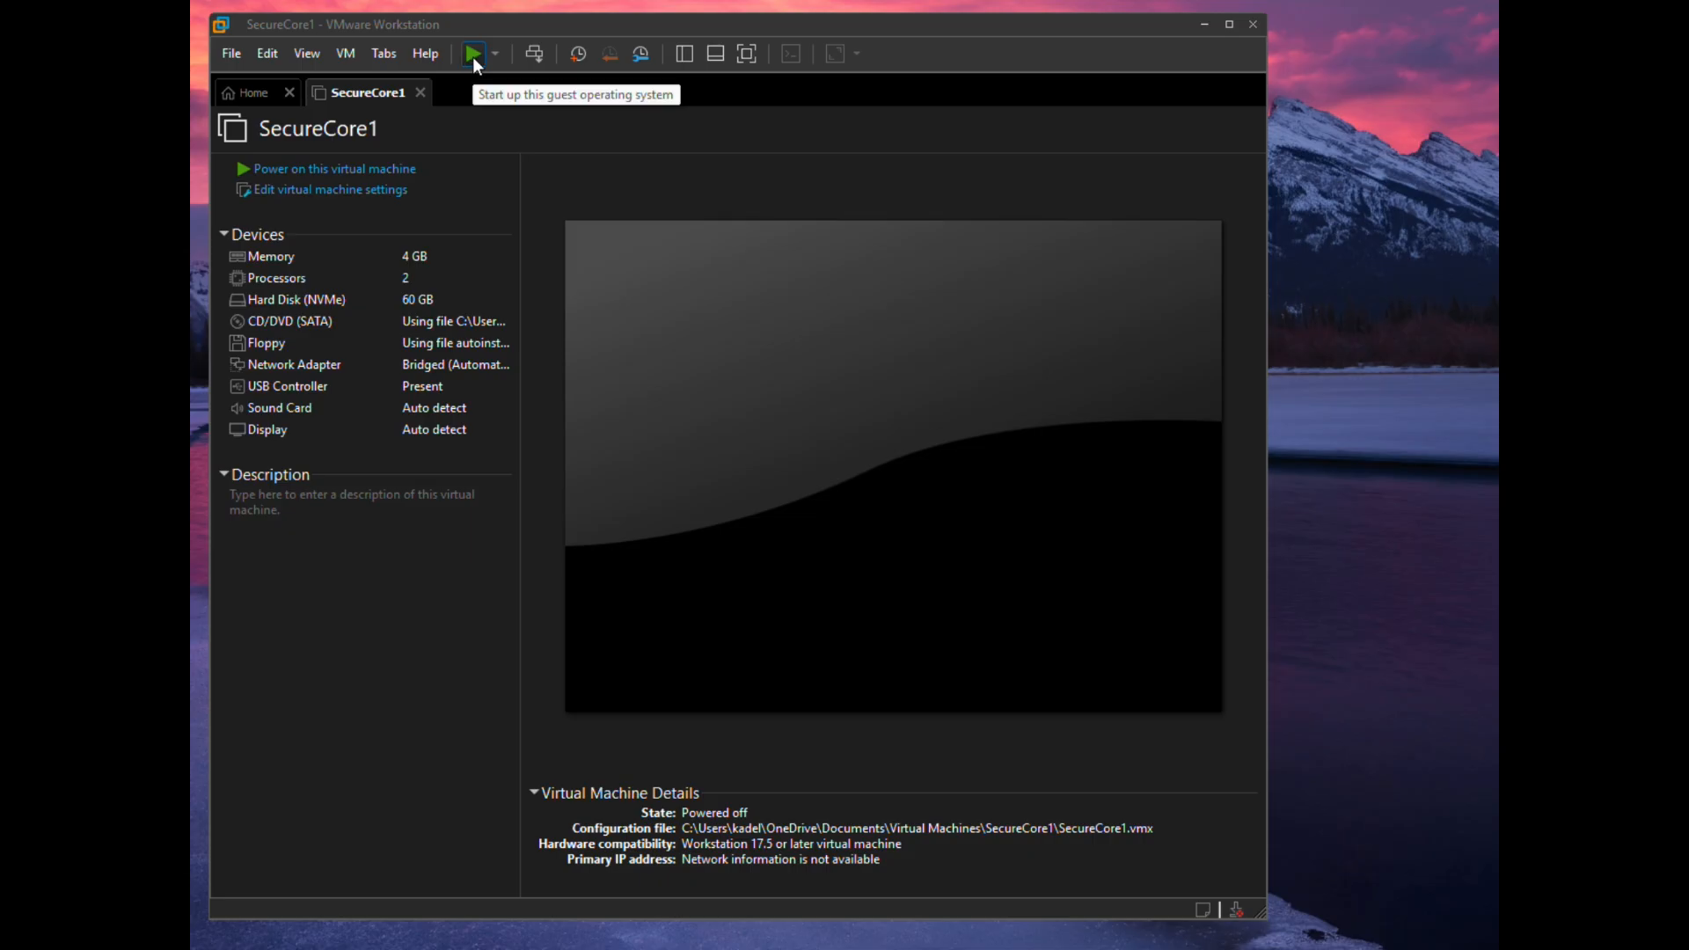
click(291, 173)
click(864, 556)
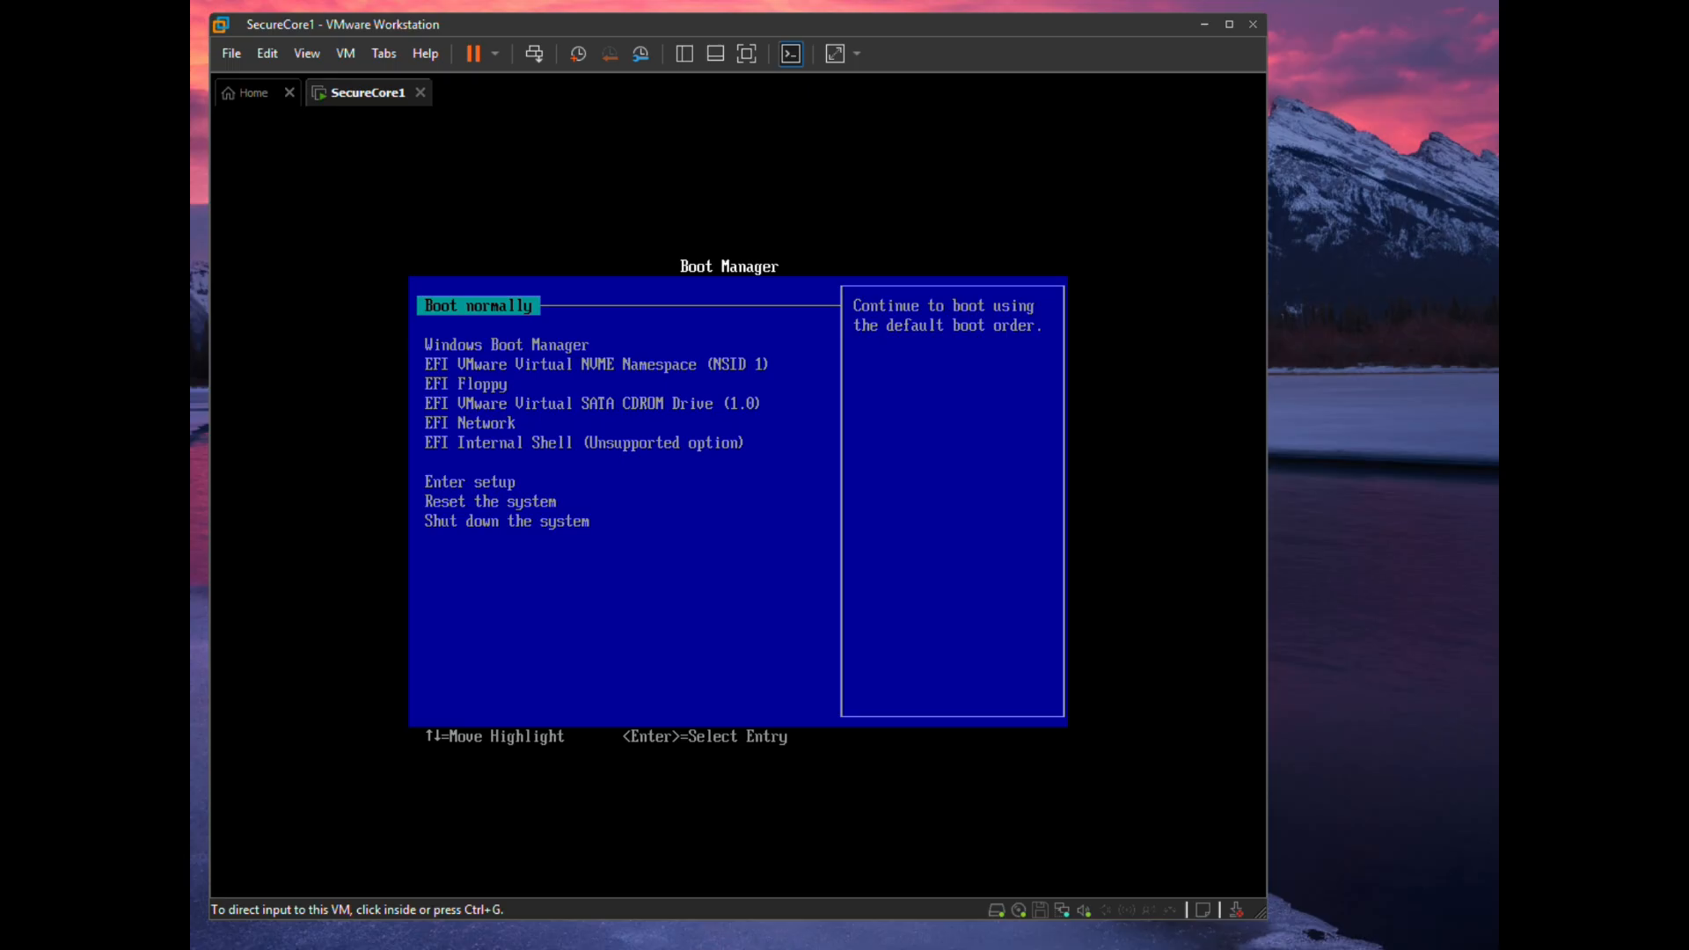
key(Return)
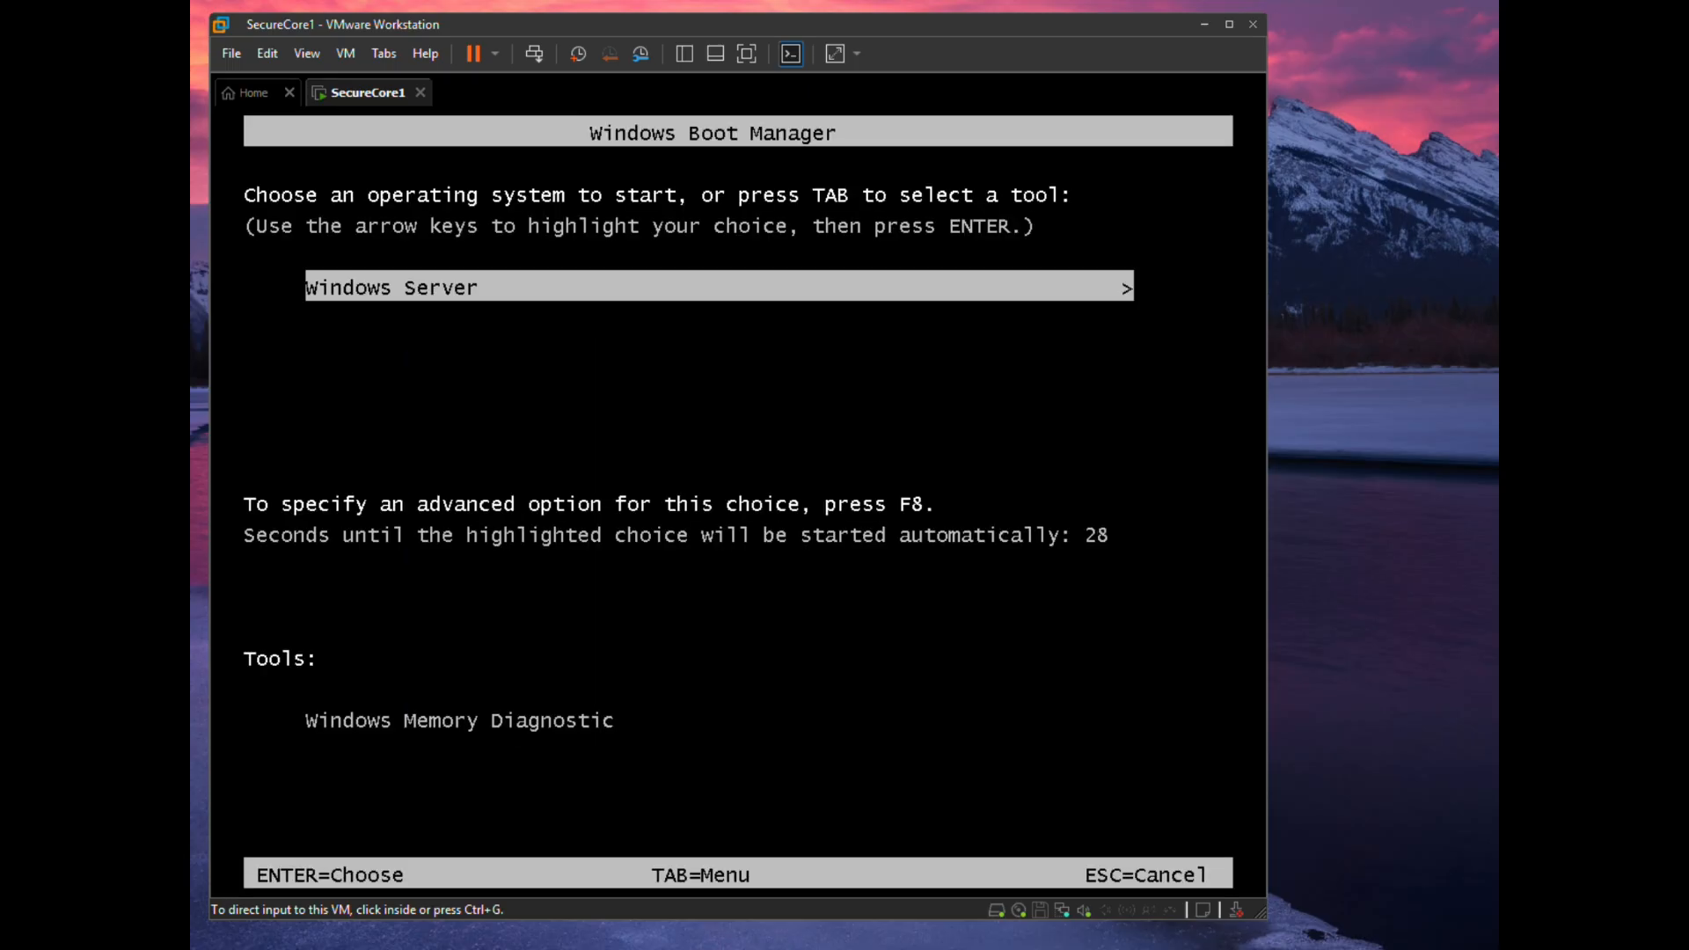
key(Return)
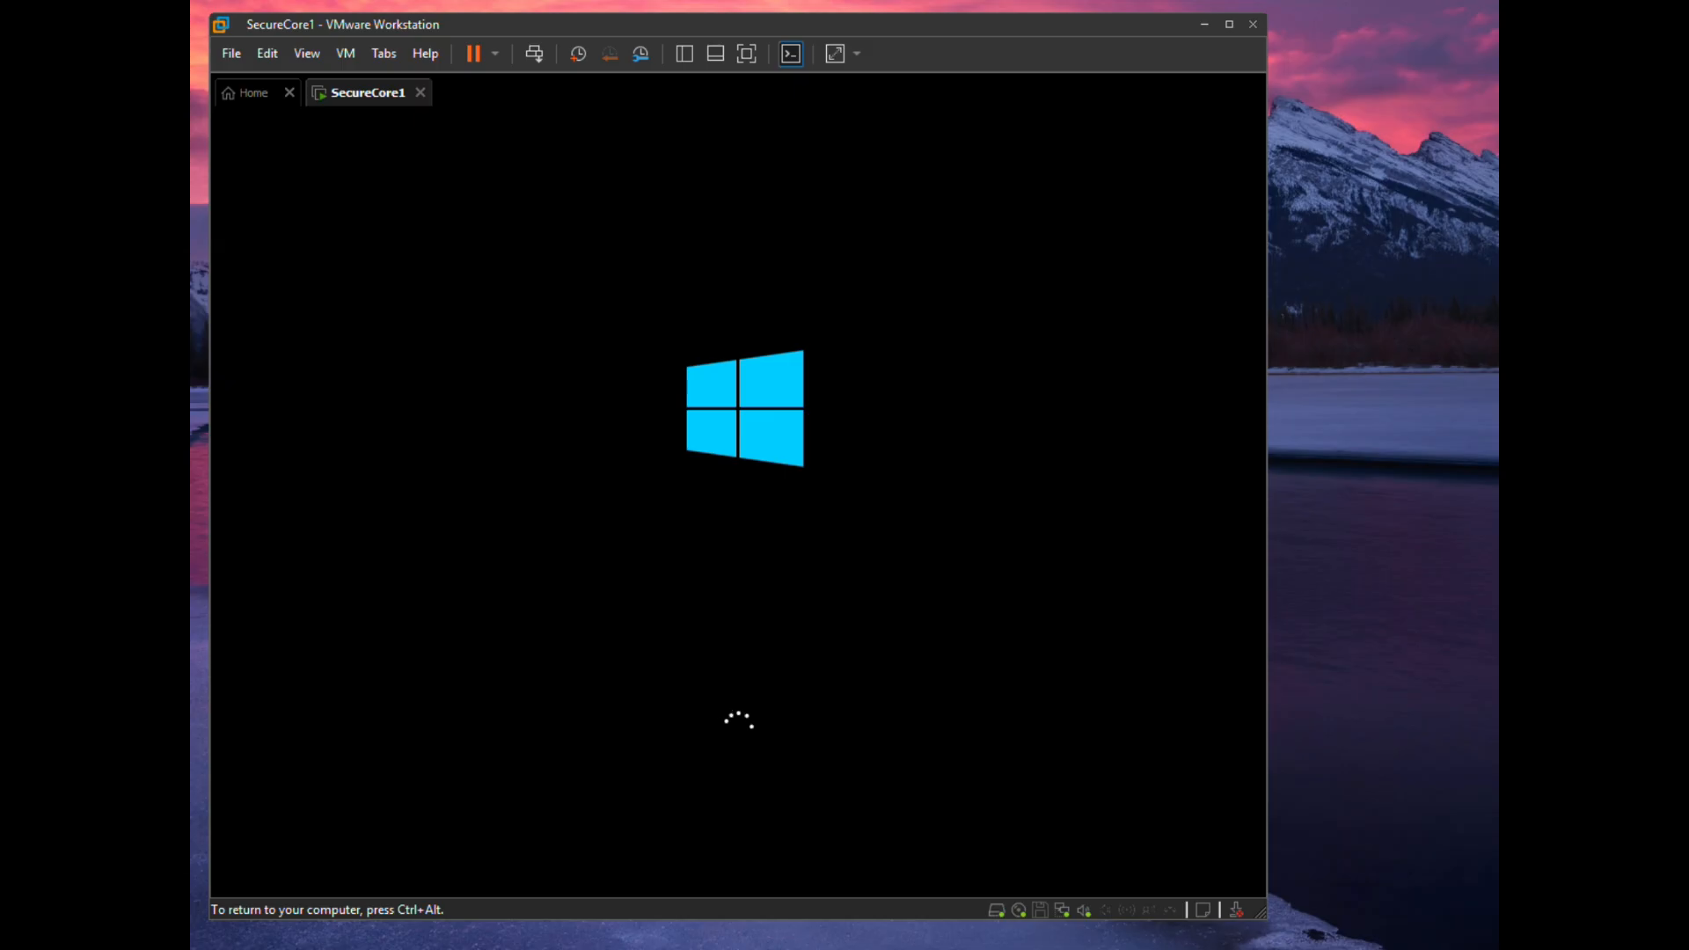
key(ctrl+alt)
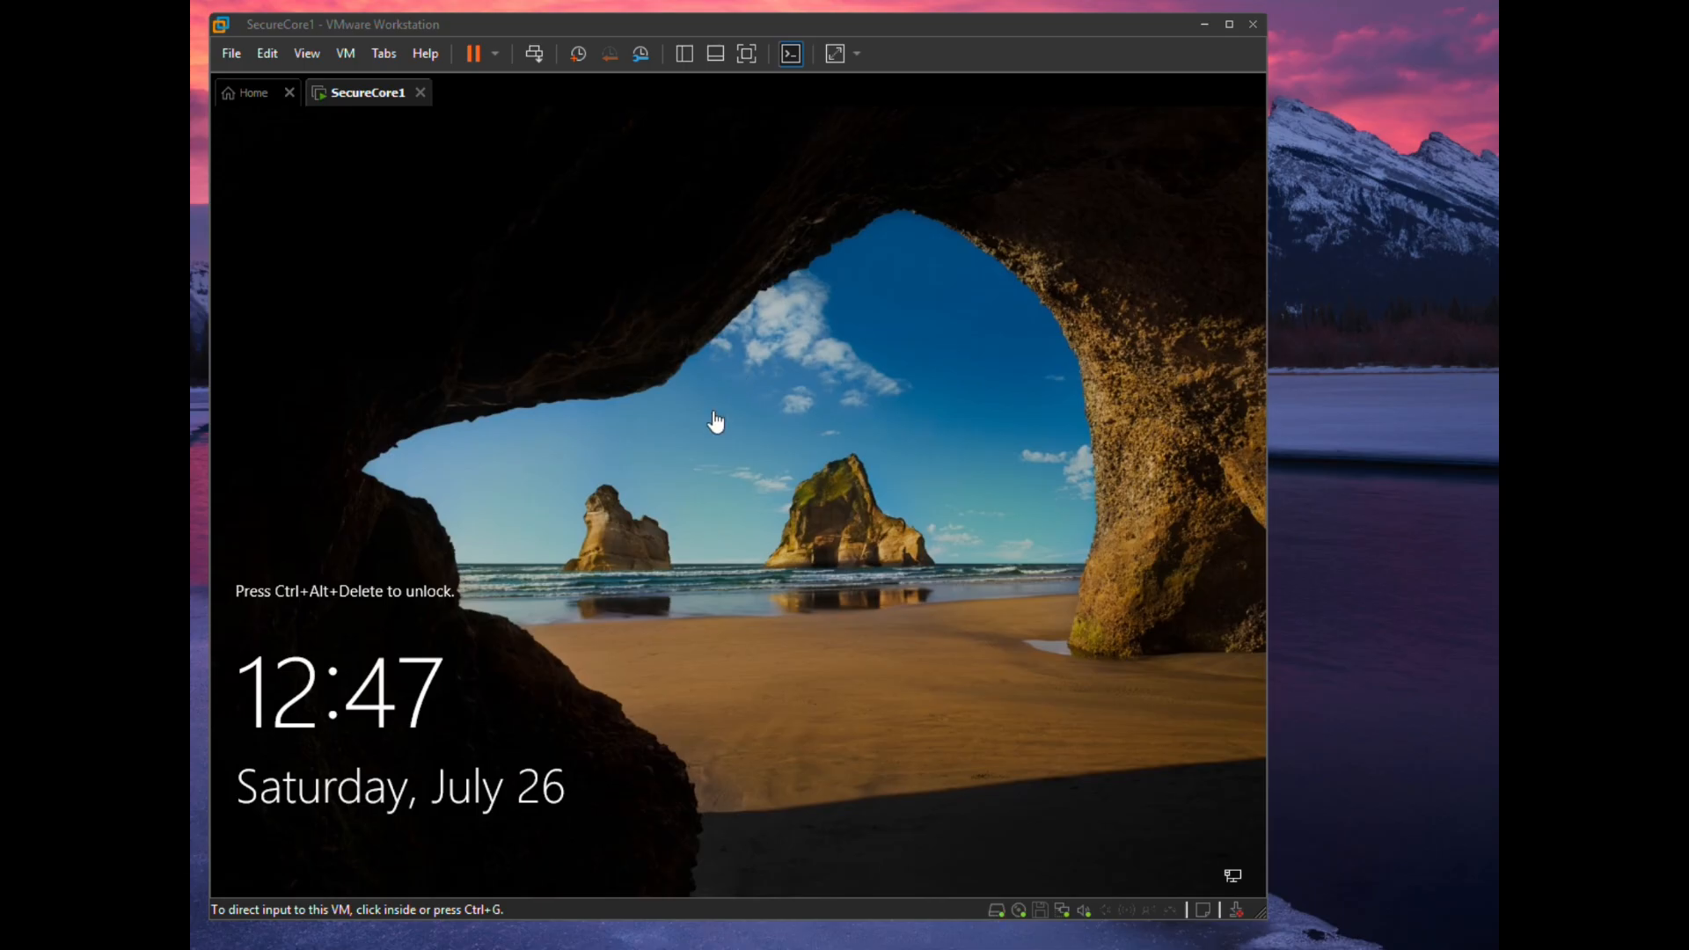
- Send Ctrl+Alt+Del and sign in as Administrator with the account password
click(653, 513)
key(ctrl+alt)
click(504, 123)
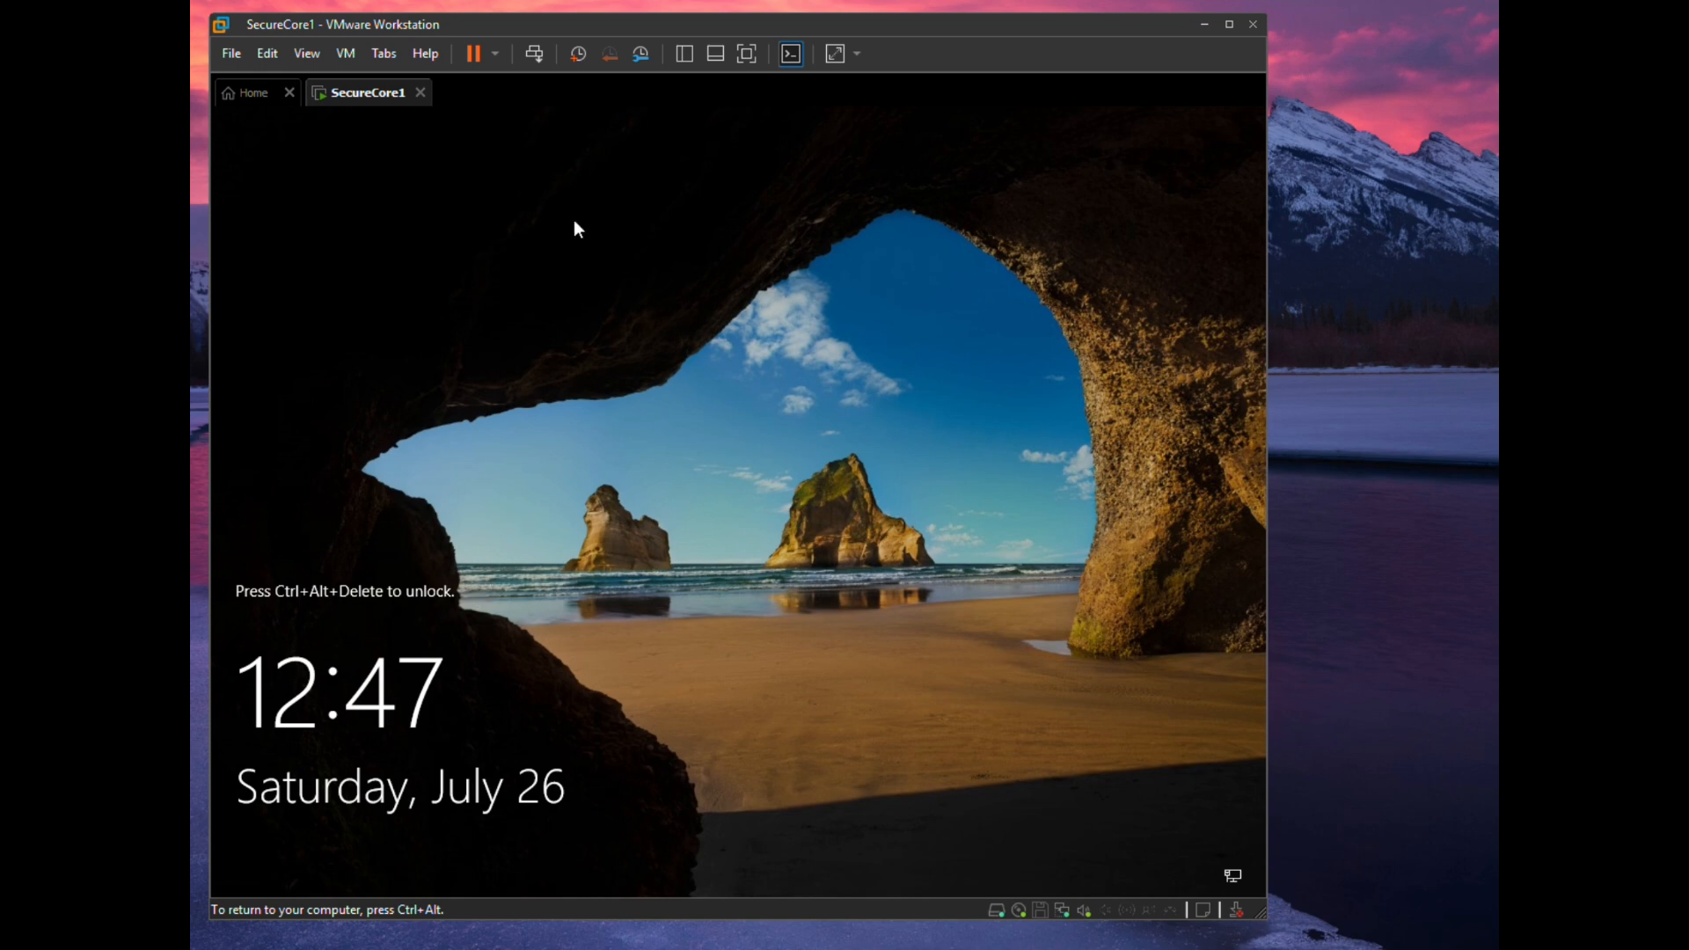
click(534, 54)
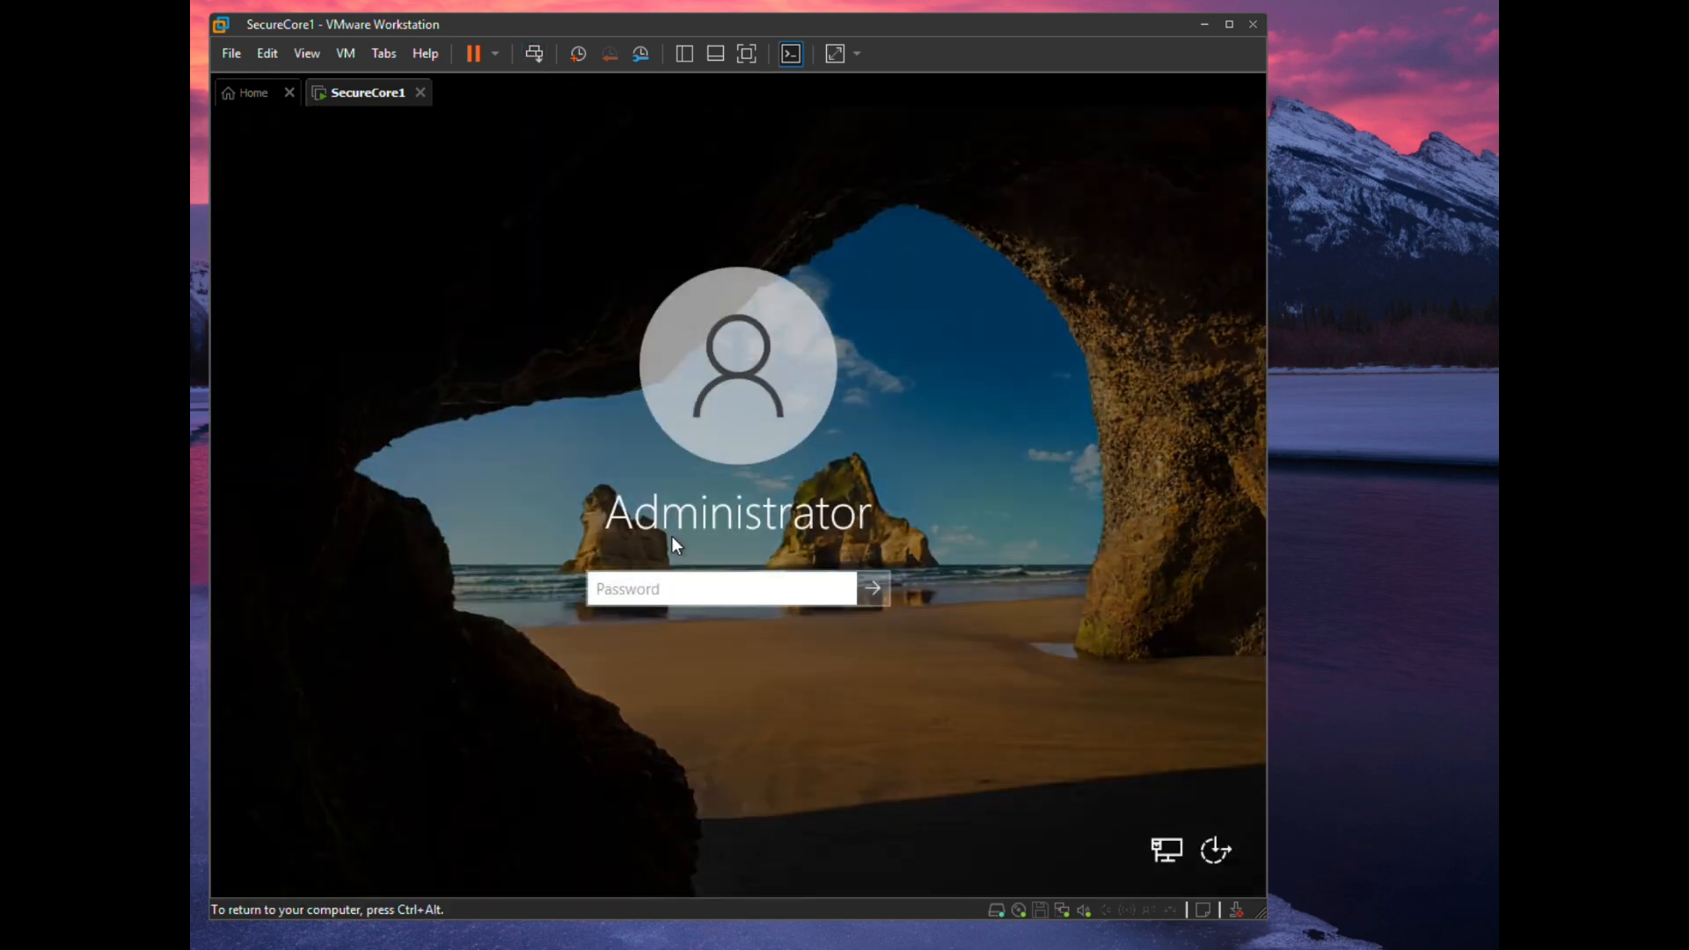
click(659, 588)
text(Pa$$w0rd)
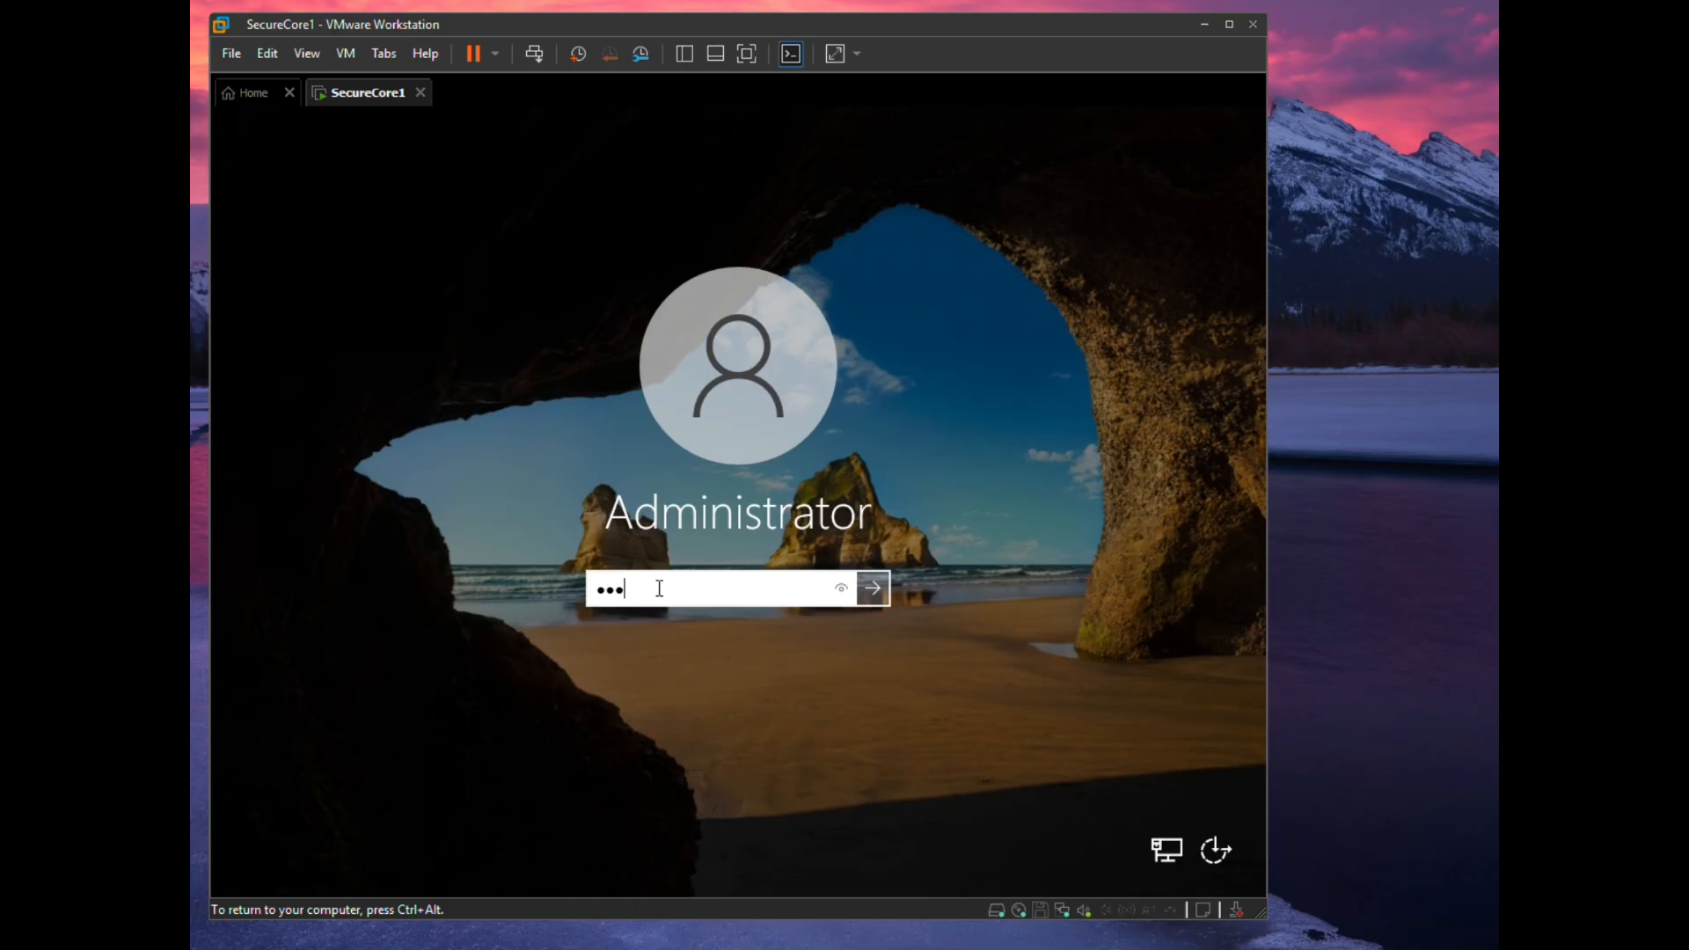
key(Return)
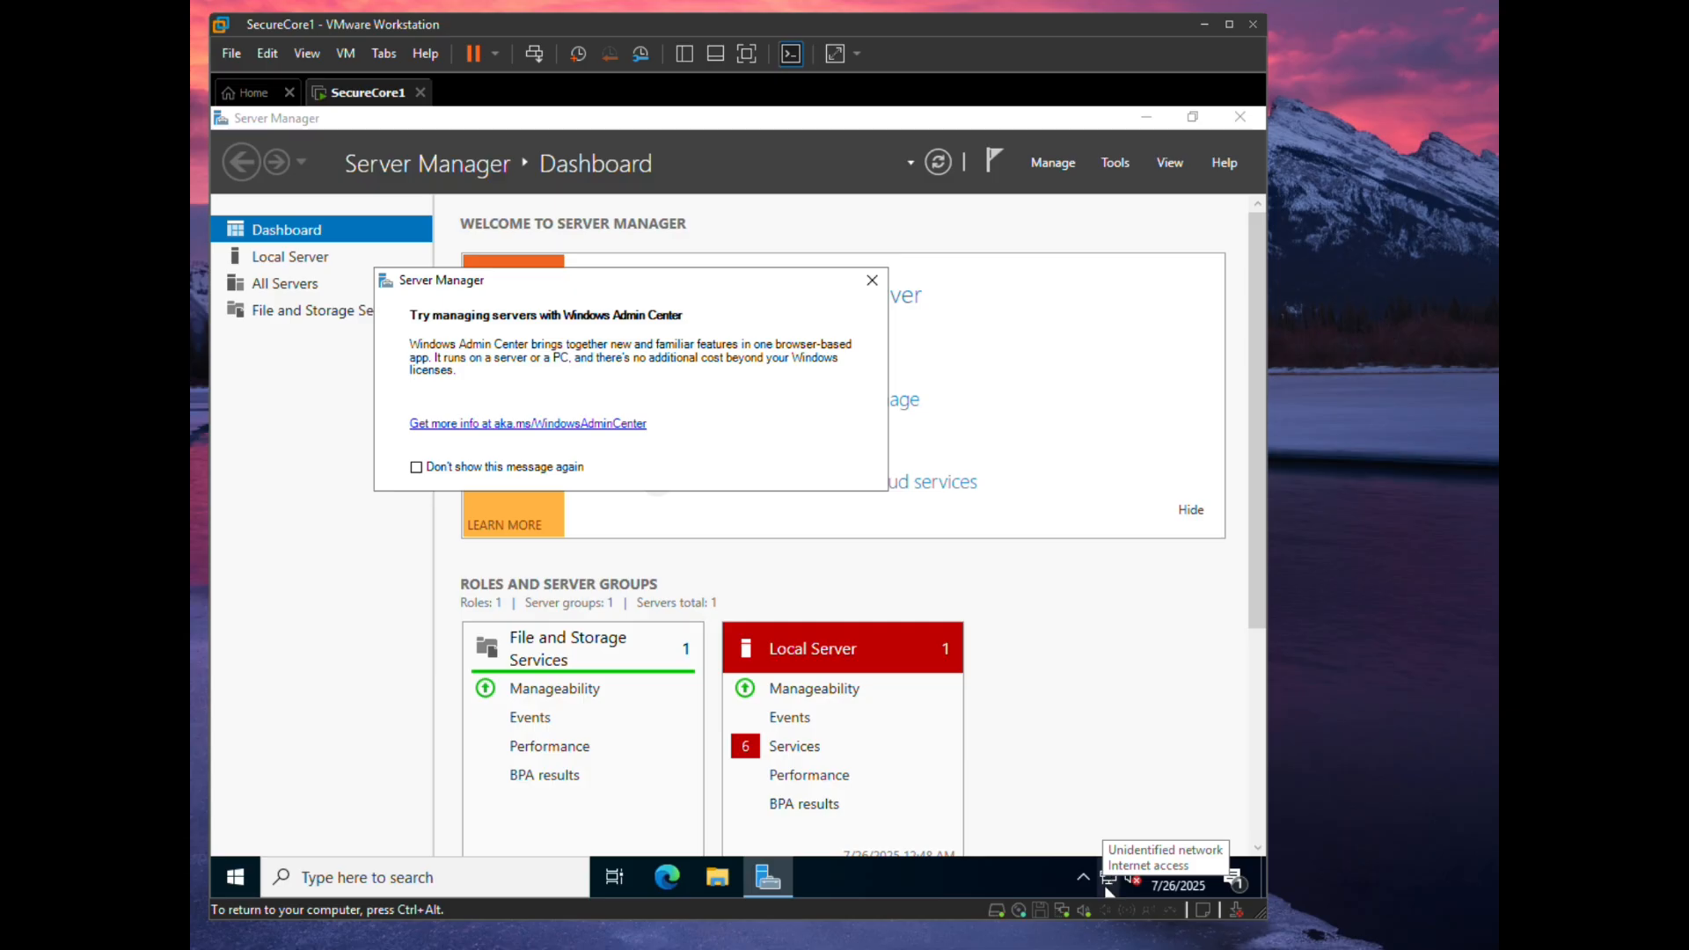
- Check the network status, then reopen Ethernet0's IPv4 properties to verify the static settings
click(1107, 879)
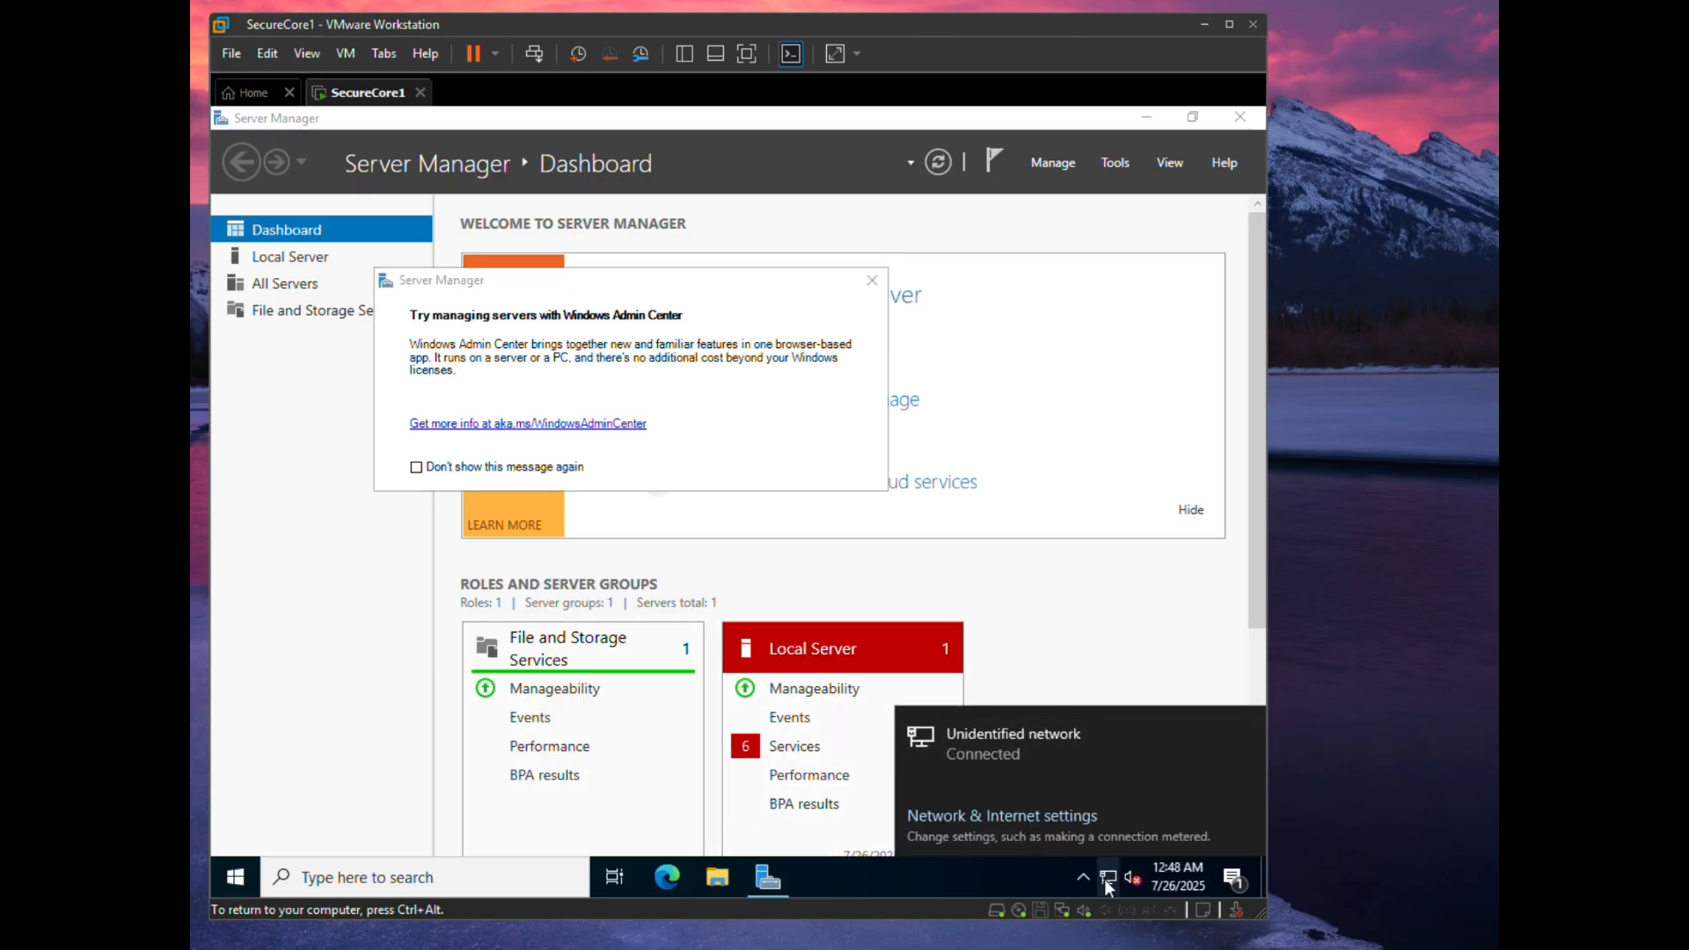
click(1104, 877)
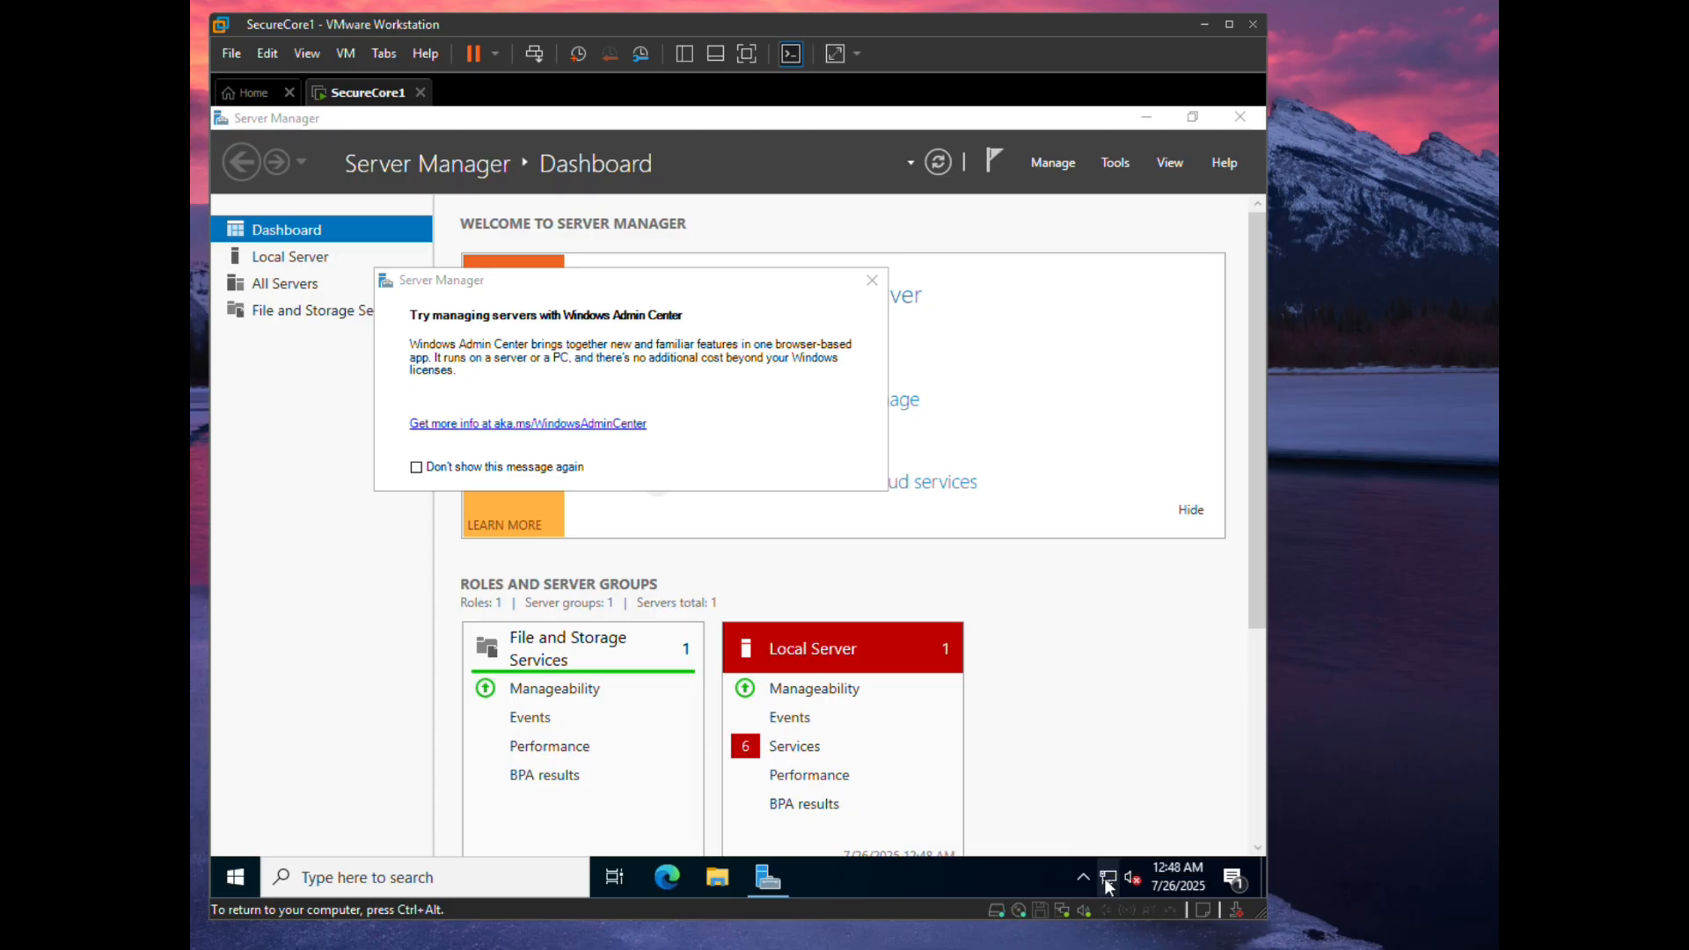
right_click(1104, 877)
click(1090, 849)
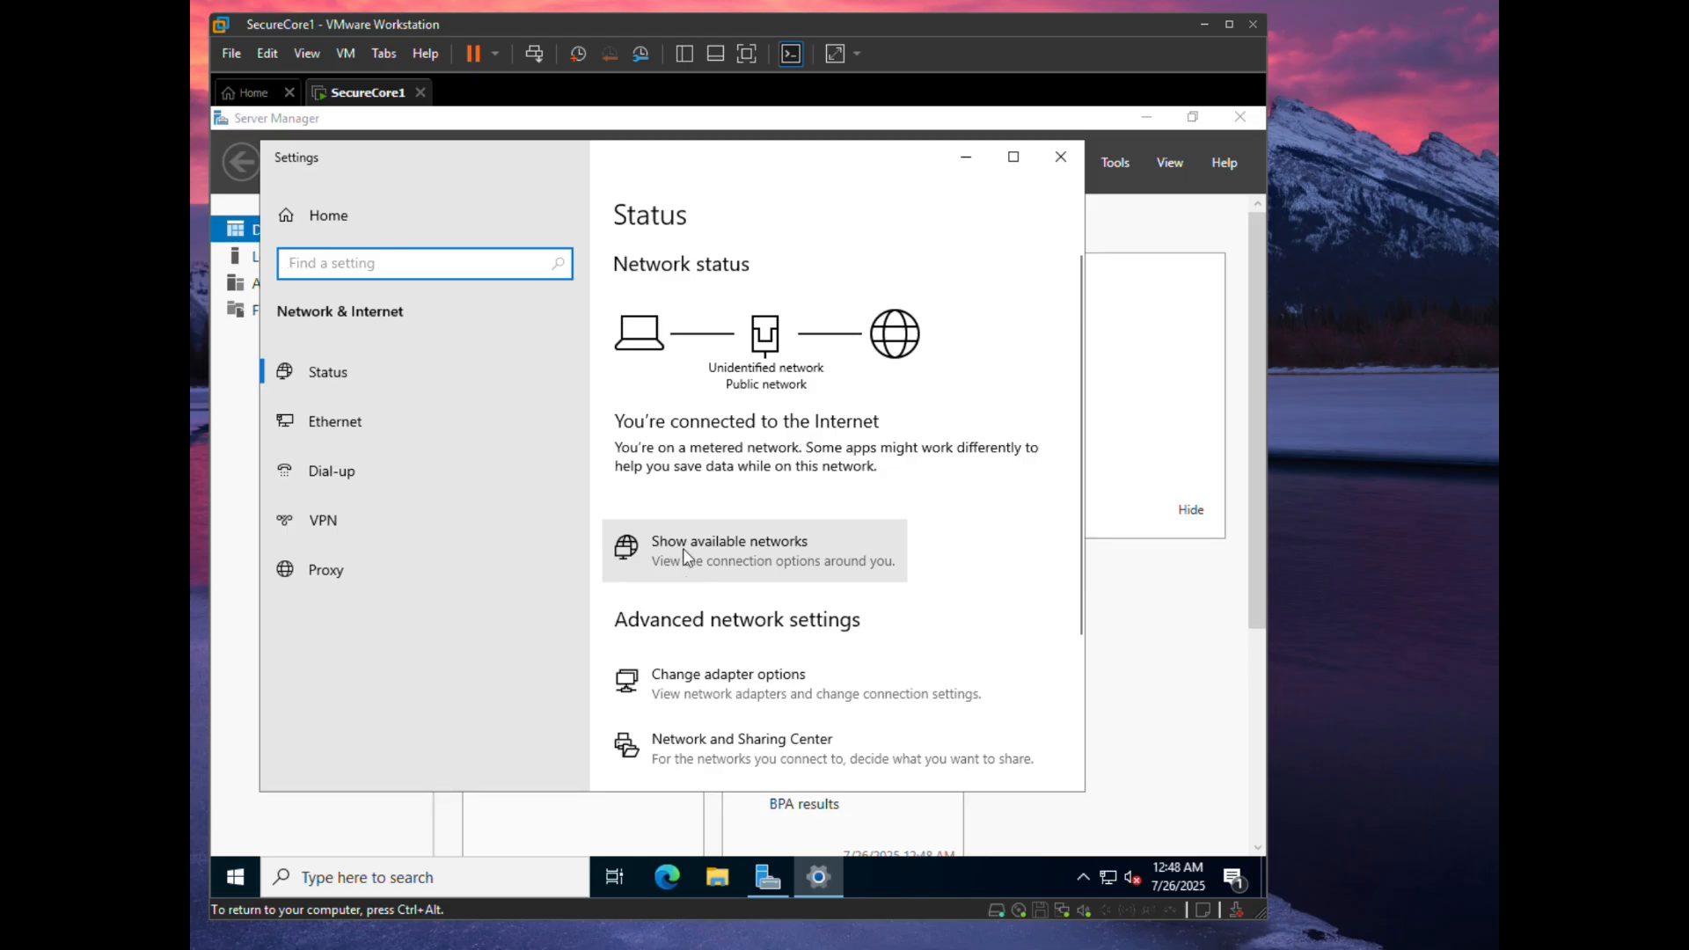
click(667, 676)
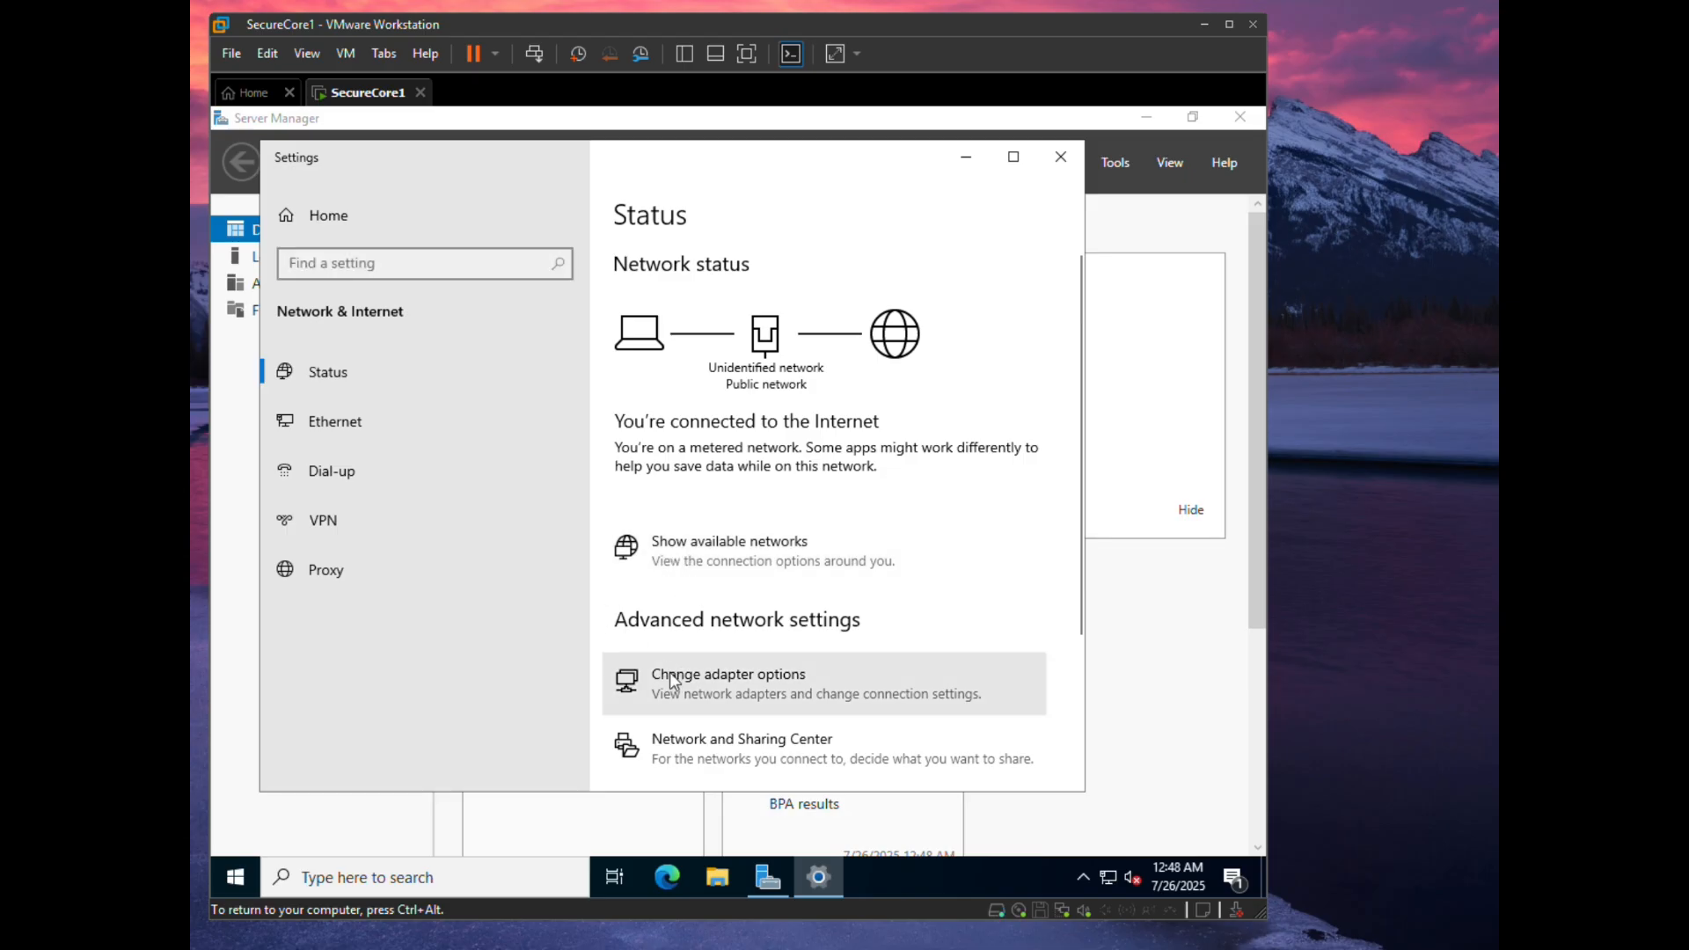
double_click(436, 346)
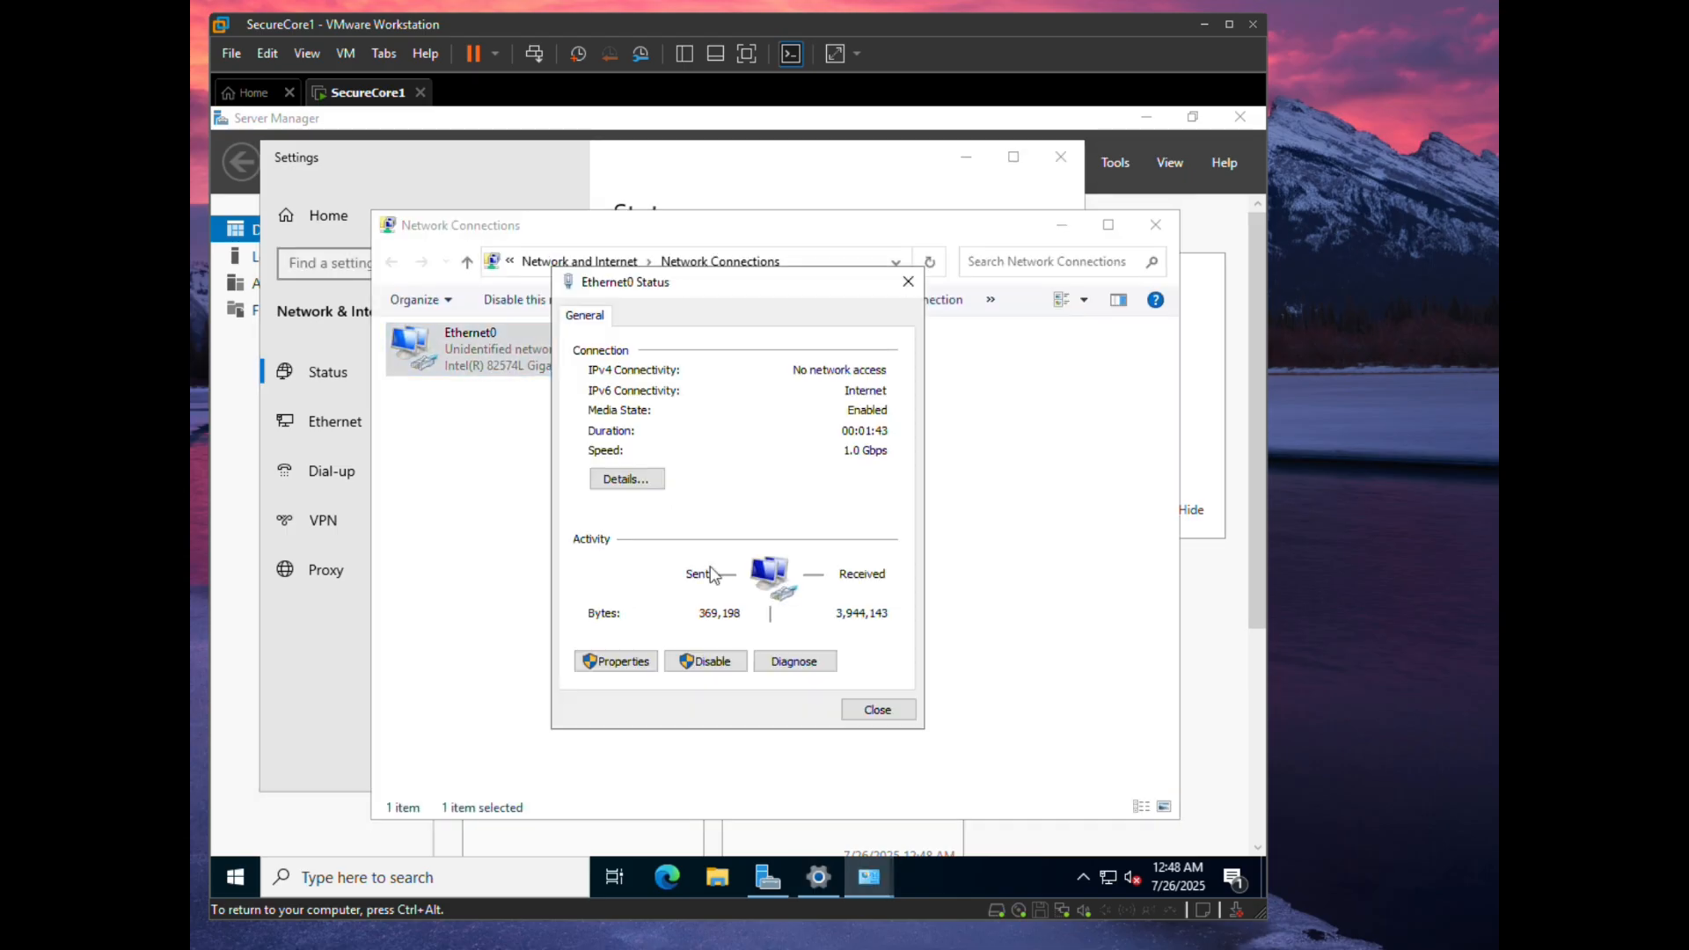
click(595, 666)
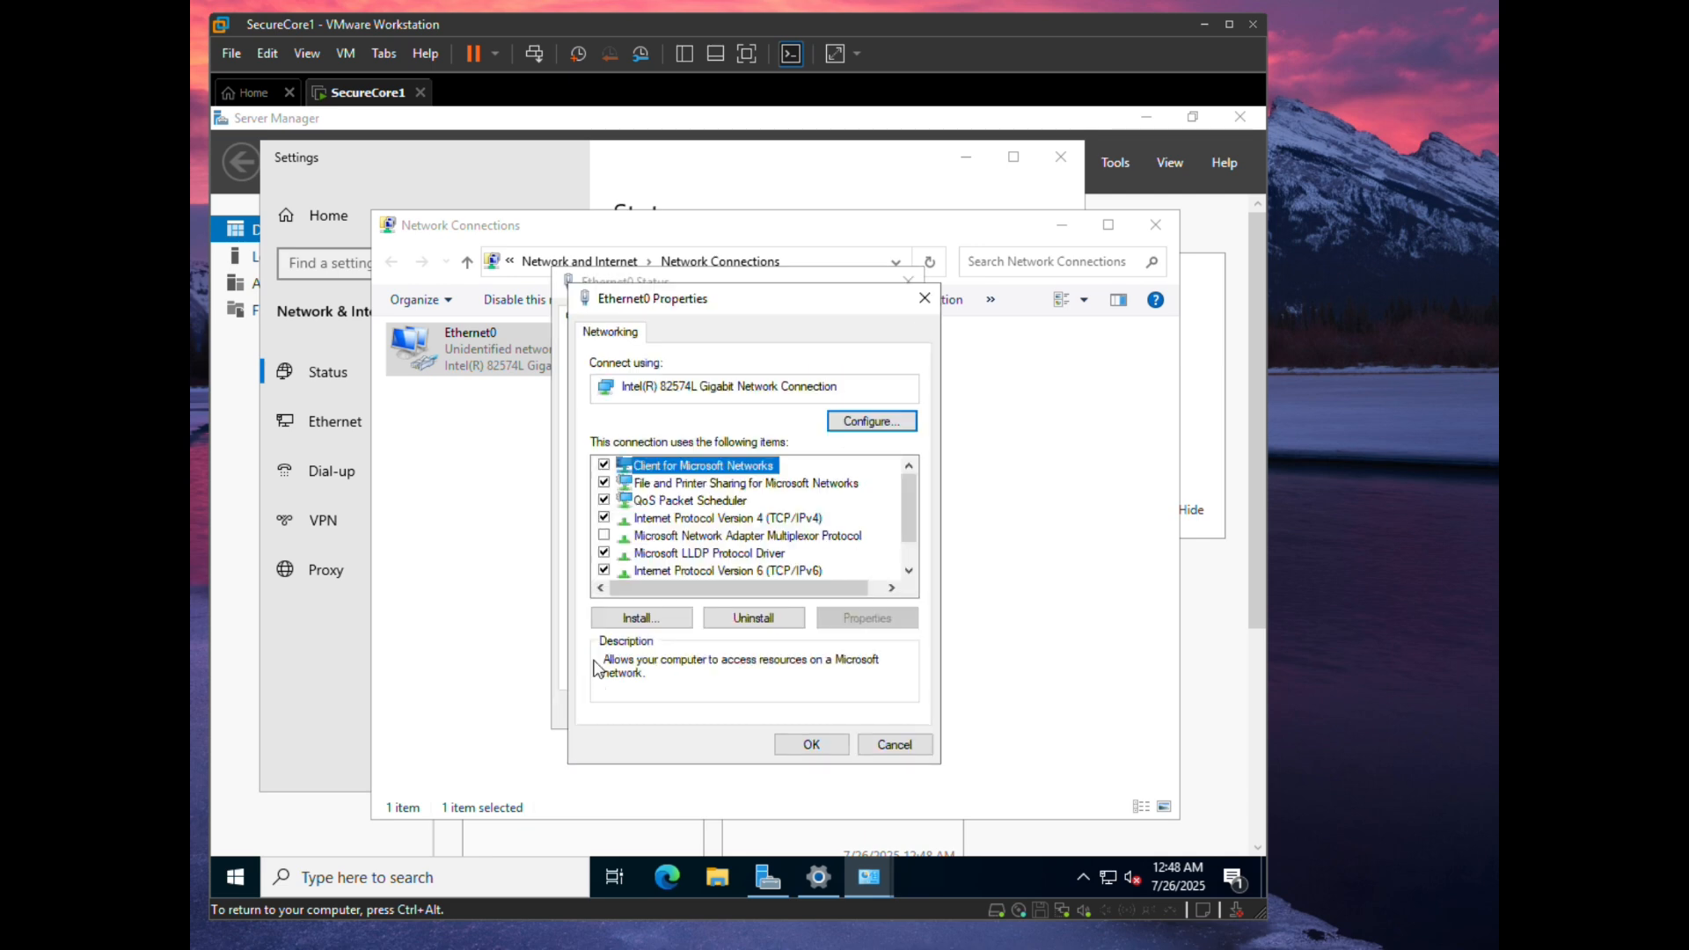
double_click(666, 520)
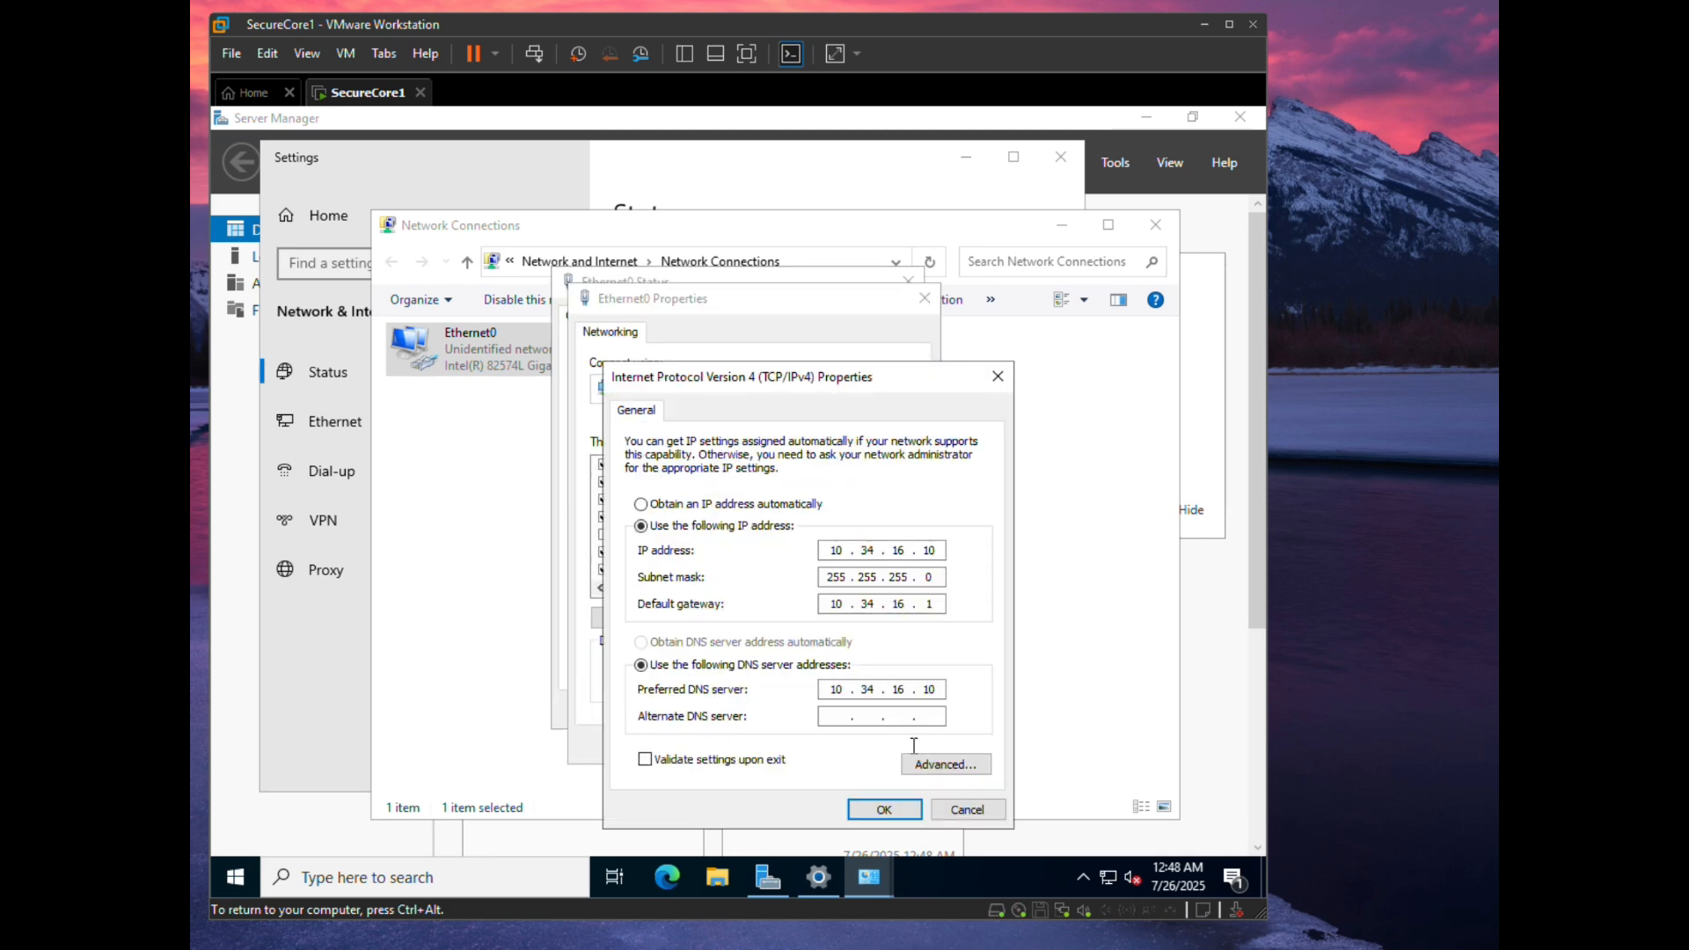
- Enter 127.0.0.1 as the preferred DNS server and 10.34.16.10 as the alternate
double_click(833, 689)
text(127)
key(Tab)
double_click(866, 689)
text(0)
key(period)
text(0)
key(period)
text(1)
click(830, 712)
text(10)
key(period)
text(34 . 16)
- Save the IPv4 and Ethernet0 properties, then close Ethernet0 Status and Network Connections
click(877, 810)
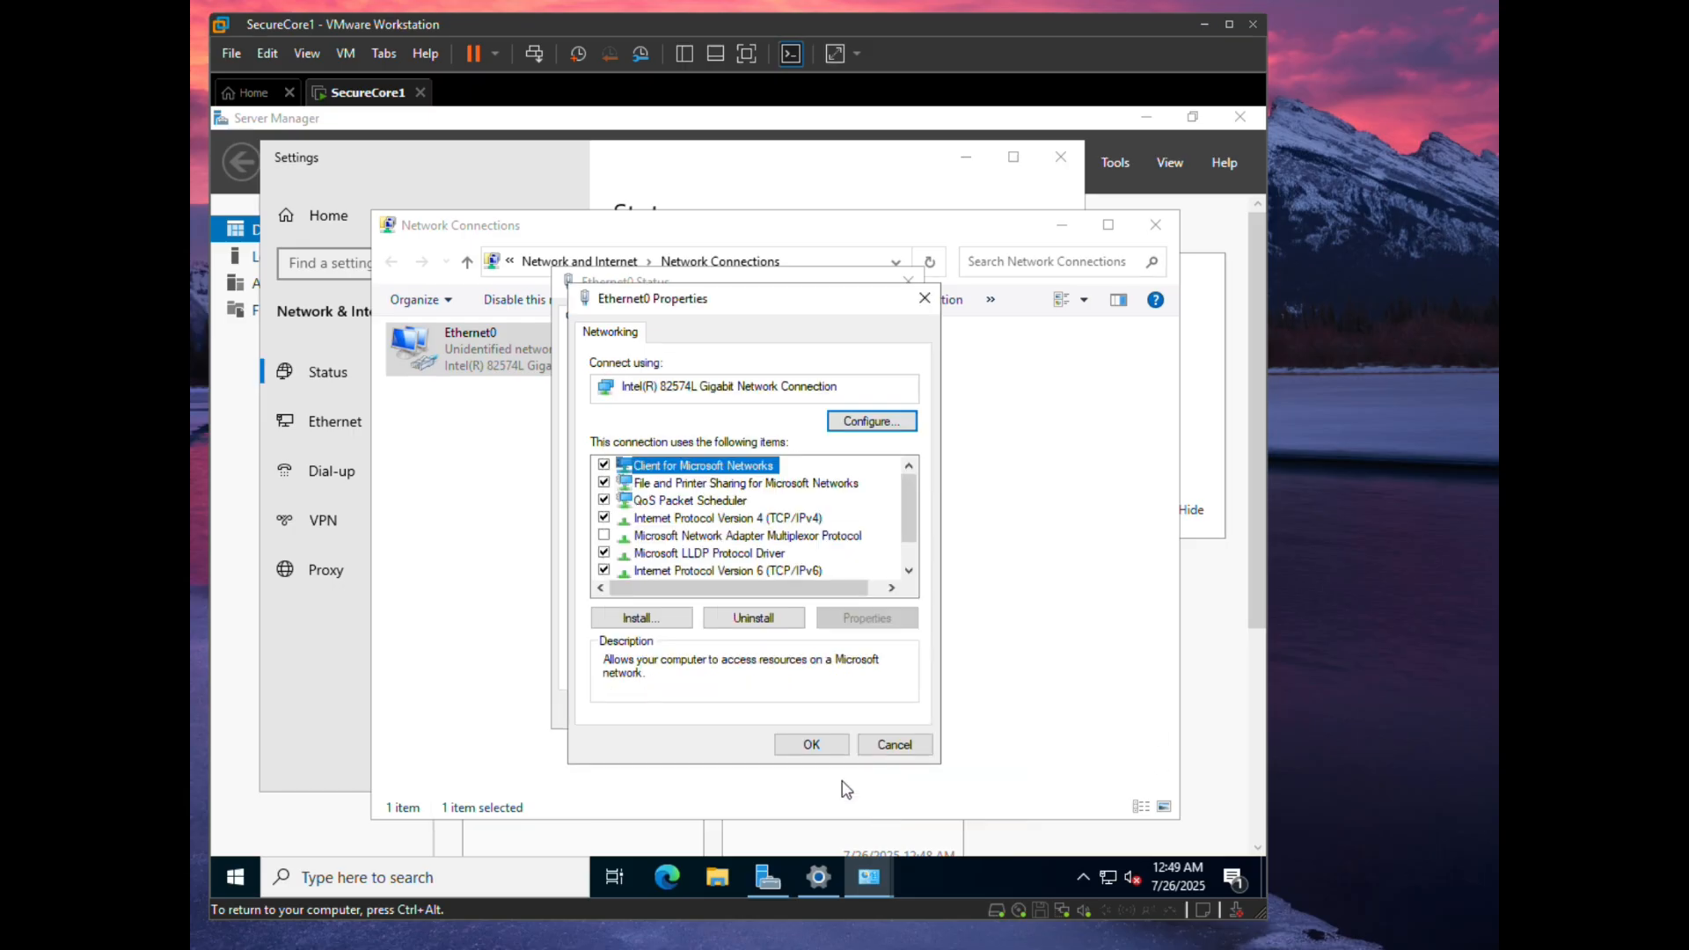
click(811, 750)
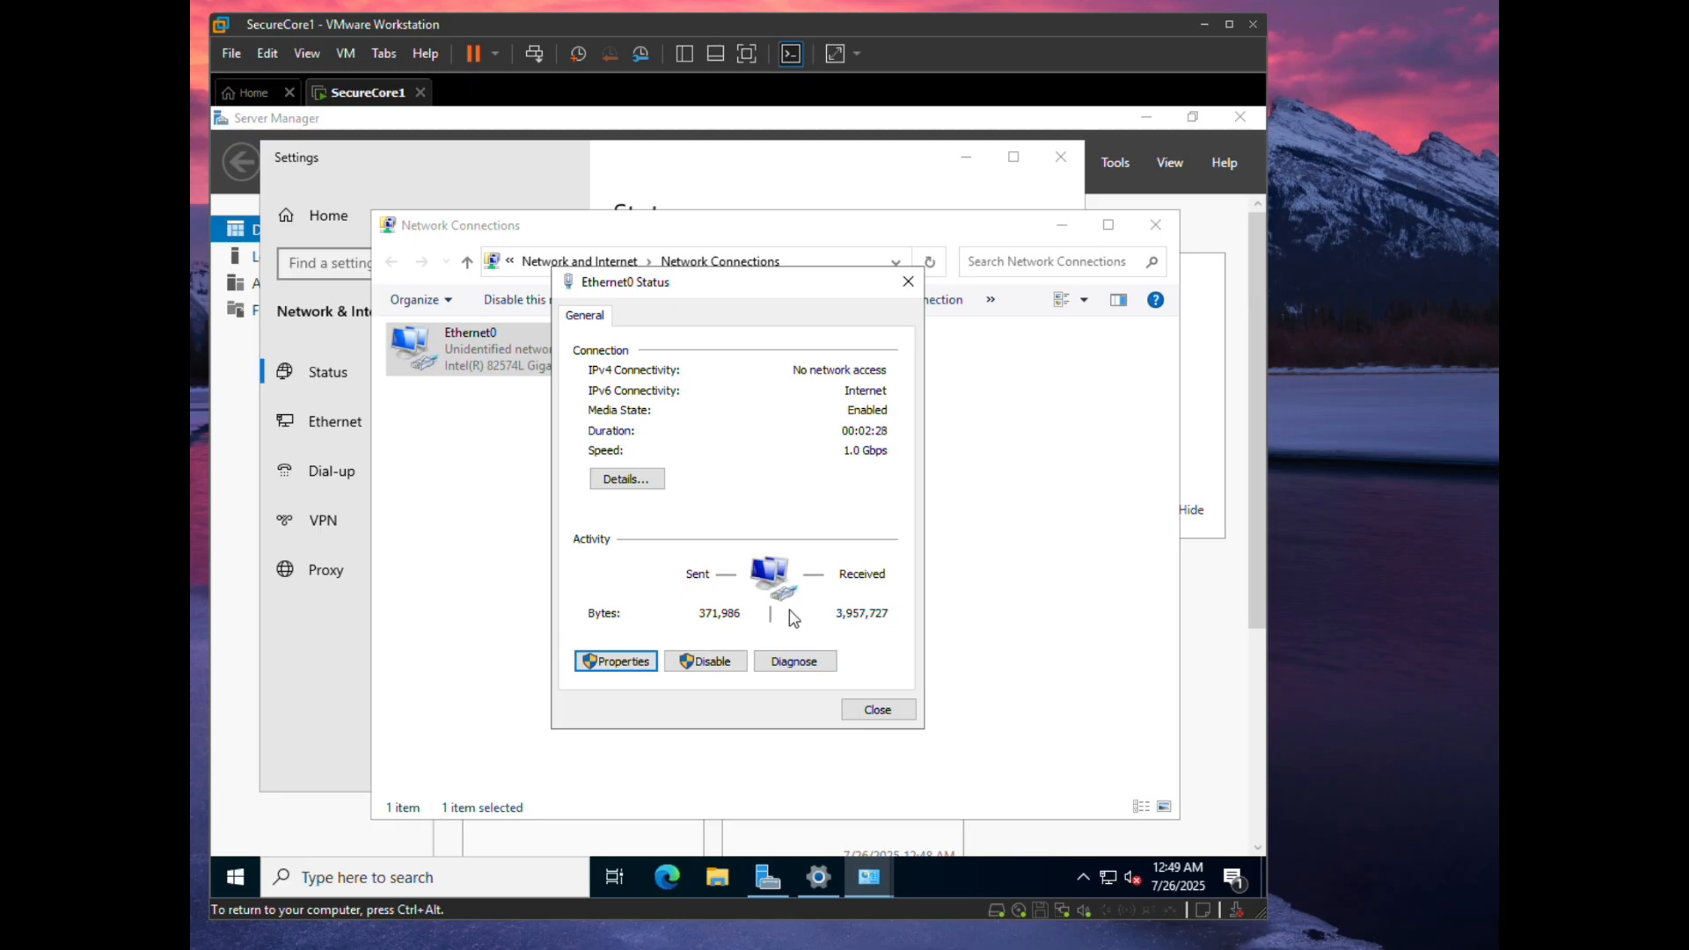
click(880, 713)
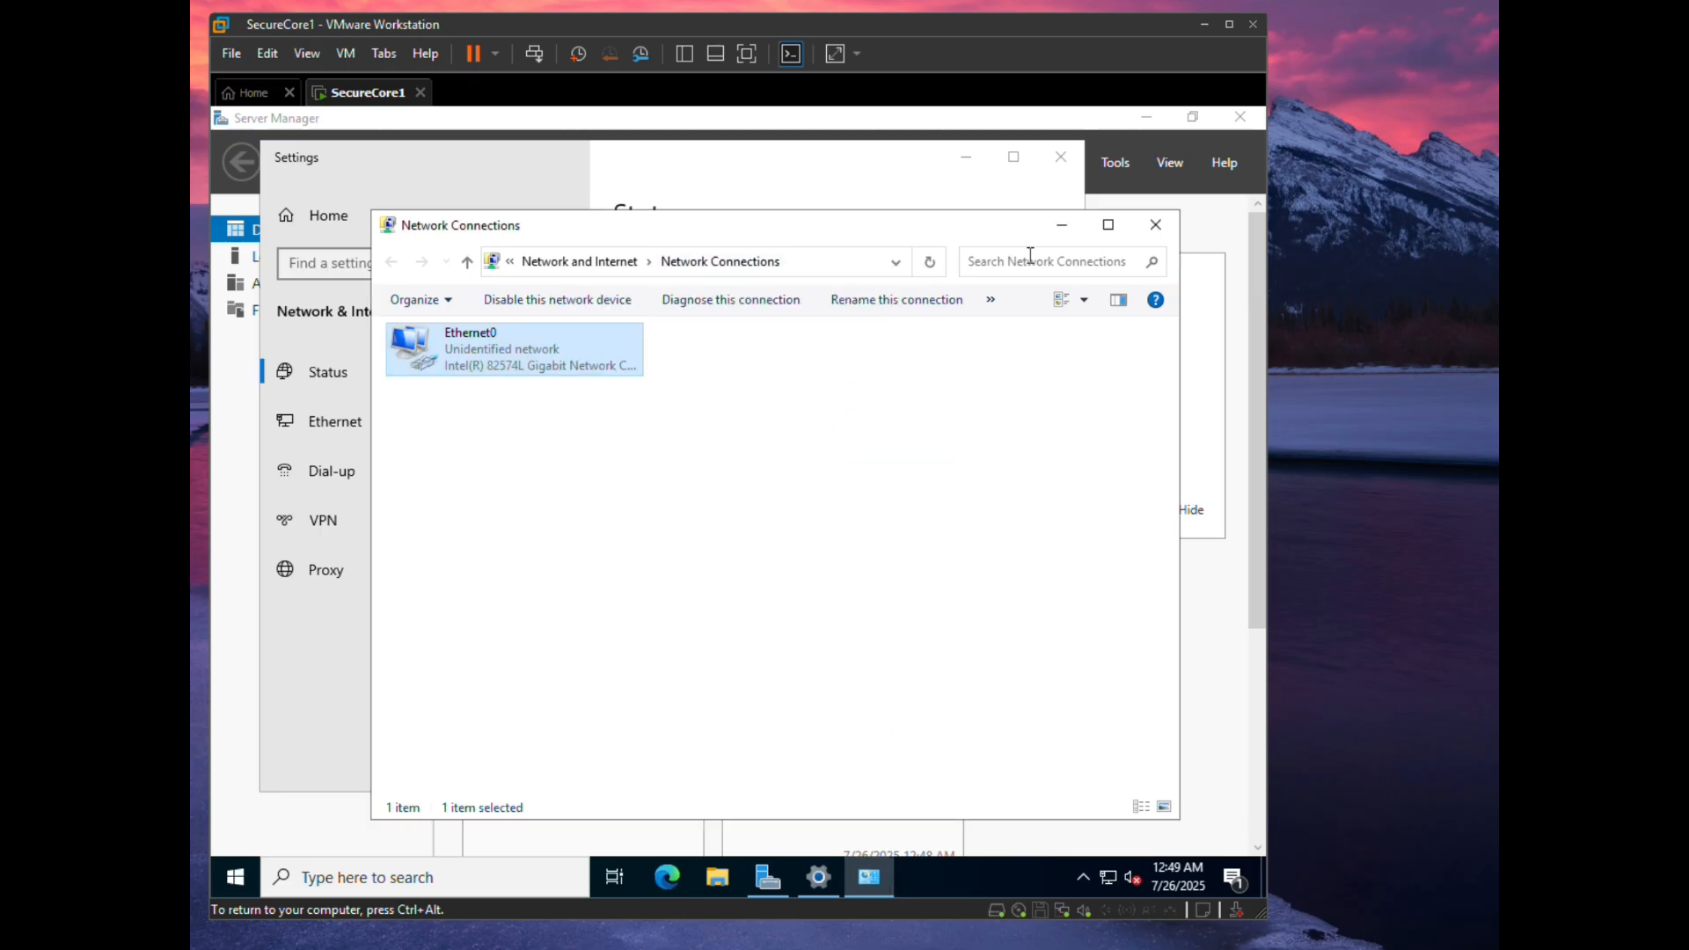
click(1152, 230)
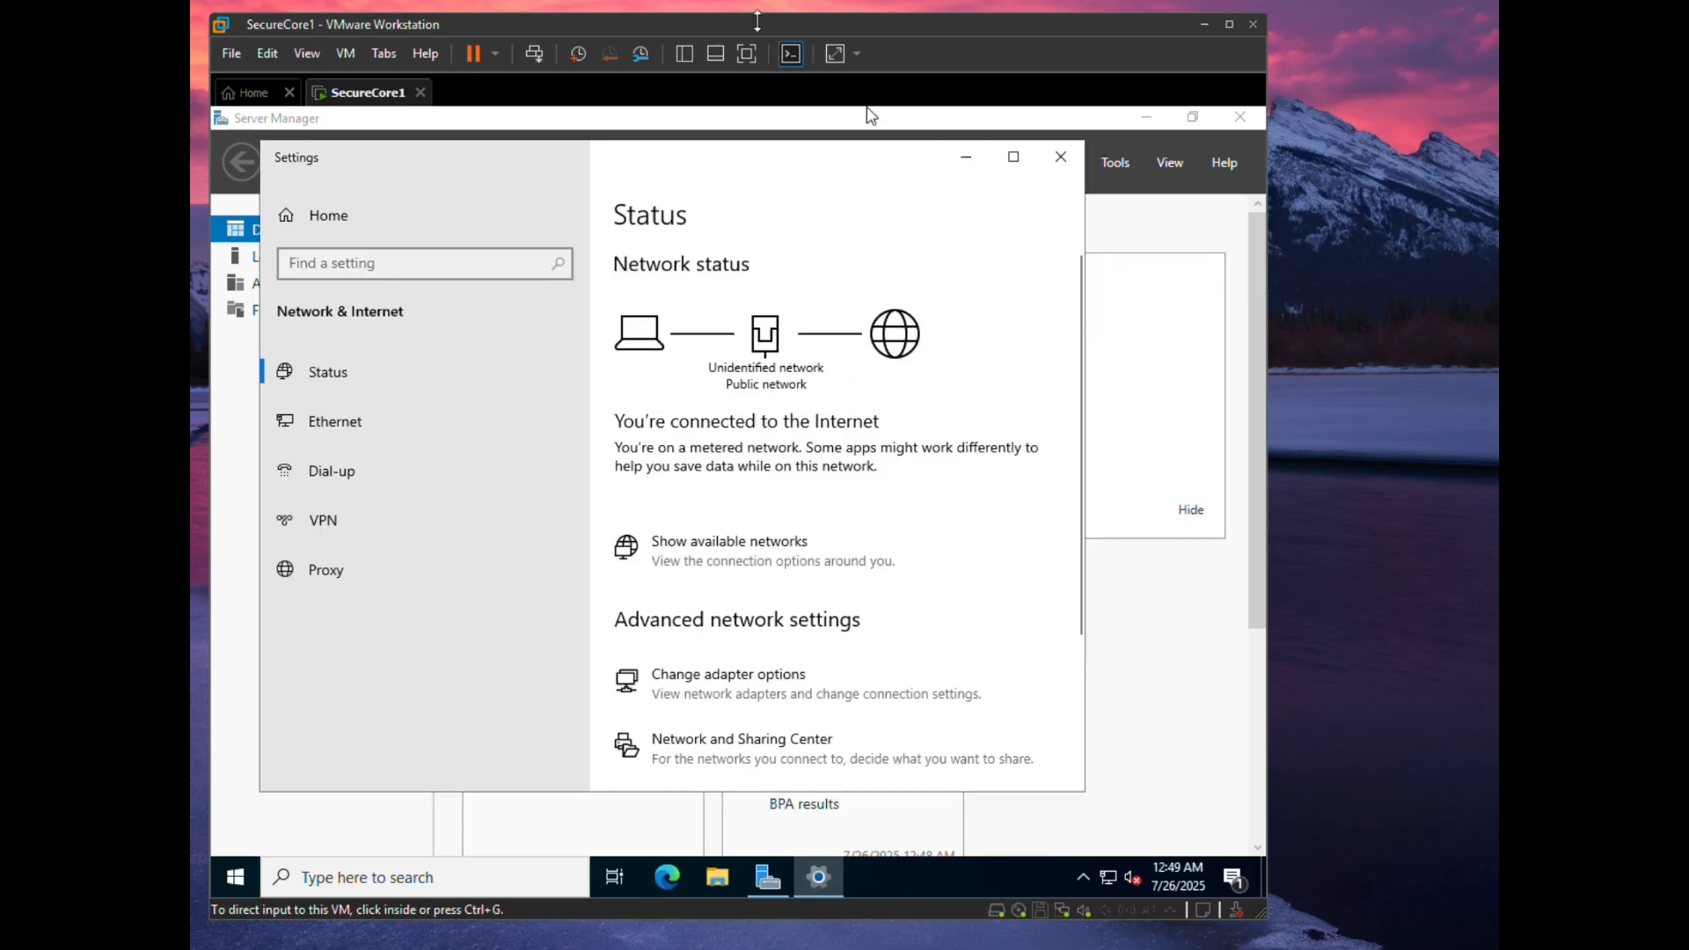
- Close the Network & Internet settings window to reveal the Server Manager dashboard
click(1061, 160)
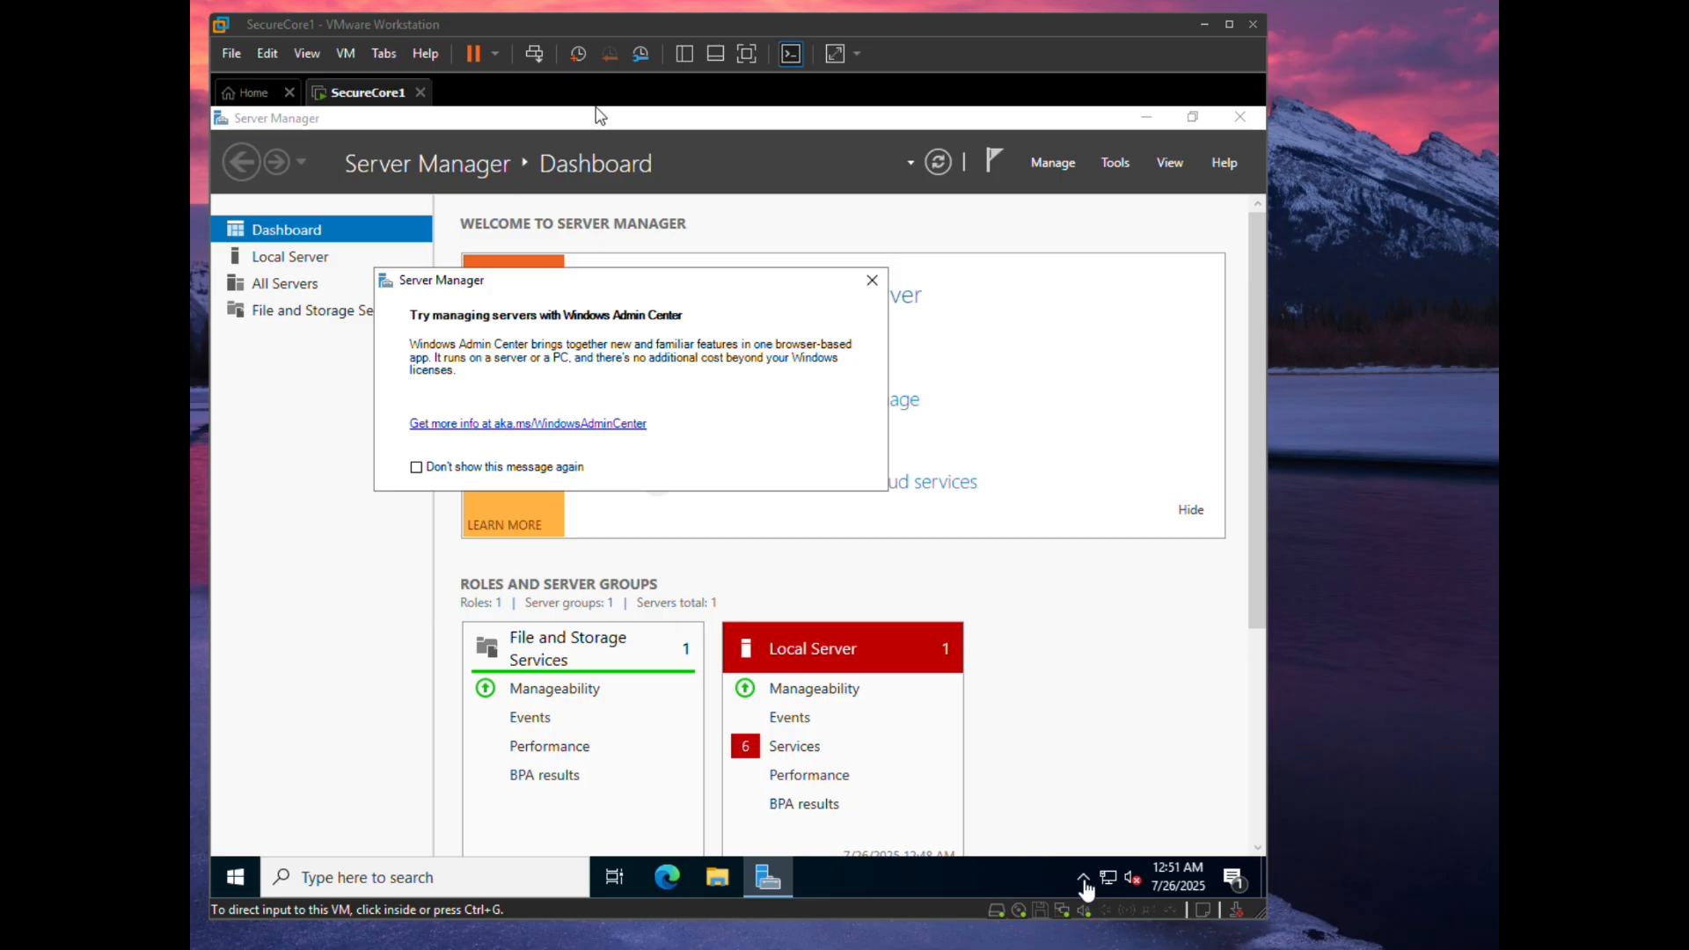
- Search 'windows update' from Start, open Windows Update settings and run Check for updates
click(248, 890)
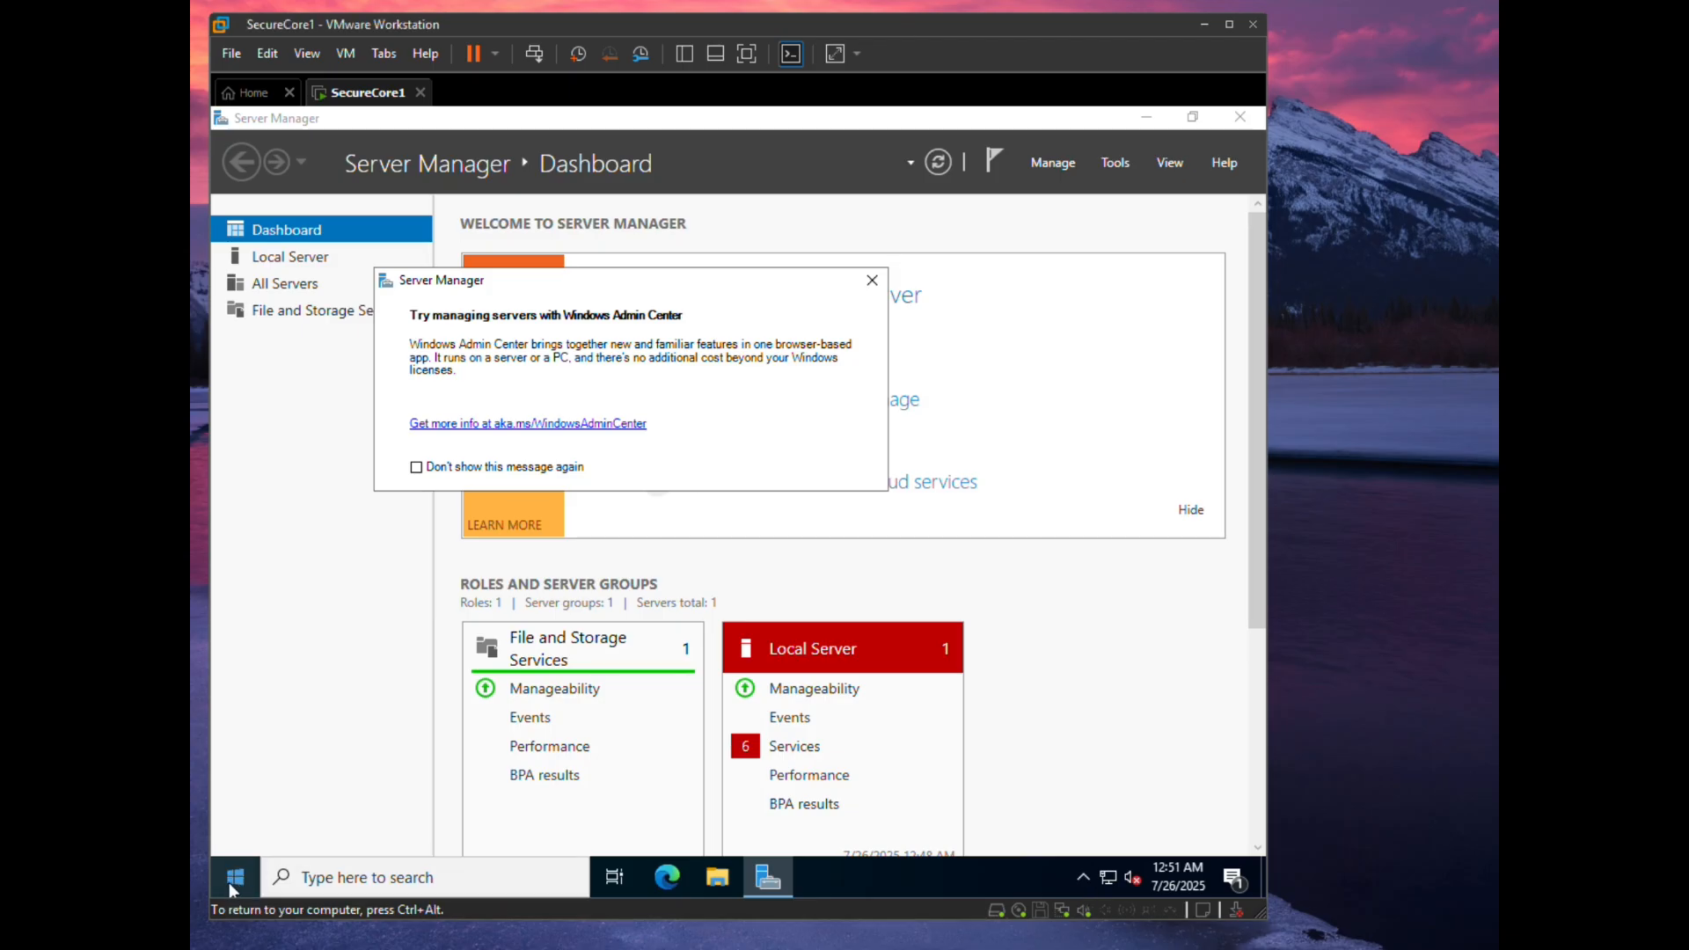
click(233, 879)
text(w)
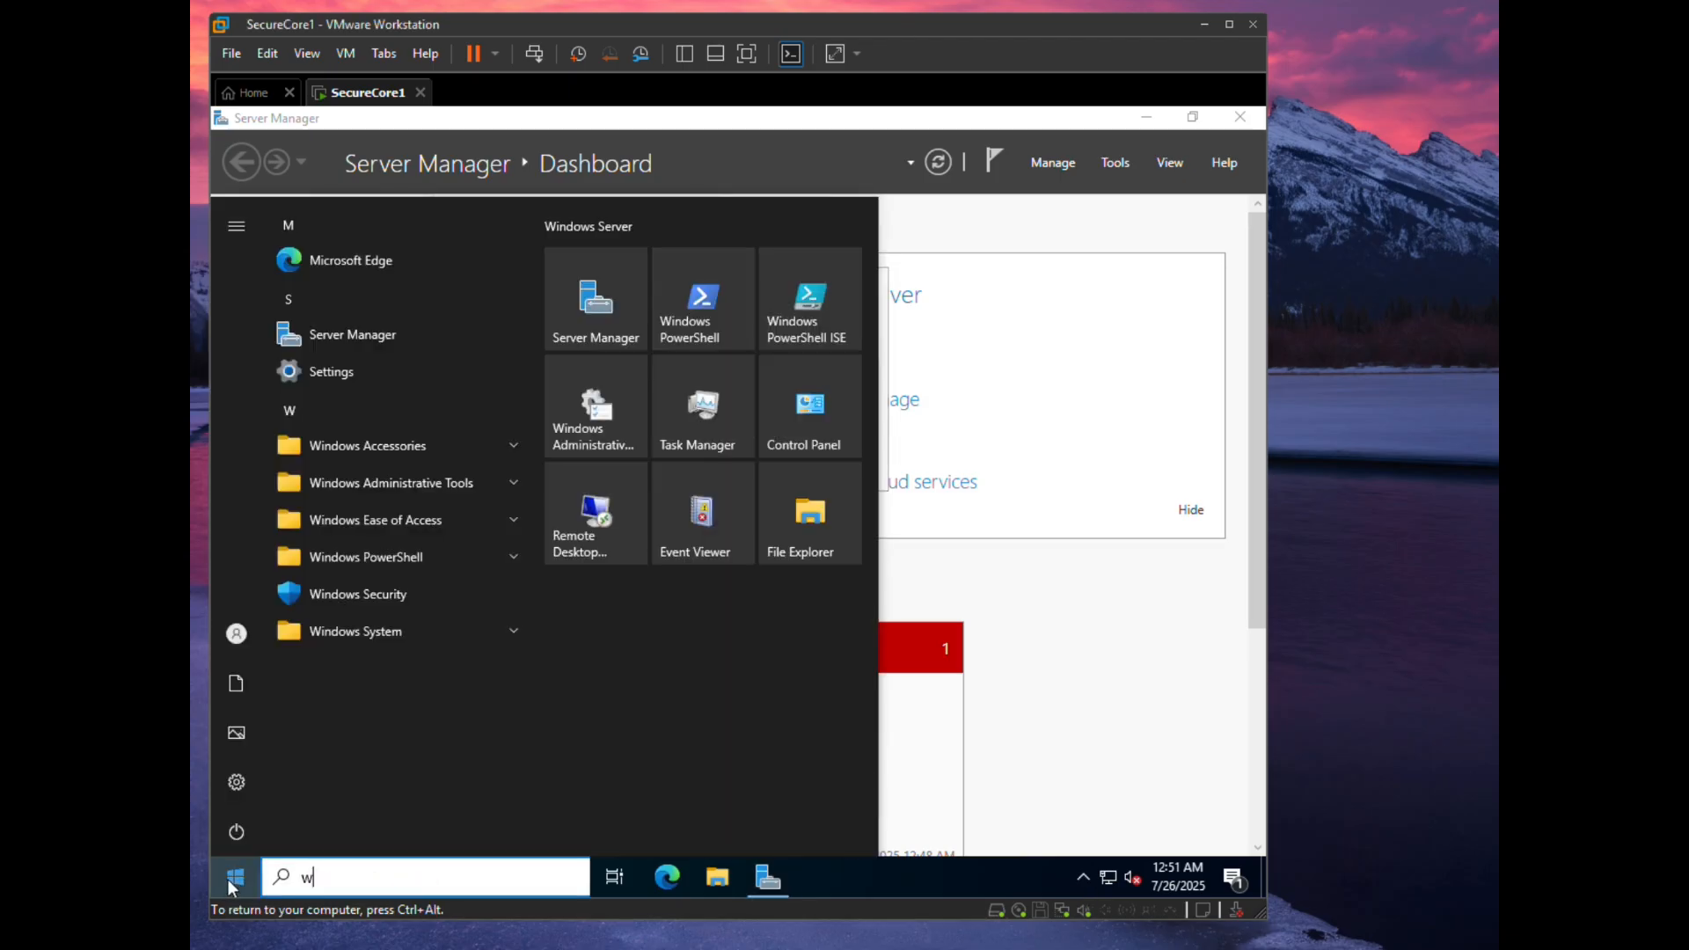
text(indows)
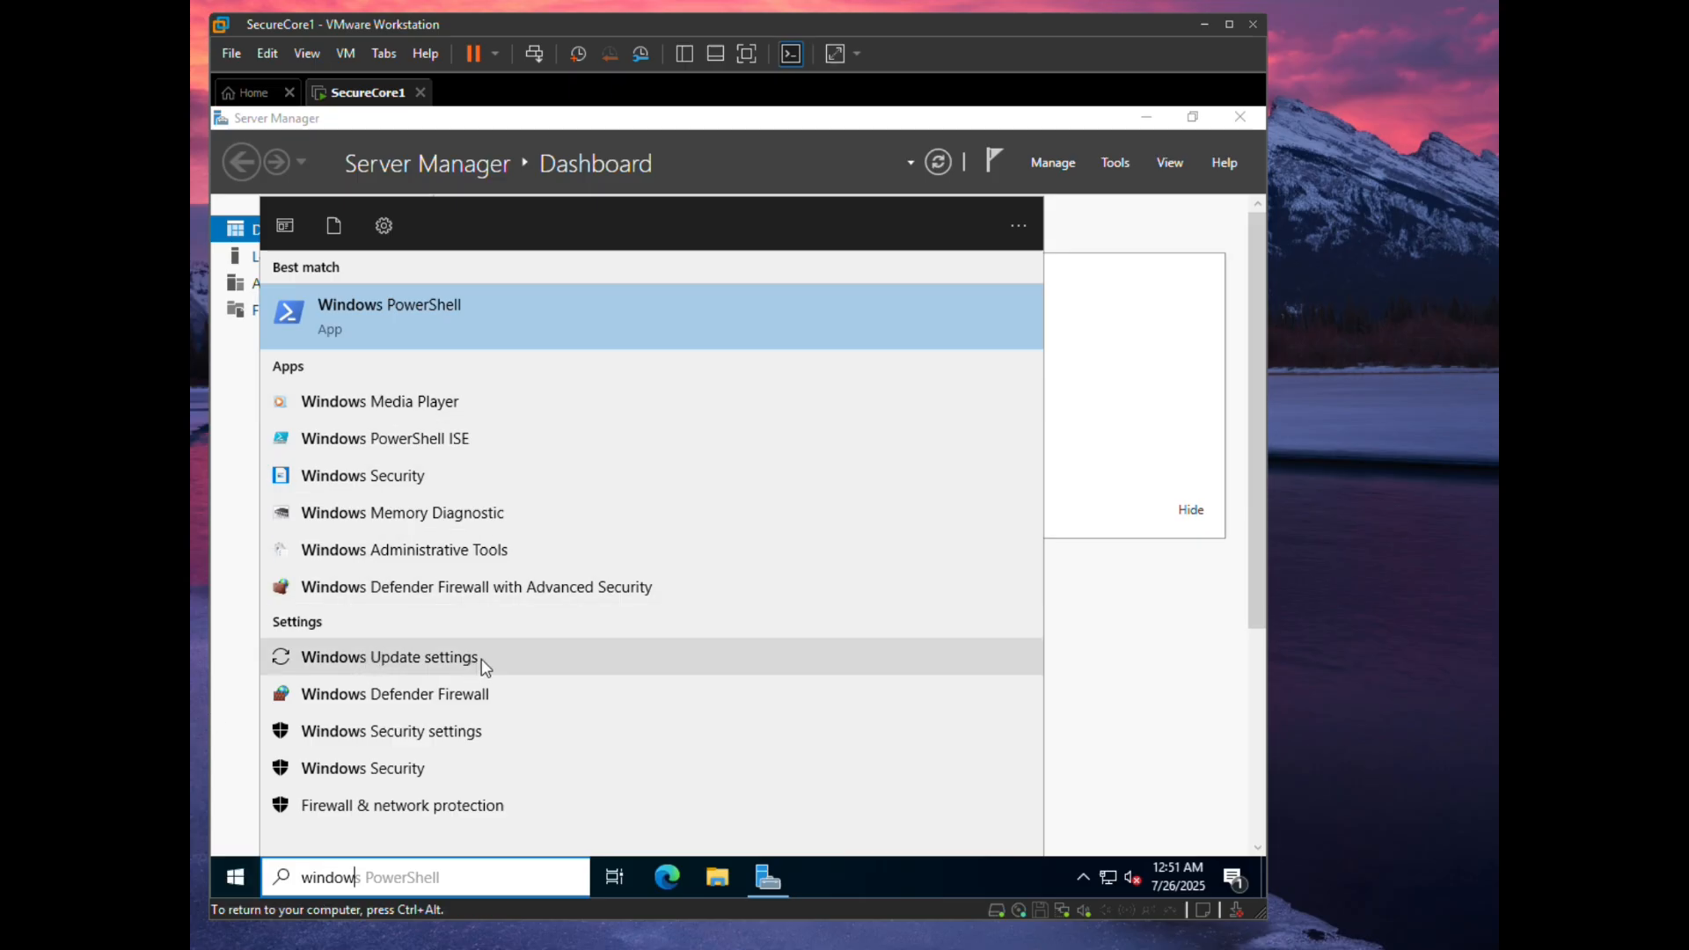
text( update)
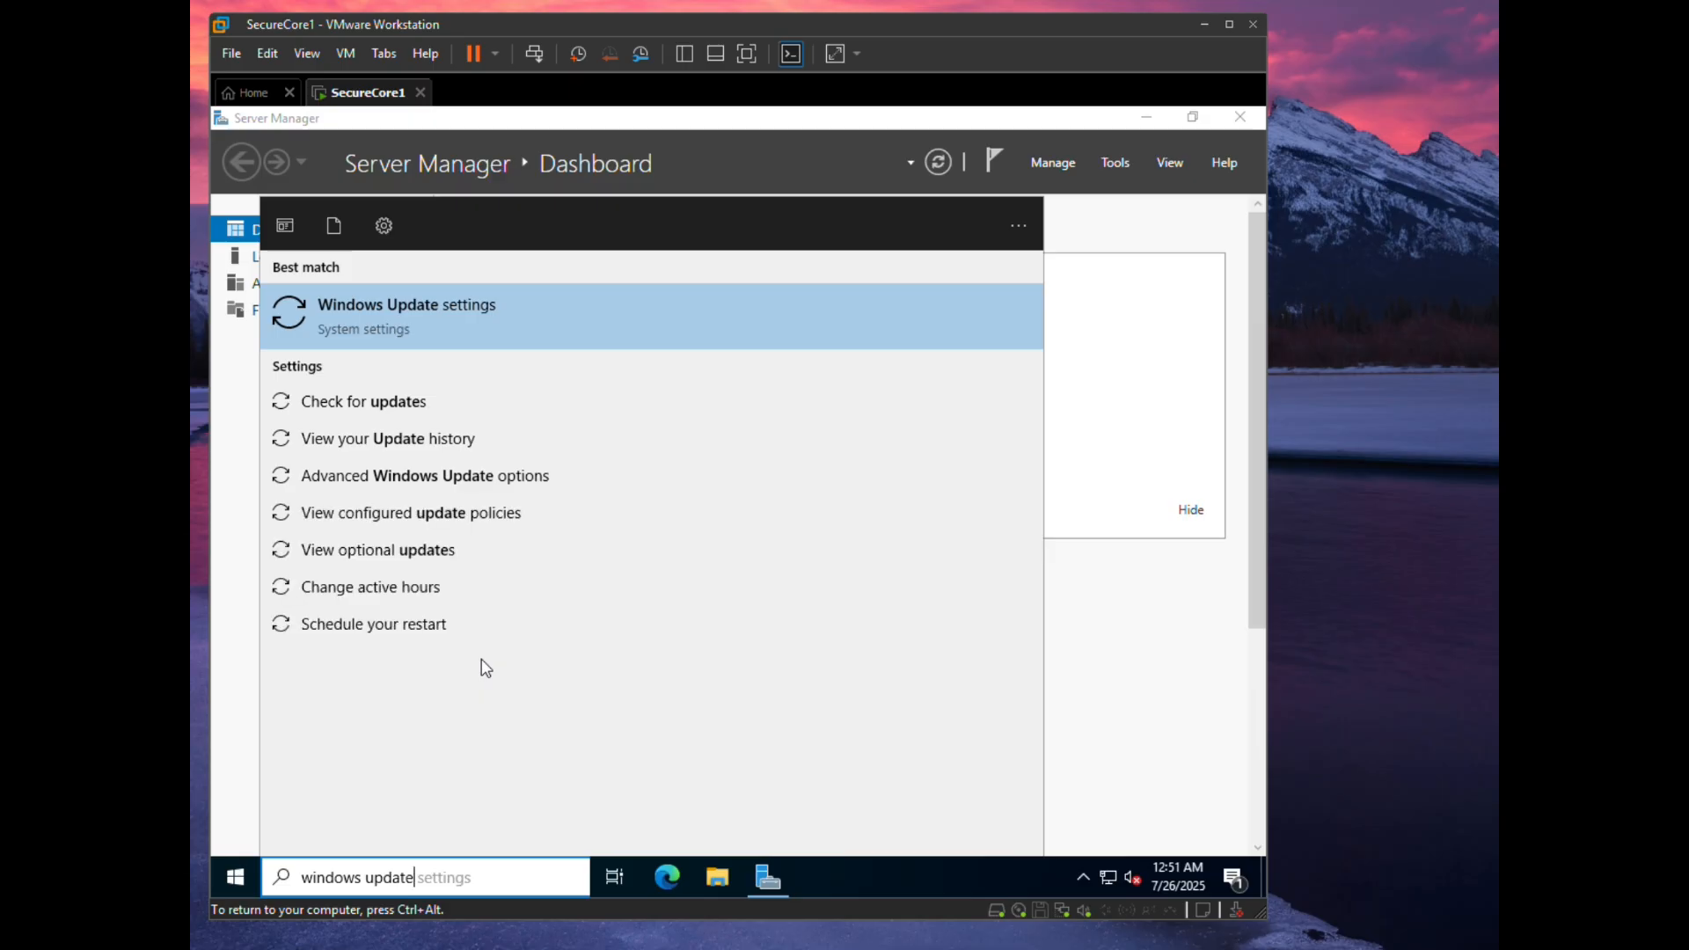
click(375, 399)
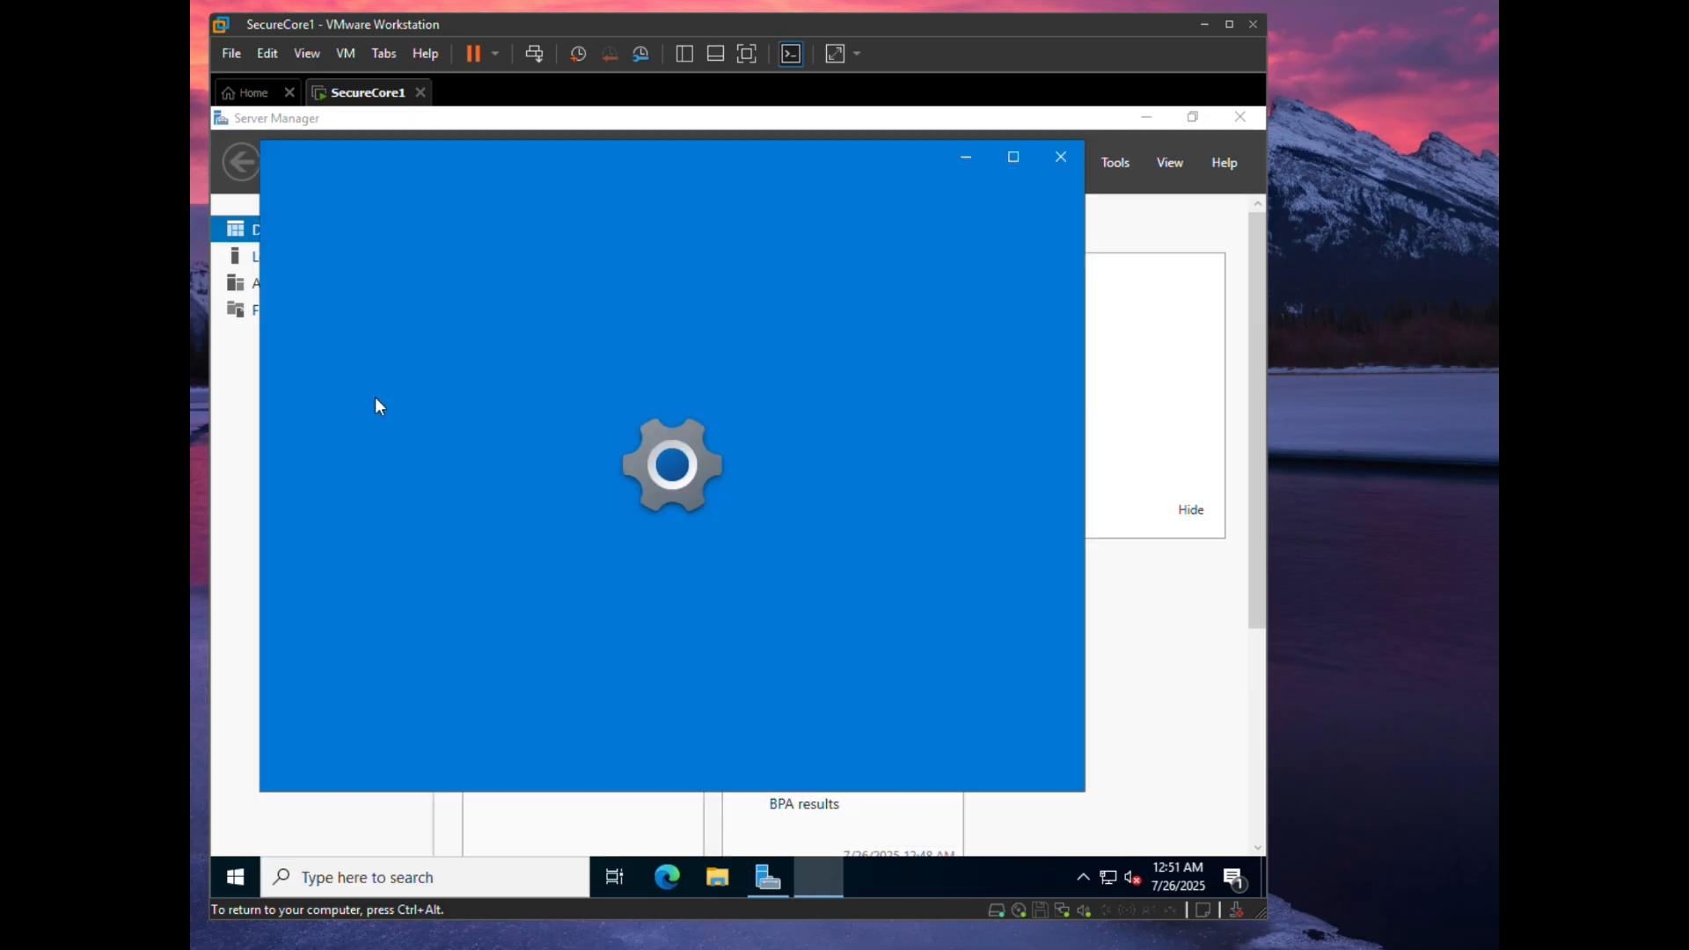
click(719, 357)
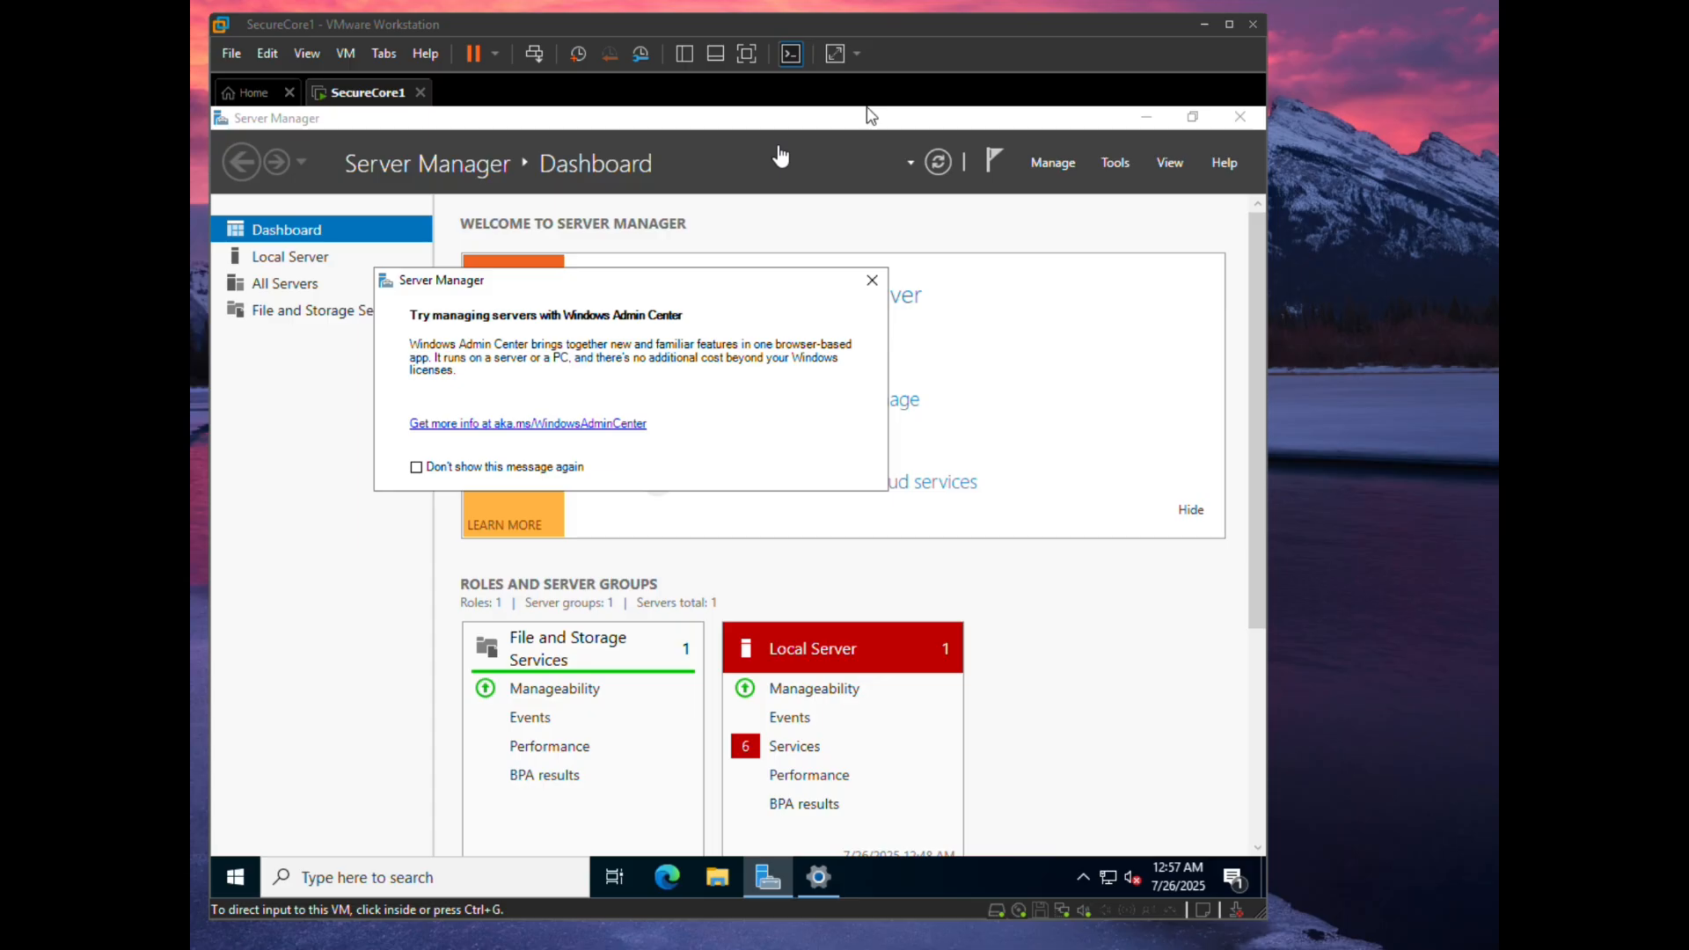
- Close the Windows Admin Center popup and launch 'Add roles and features' from the Dashboard
click(873, 292)
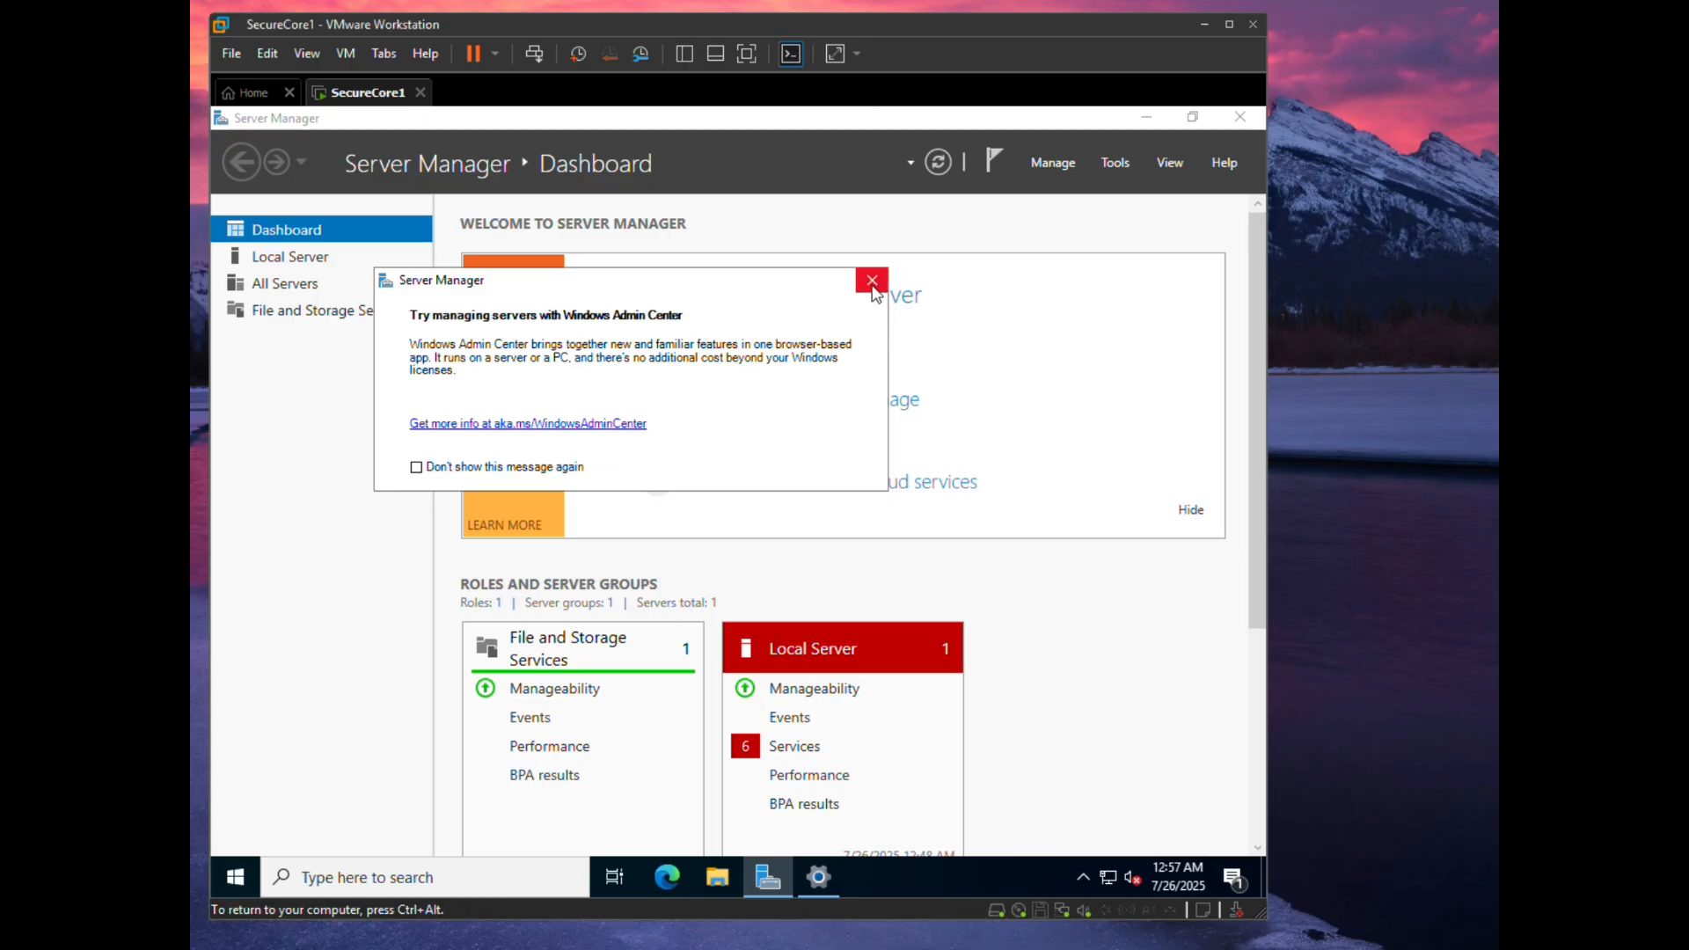
click(874, 292)
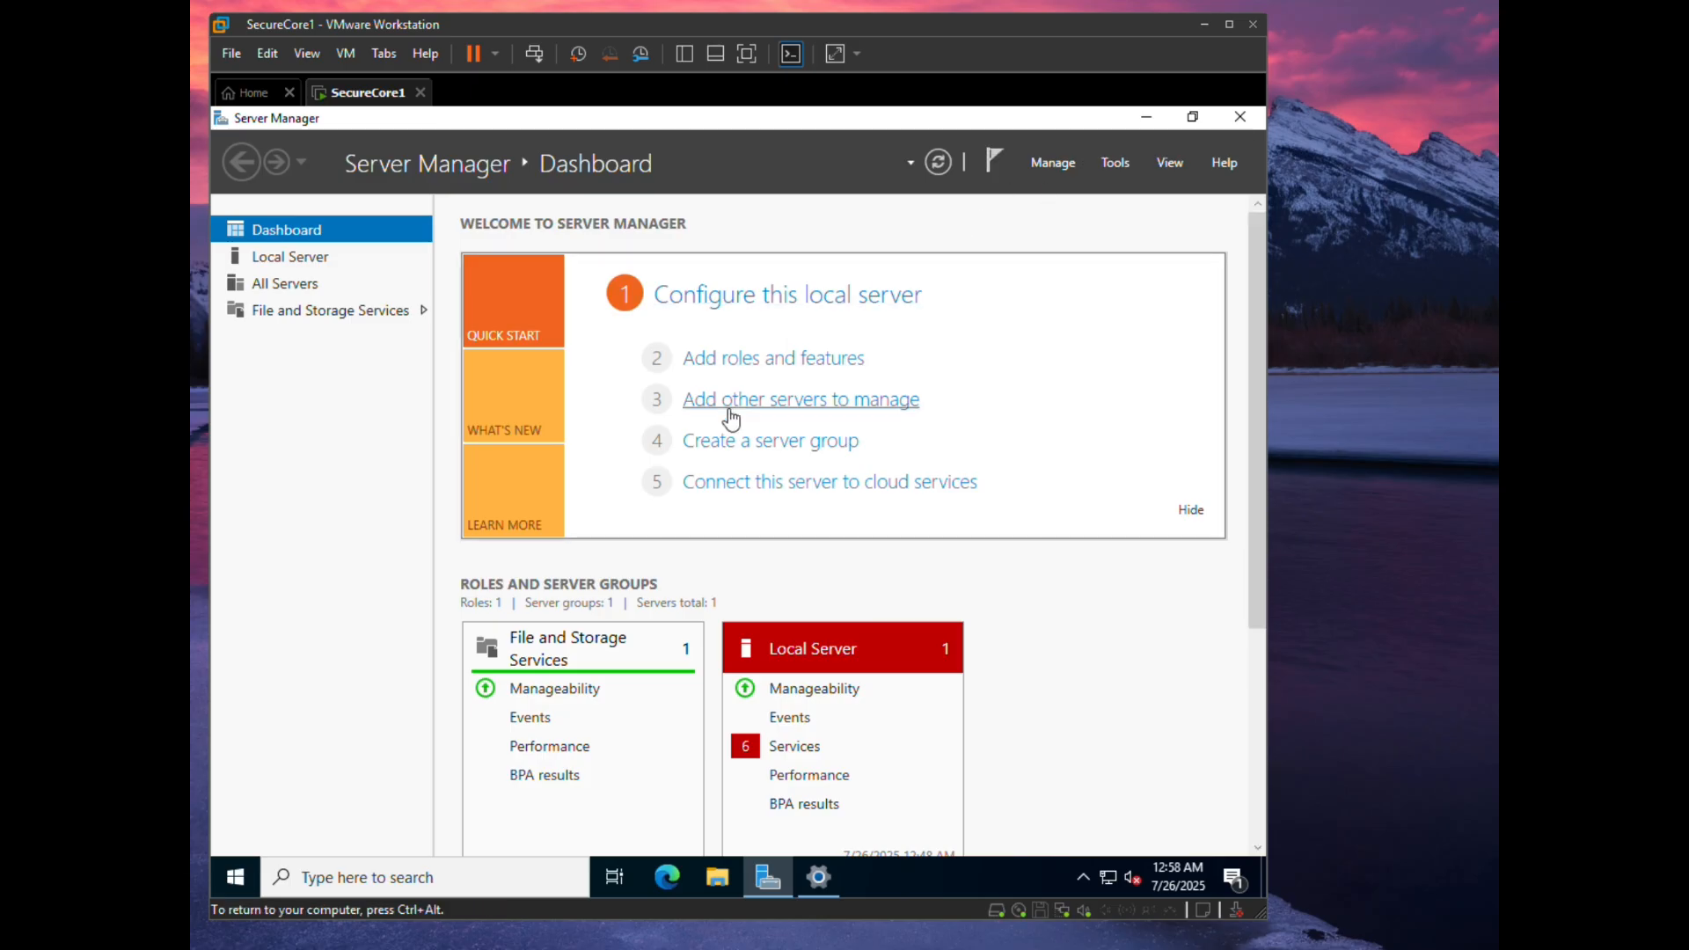
click(818, 363)
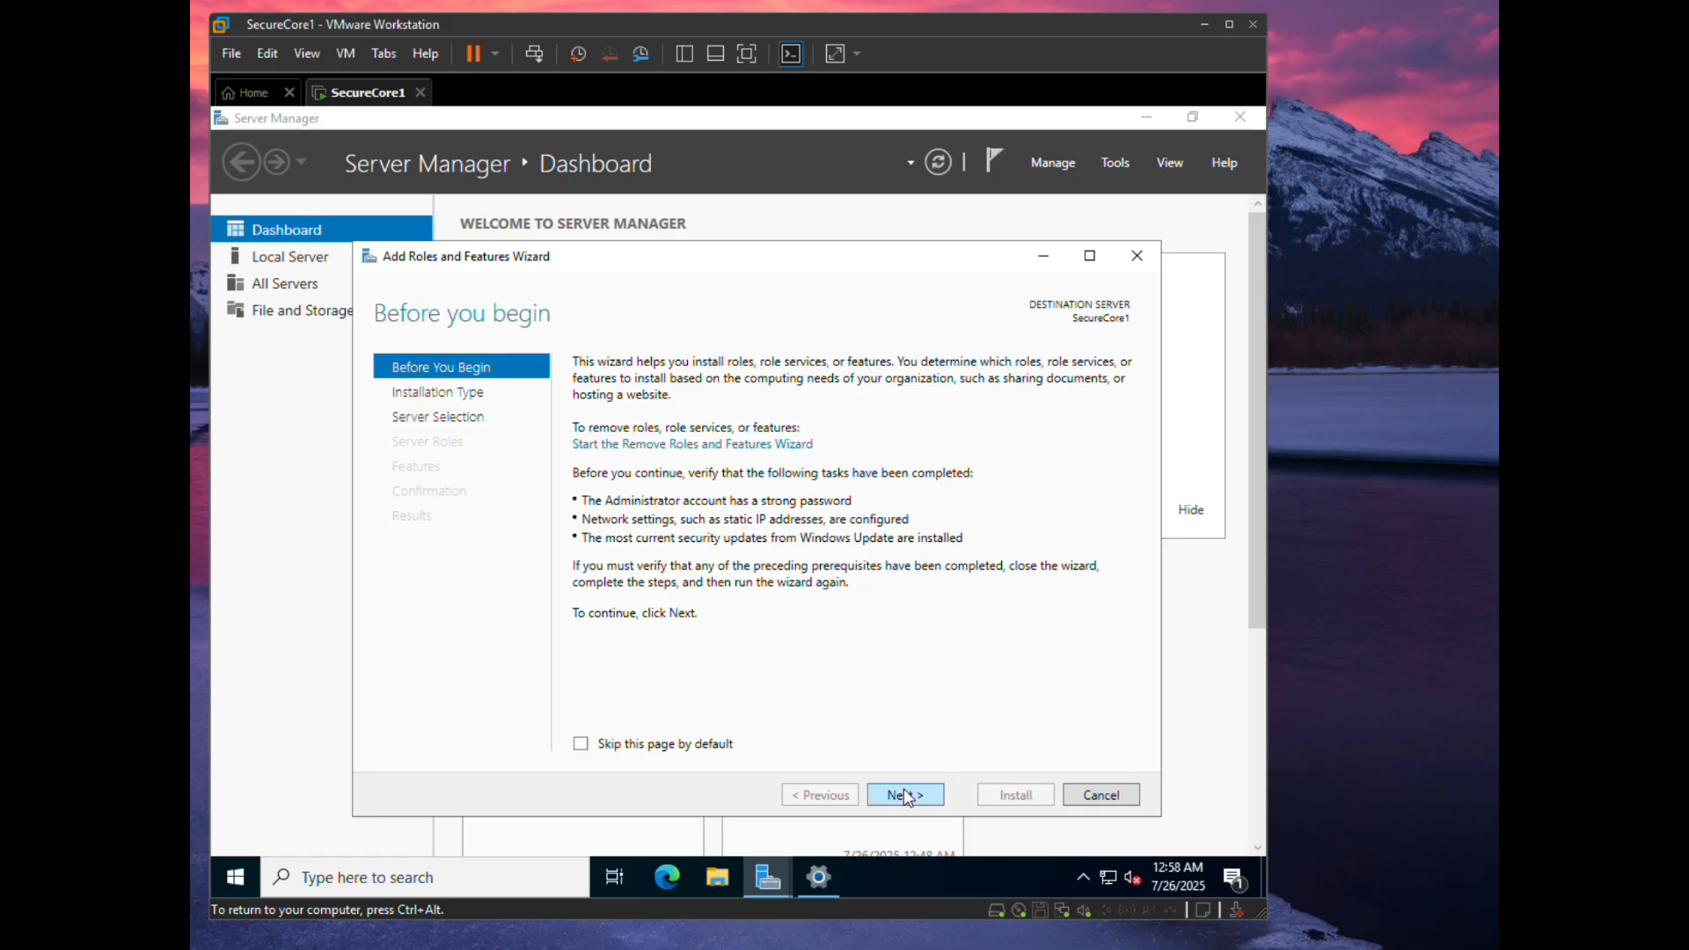
- Choose role-based installation on SecureCore1 and select Active Directory Domain Services with its management features
key(ctrl+alt)
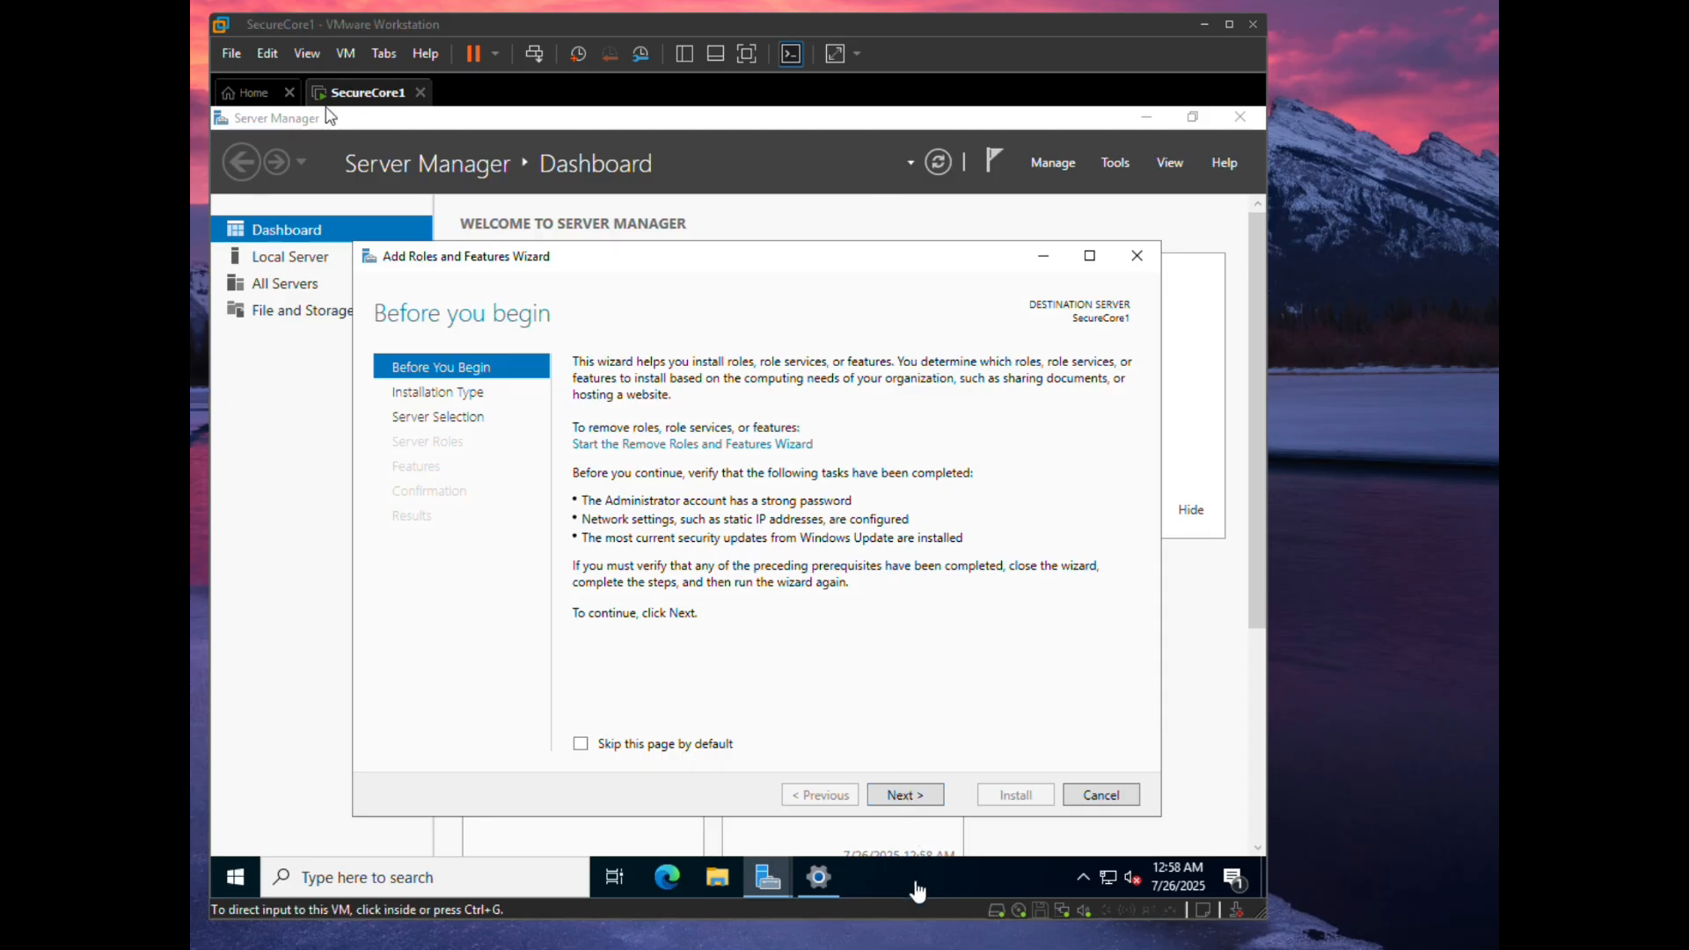
click(917, 796)
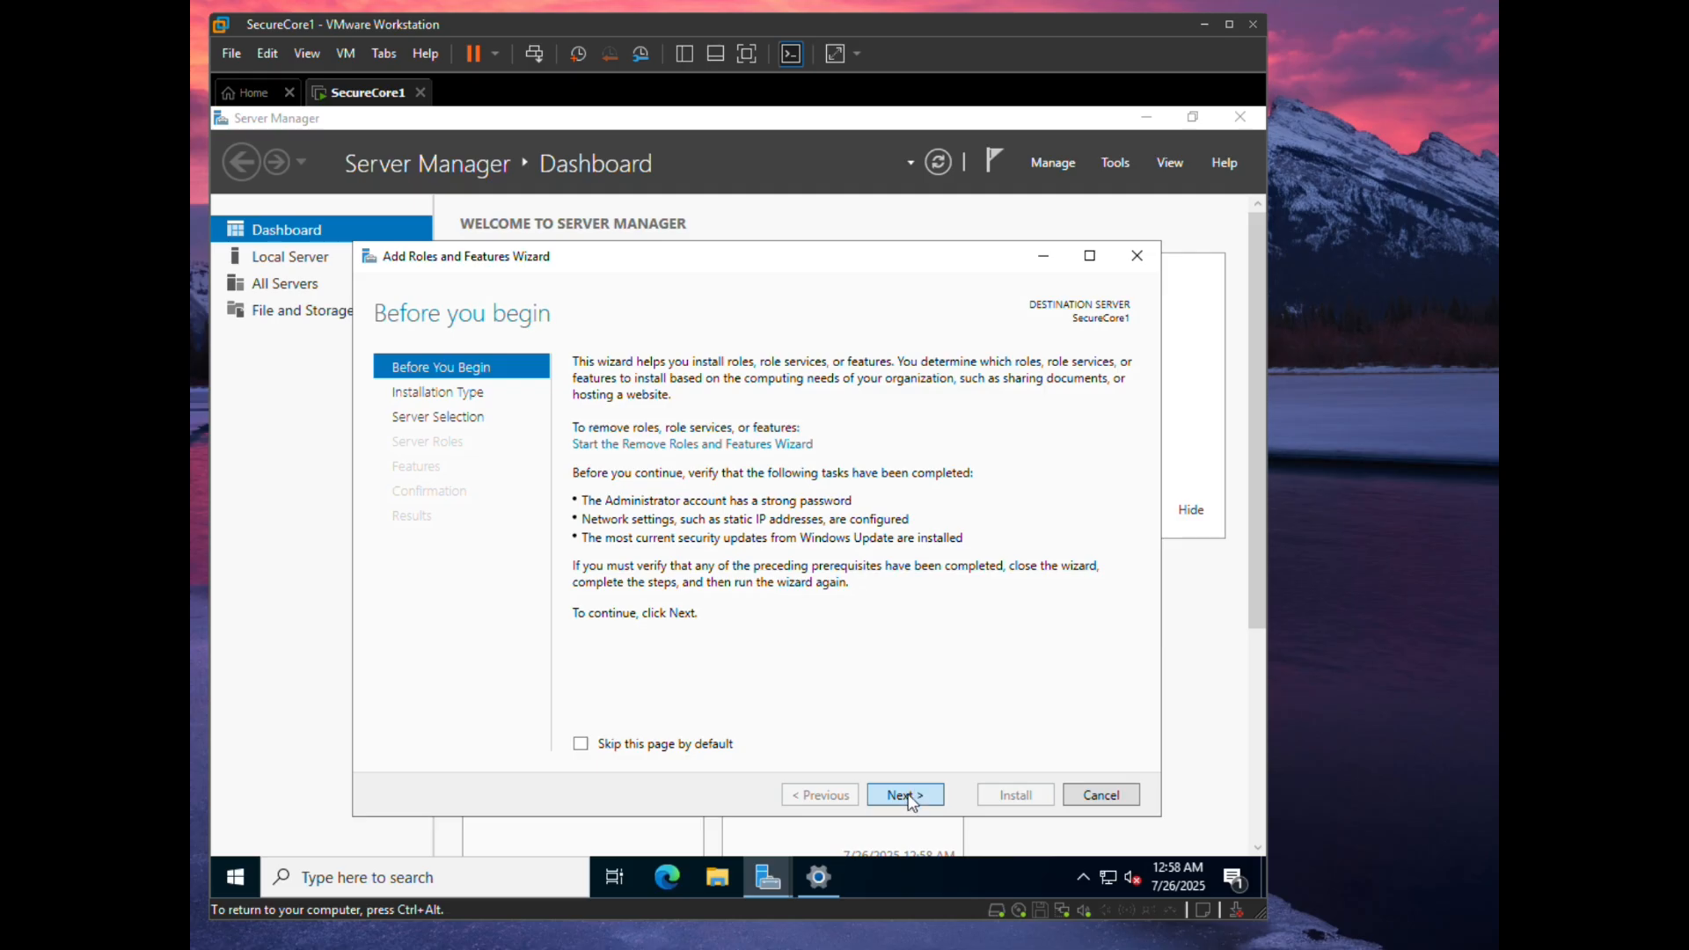
click(915, 798)
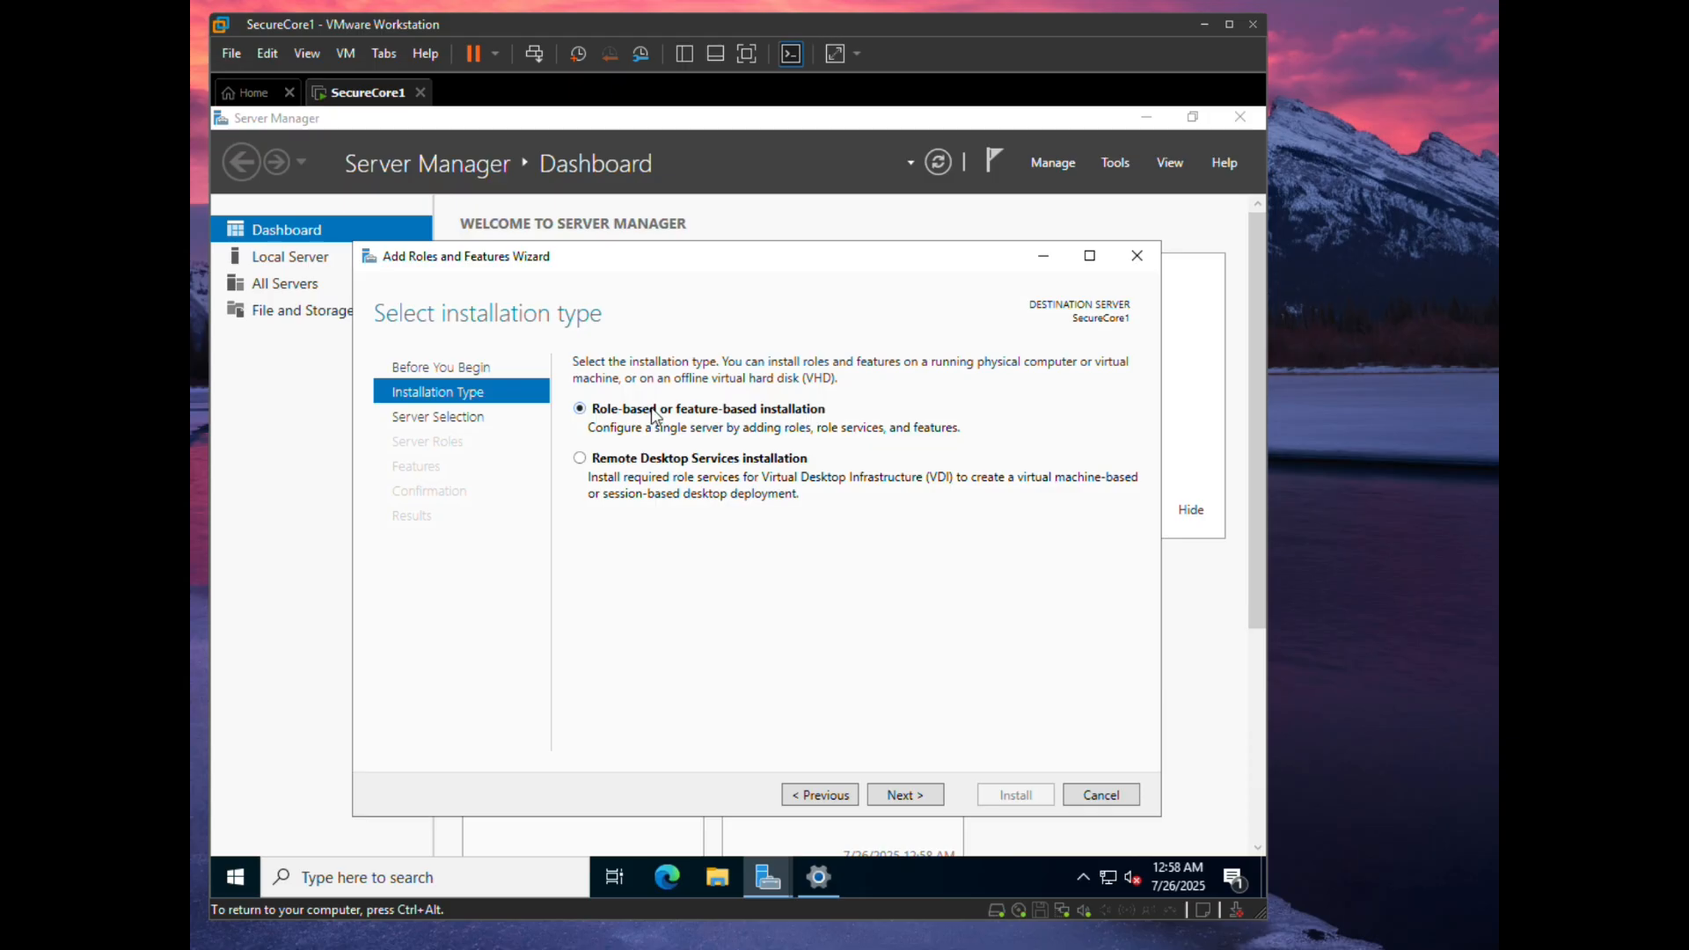
click(895, 796)
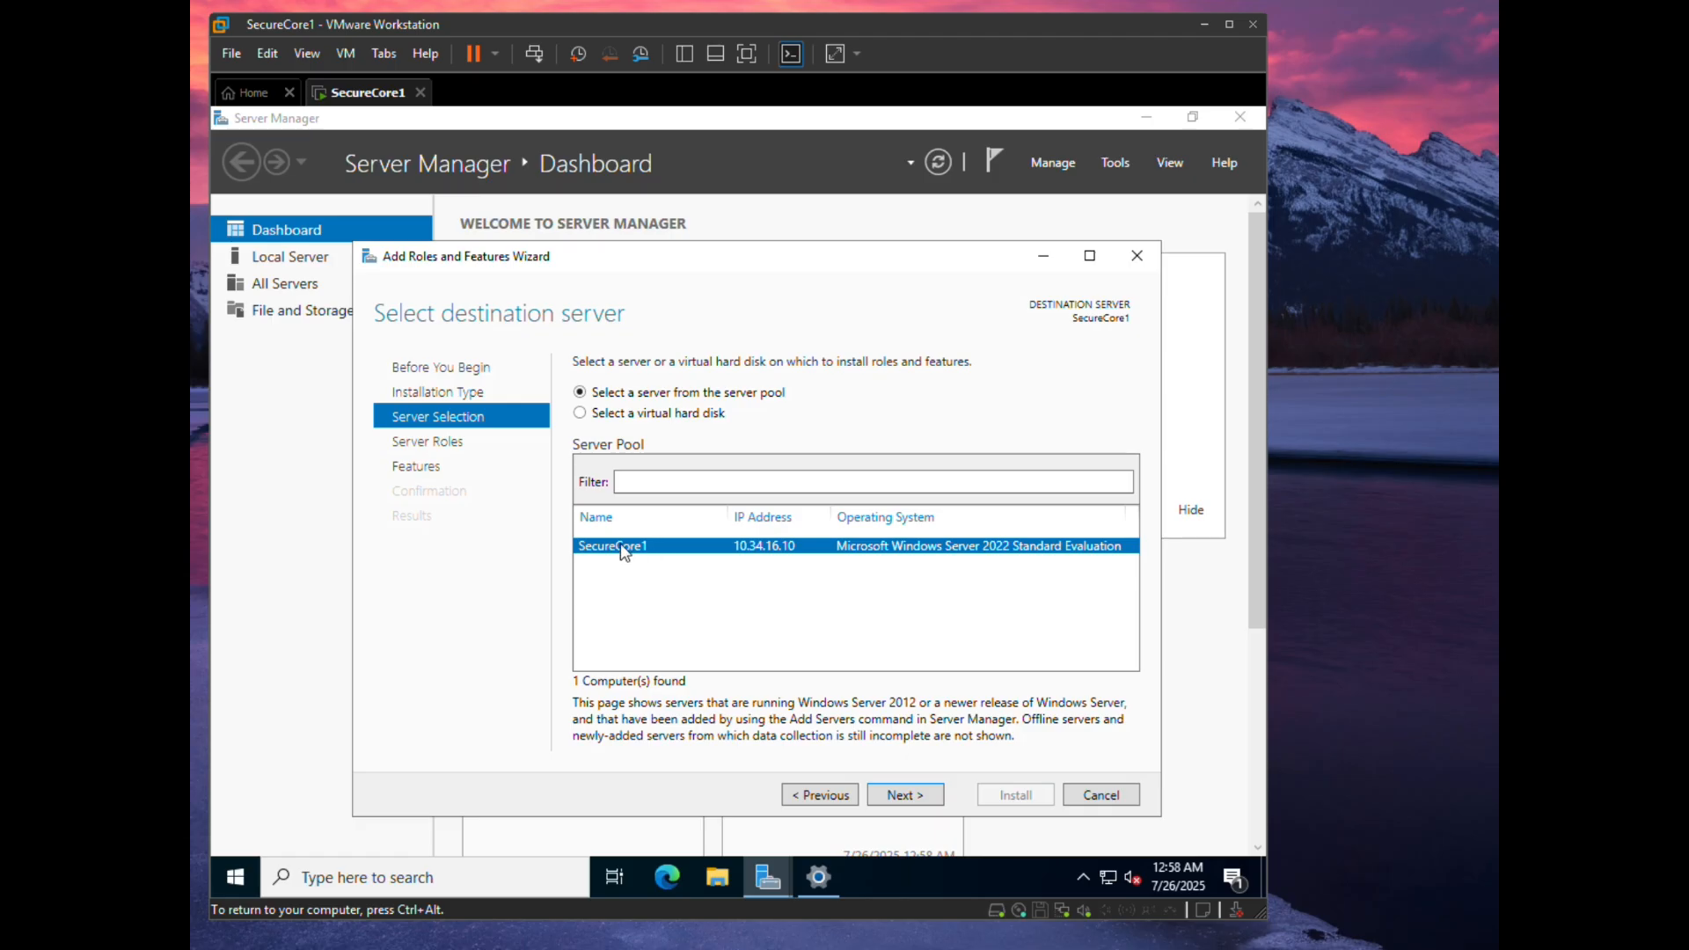
click(915, 796)
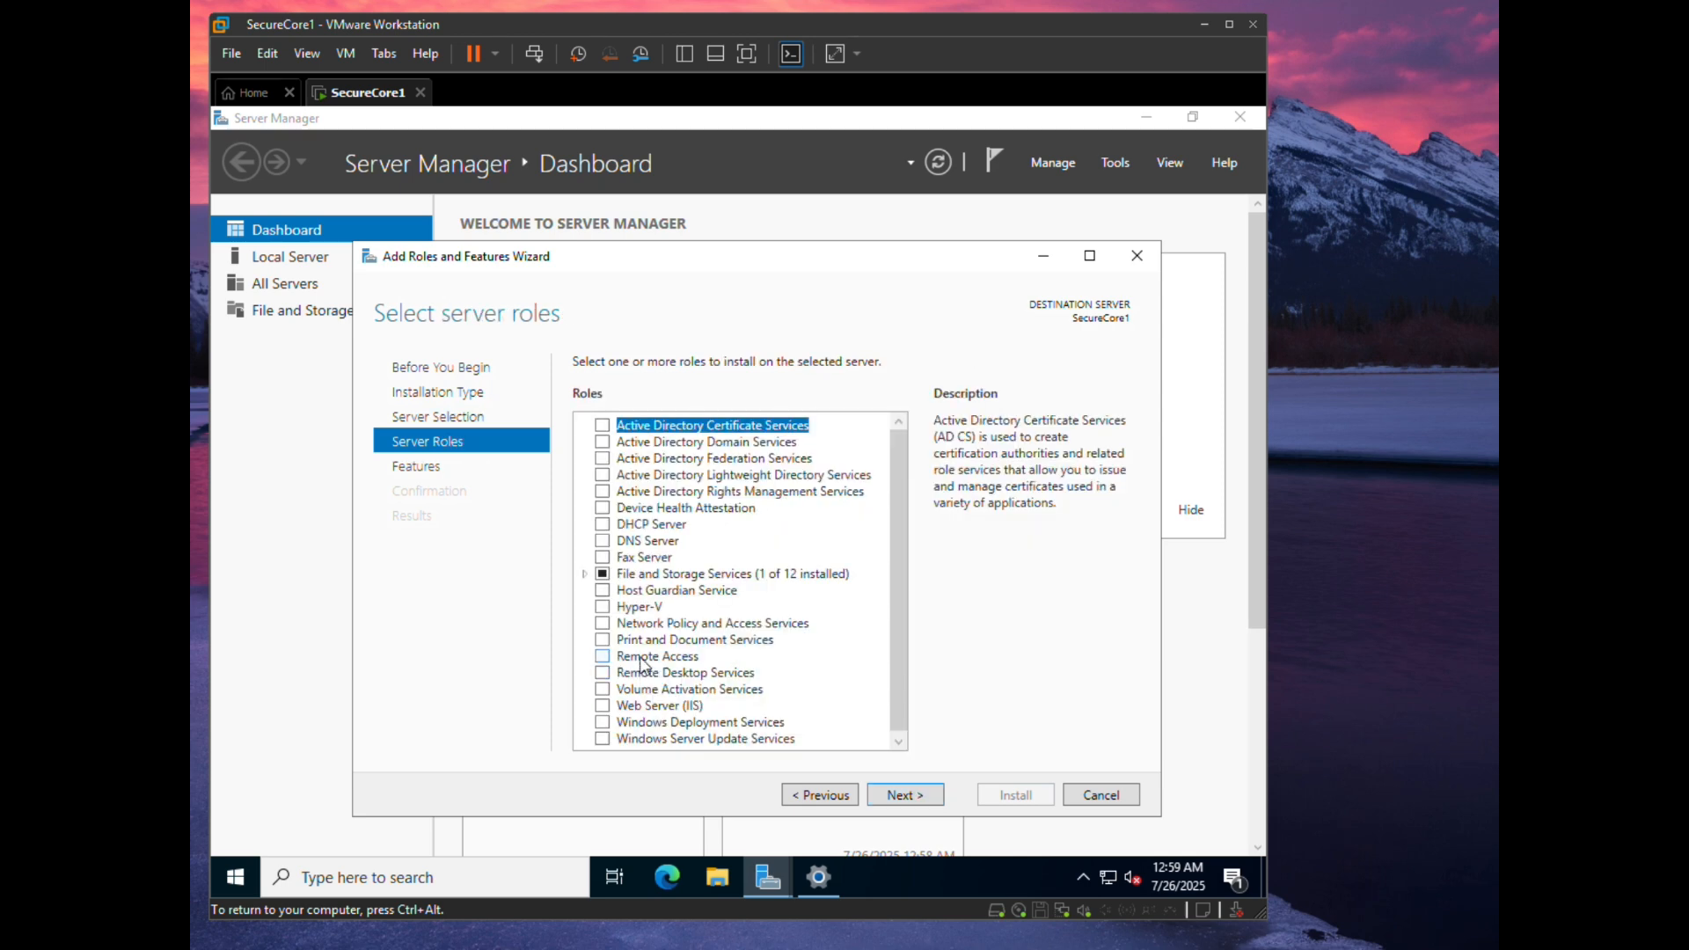
click(603, 441)
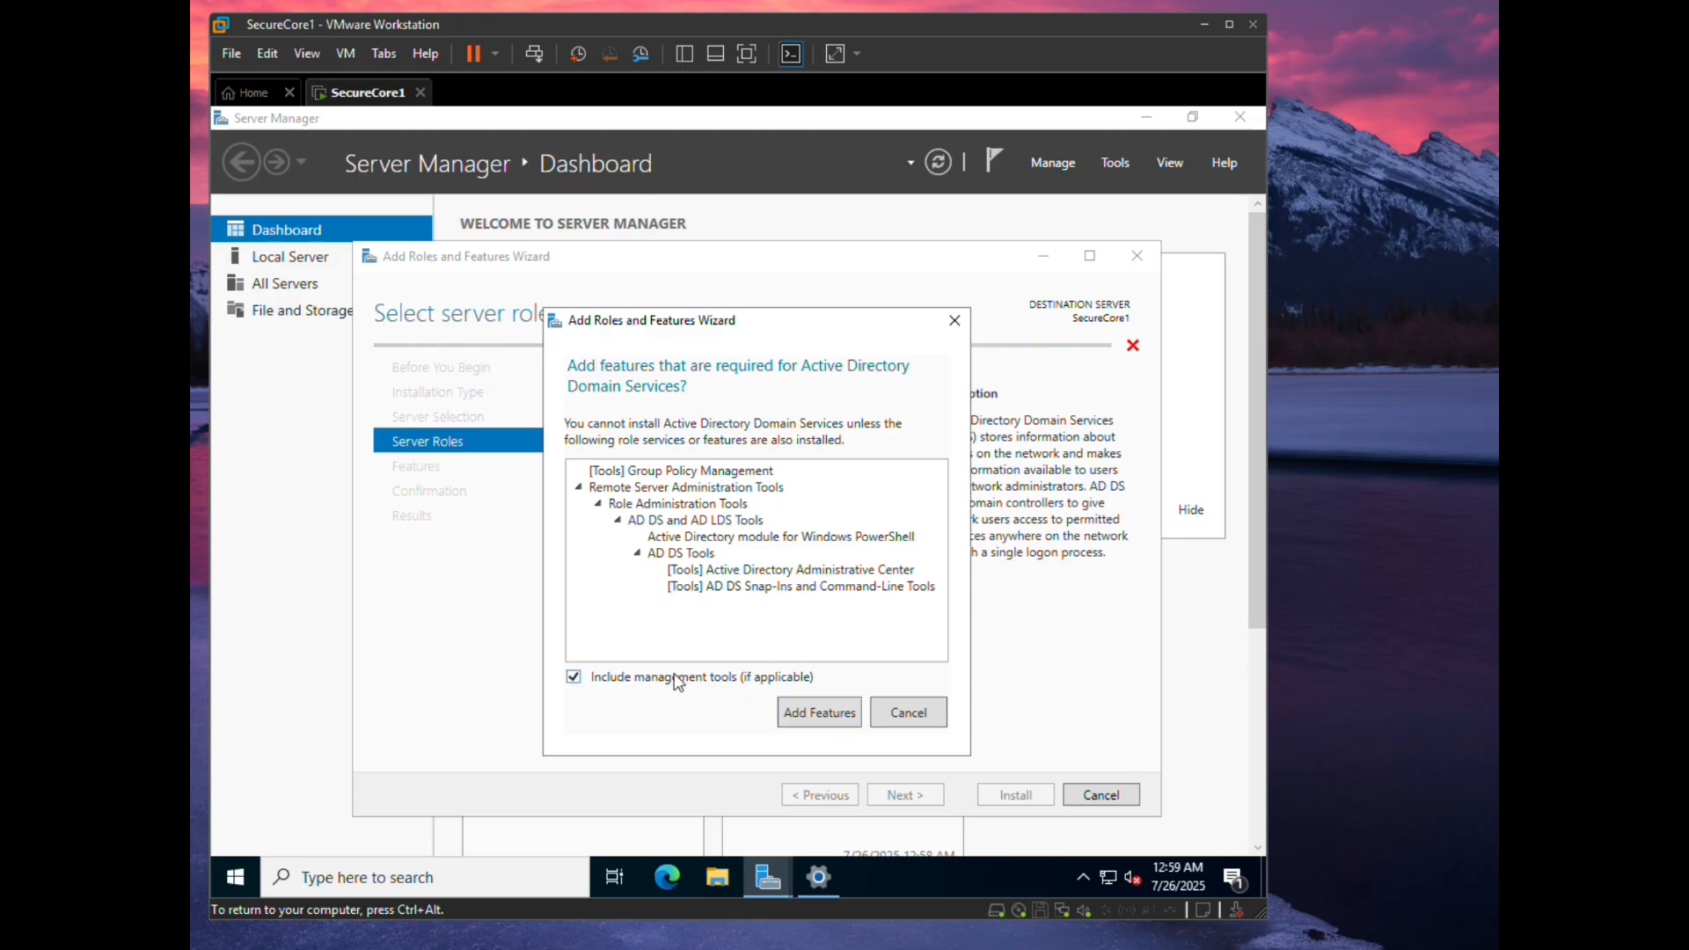
click(831, 717)
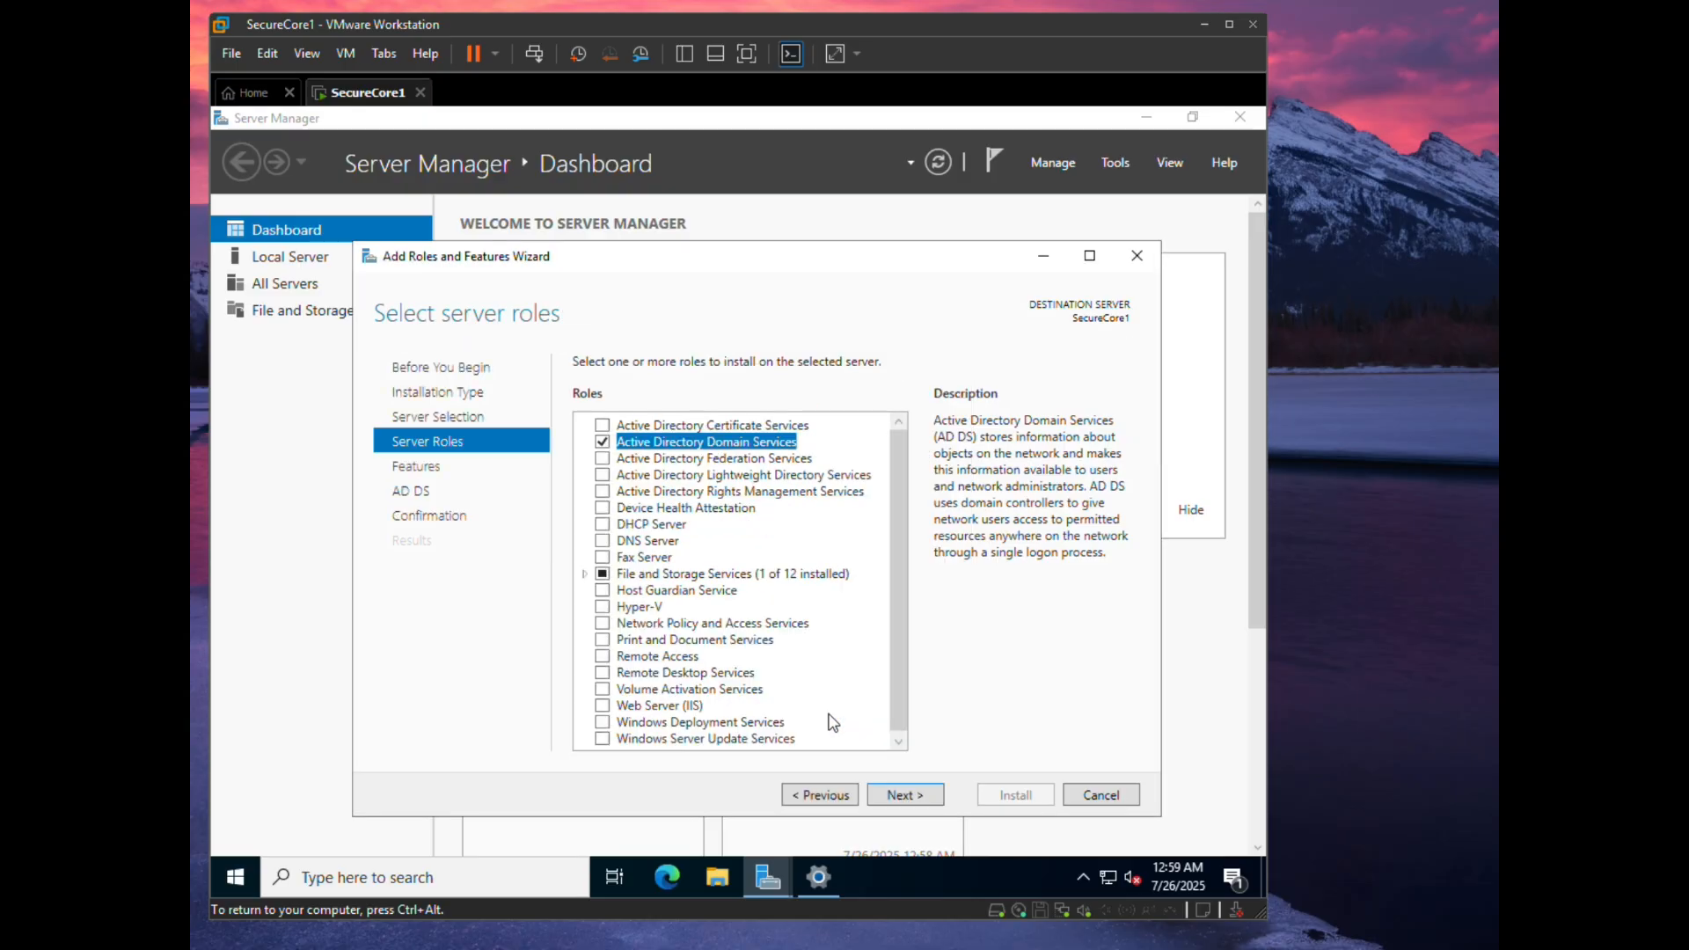
- Move past the Features and AD DS pages and start the installation
click(903, 797)
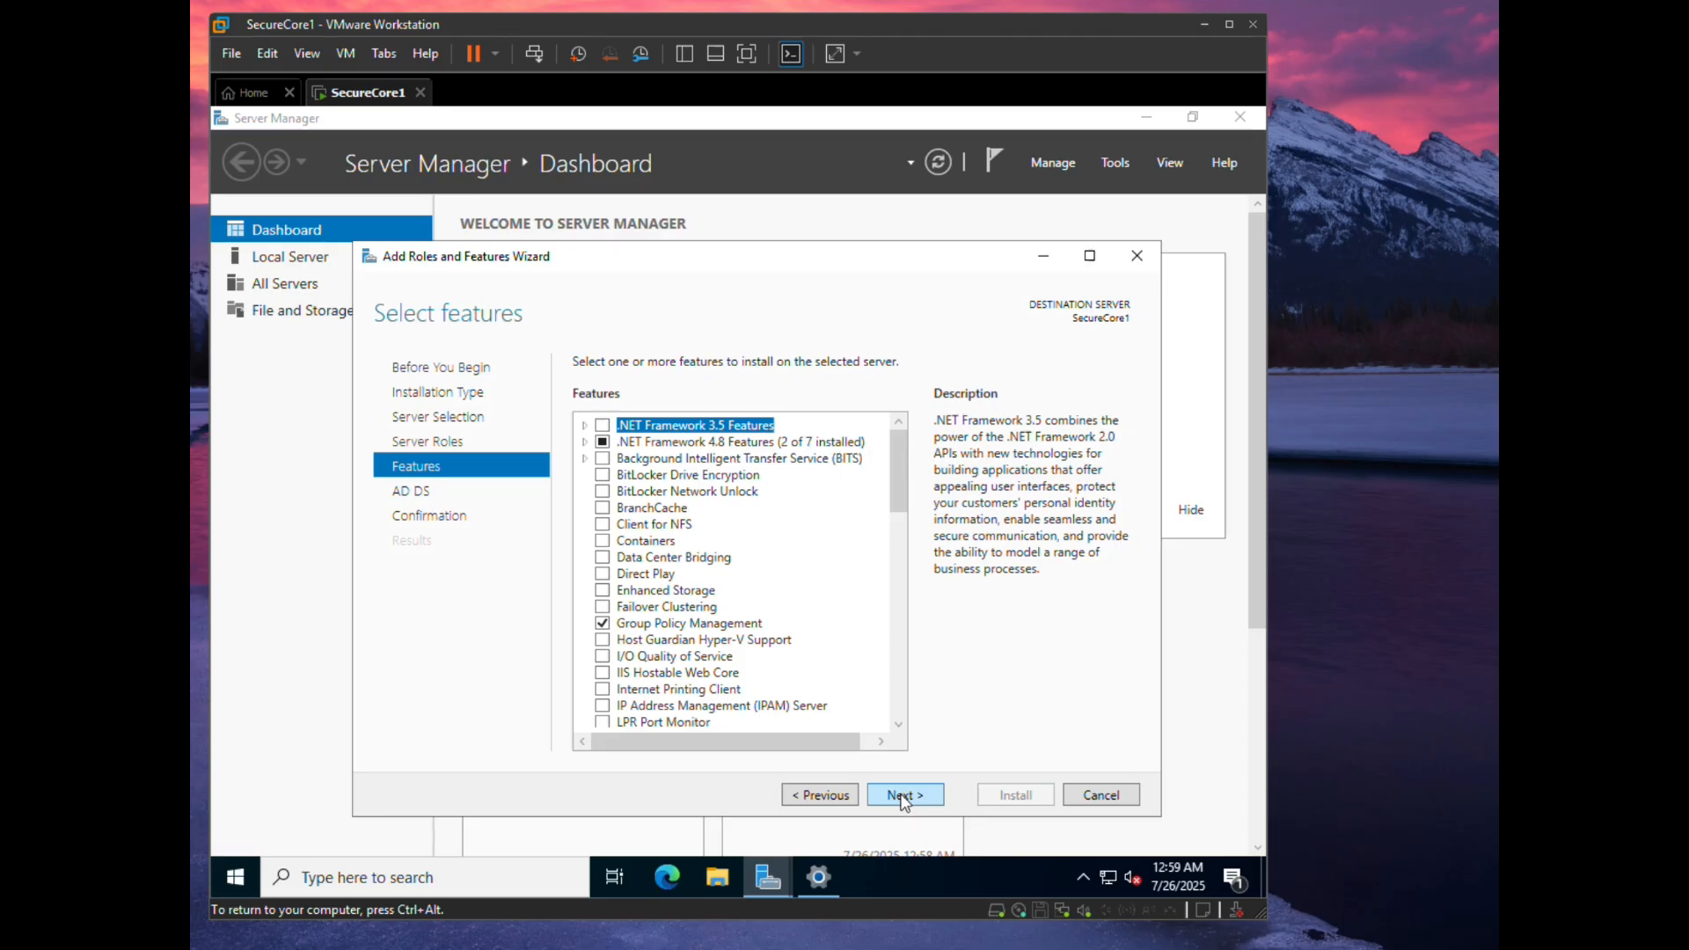
click(903, 797)
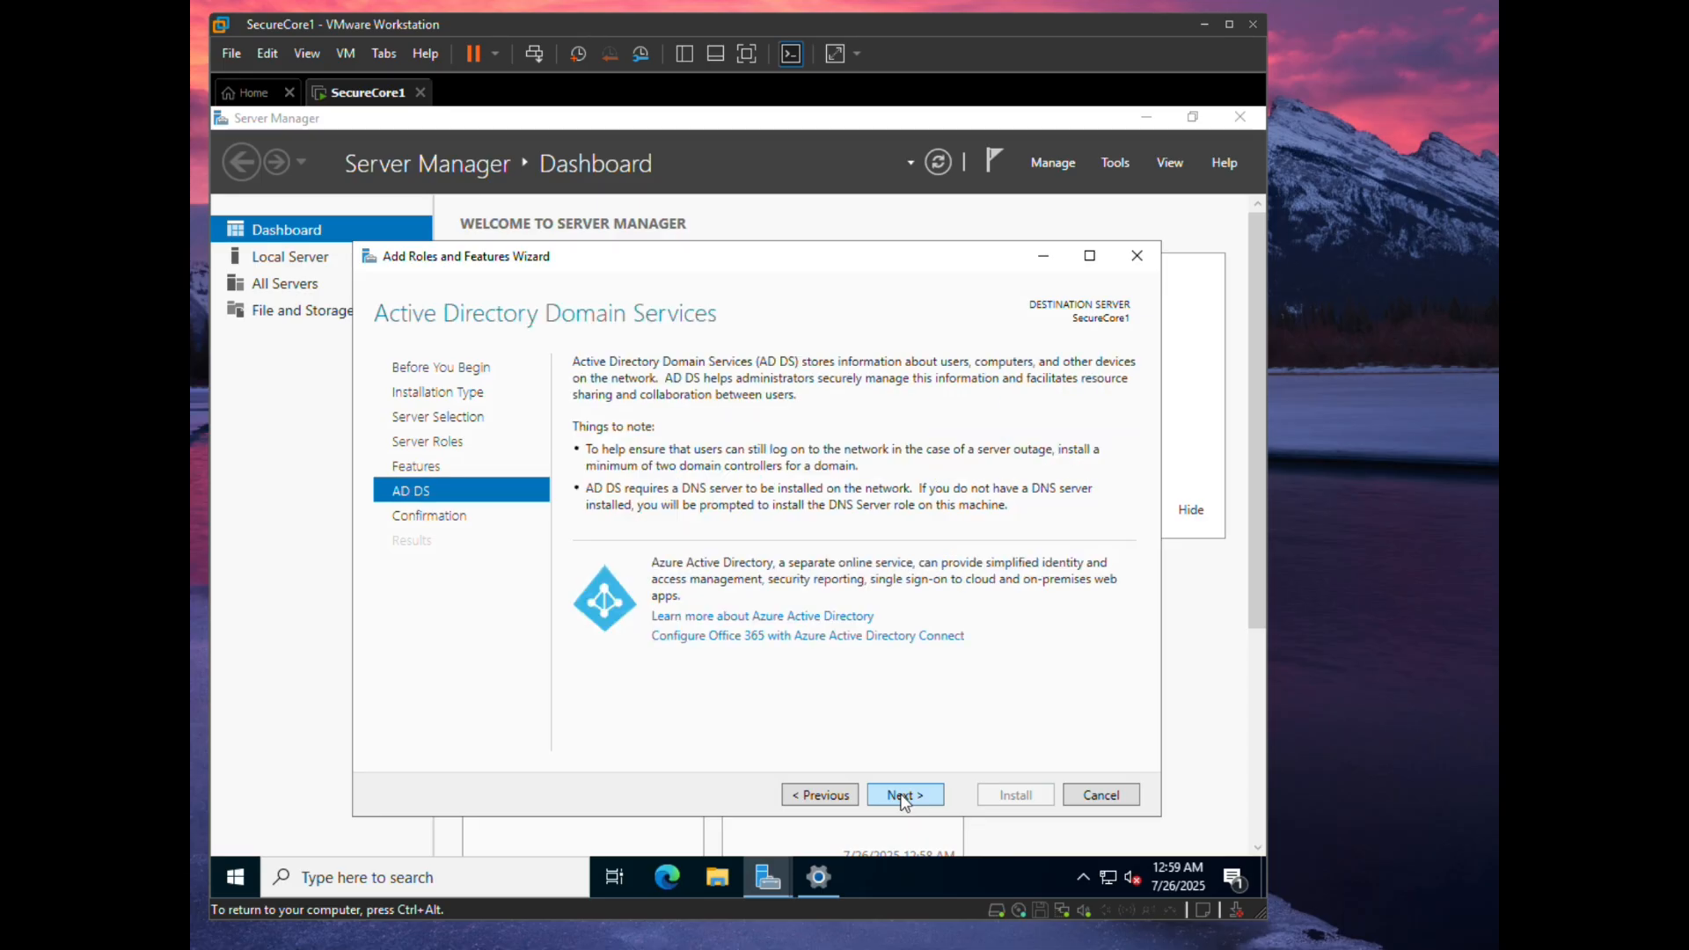
click(904, 797)
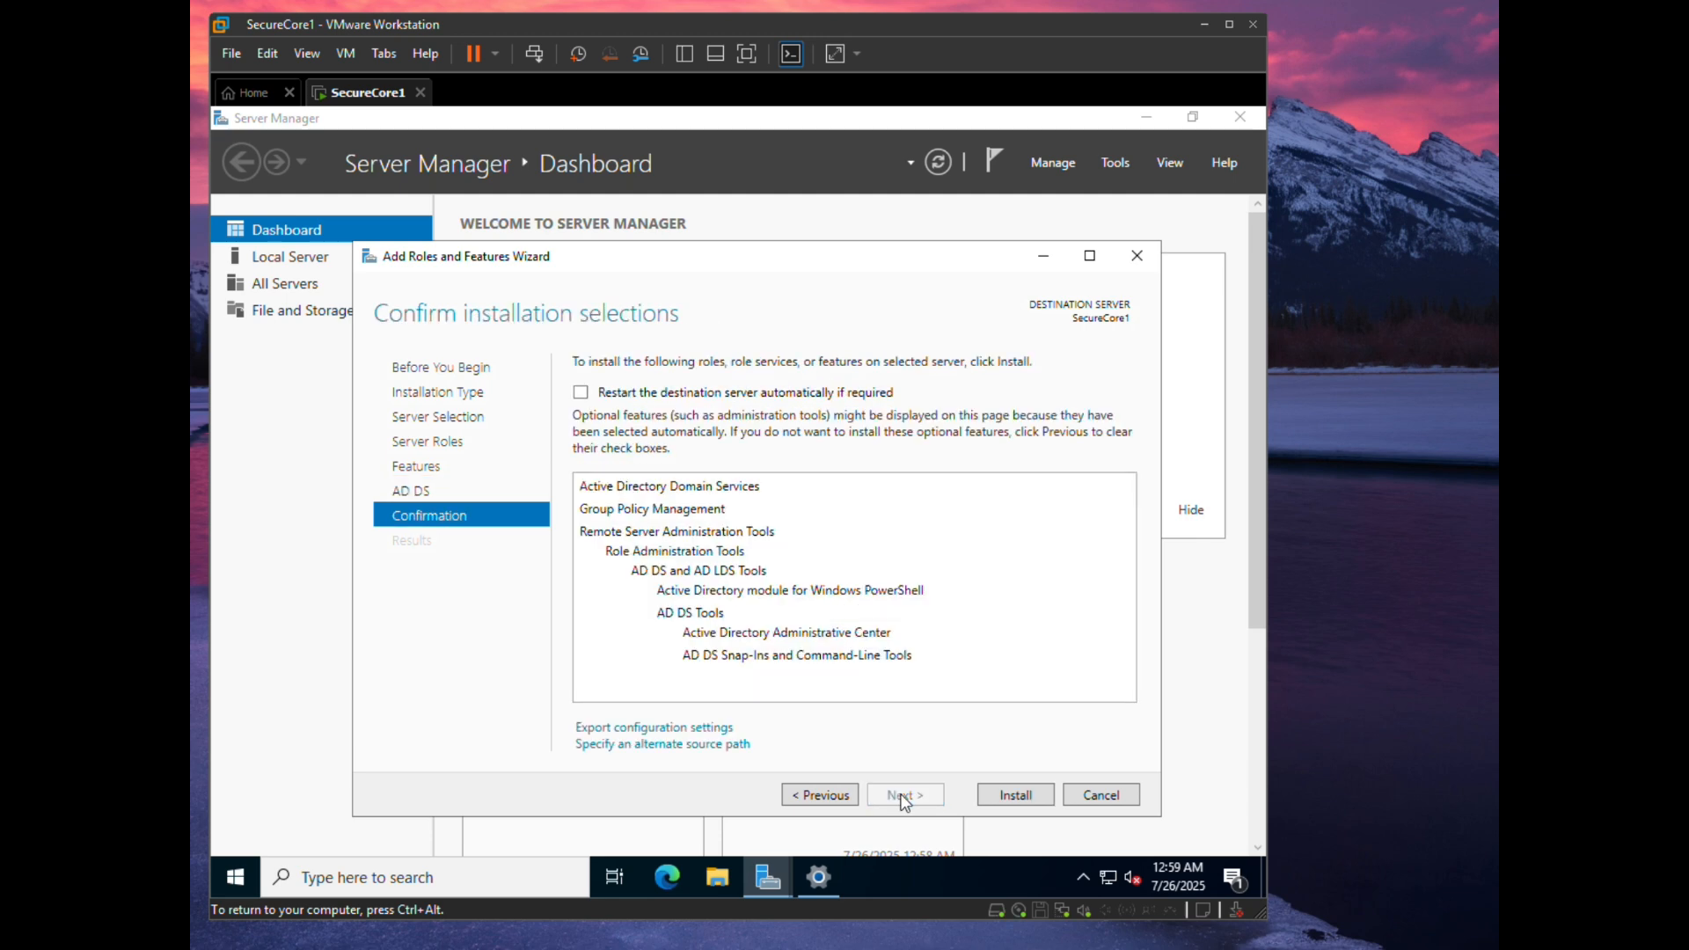
click(999, 793)
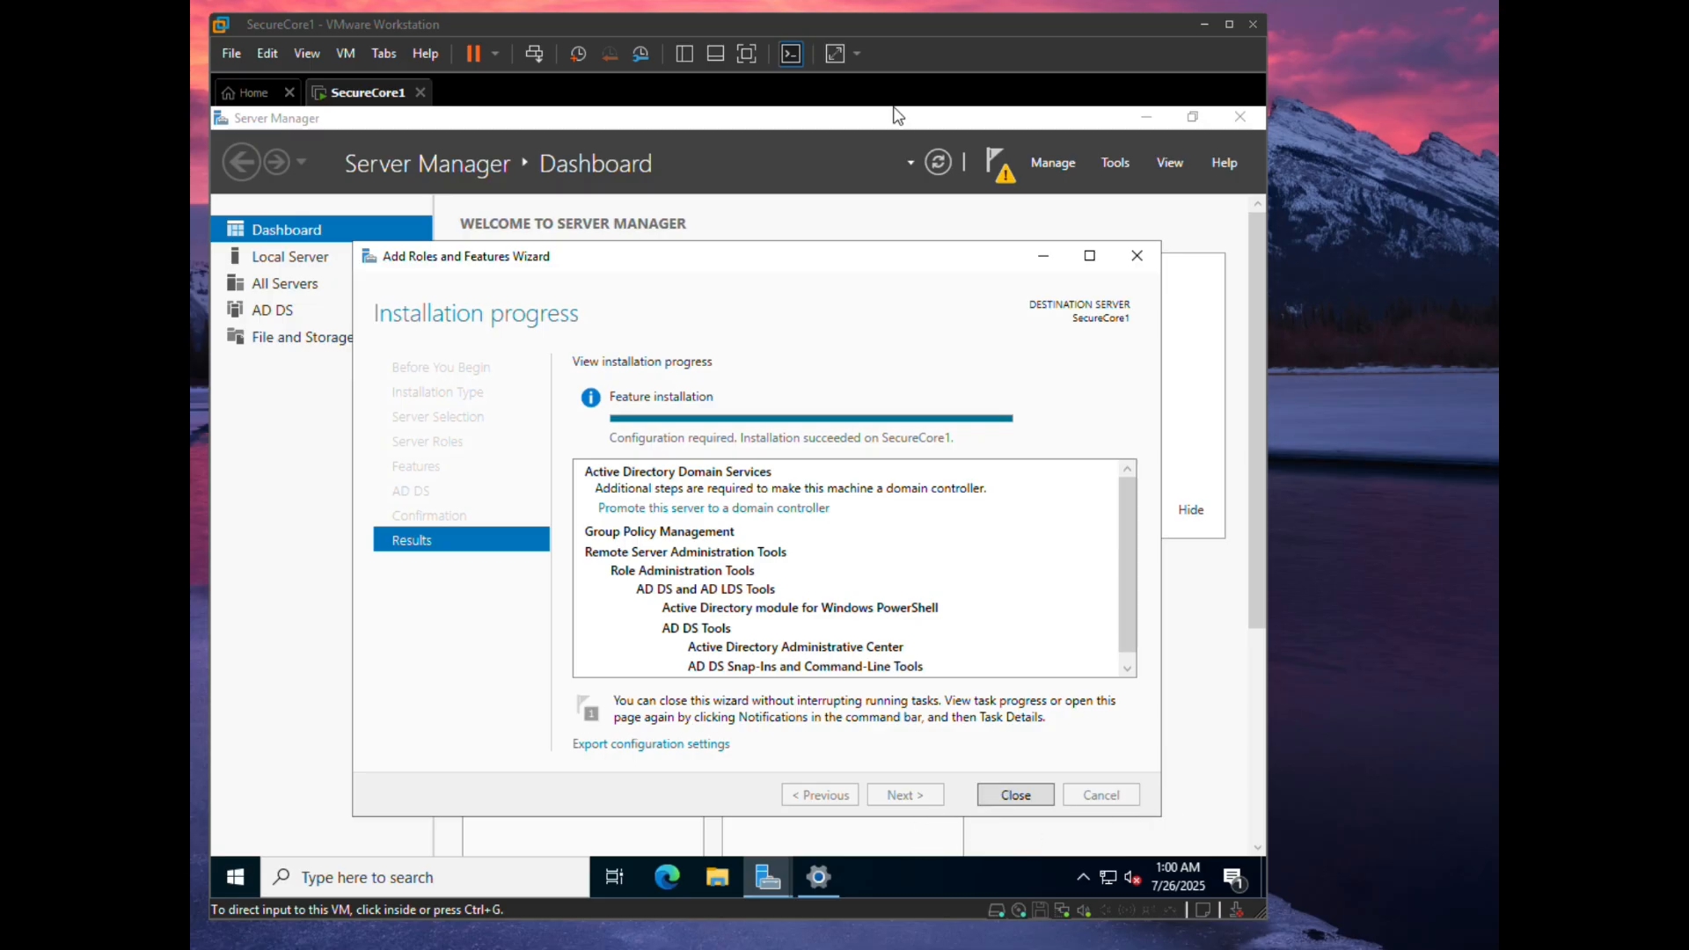
- Close the Add Roles and Features Wizard once the AD DS installation succeeds
click(1017, 794)
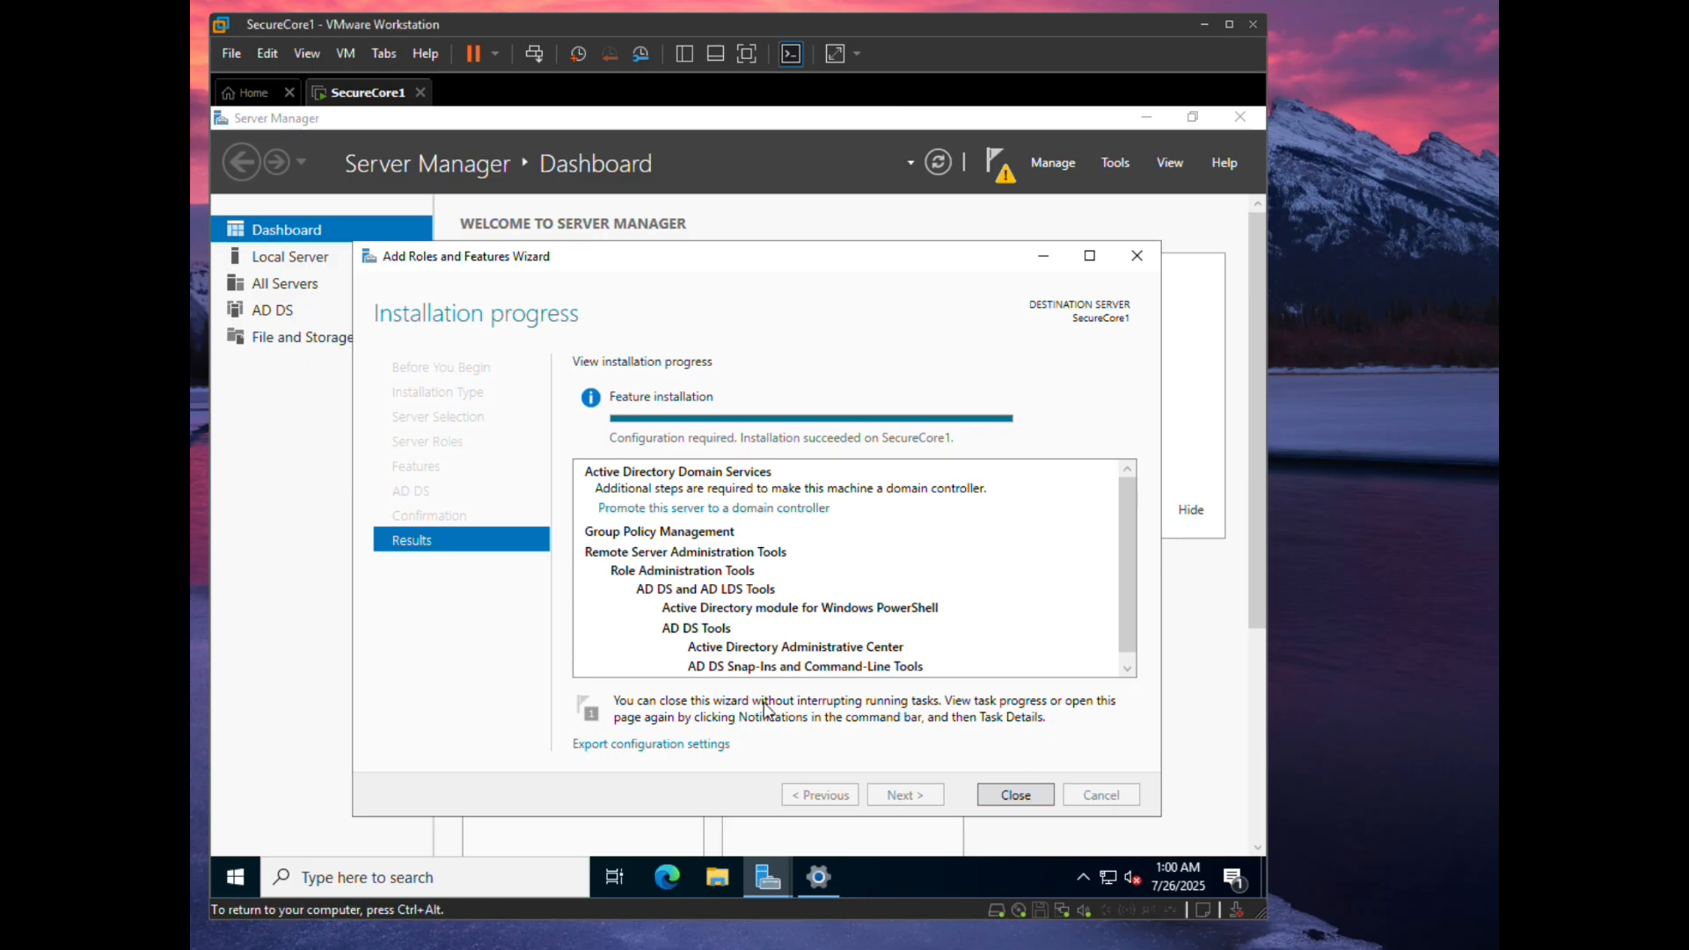
key(ctrl+alt)
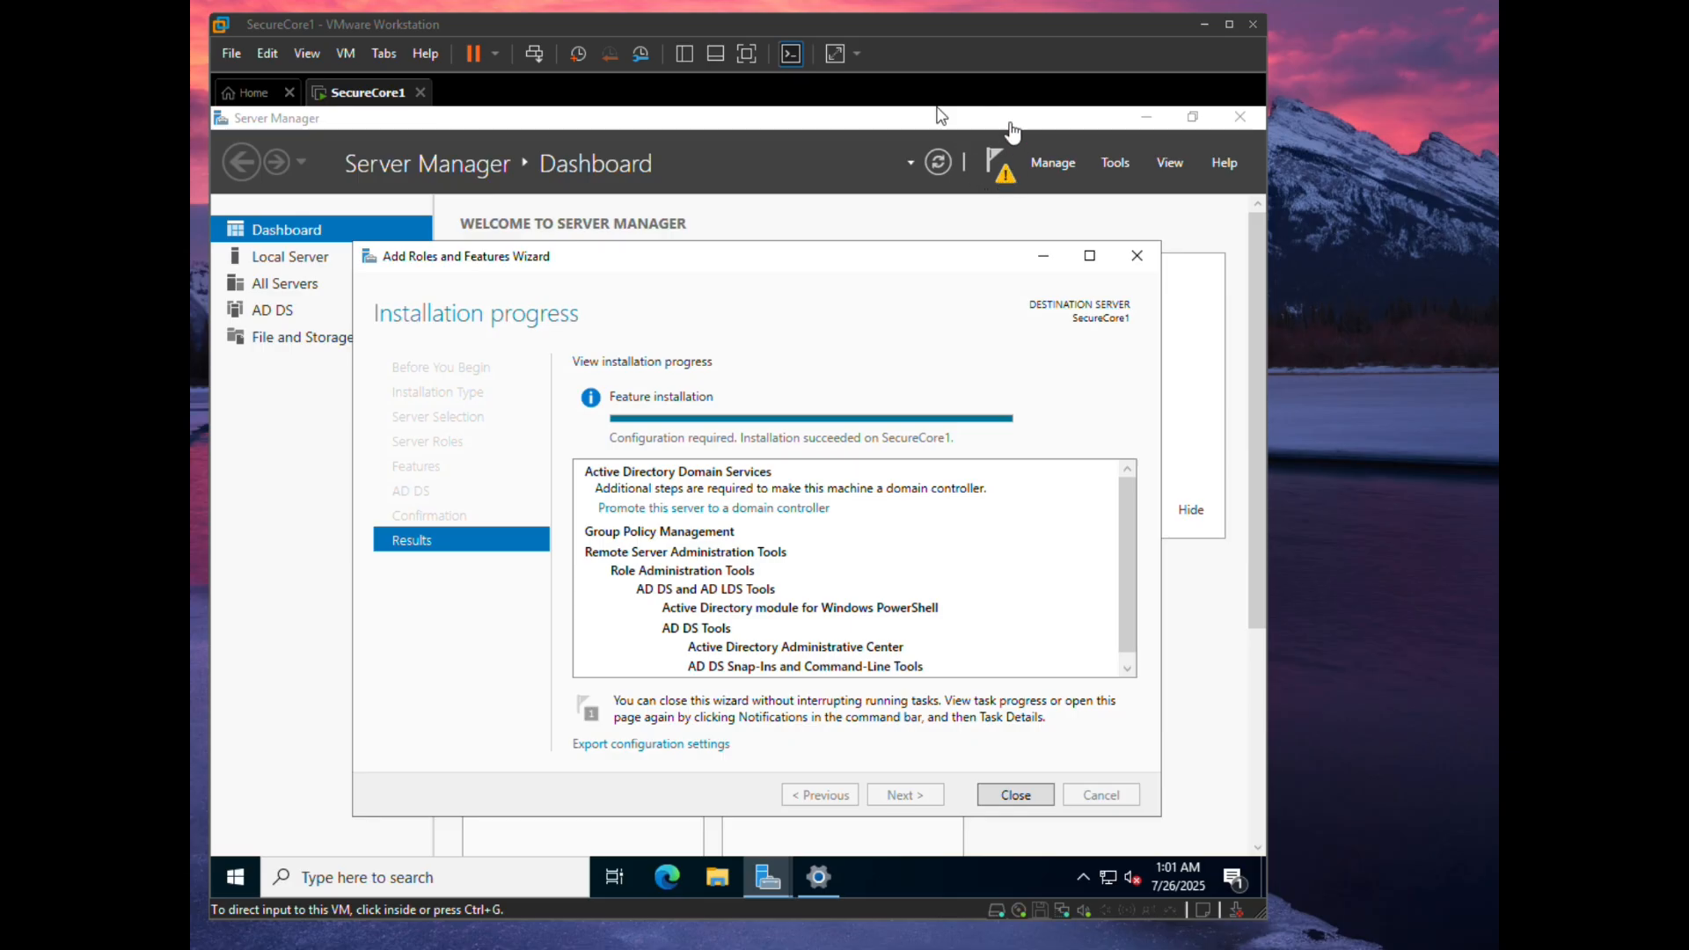
click(1014, 793)
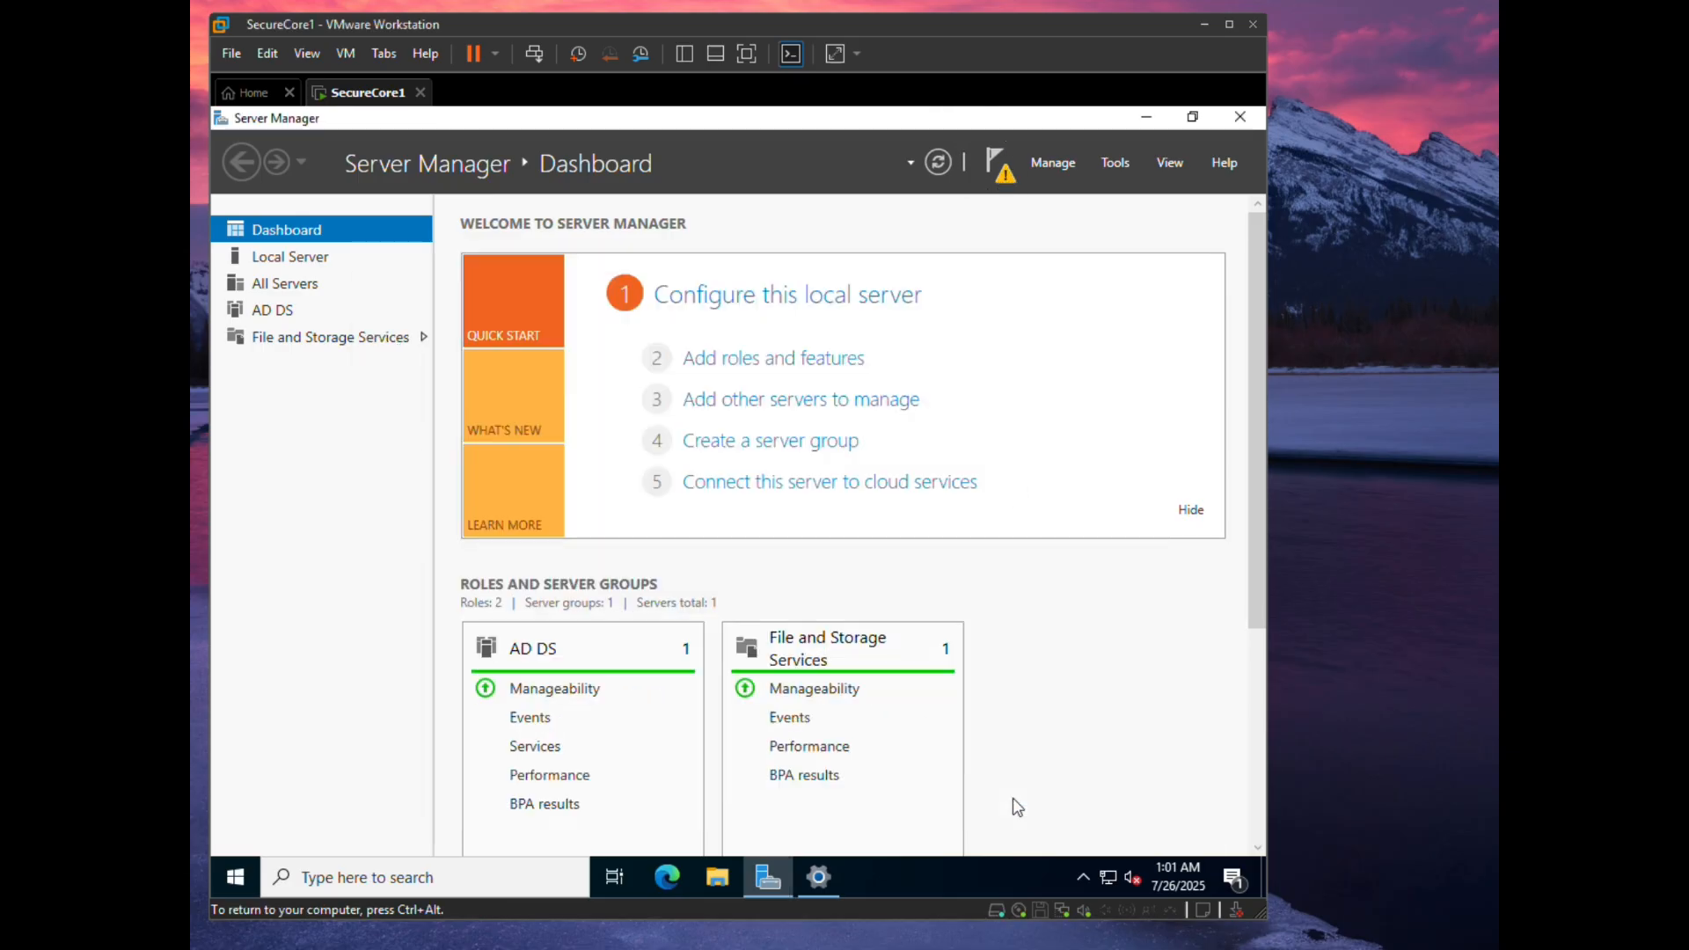
- From the notifications flag, choose 'Promote this server to a domain controller'
click(1006, 169)
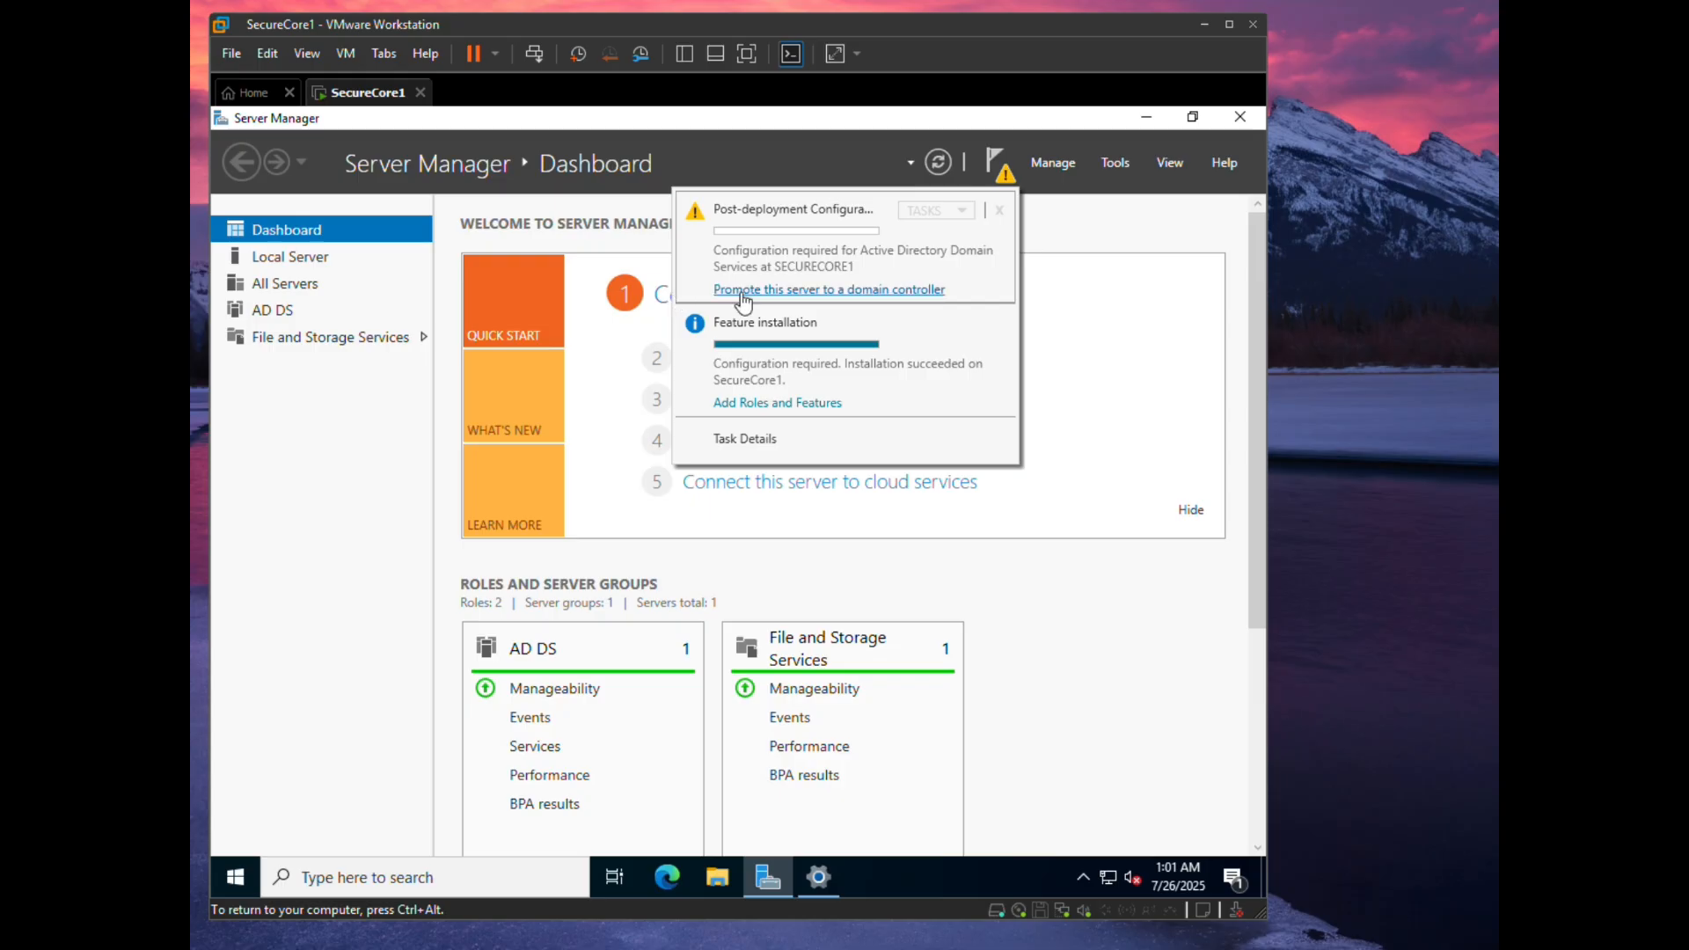
click(743, 296)
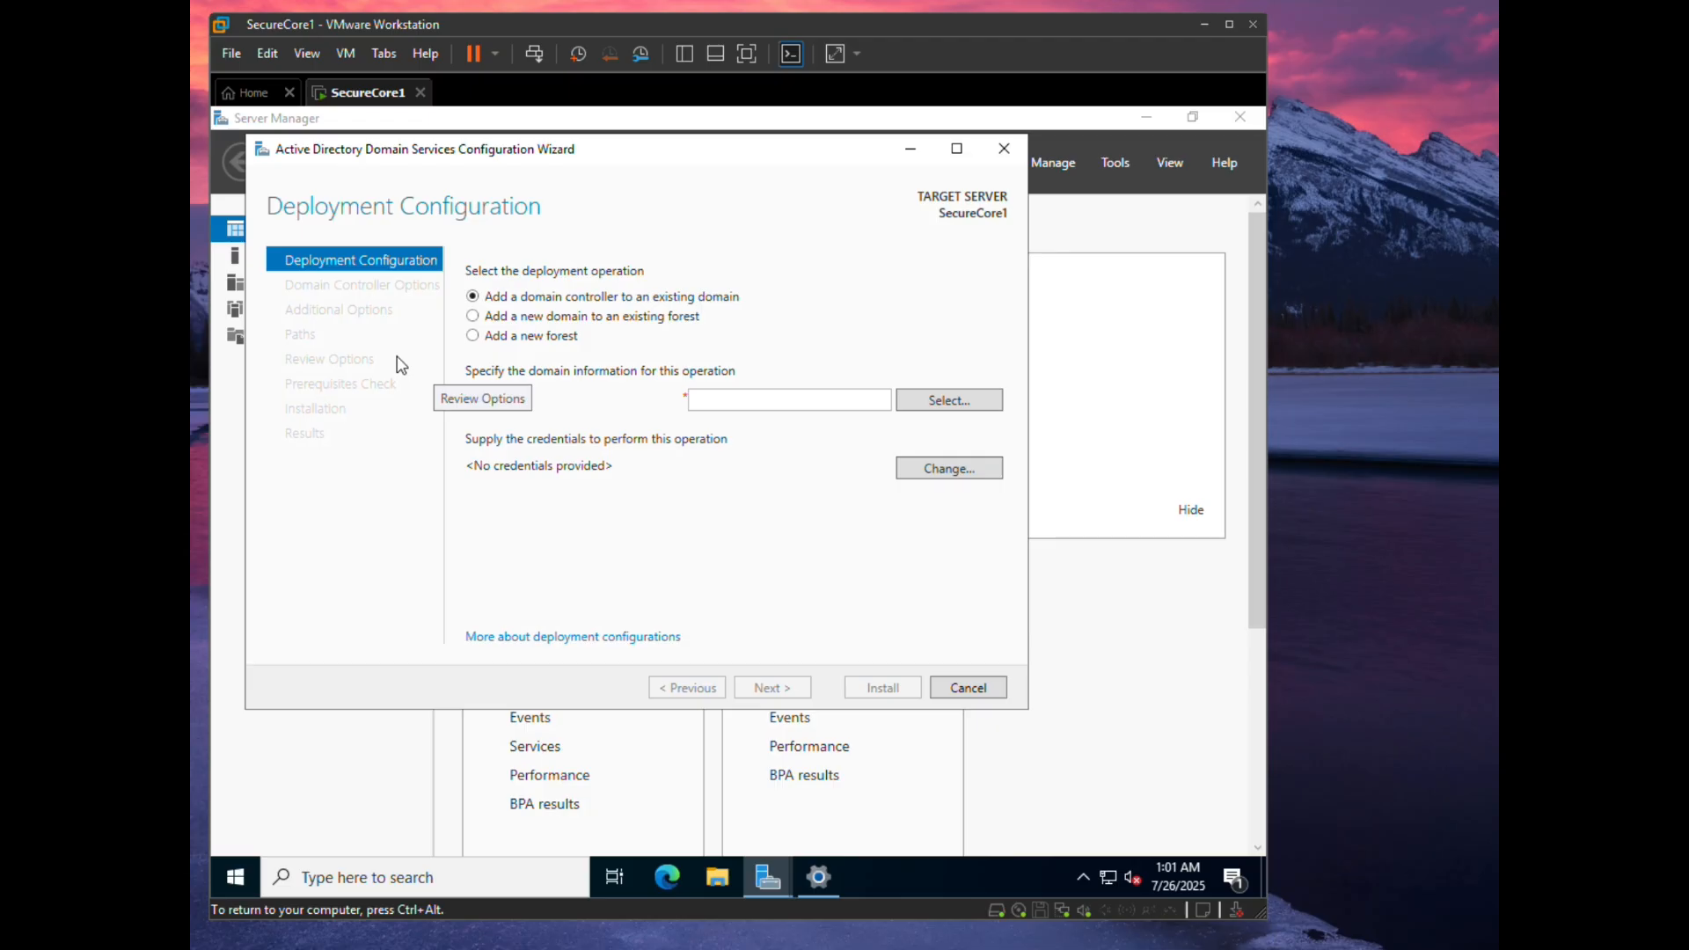
- Choose 'Add a new forest' and type cyberguard.local as the root domain name
click(473, 335)
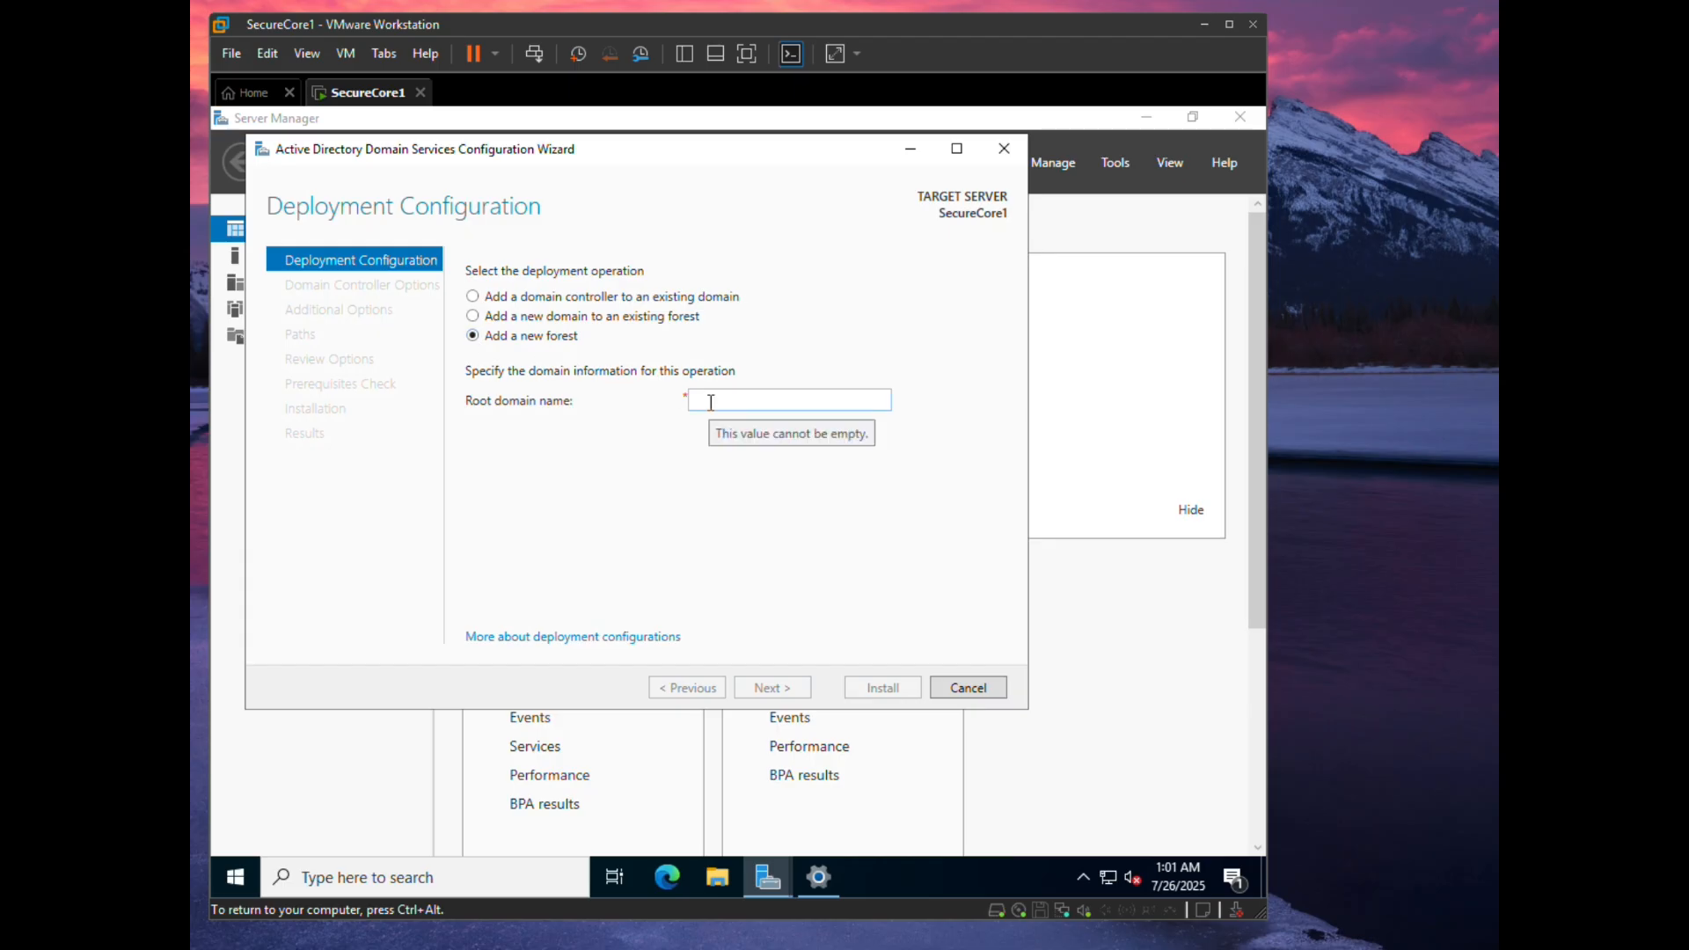
mouse_move(1381, 948)
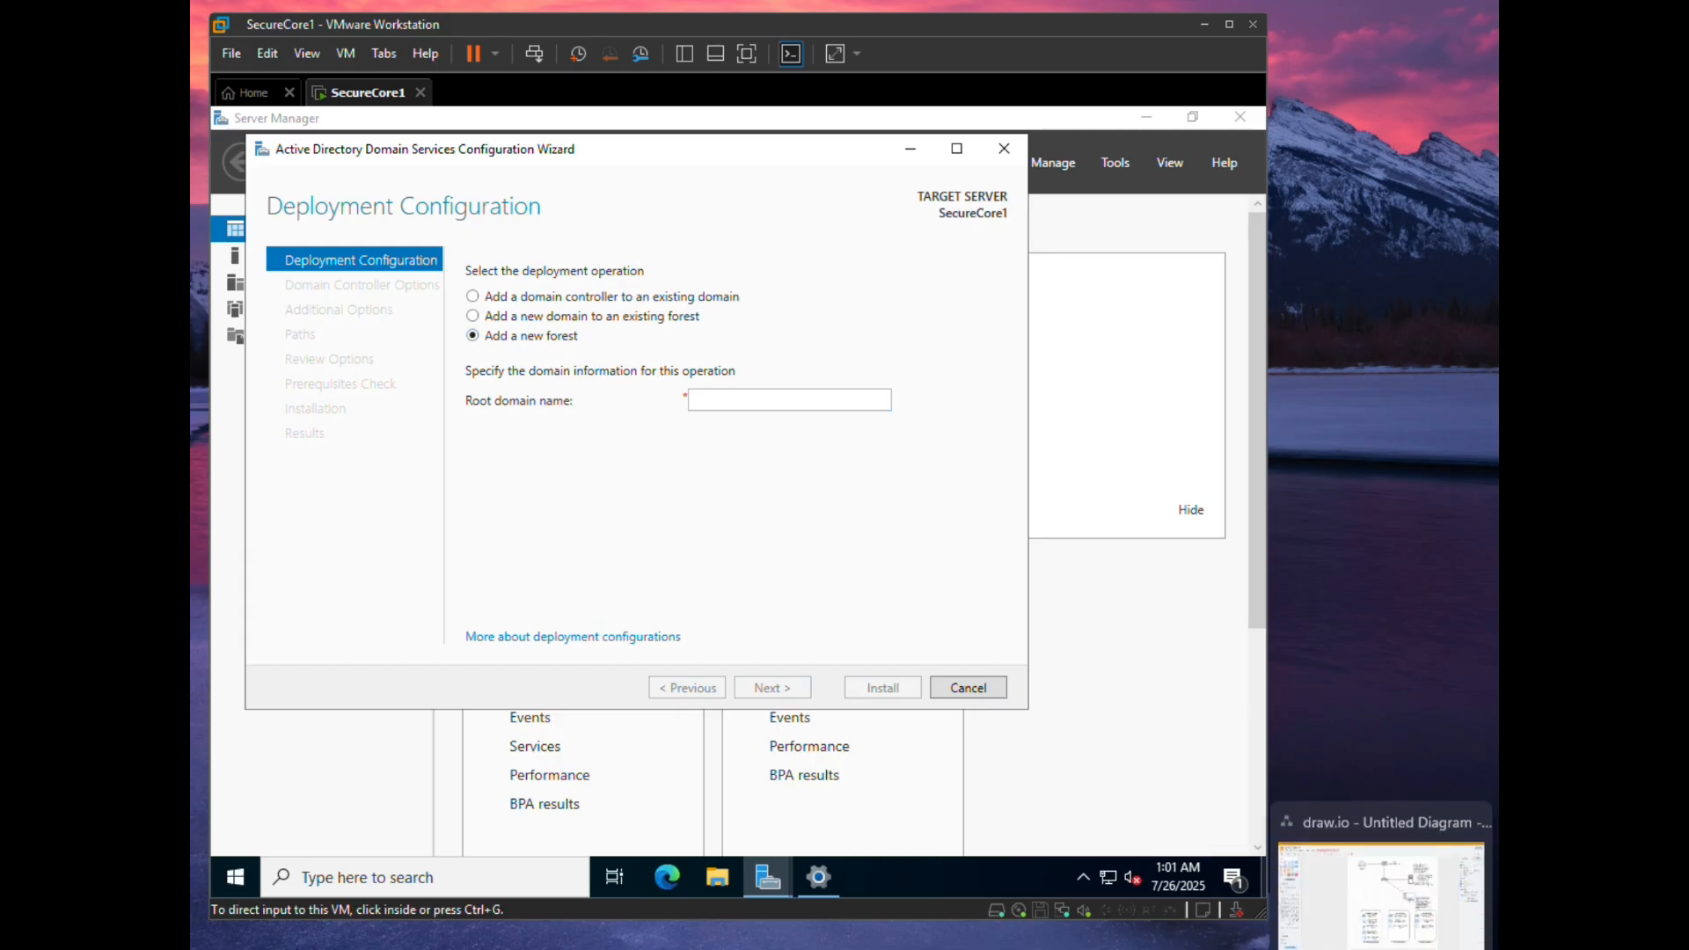
click(1381, 893)
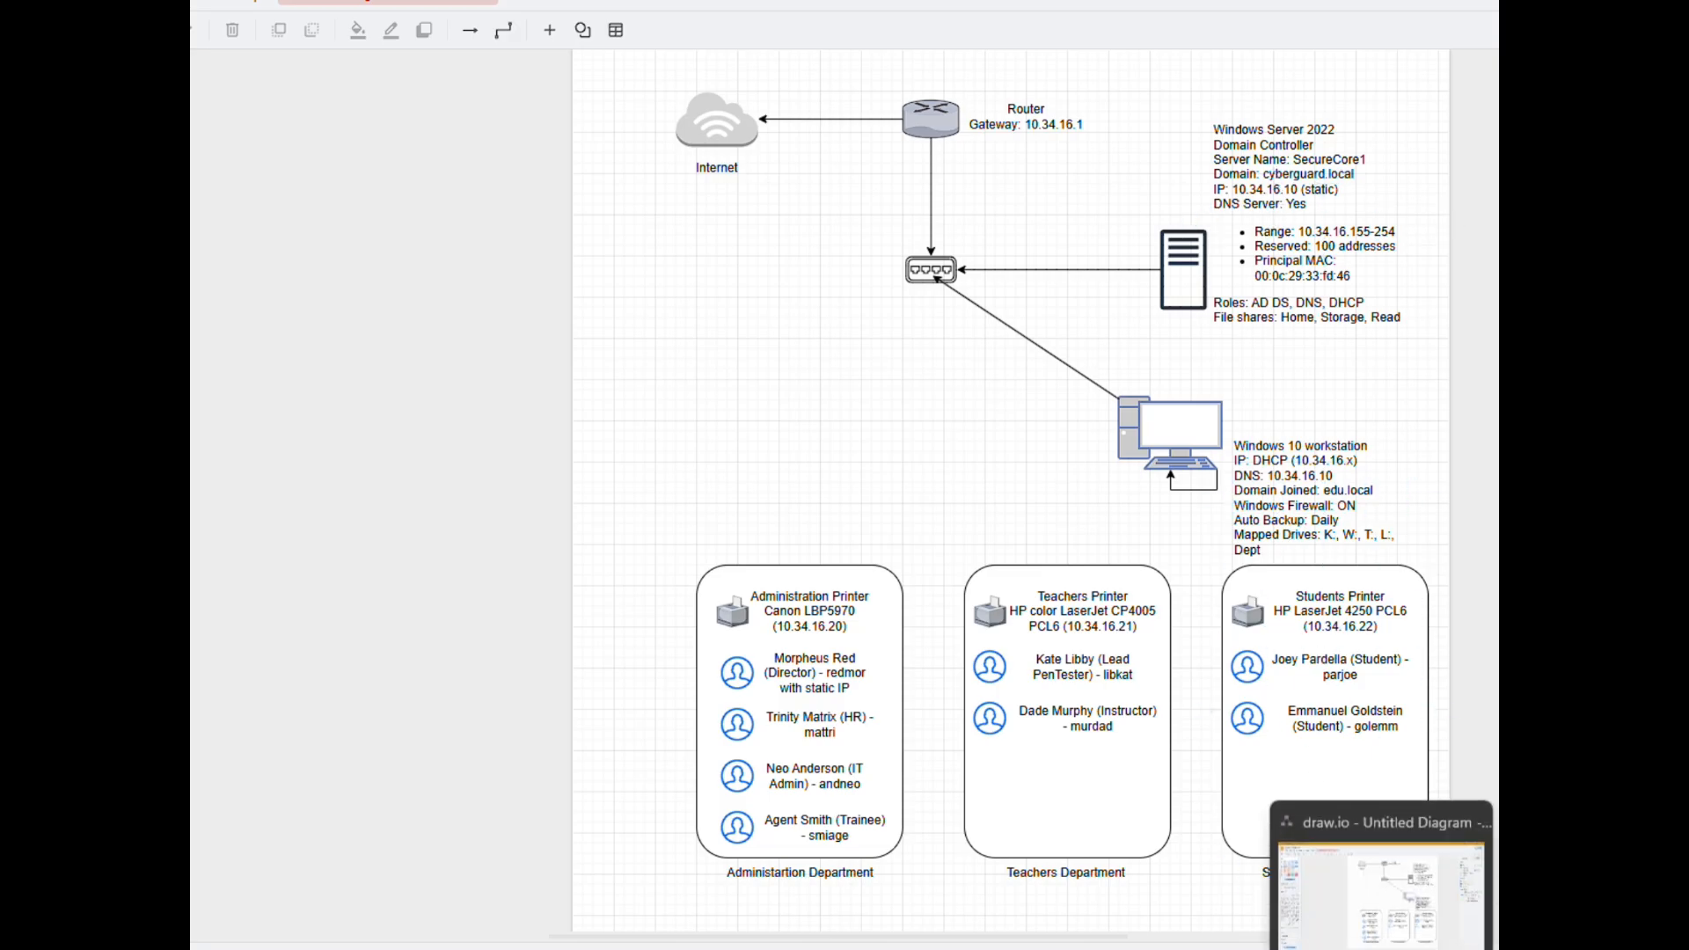
click(1381, 949)
click(746, 408)
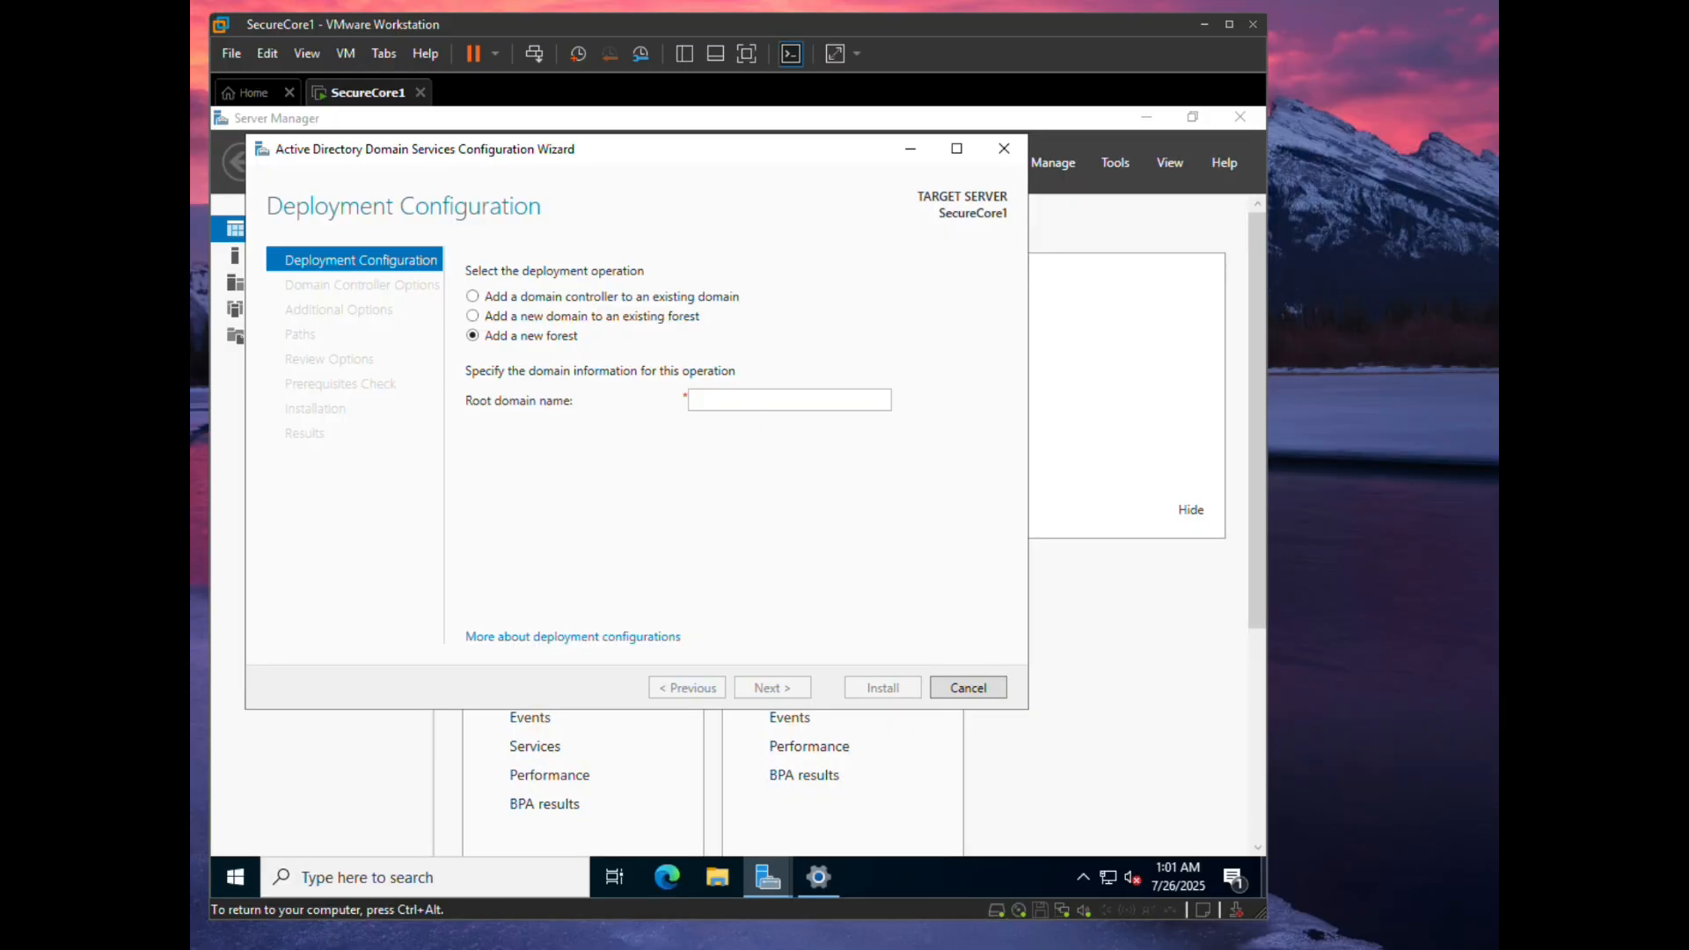
click(1380, 949)
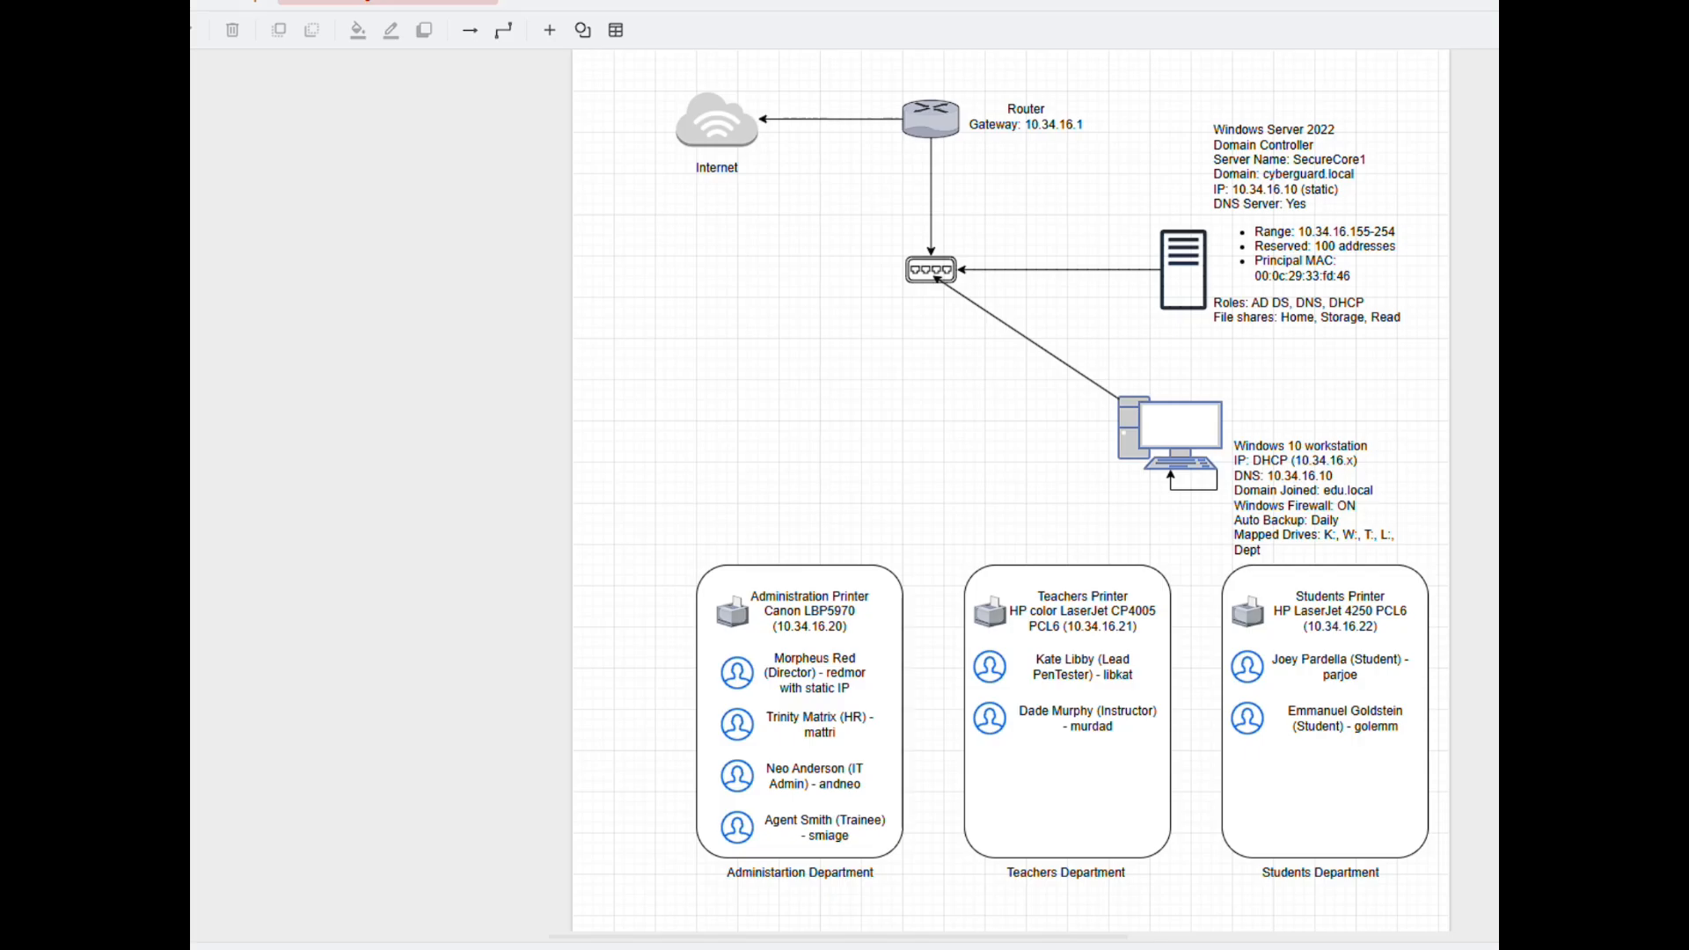
click(1381, 949)
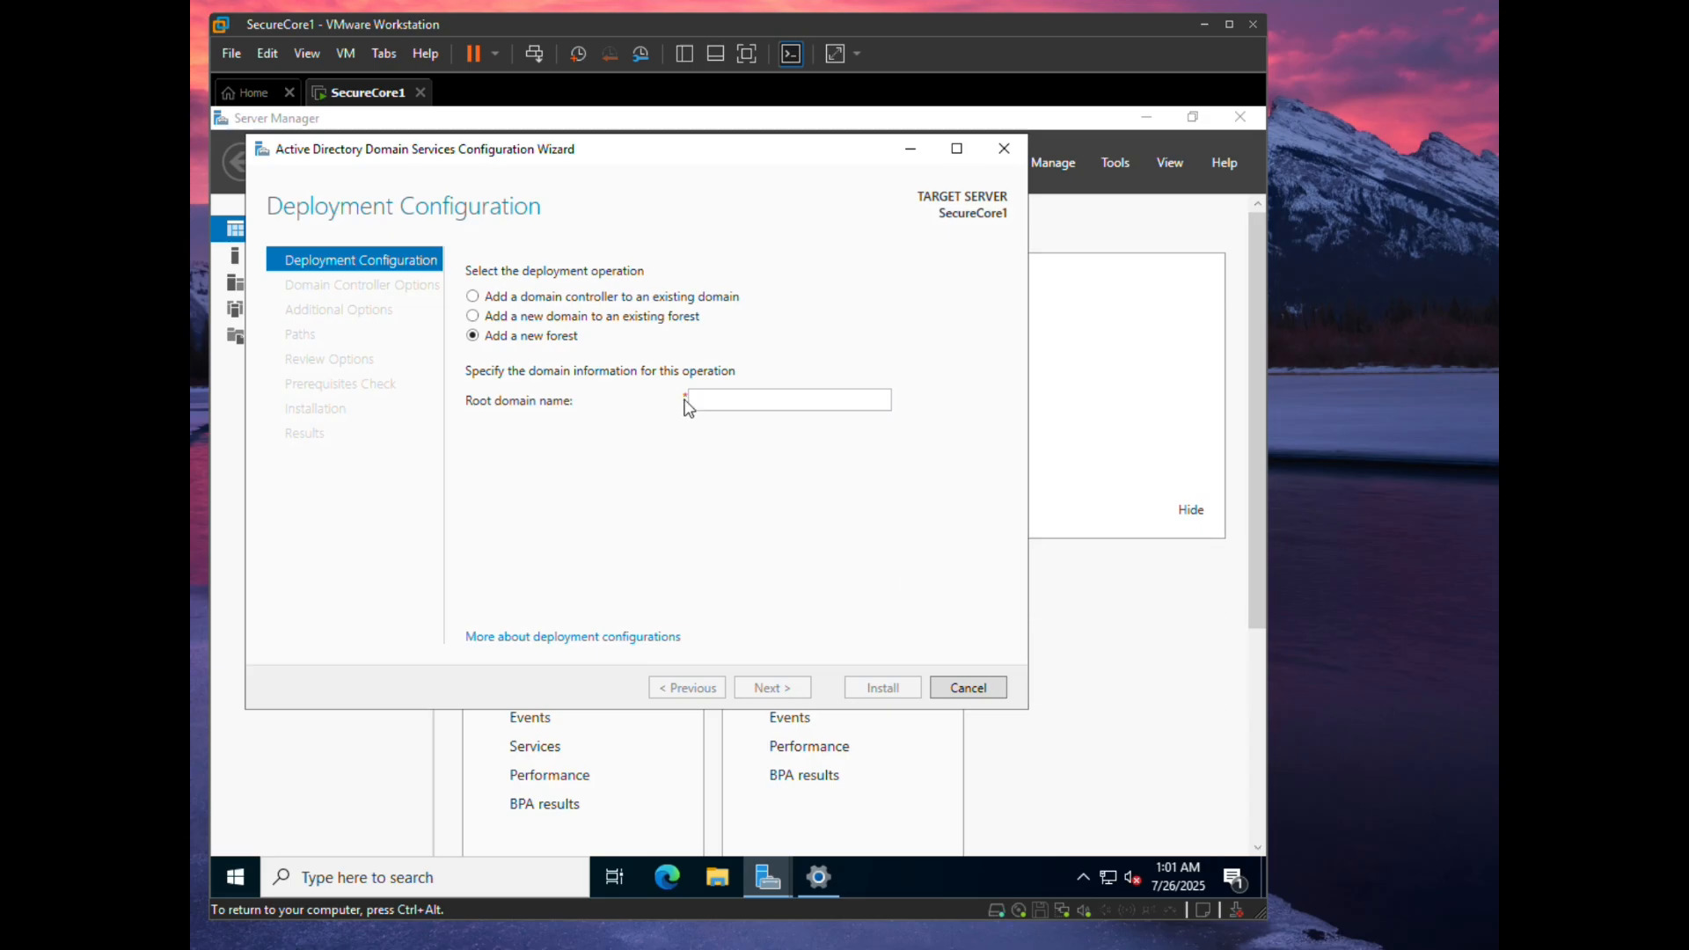
click(727, 397)
text(cy)
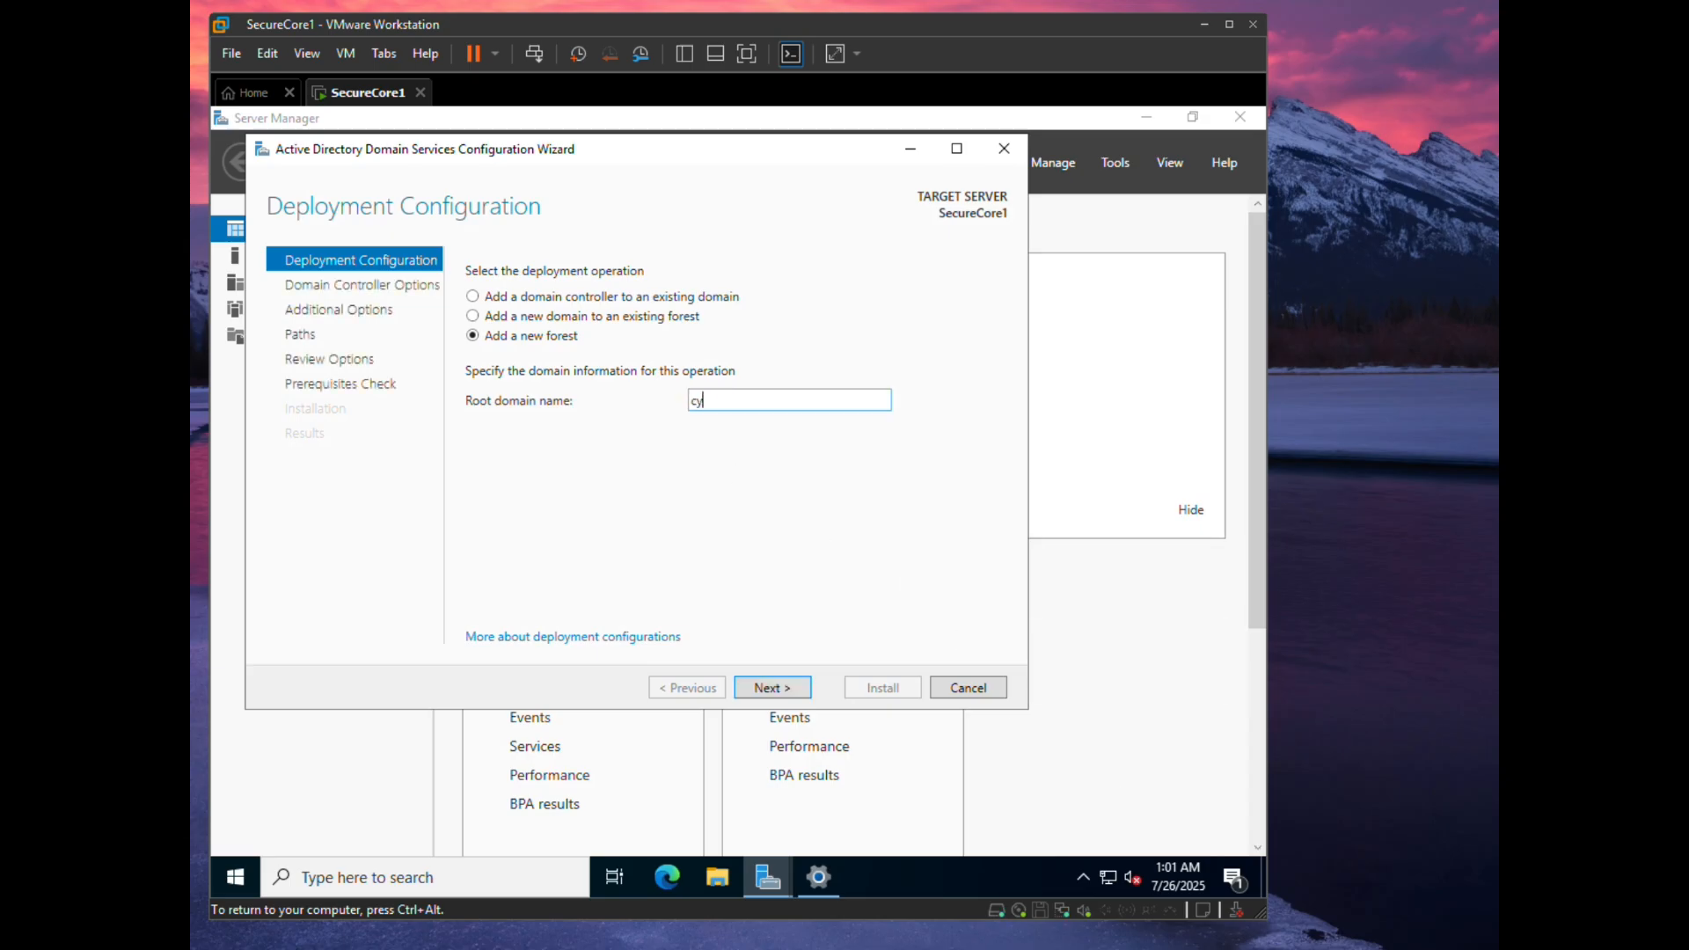
text(berguard.local)
- Keep DNS server and Global Catalog, enter and confirm the DSRM password, then continue
click(783, 692)
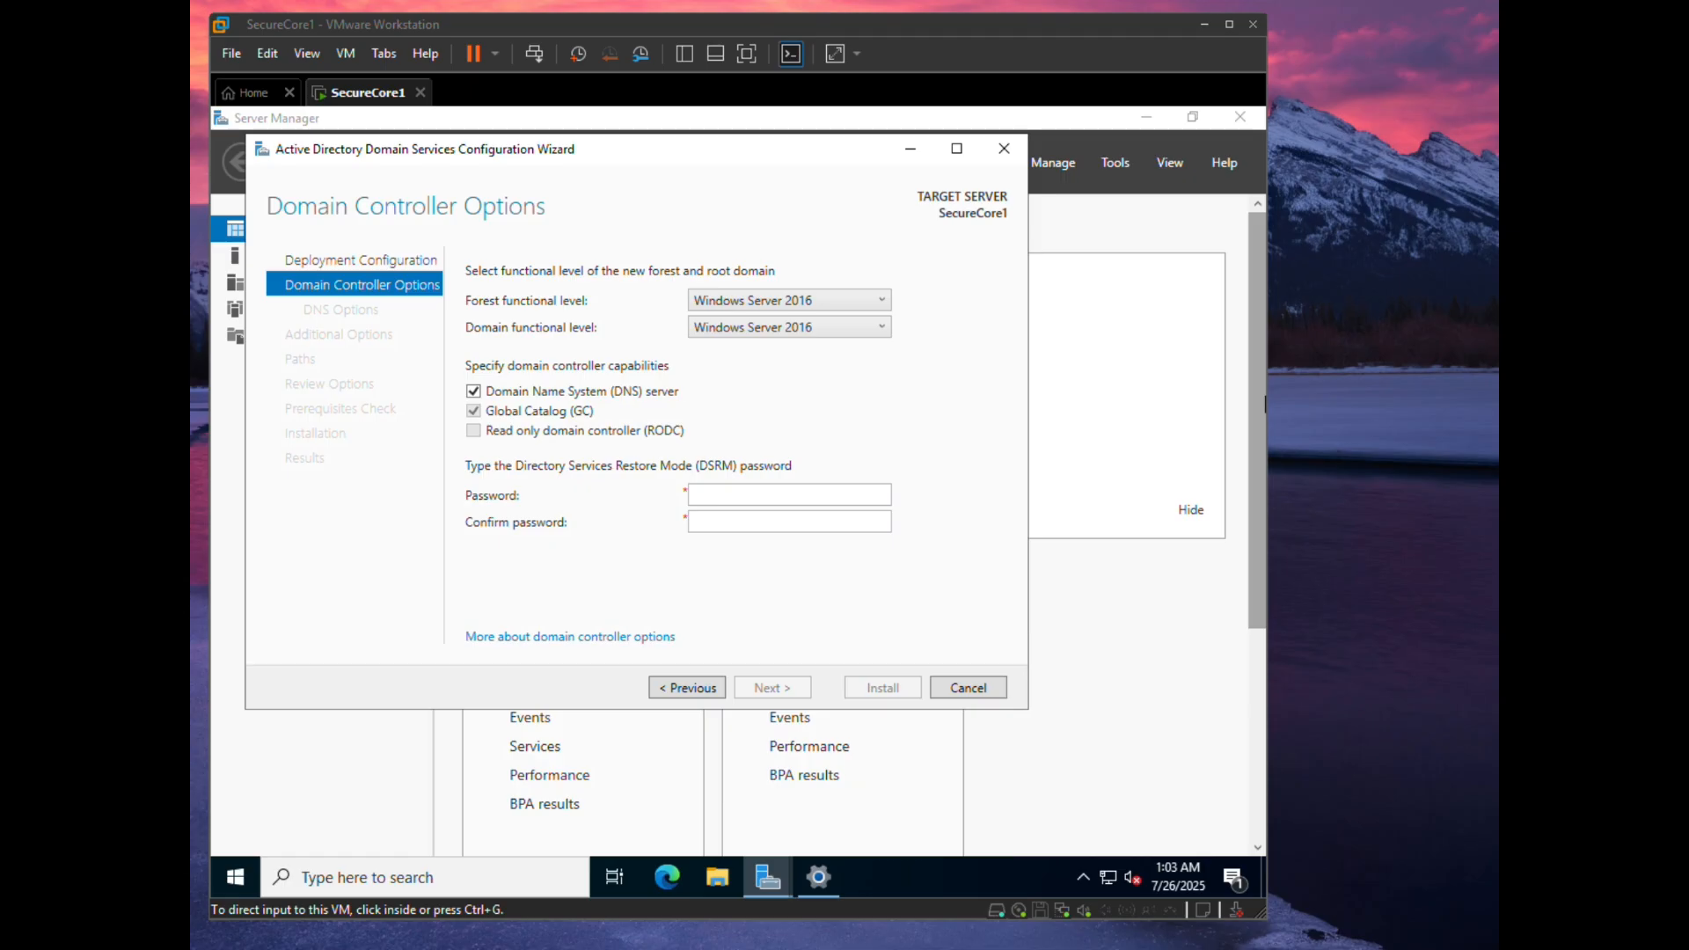
click(751, 494)
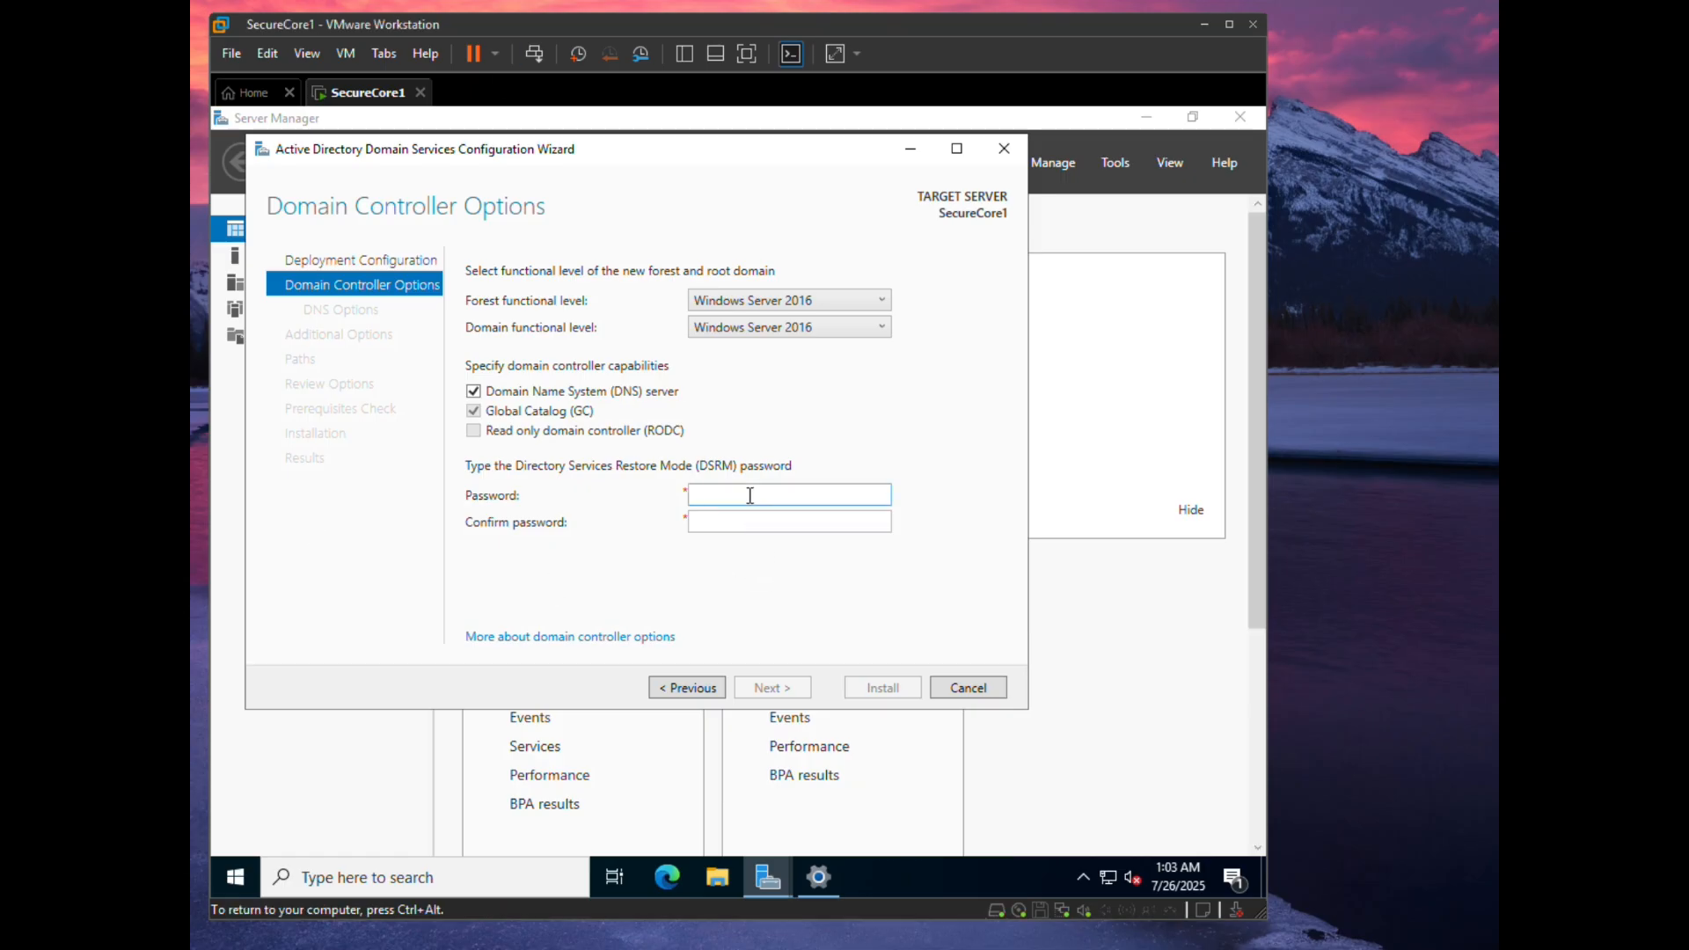
text(********)
key(Tab)
text(********)
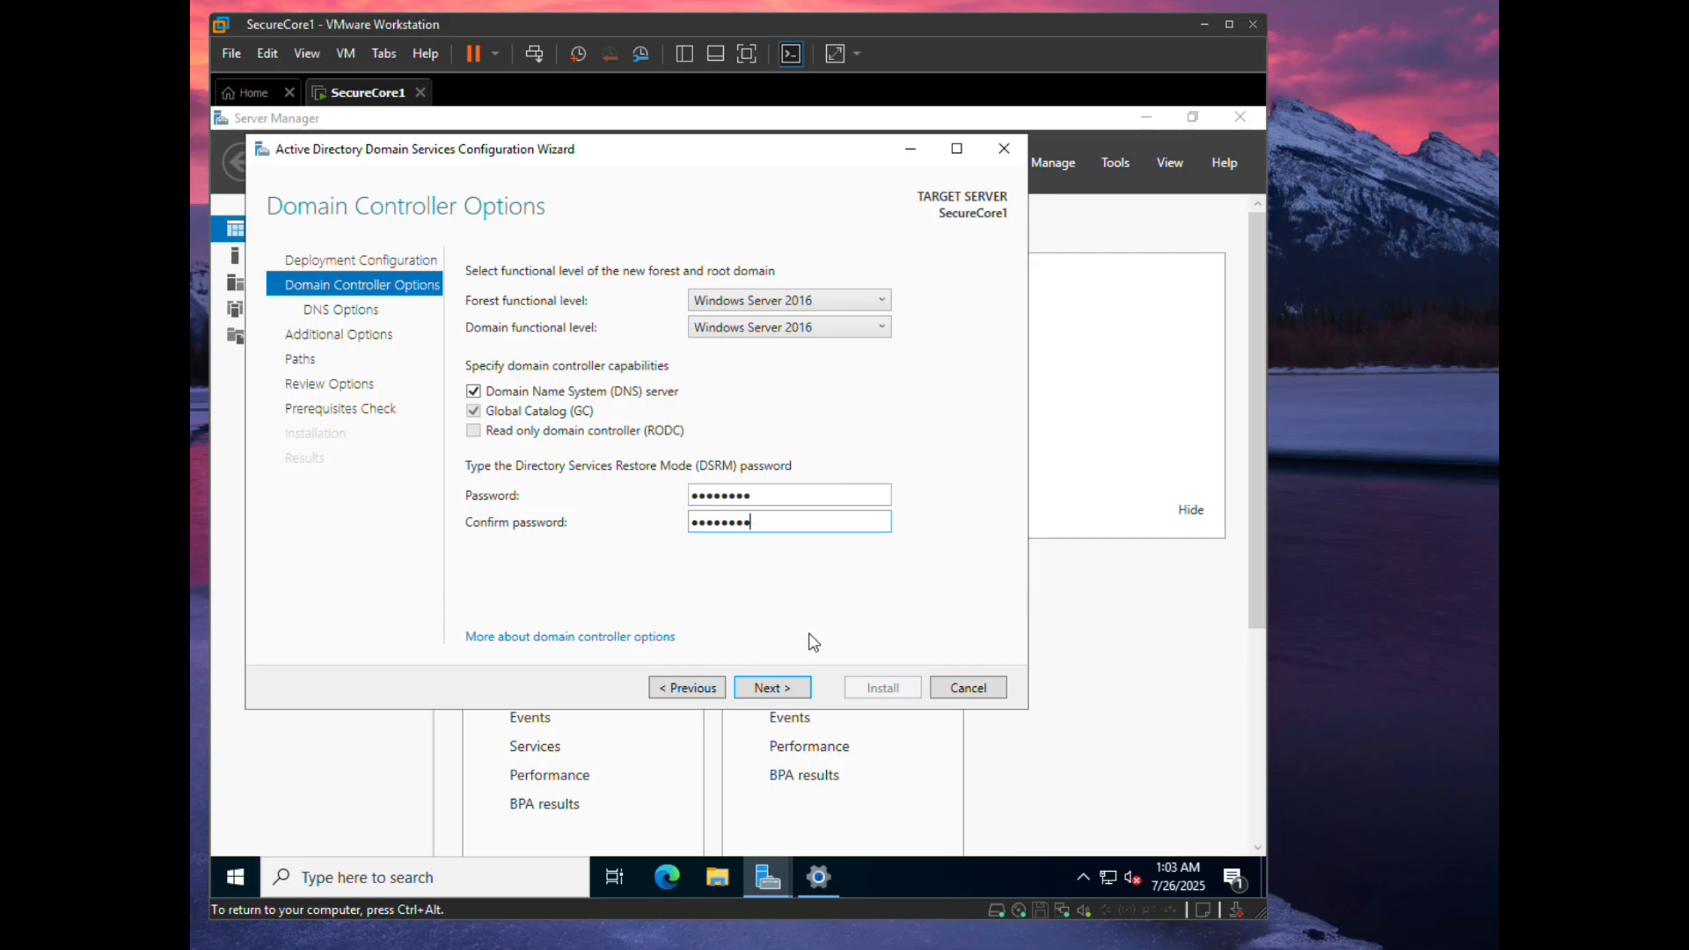
click(772, 691)
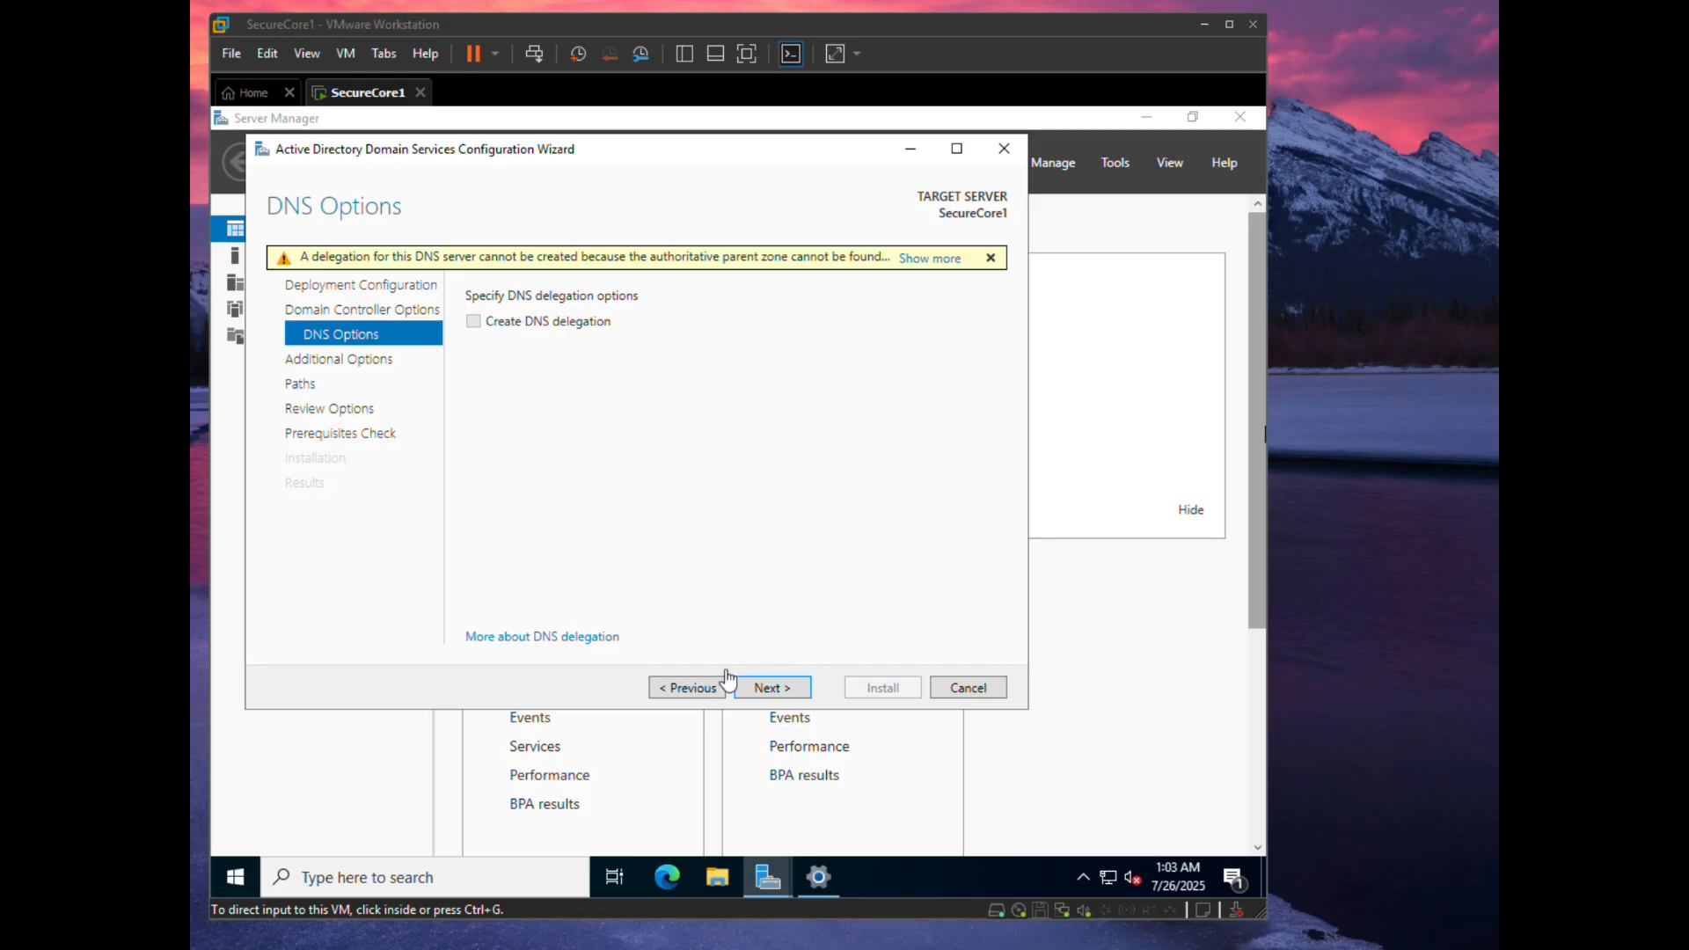
- Accept the default DNS options, NetBIOS name CYBERGUARD and default folder paths
click(761, 688)
click(762, 688)
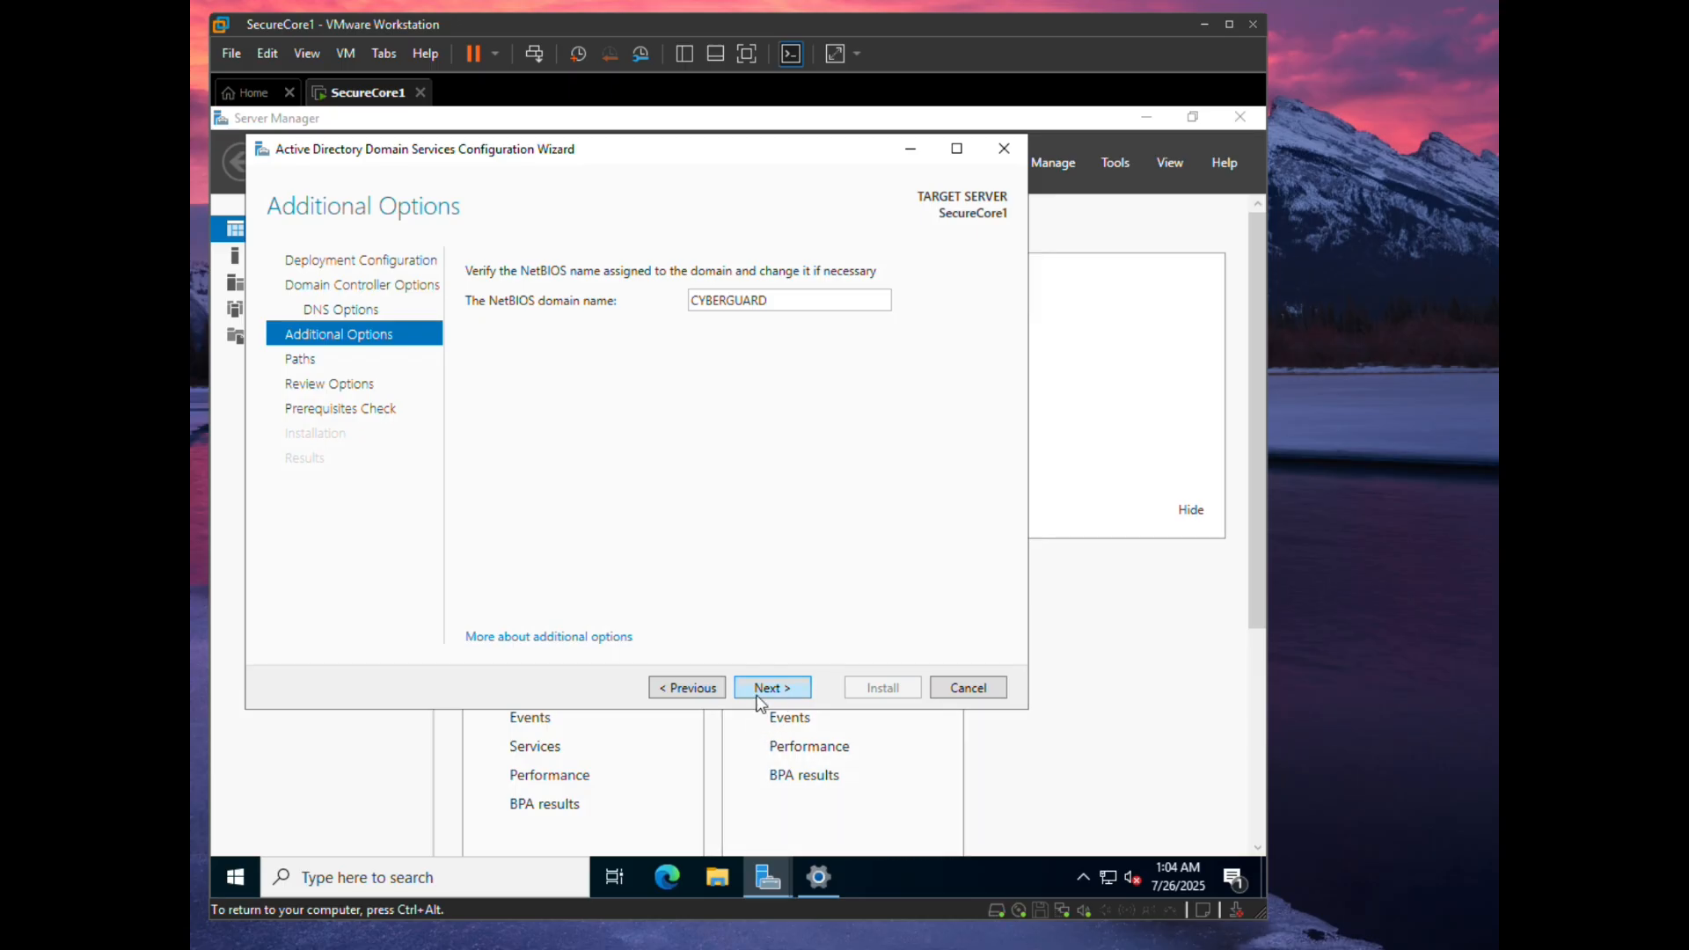
click(760, 687)
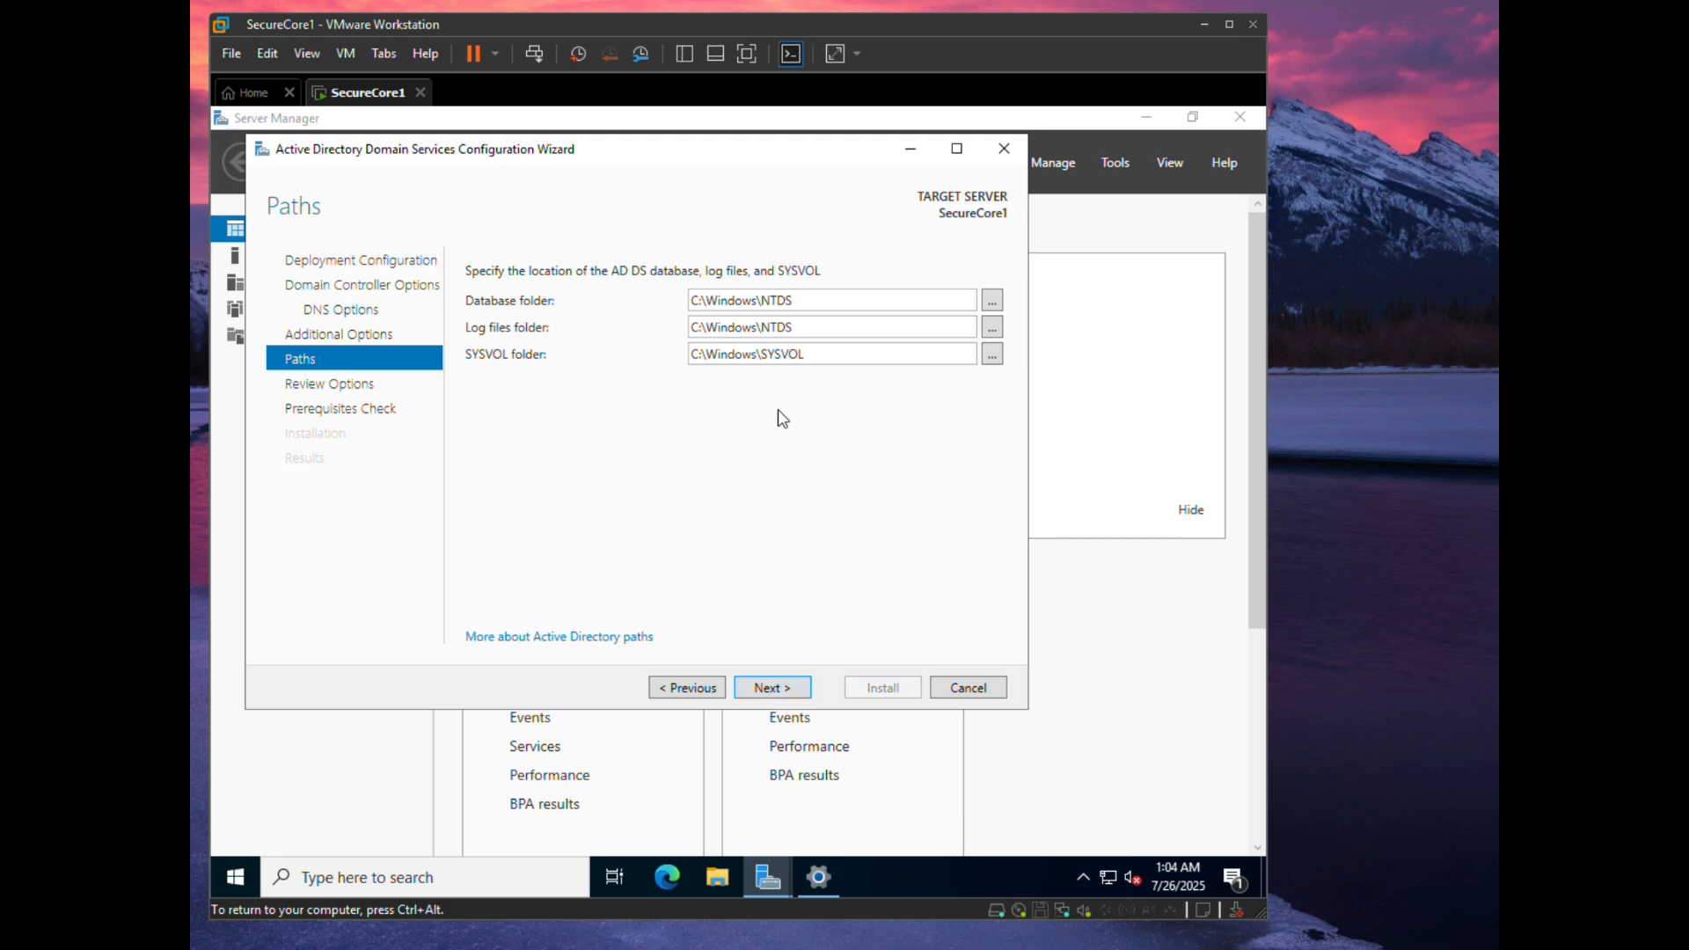
click(771, 688)
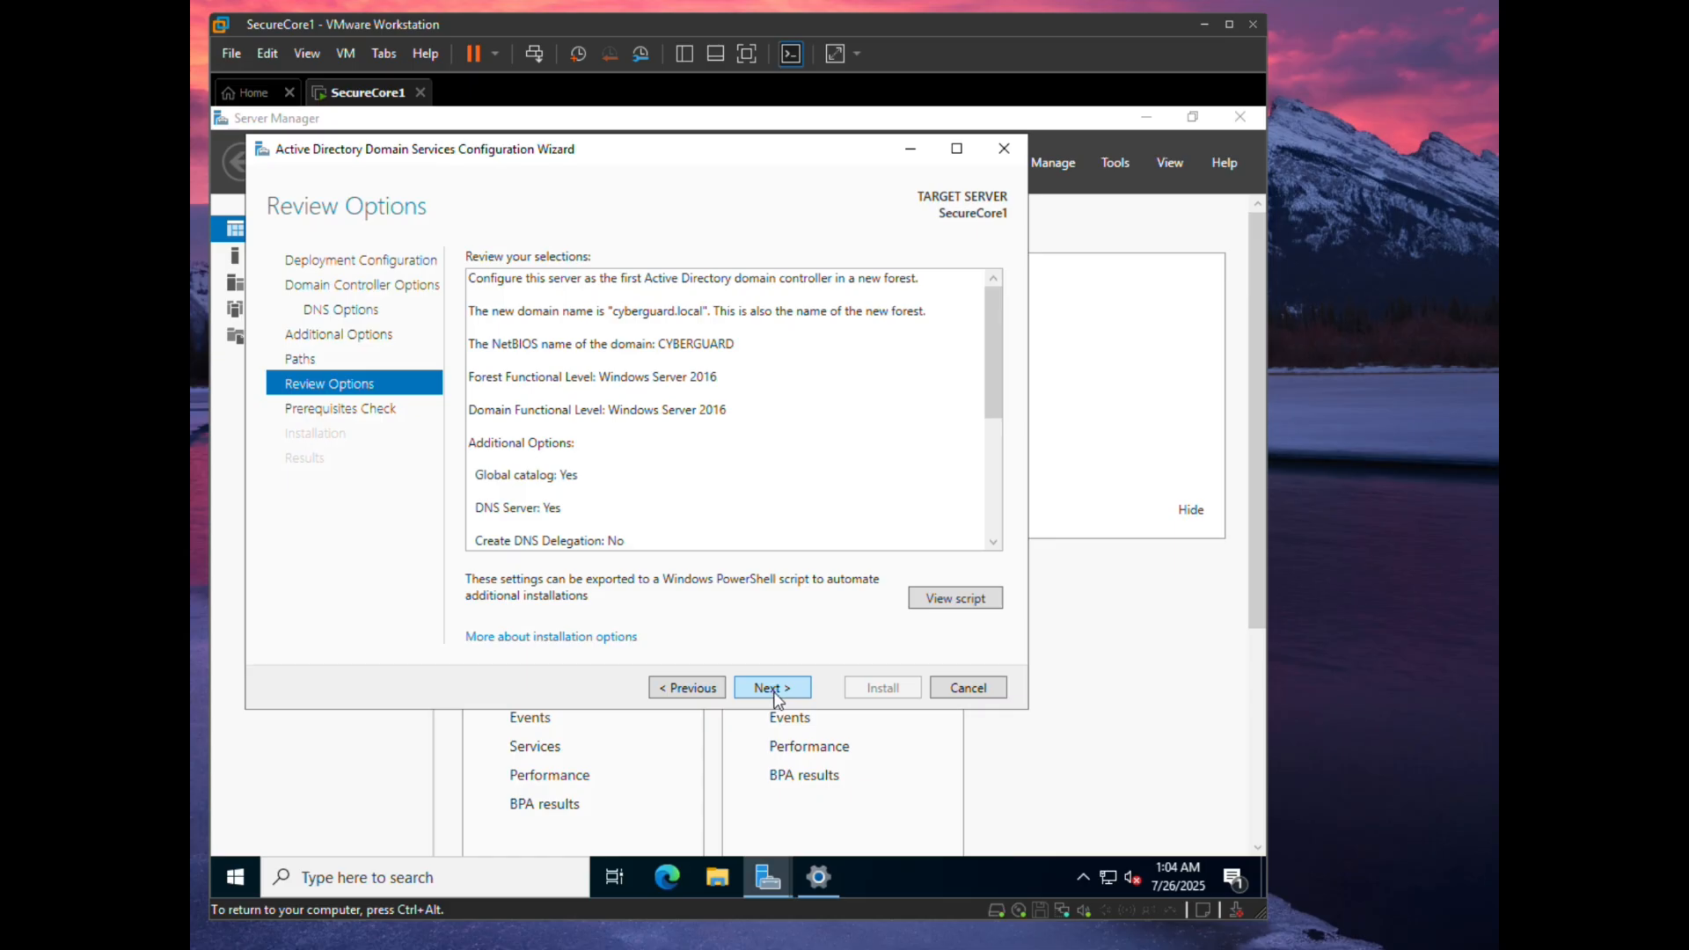
- Run the prerequisites check, review its results and start the domain controller installation
click(772, 688)
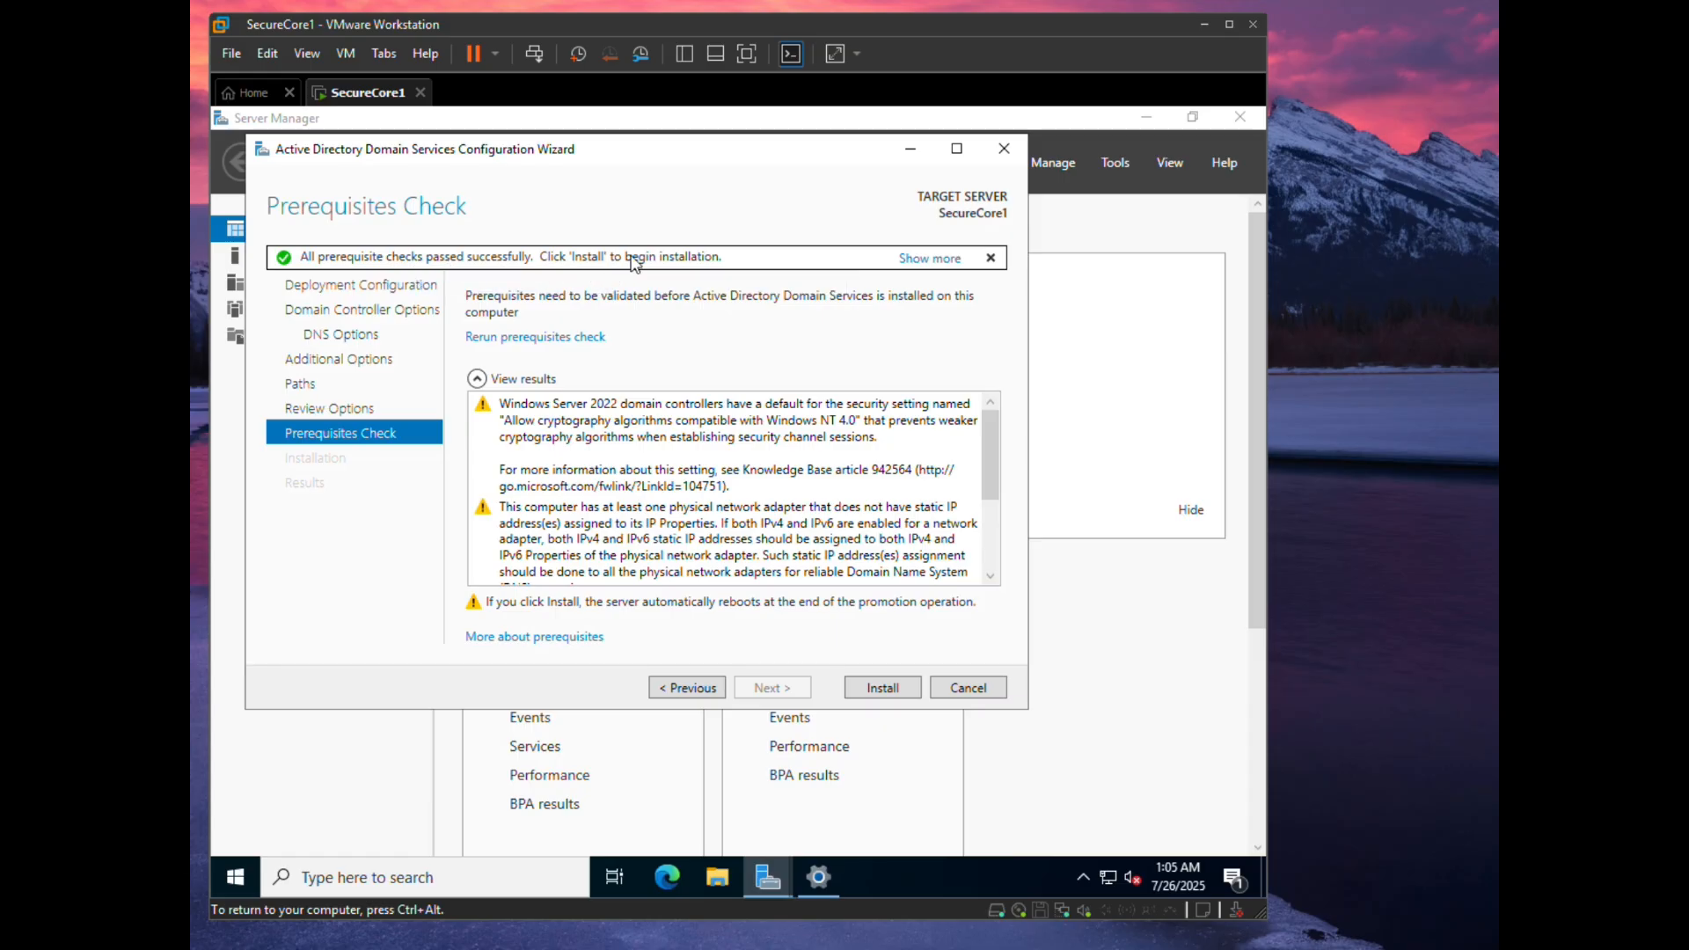
scroll(741, 516, down, 3)
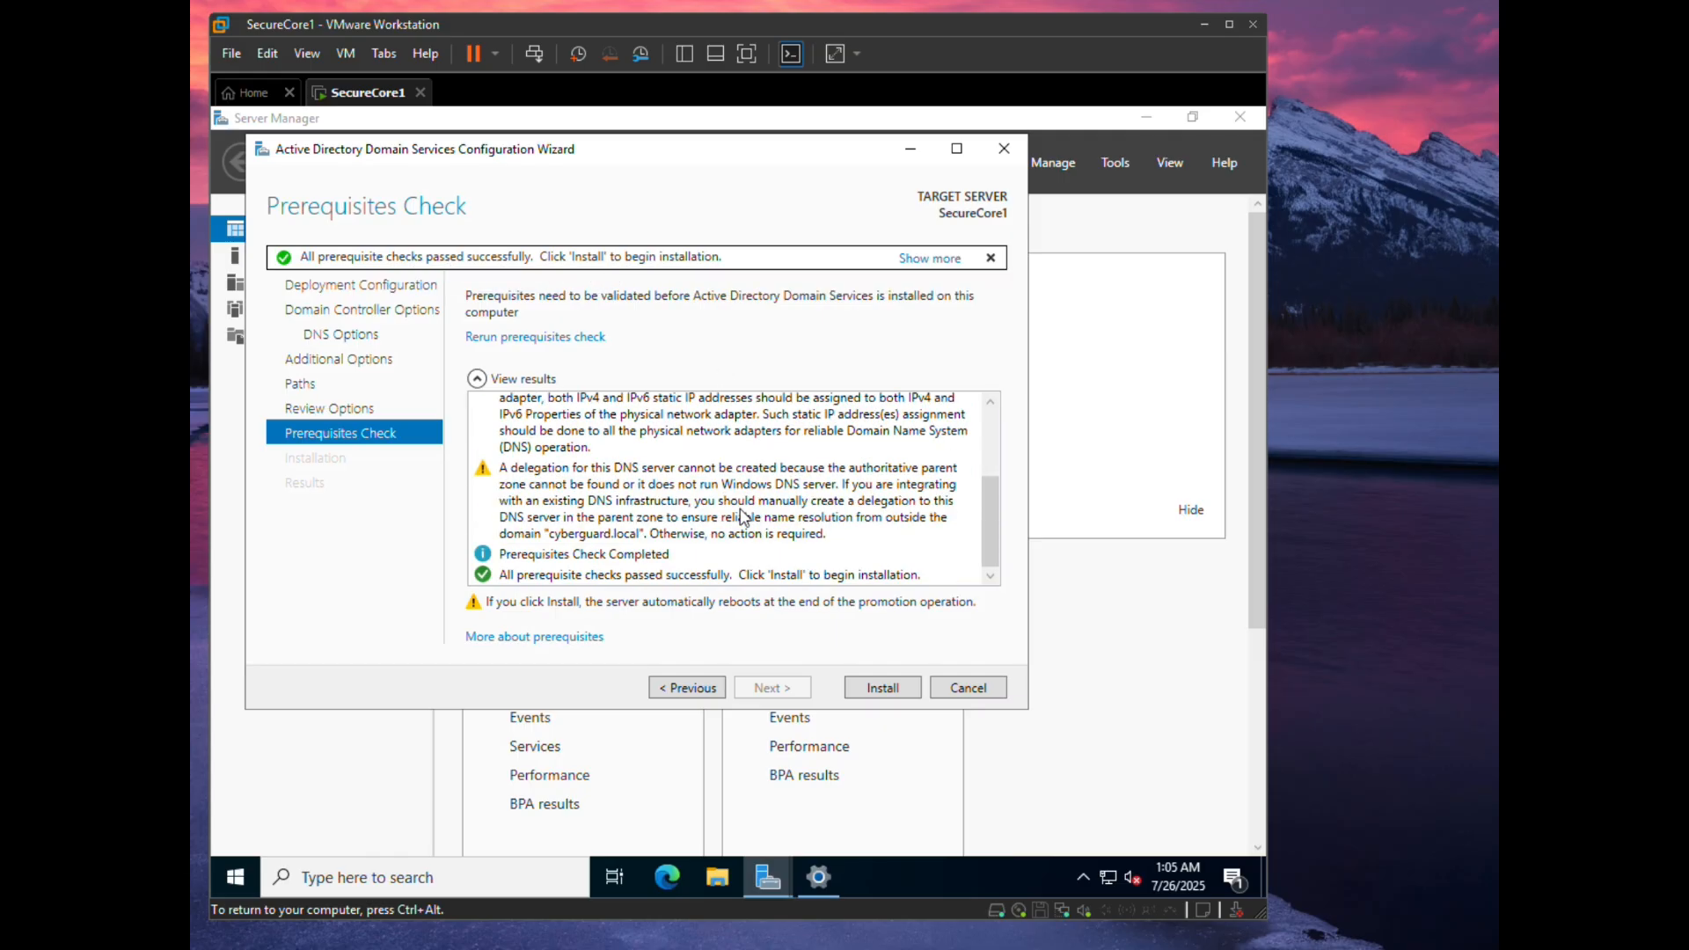
click(880, 686)
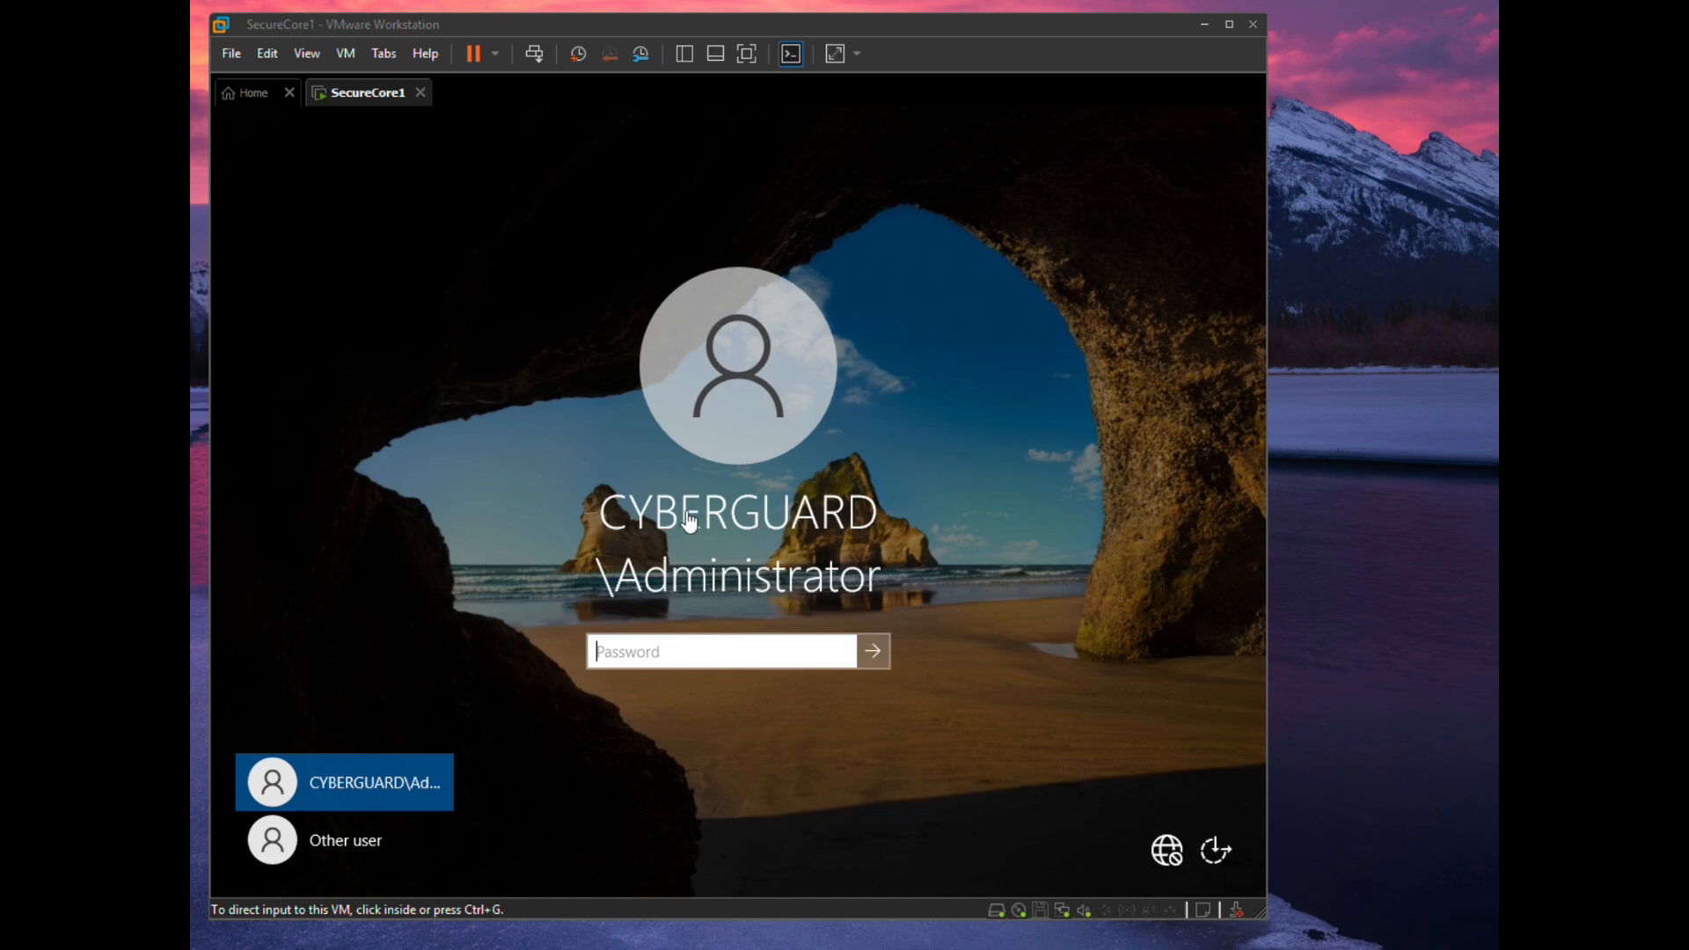
- Sign in to the rebooted server as CYBERGUARD\Administrator with the administrator password
click(613, 655)
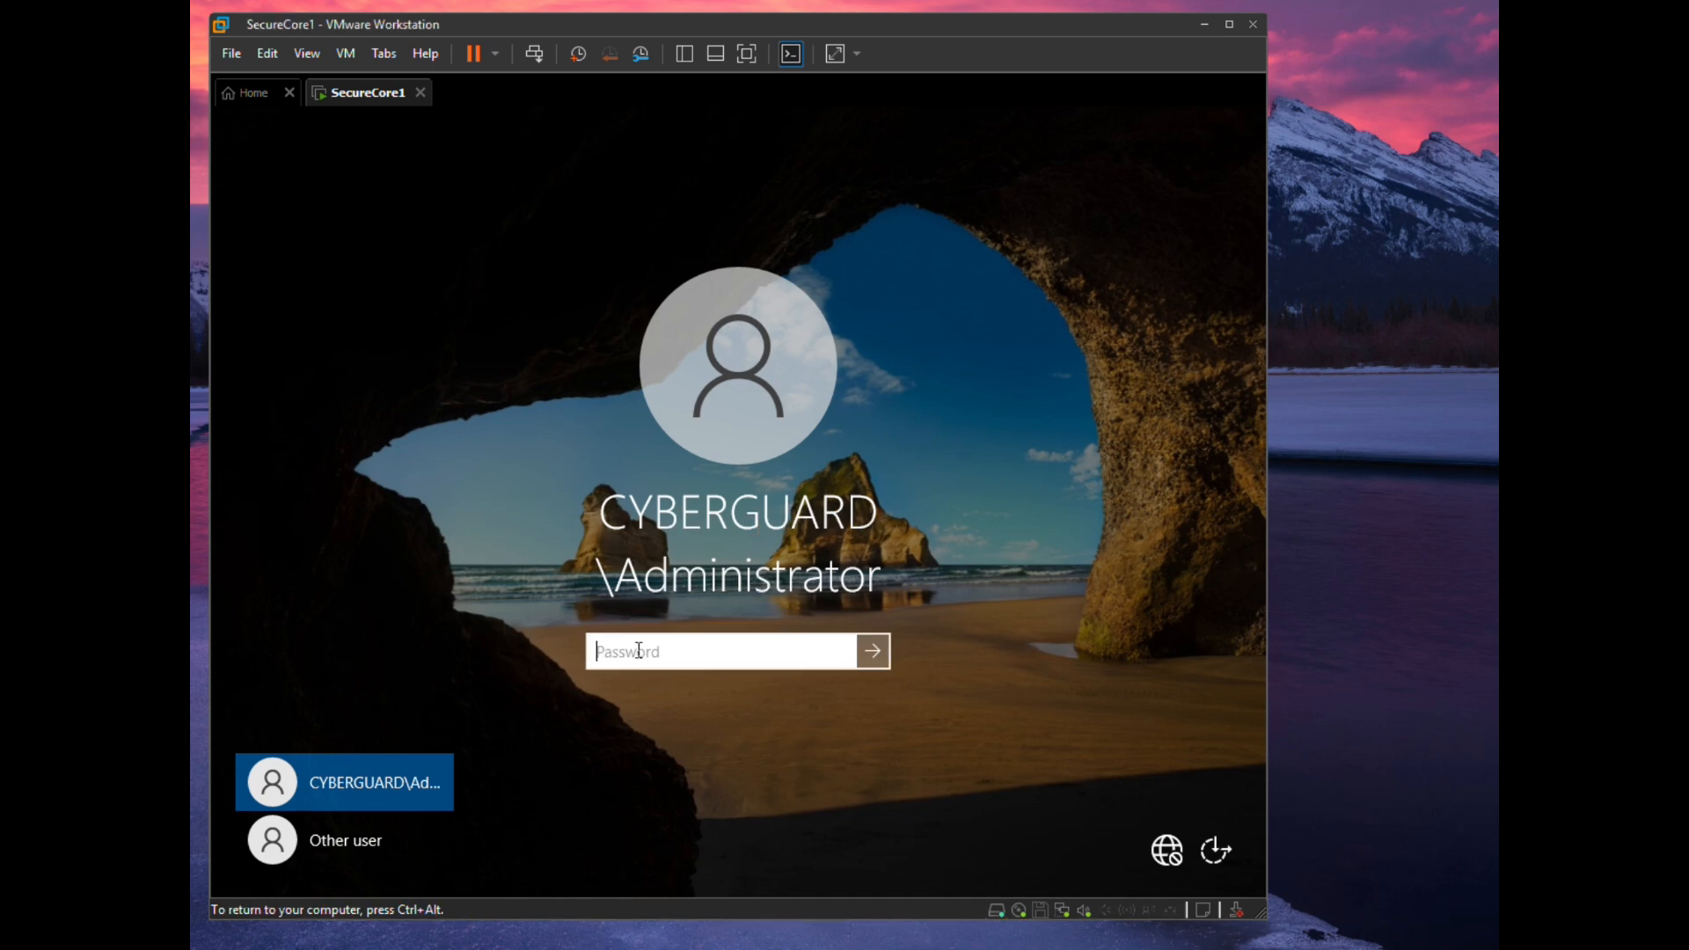
text(********)
key(Return)
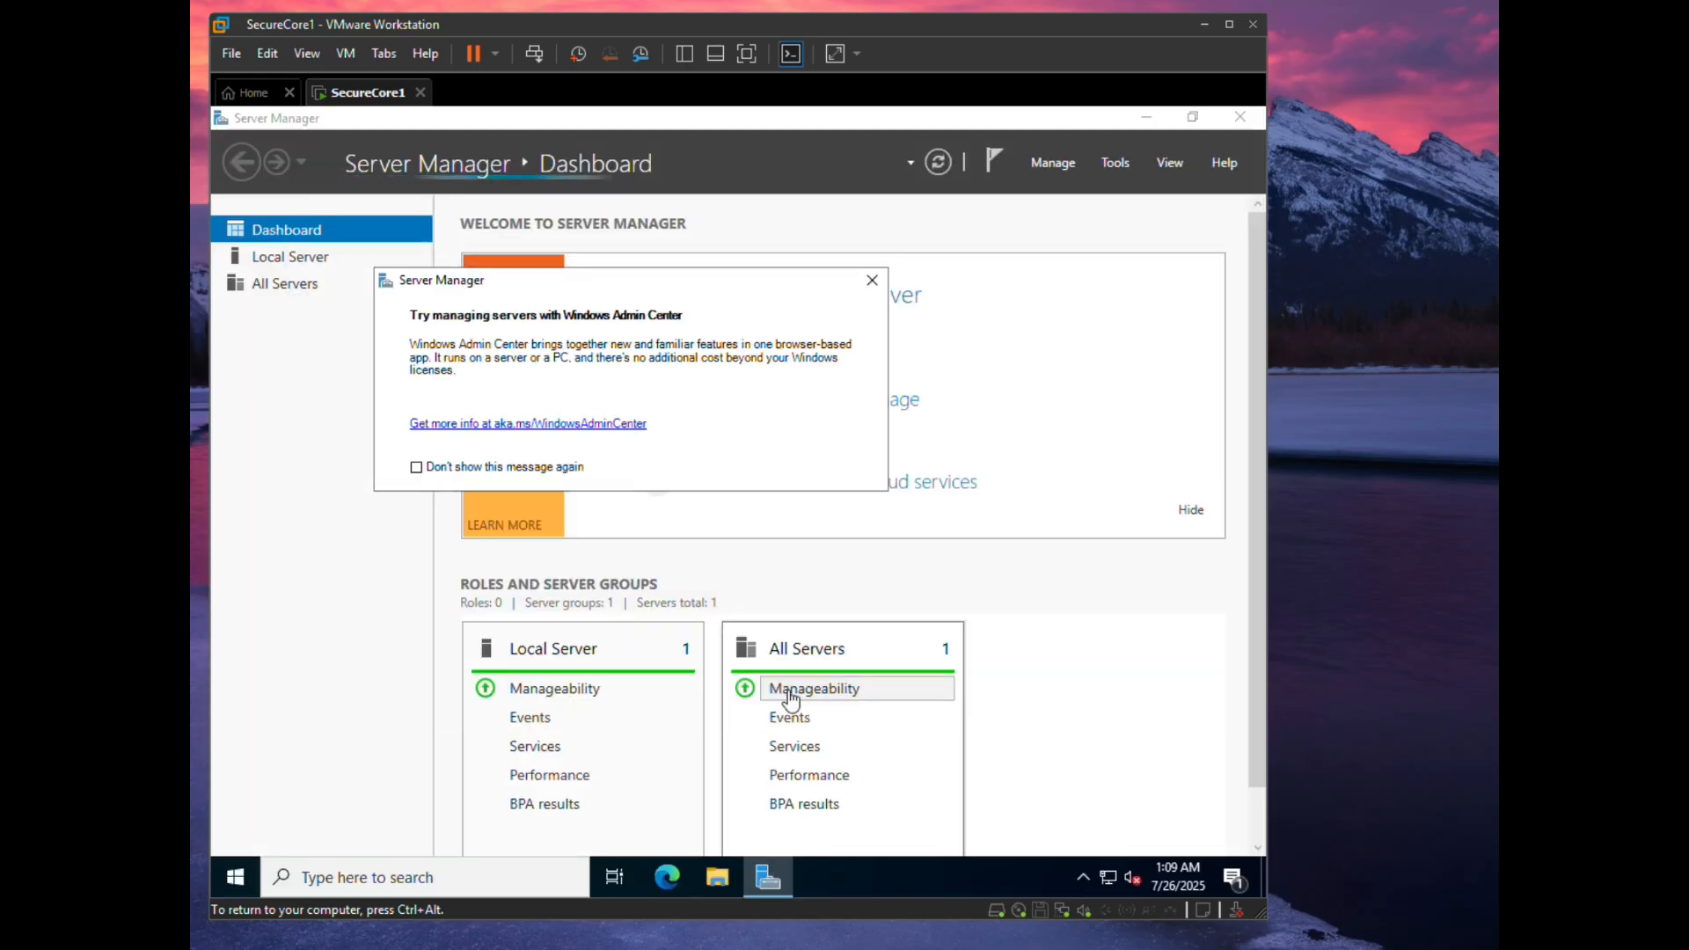
- Change Ethernet0's preferred DNS server from 127.0.0.1 to 10.34.16.10 and save the adapter settings
click(1110, 875)
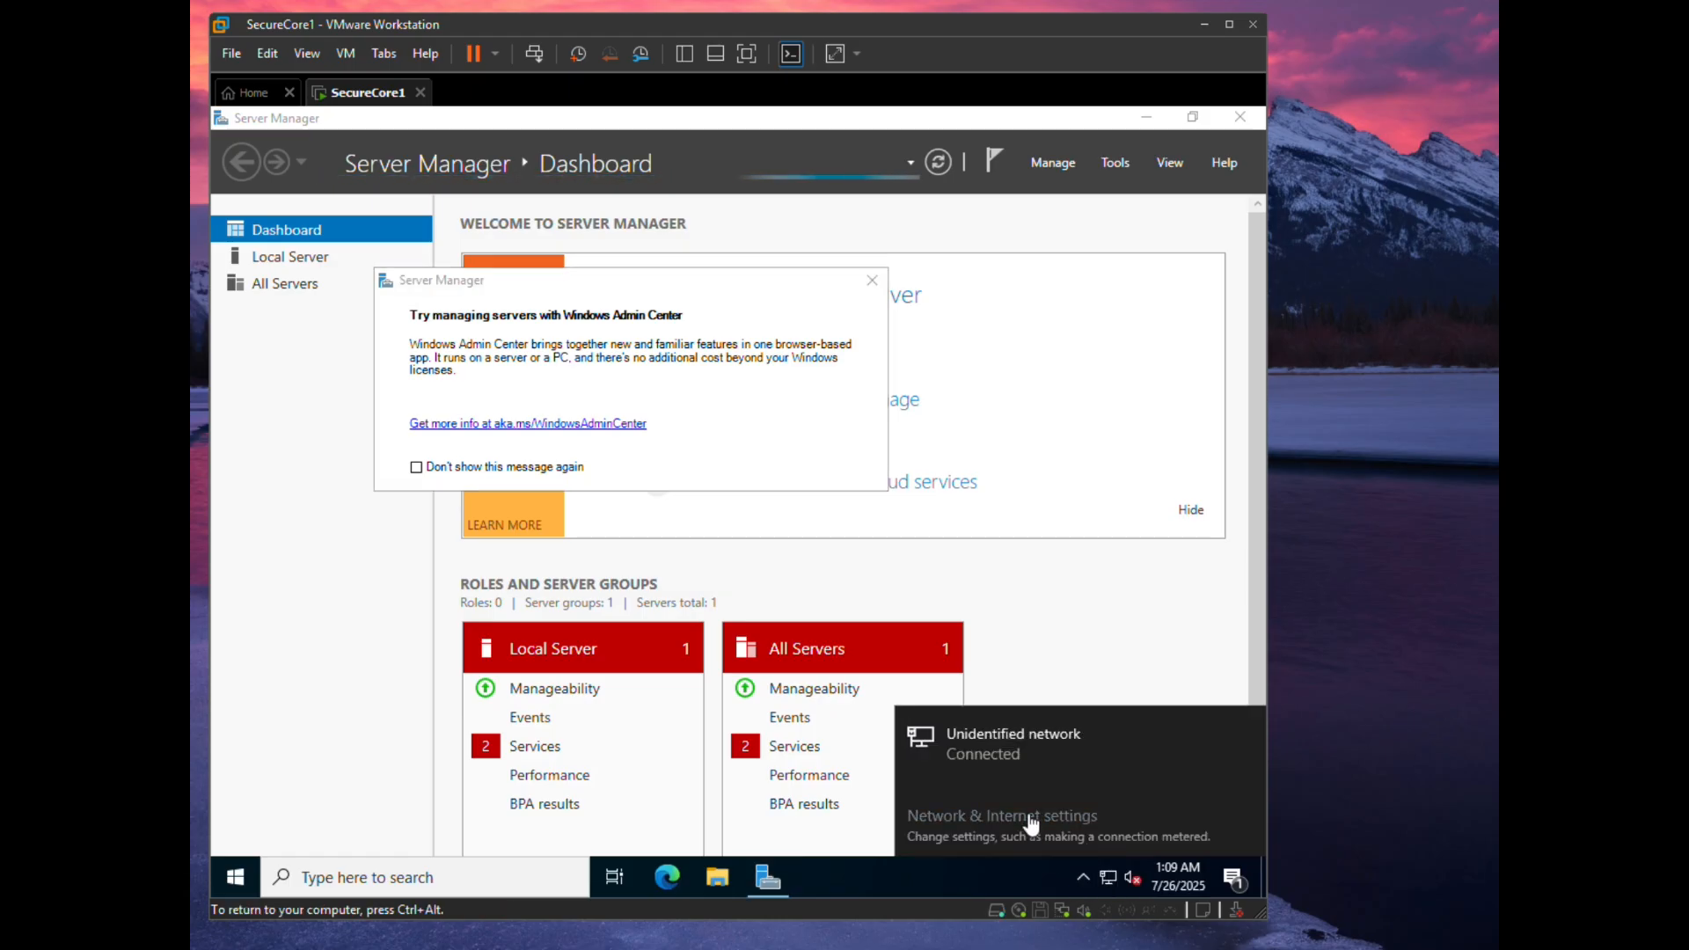
click(1029, 818)
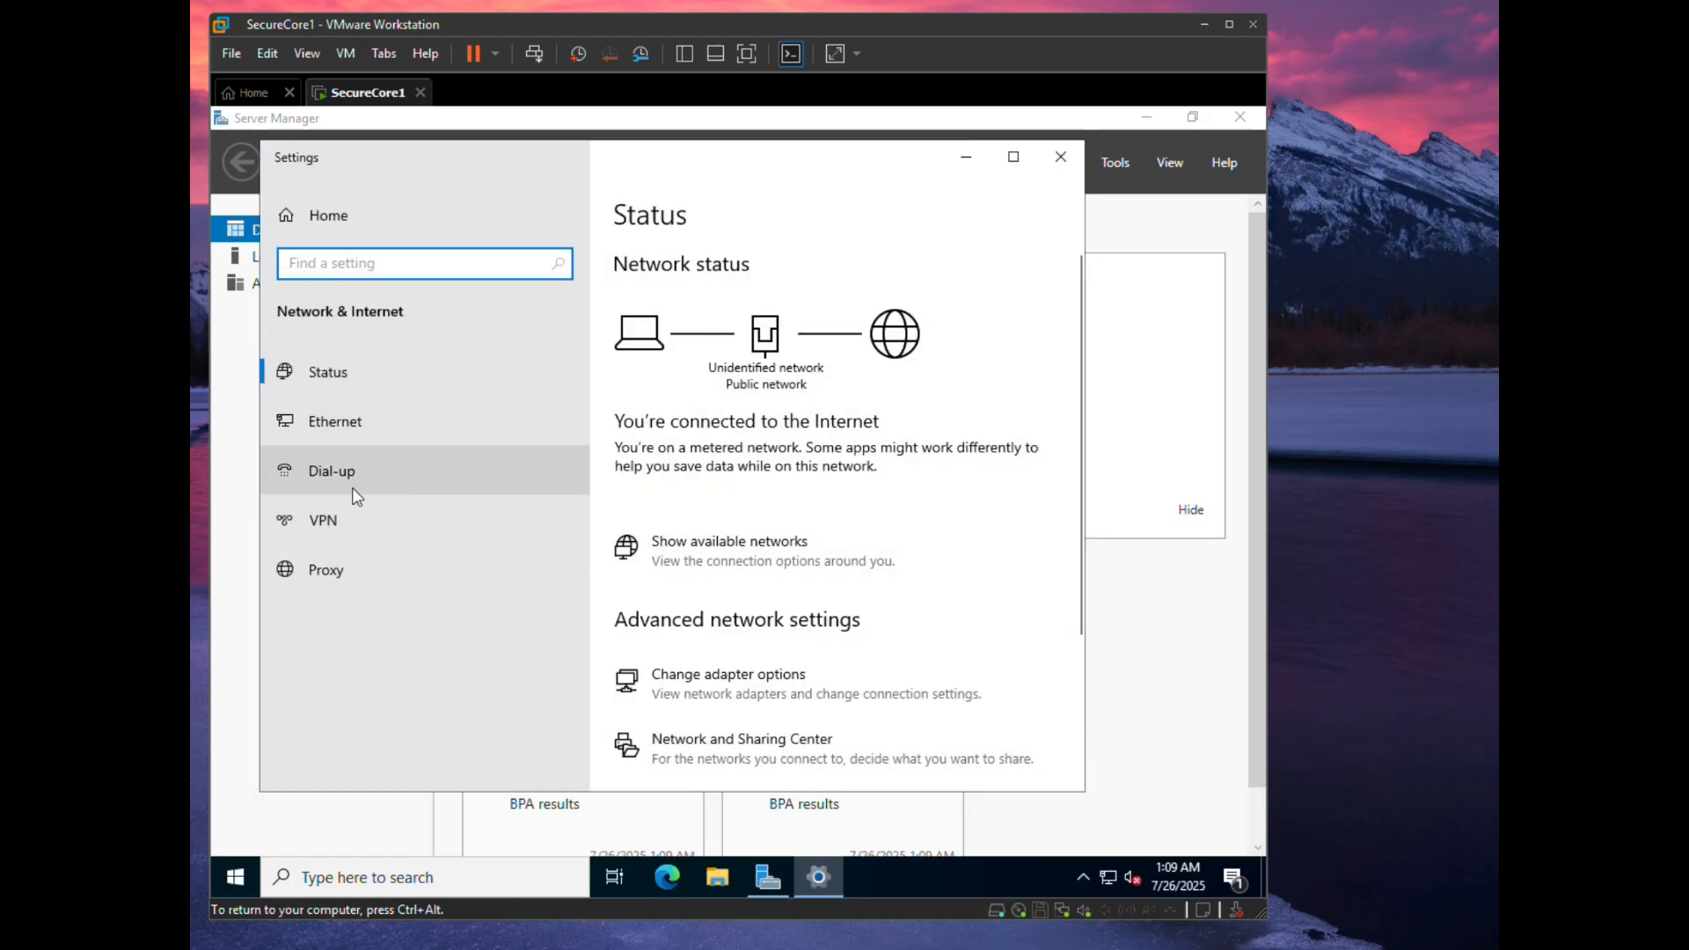
click(630, 673)
double_click(515, 350)
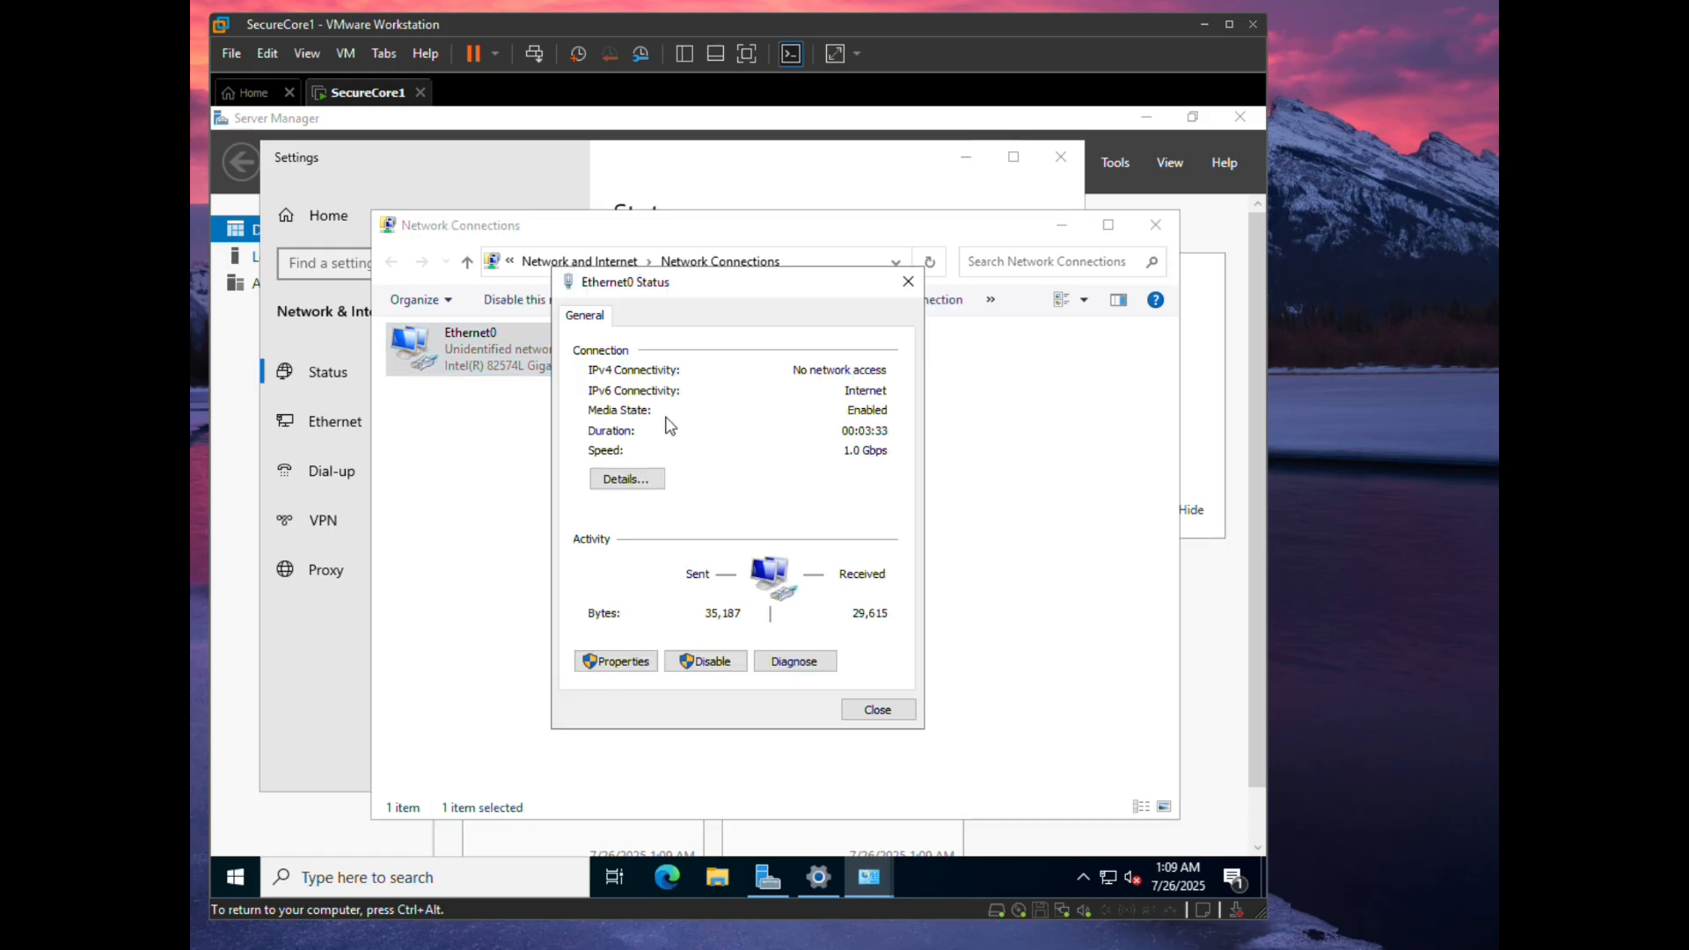
click(616, 661)
double_click(691, 517)
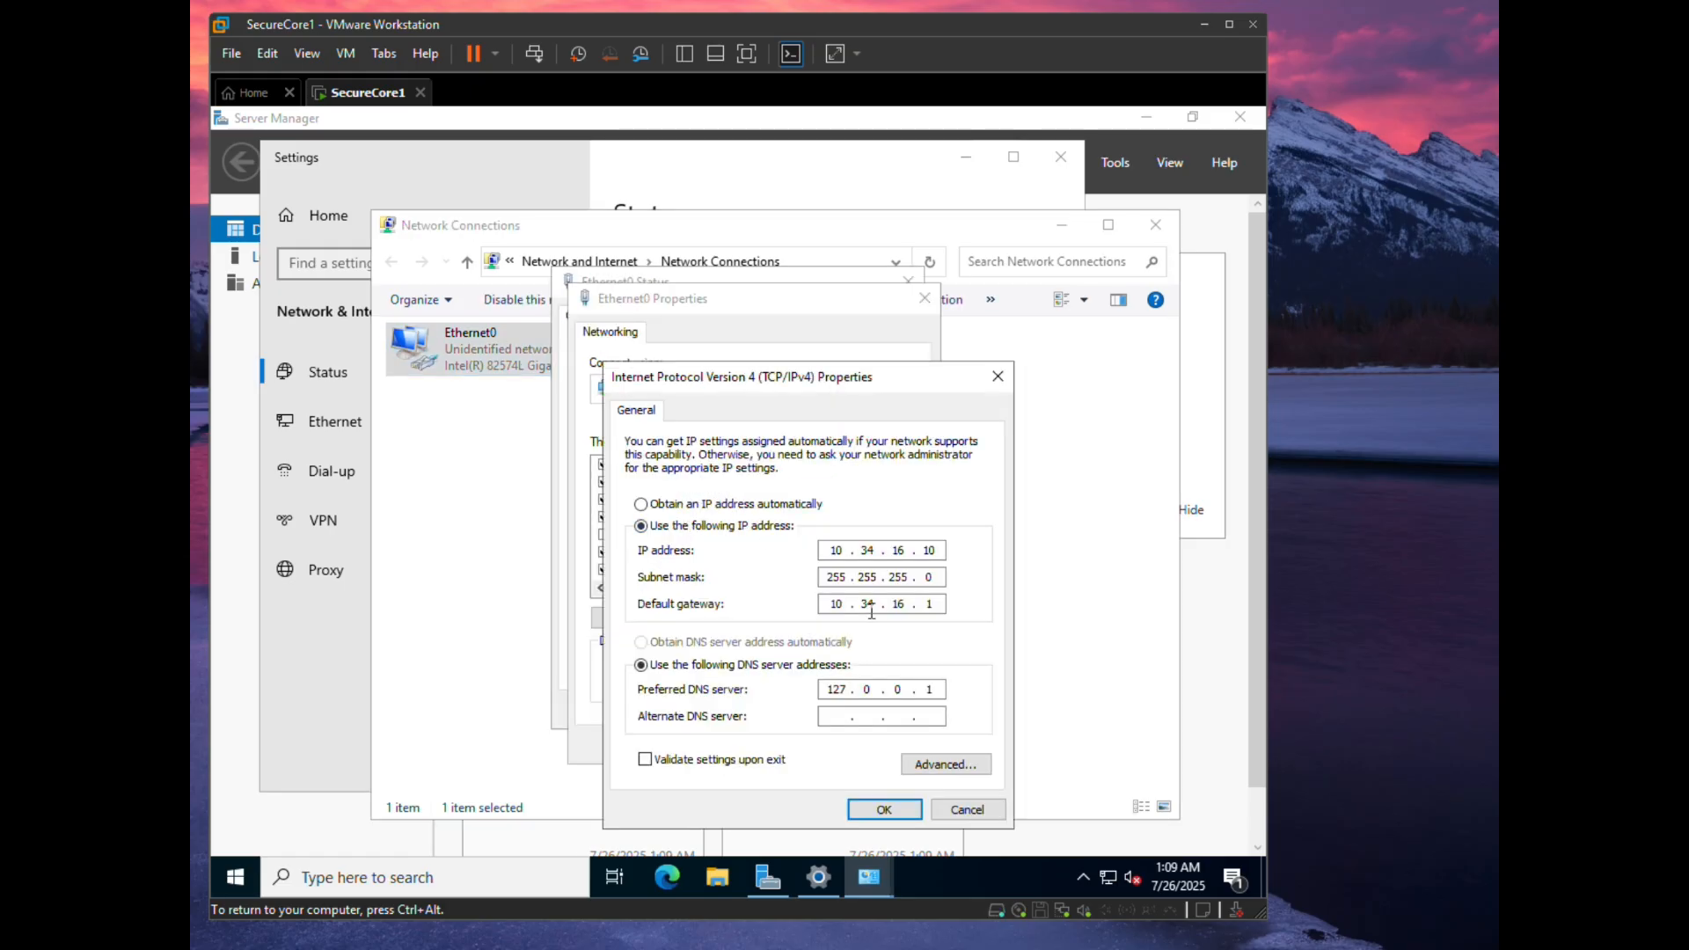
double_click(845, 688)
text(10 . 34 . 16 . 1)
click(884, 809)
click(809, 744)
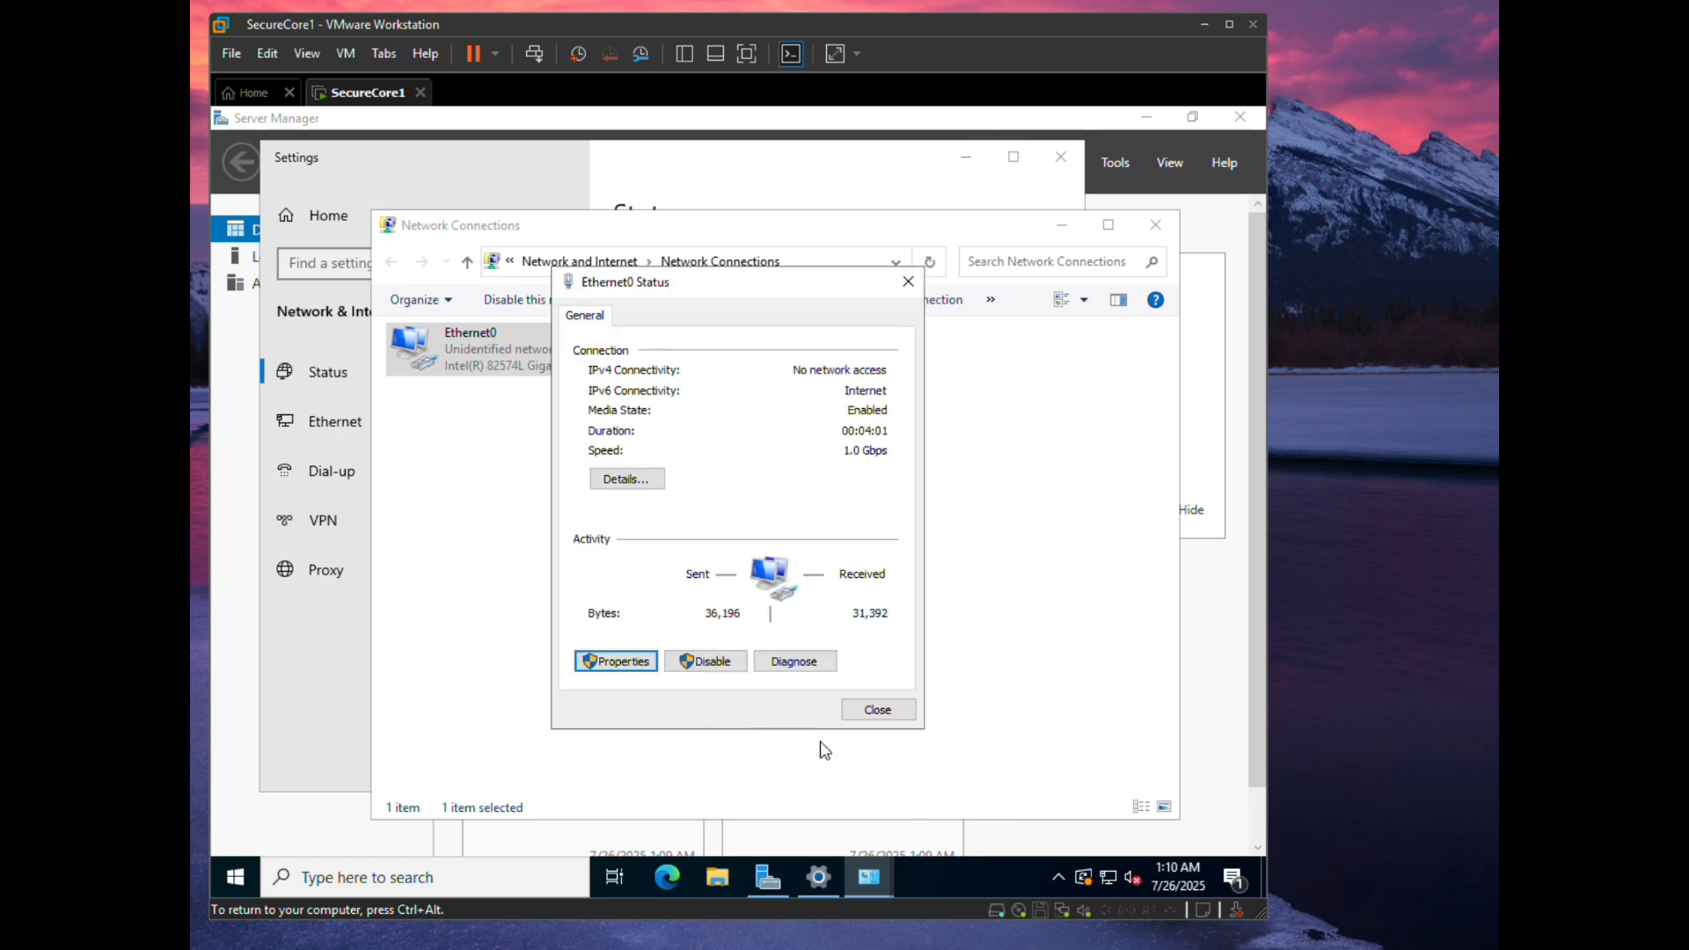
click(879, 711)
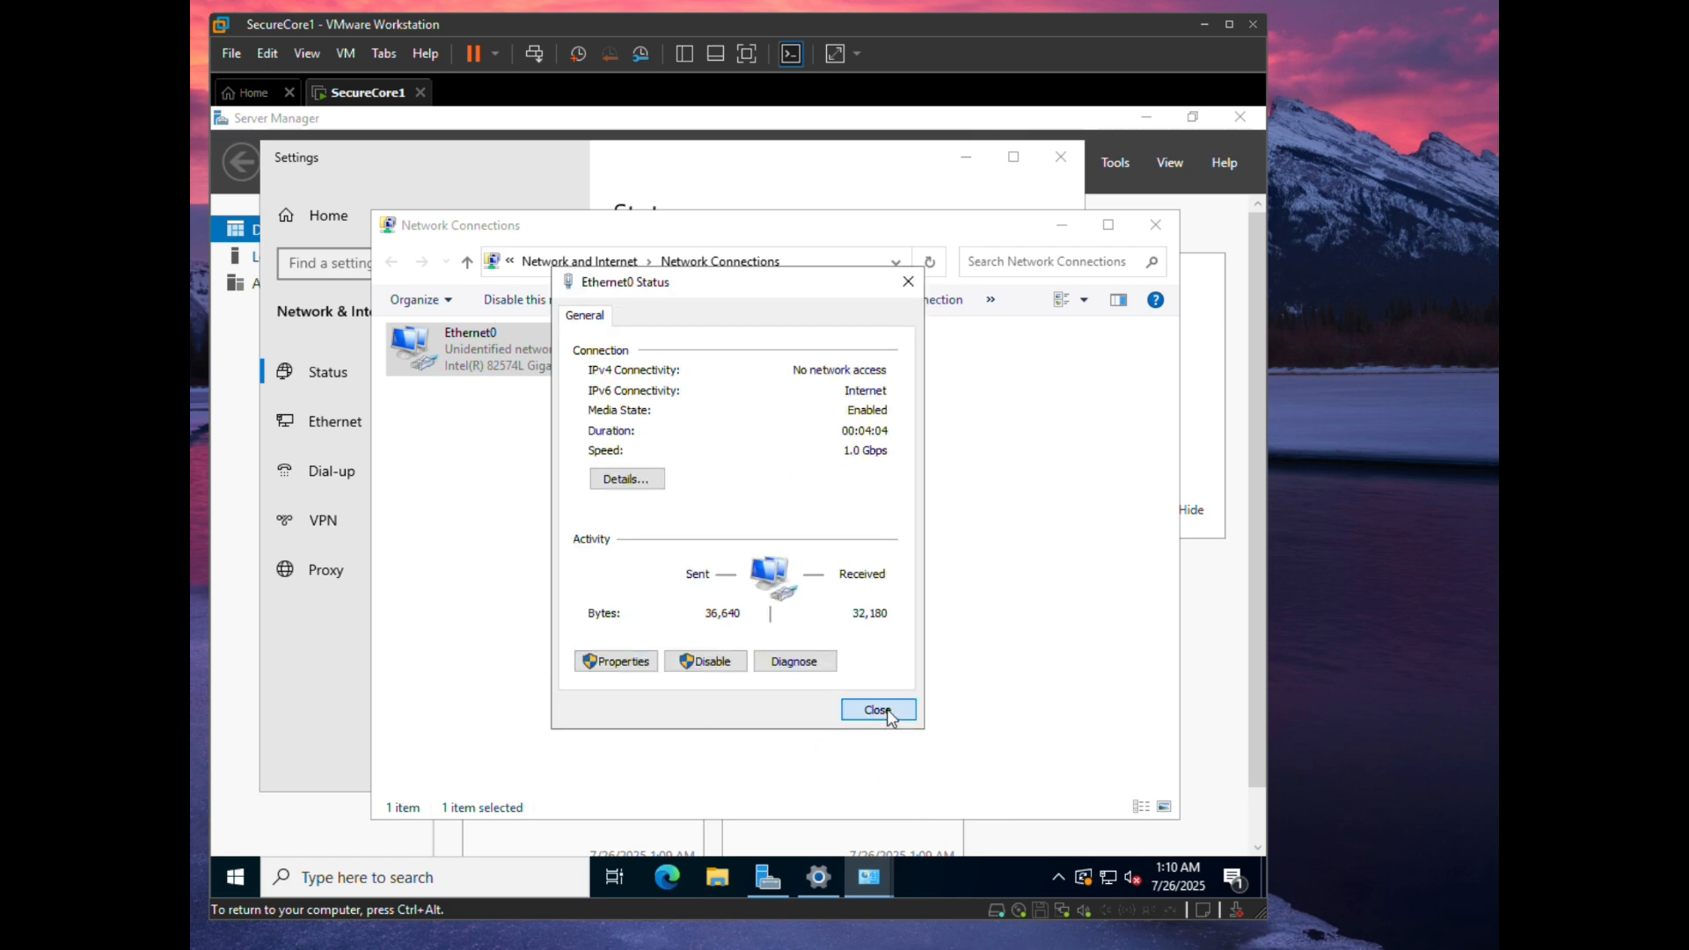
- Restart SecureCore1 from Windows Update to apply the pending updates
click(1087, 877)
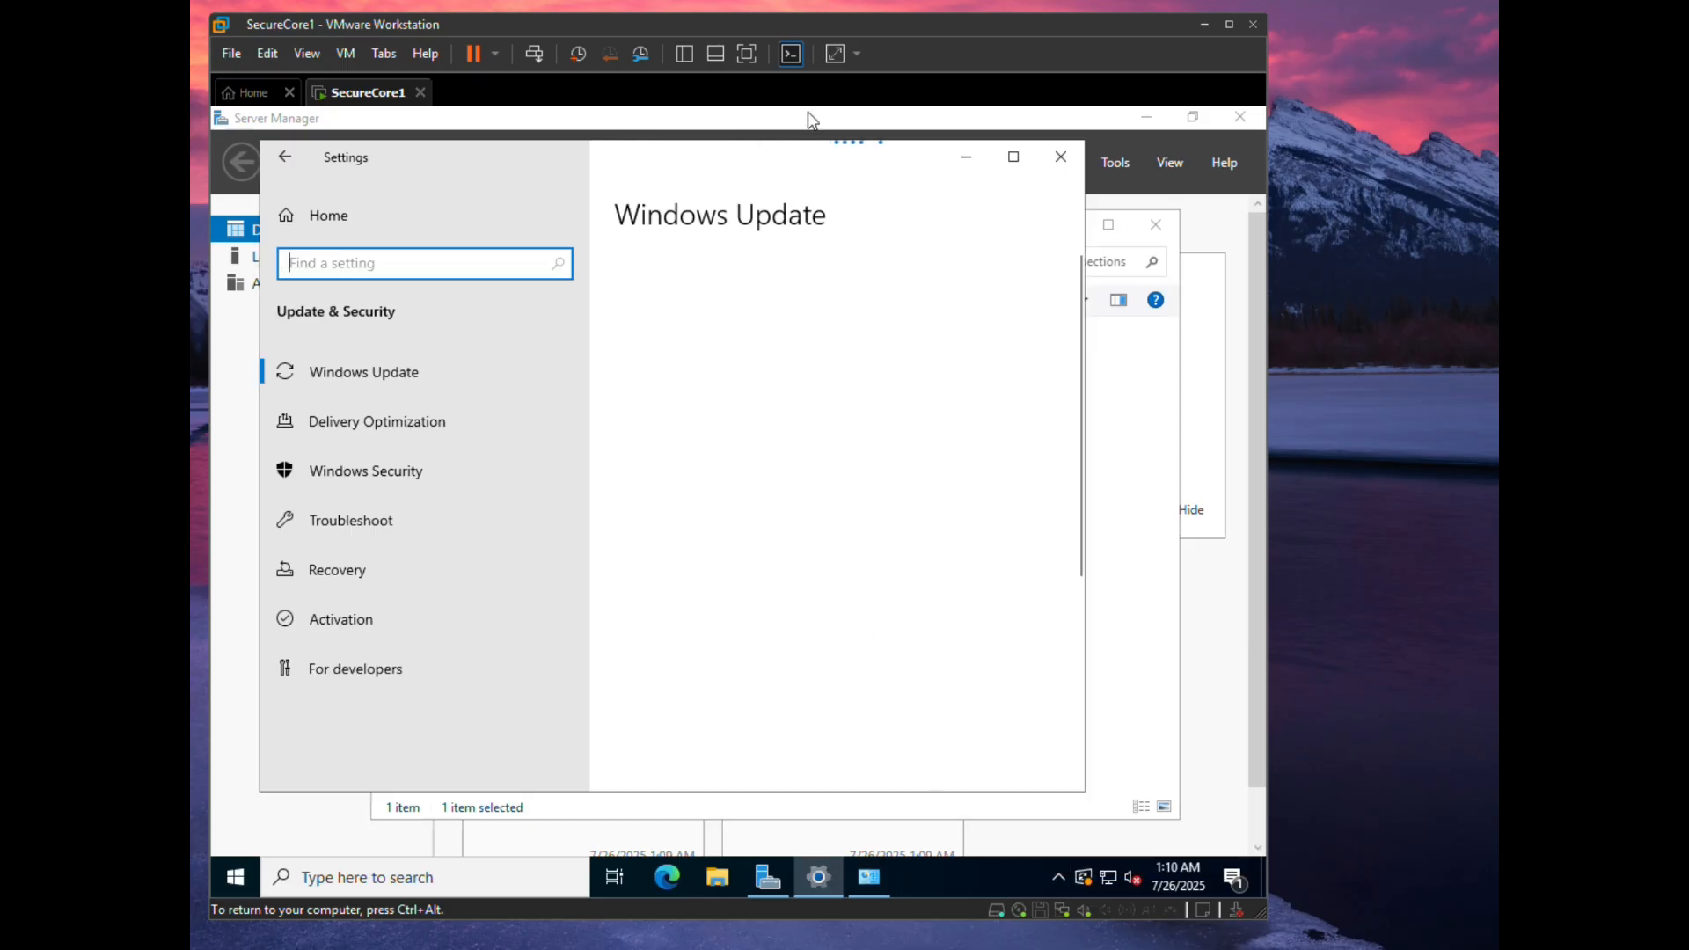
scroll(833, 640, down, 1)
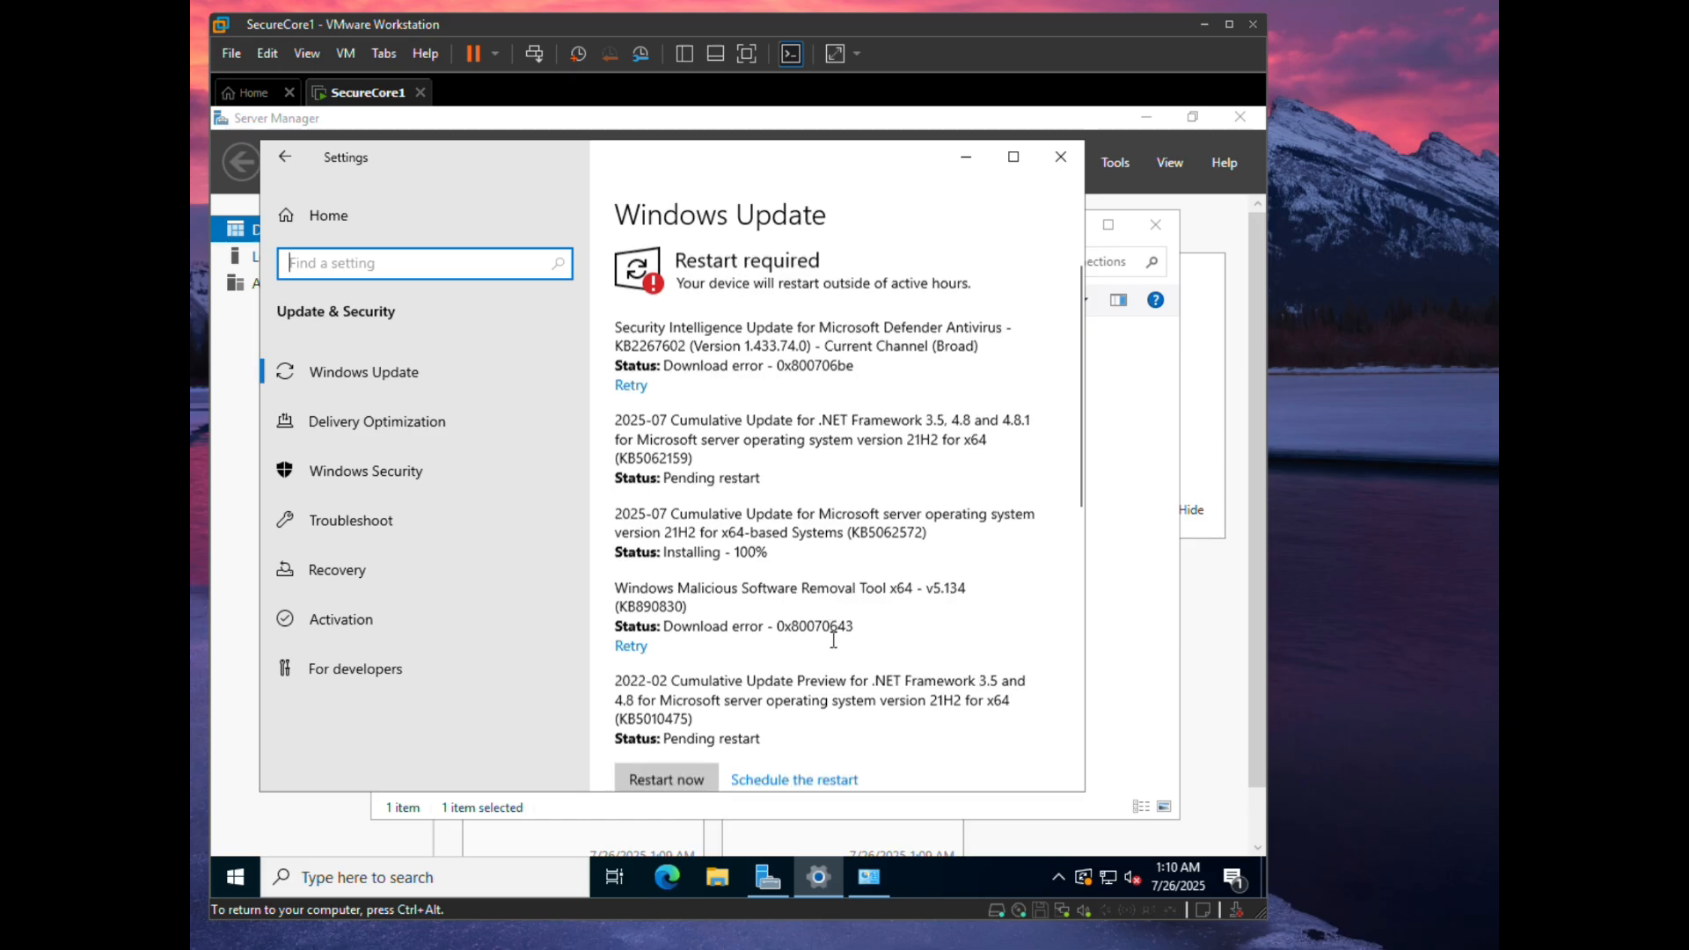
scroll(834, 642, down, 5)
scroll(833, 644, up, 4)
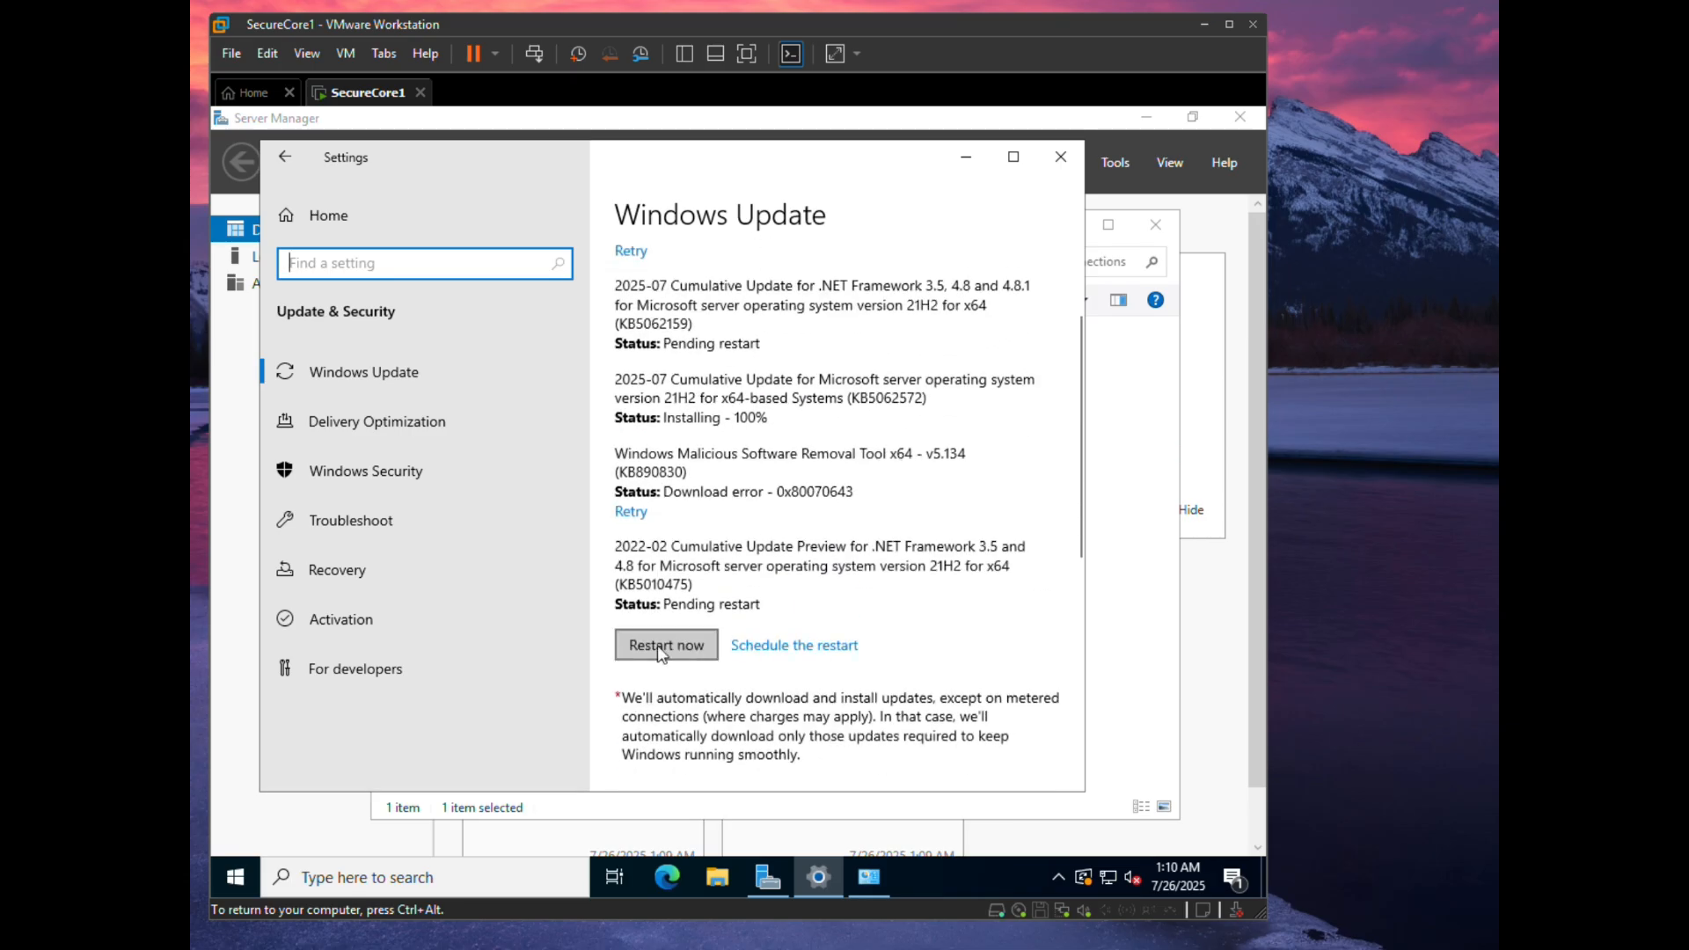
click(661, 646)
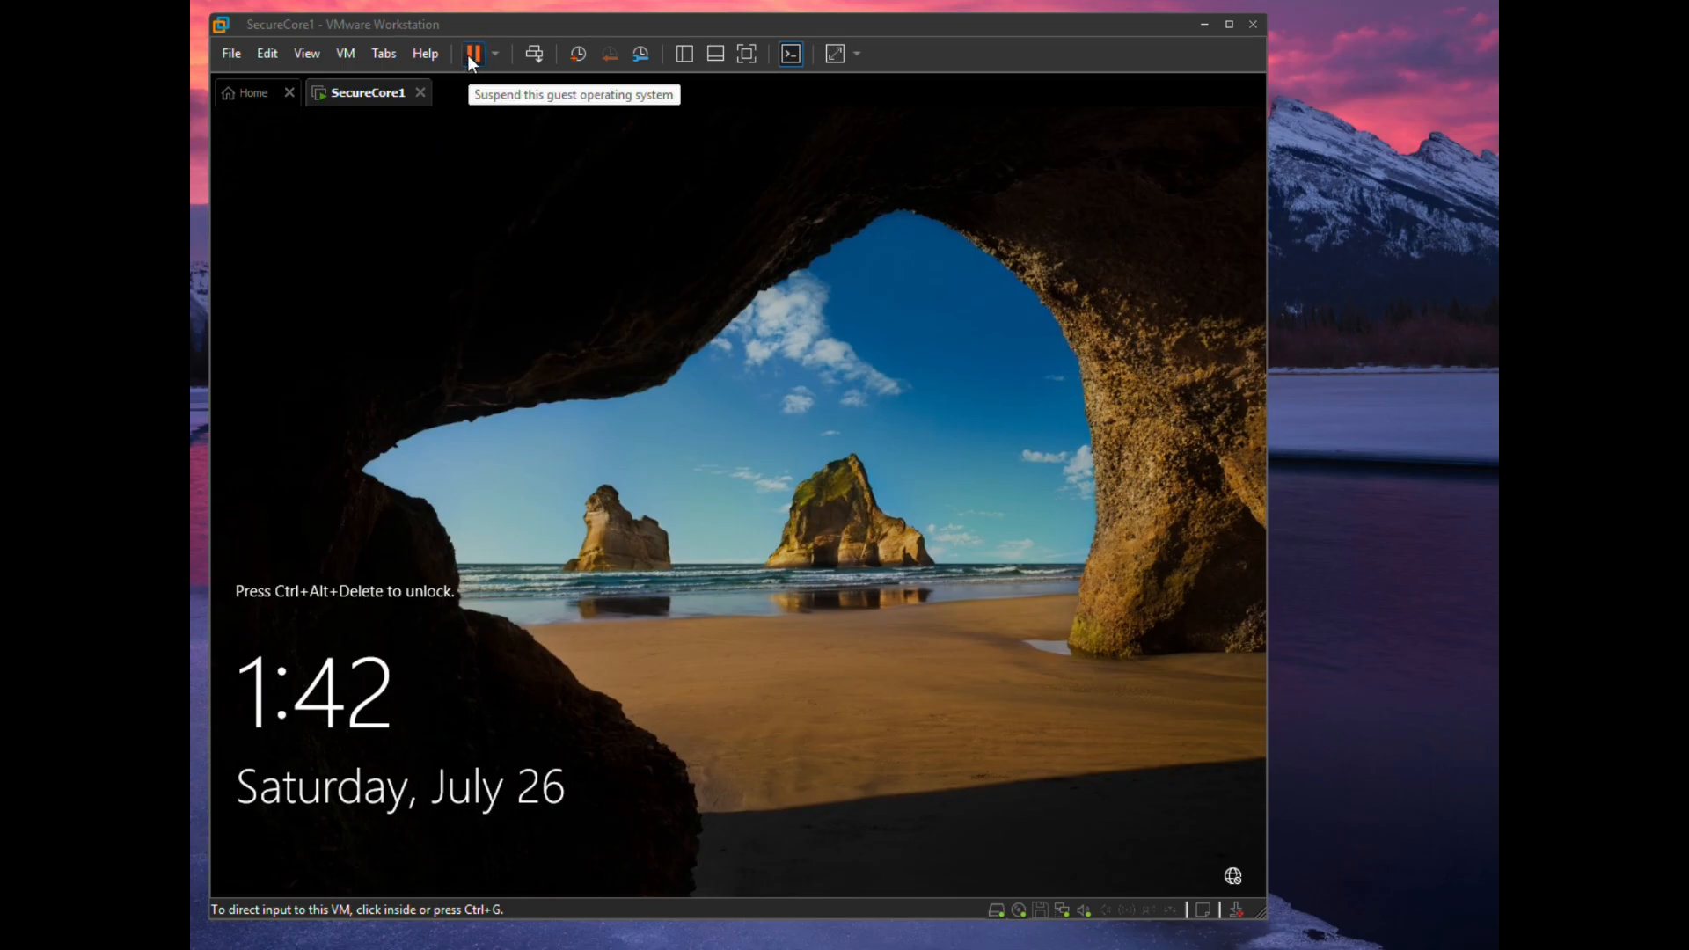
- Sign in again as CYBERGUARD\Administrator and close the Azure Arc pop-up
click(534, 54)
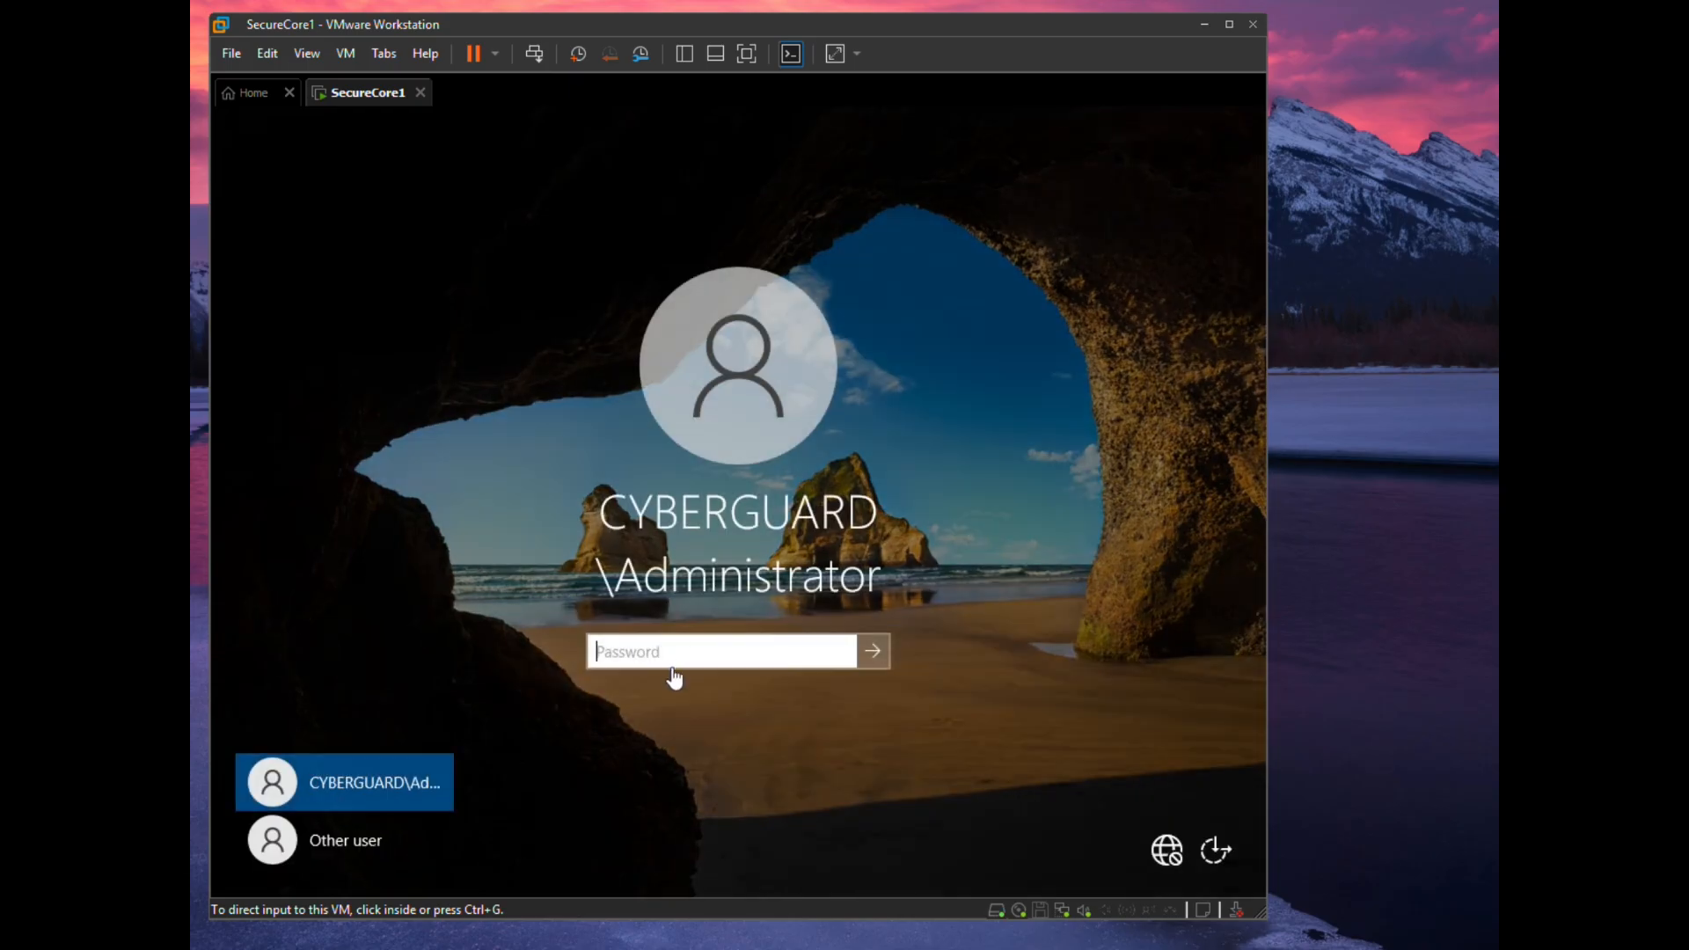
click(672, 669)
text(Pa55w.rd)
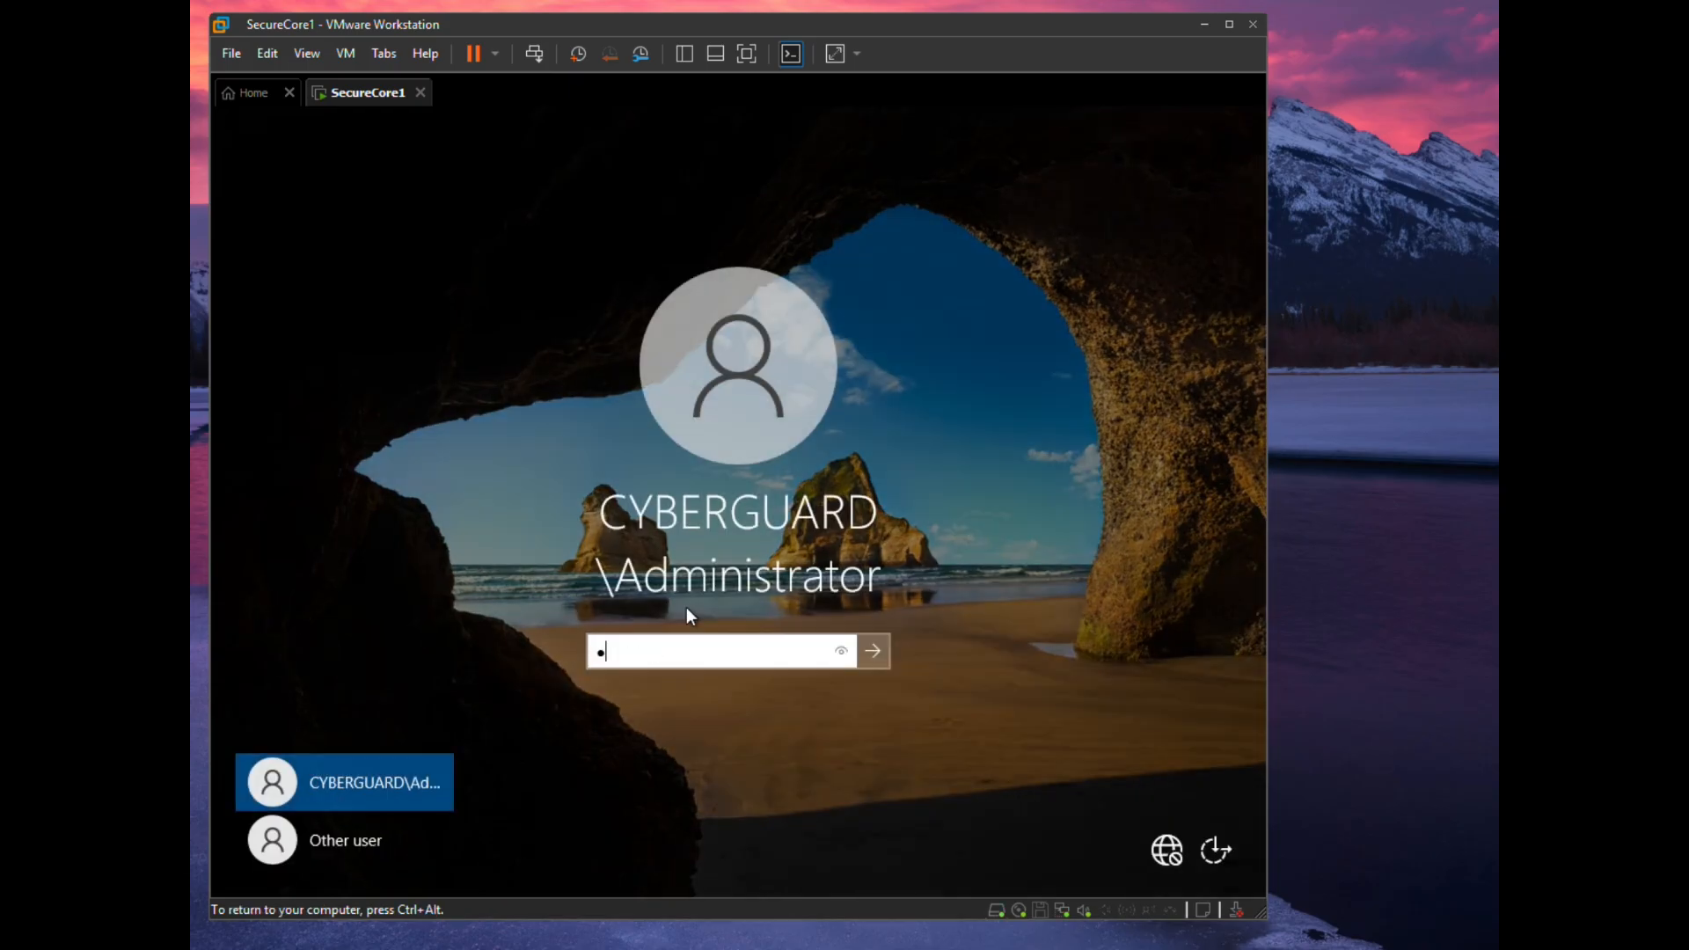
key(Return)
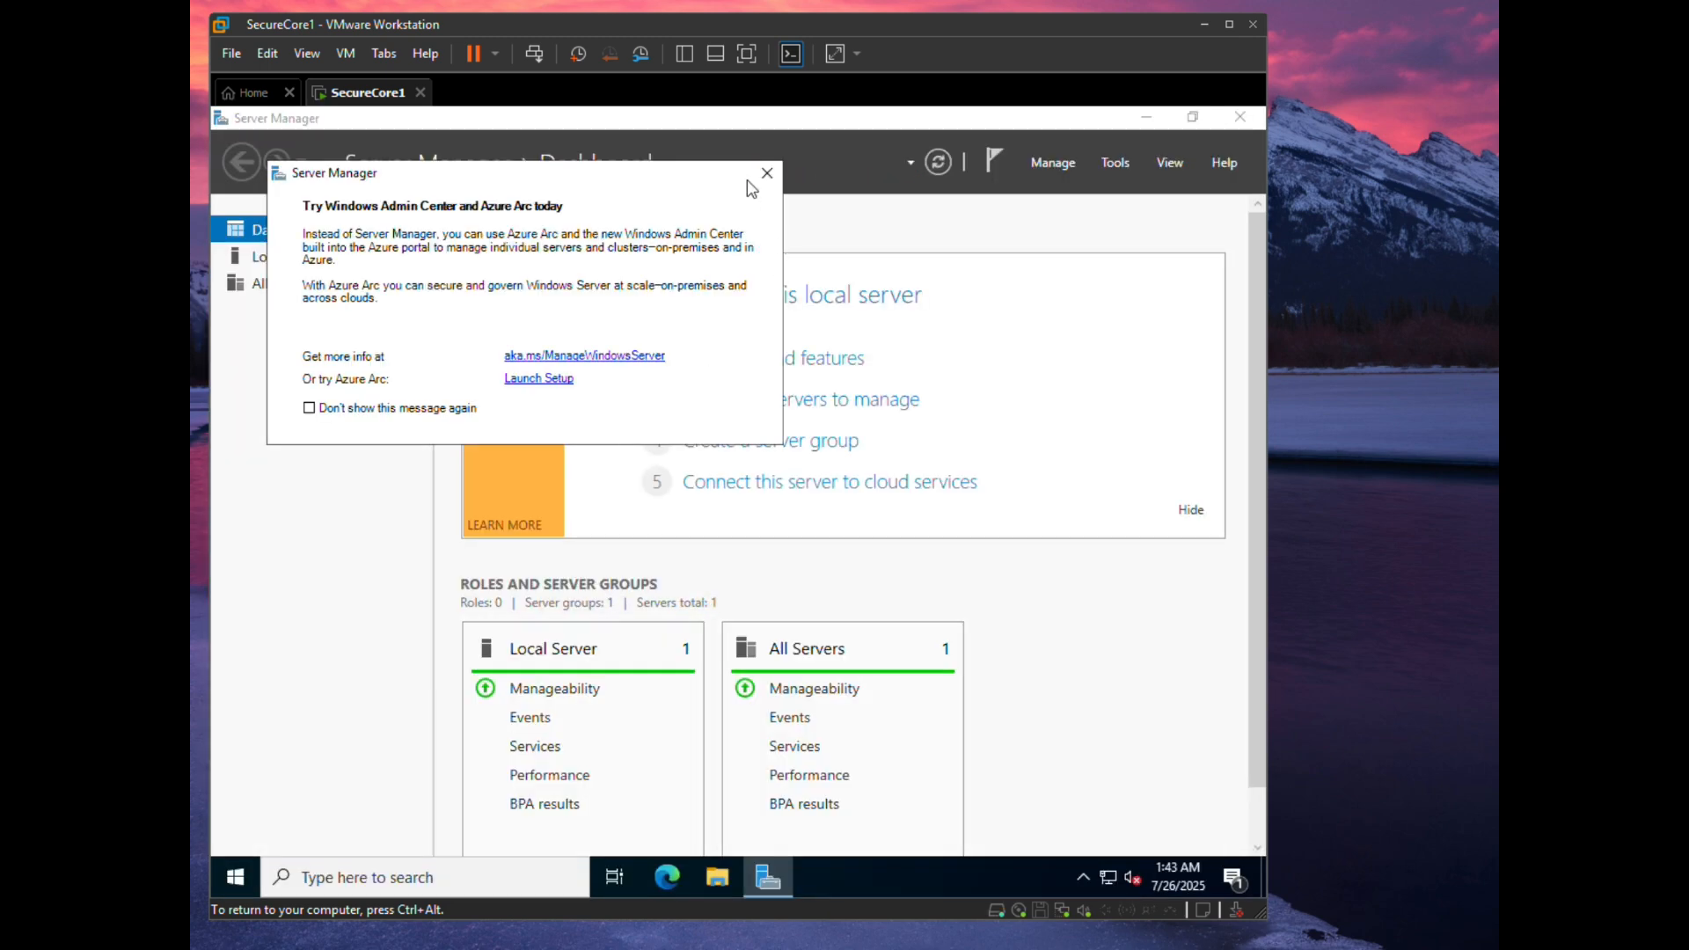
click(769, 175)
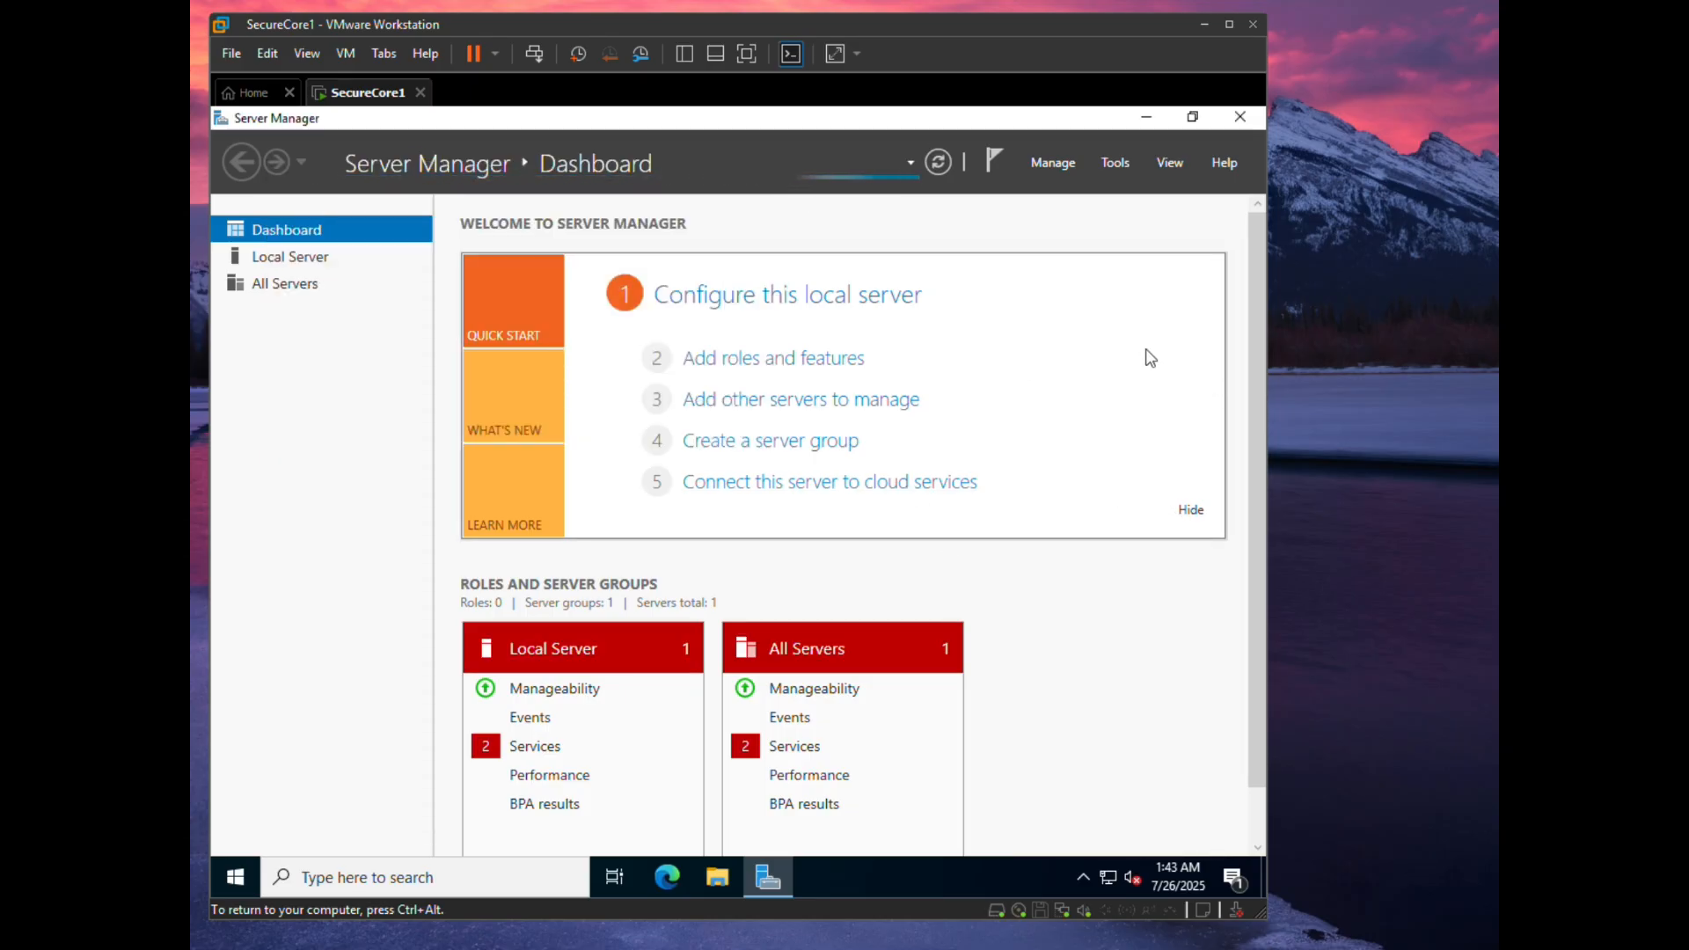
click(1111, 163)
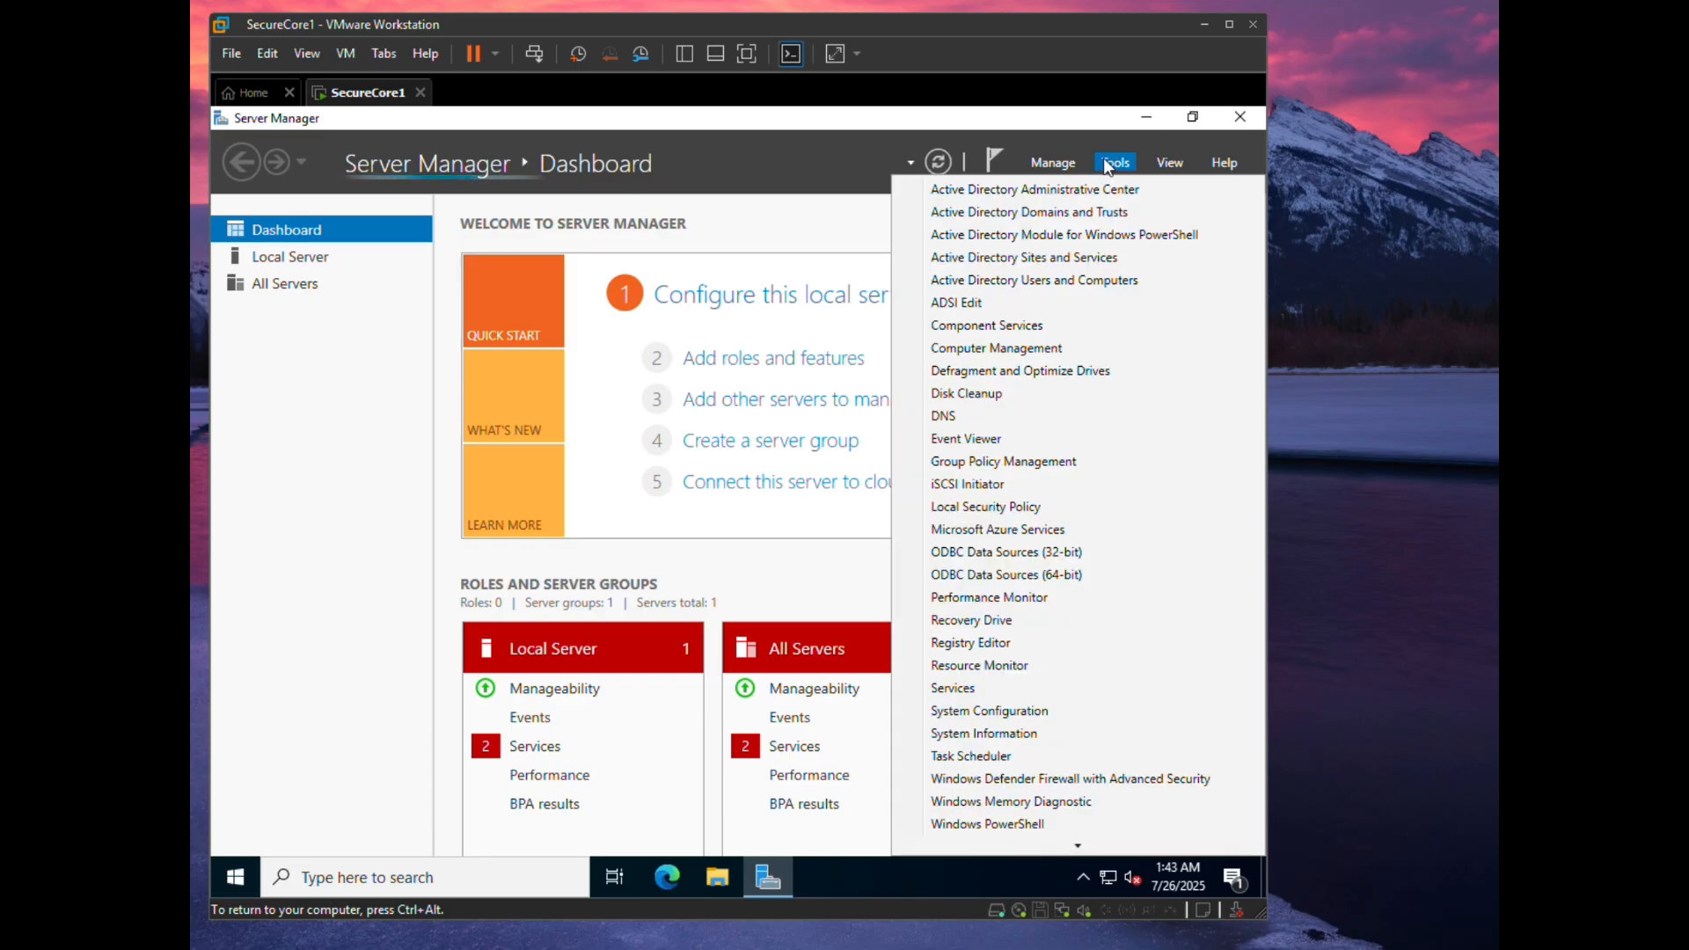
click(1018, 282)
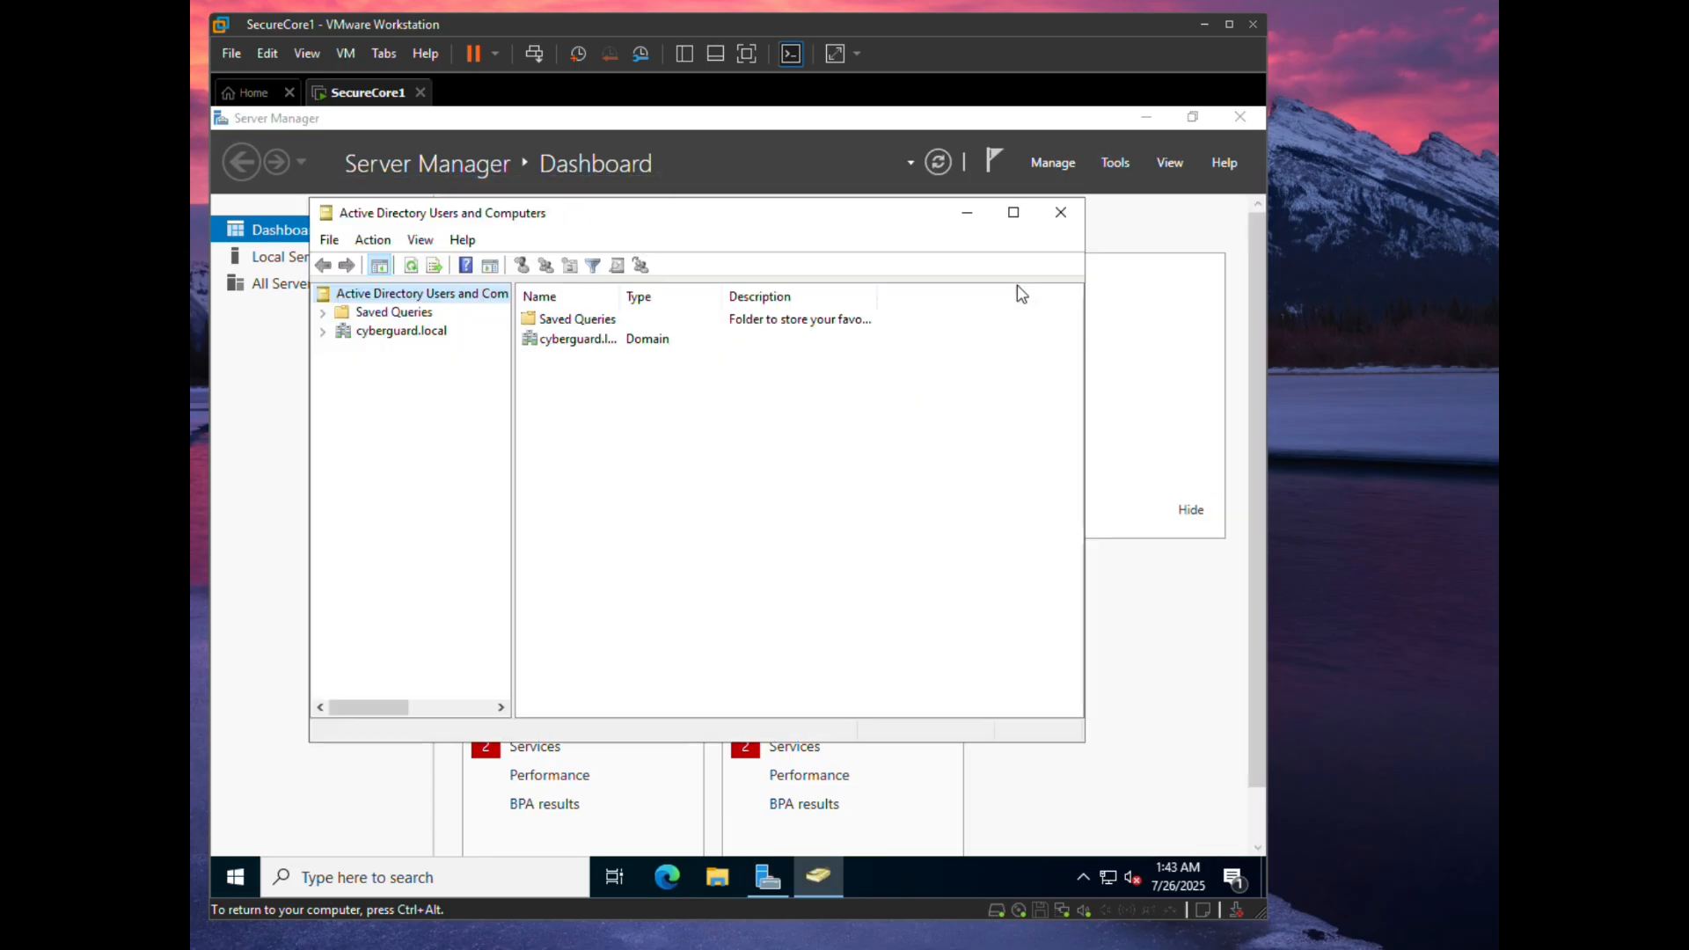
click(322, 331)
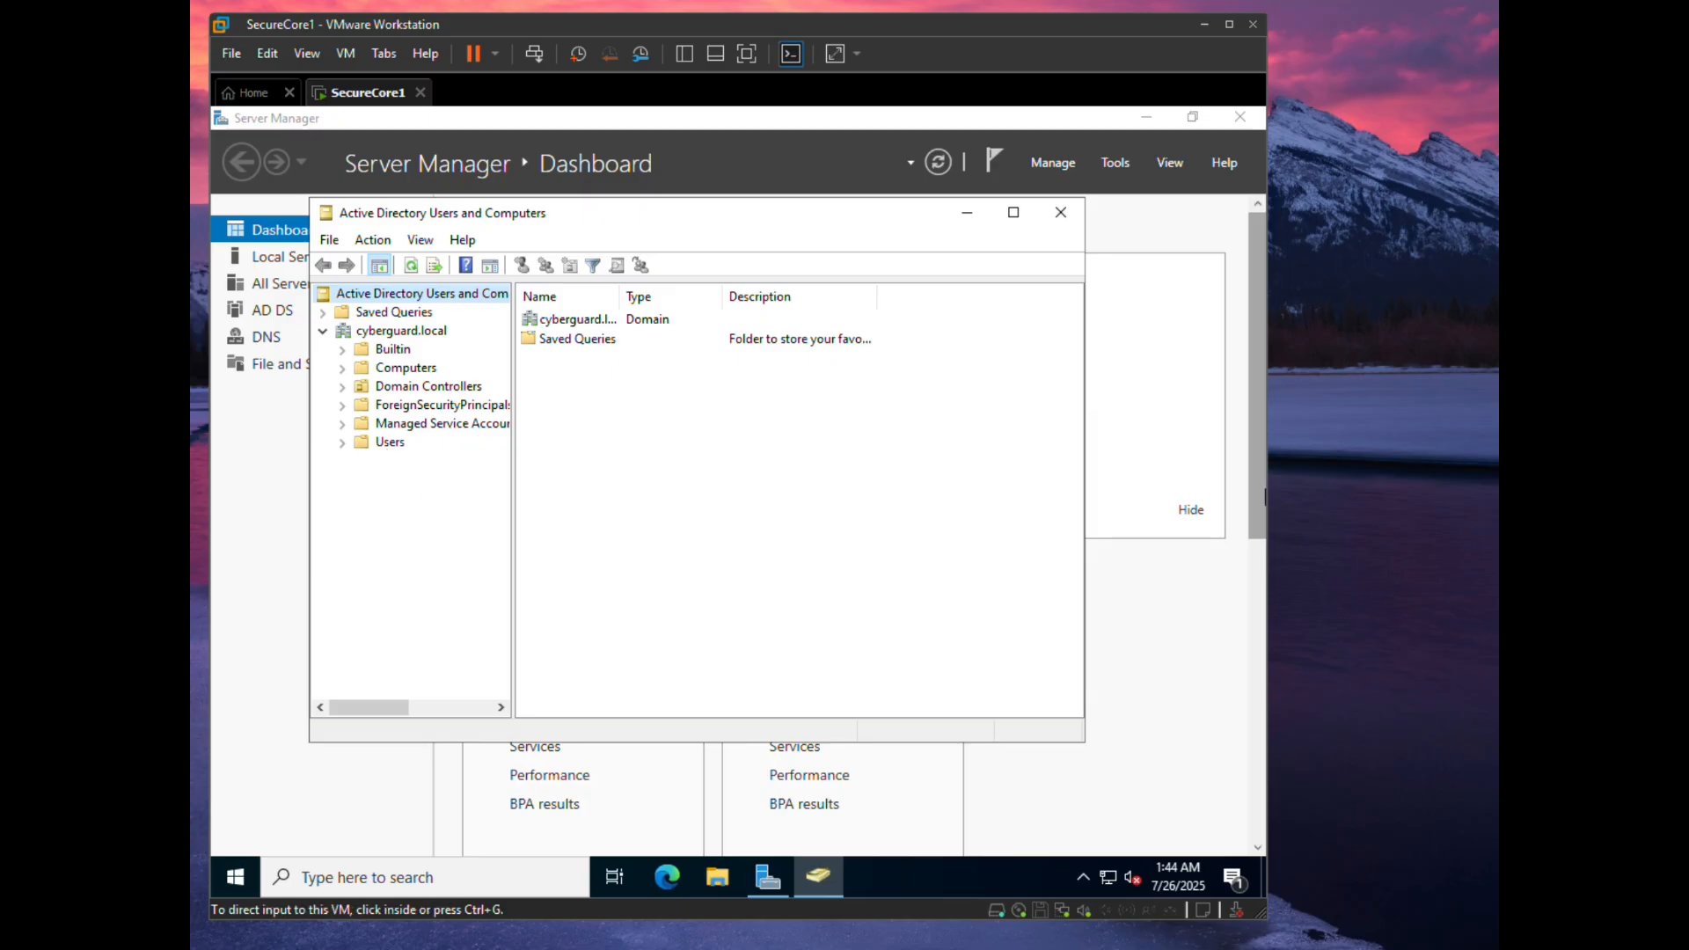
click(1061, 212)
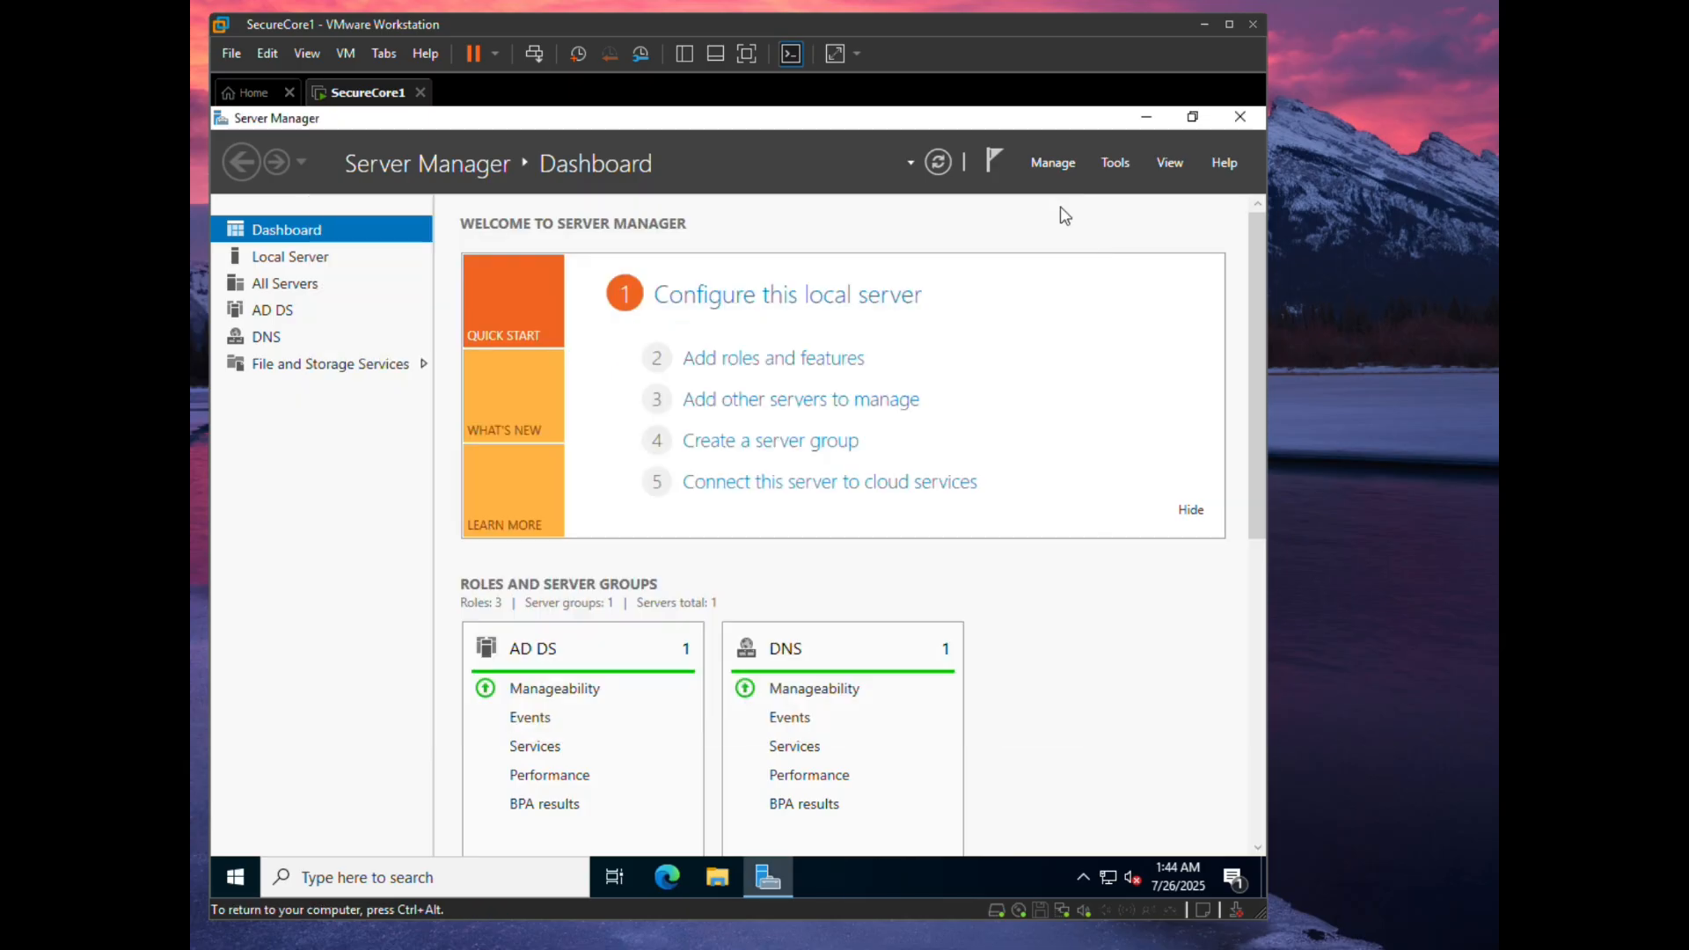
- Open DNS Manager and expand SECURECORE1's forward lookup zones to the cyberguard.local zone
click(265, 340)
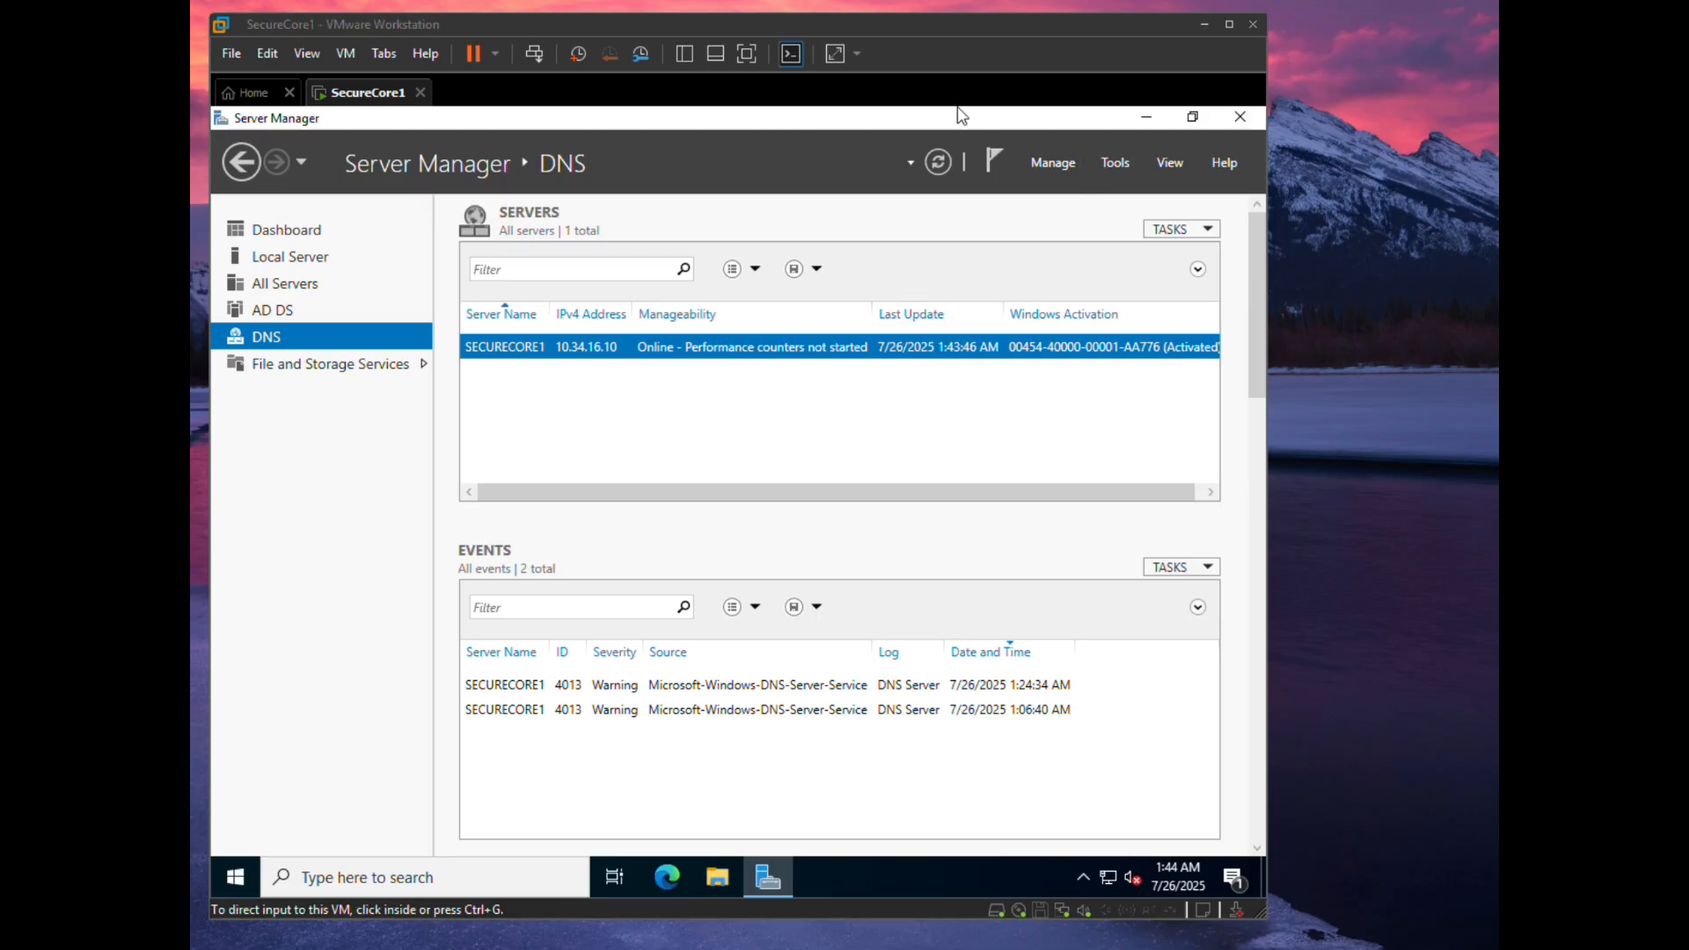
click(1116, 160)
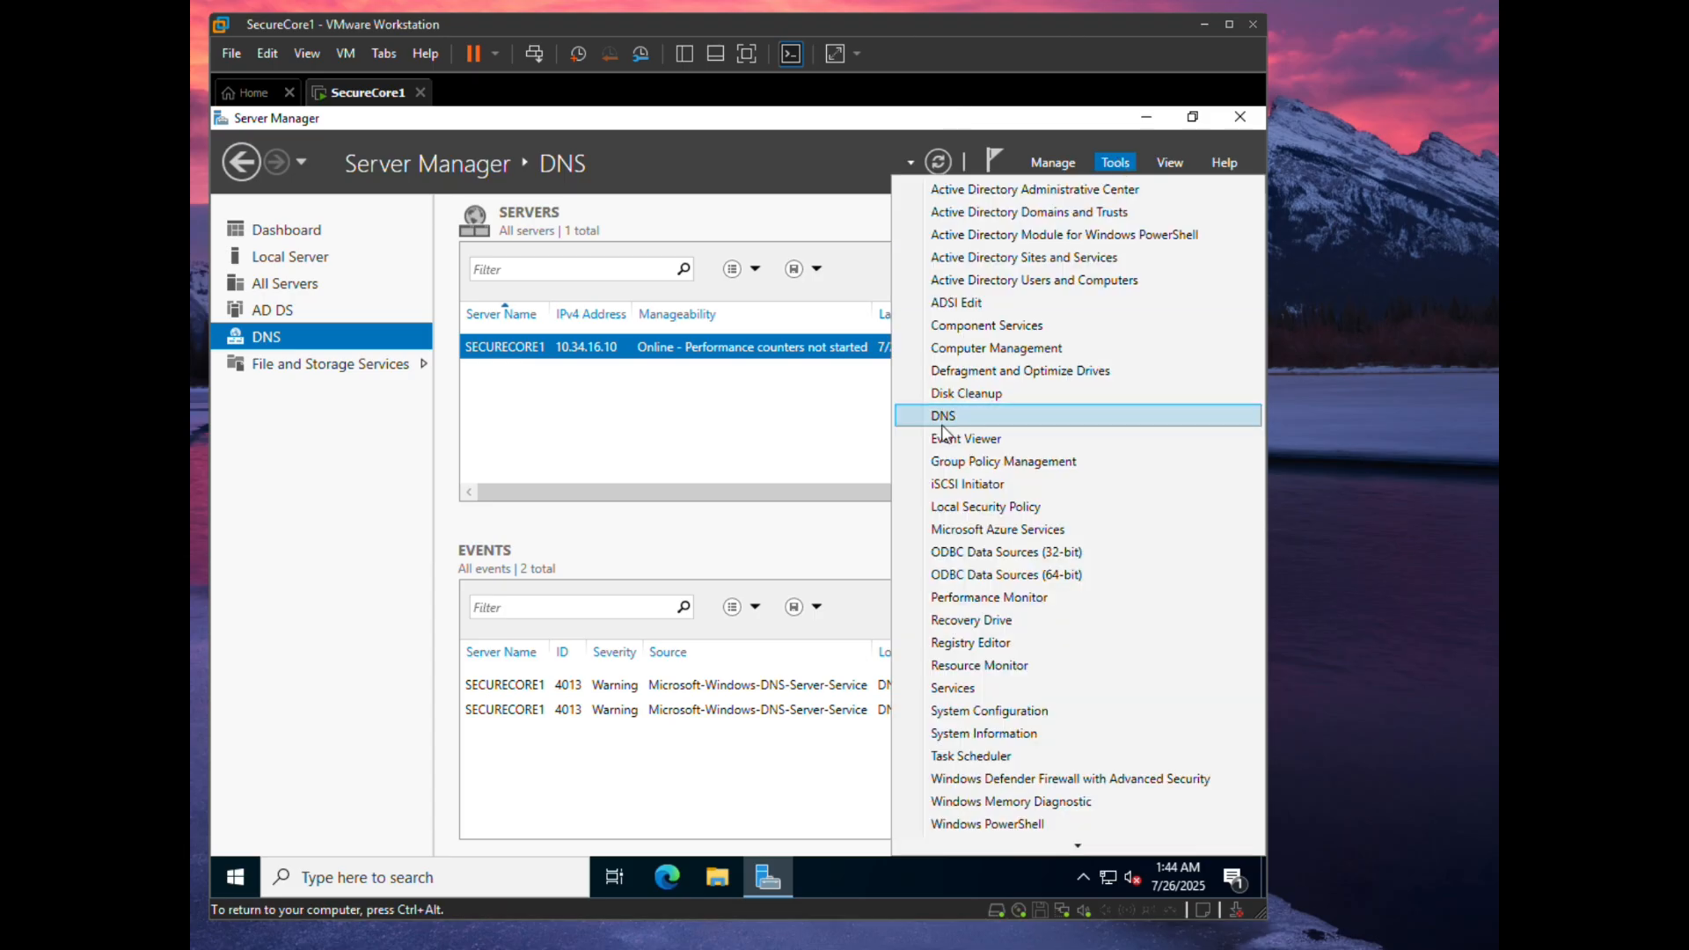
click(946, 425)
click(322, 272)
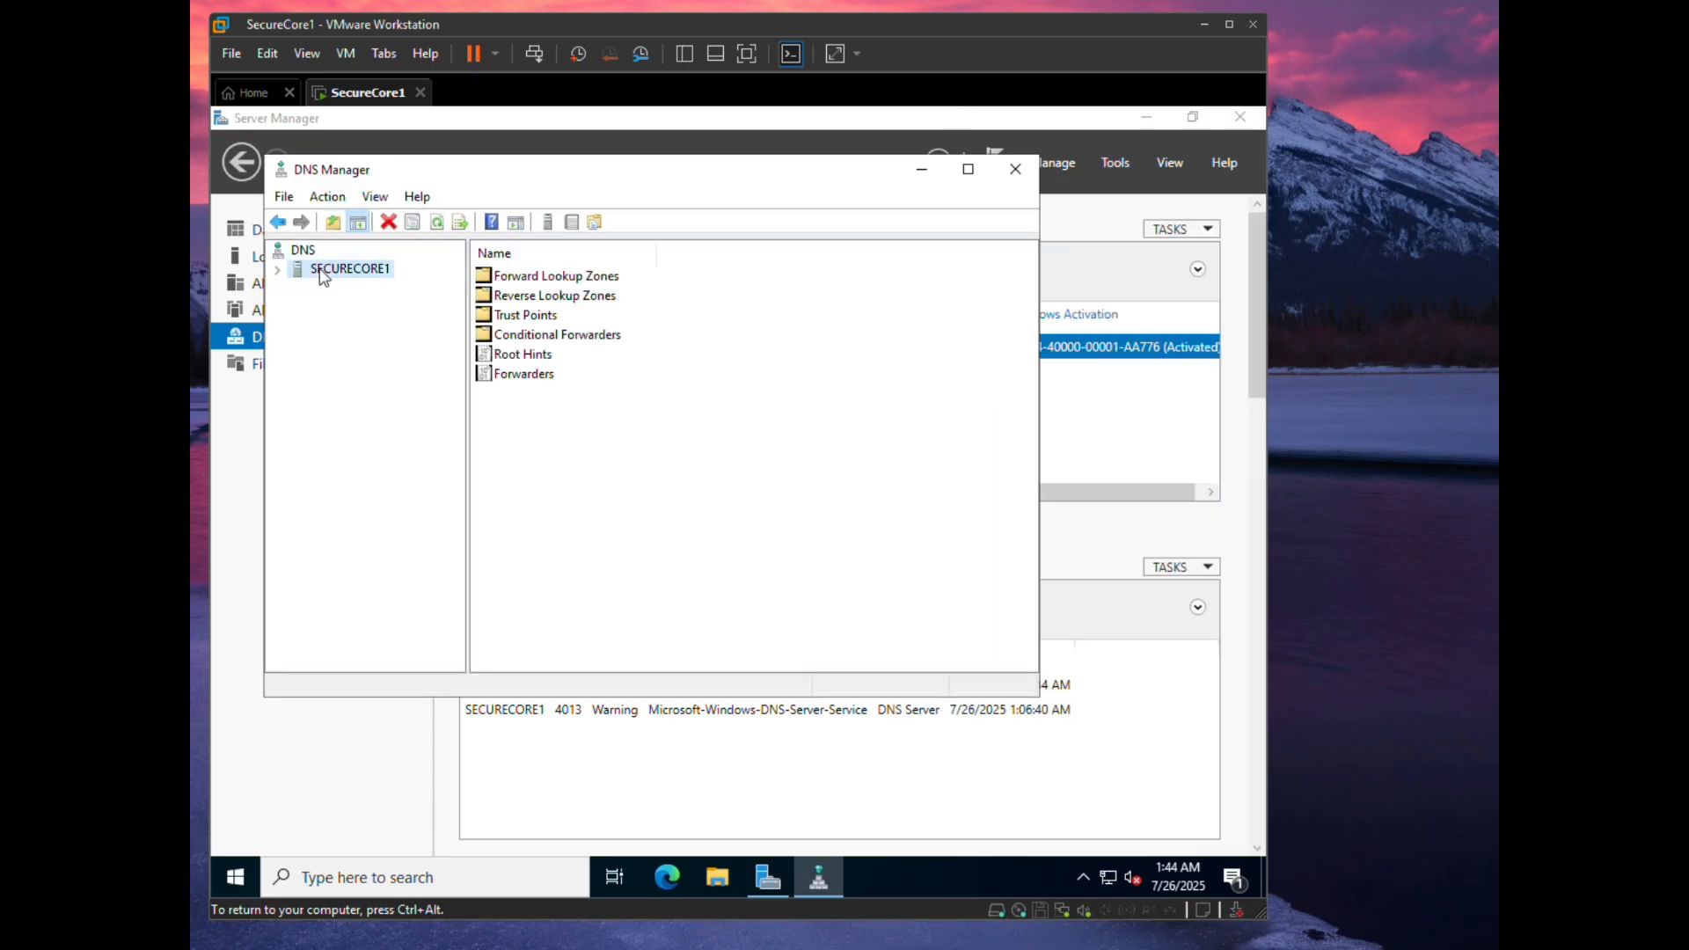
double_click(555, 278)
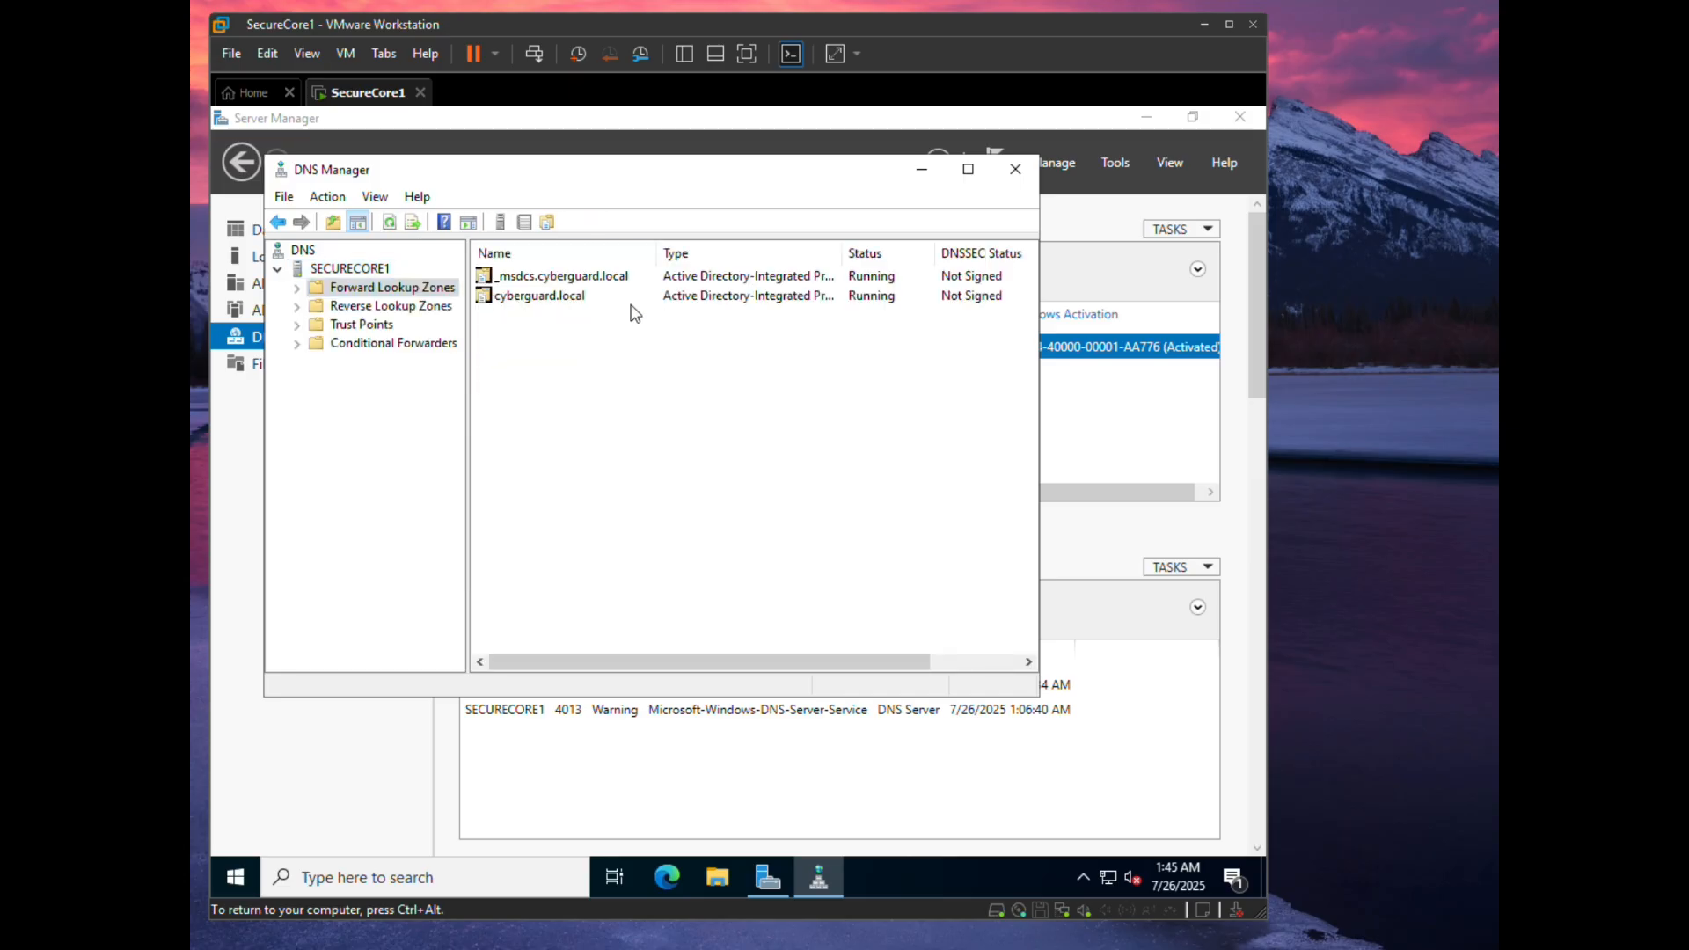
click(297, 288)
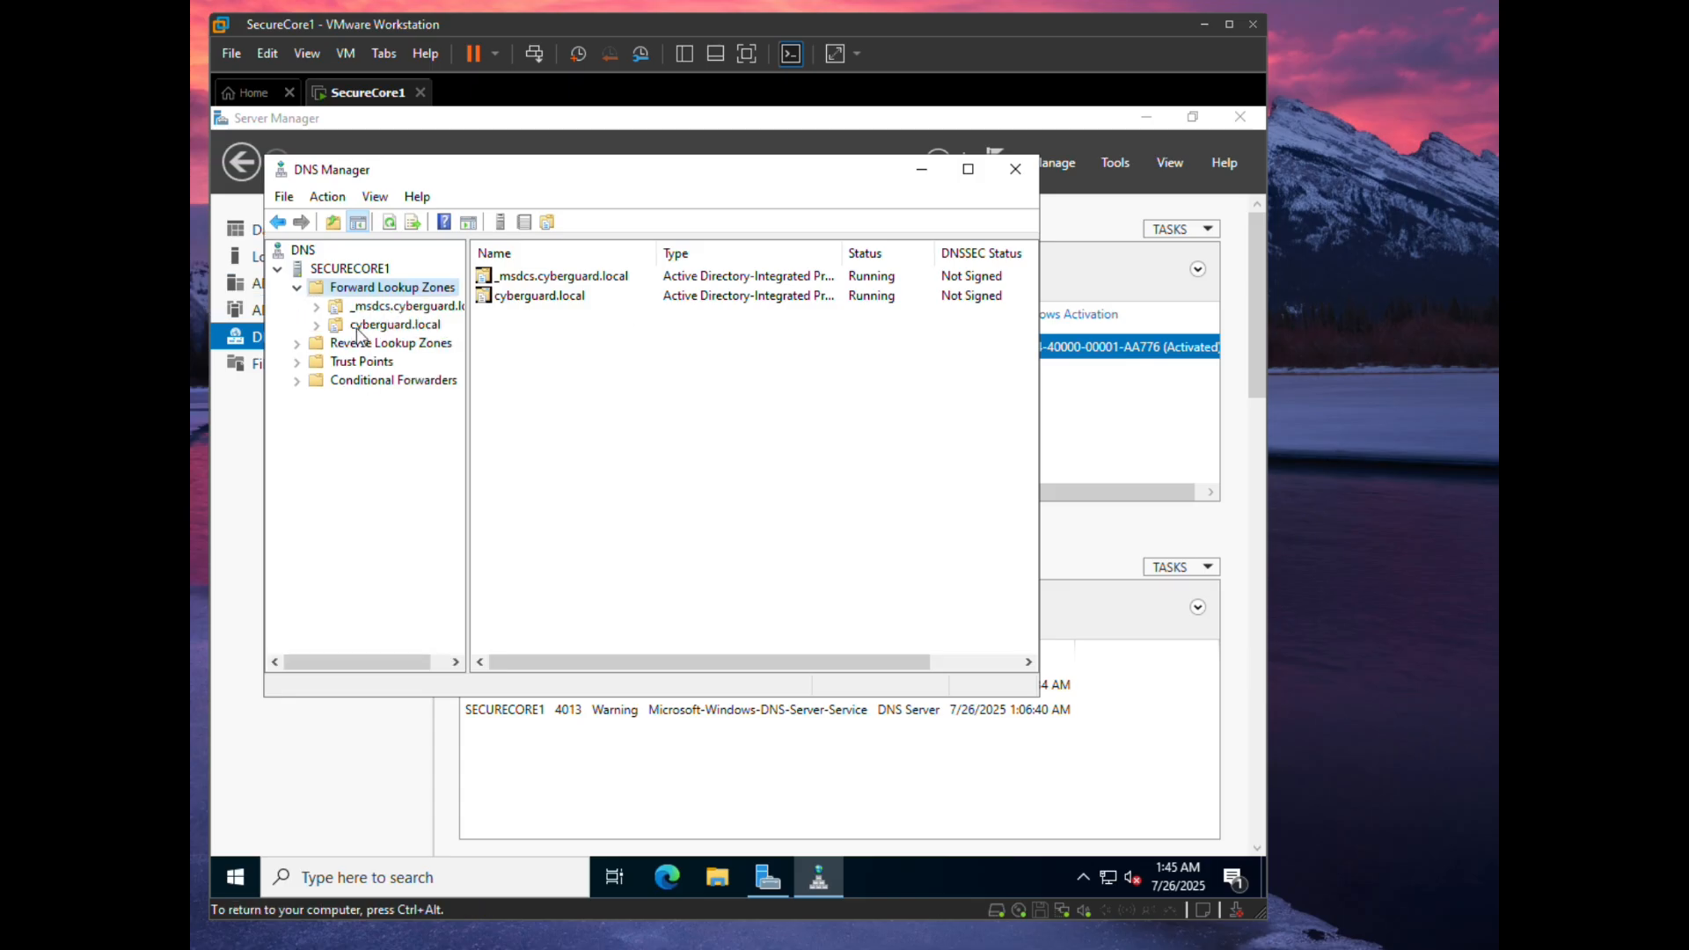
click(319, 328)
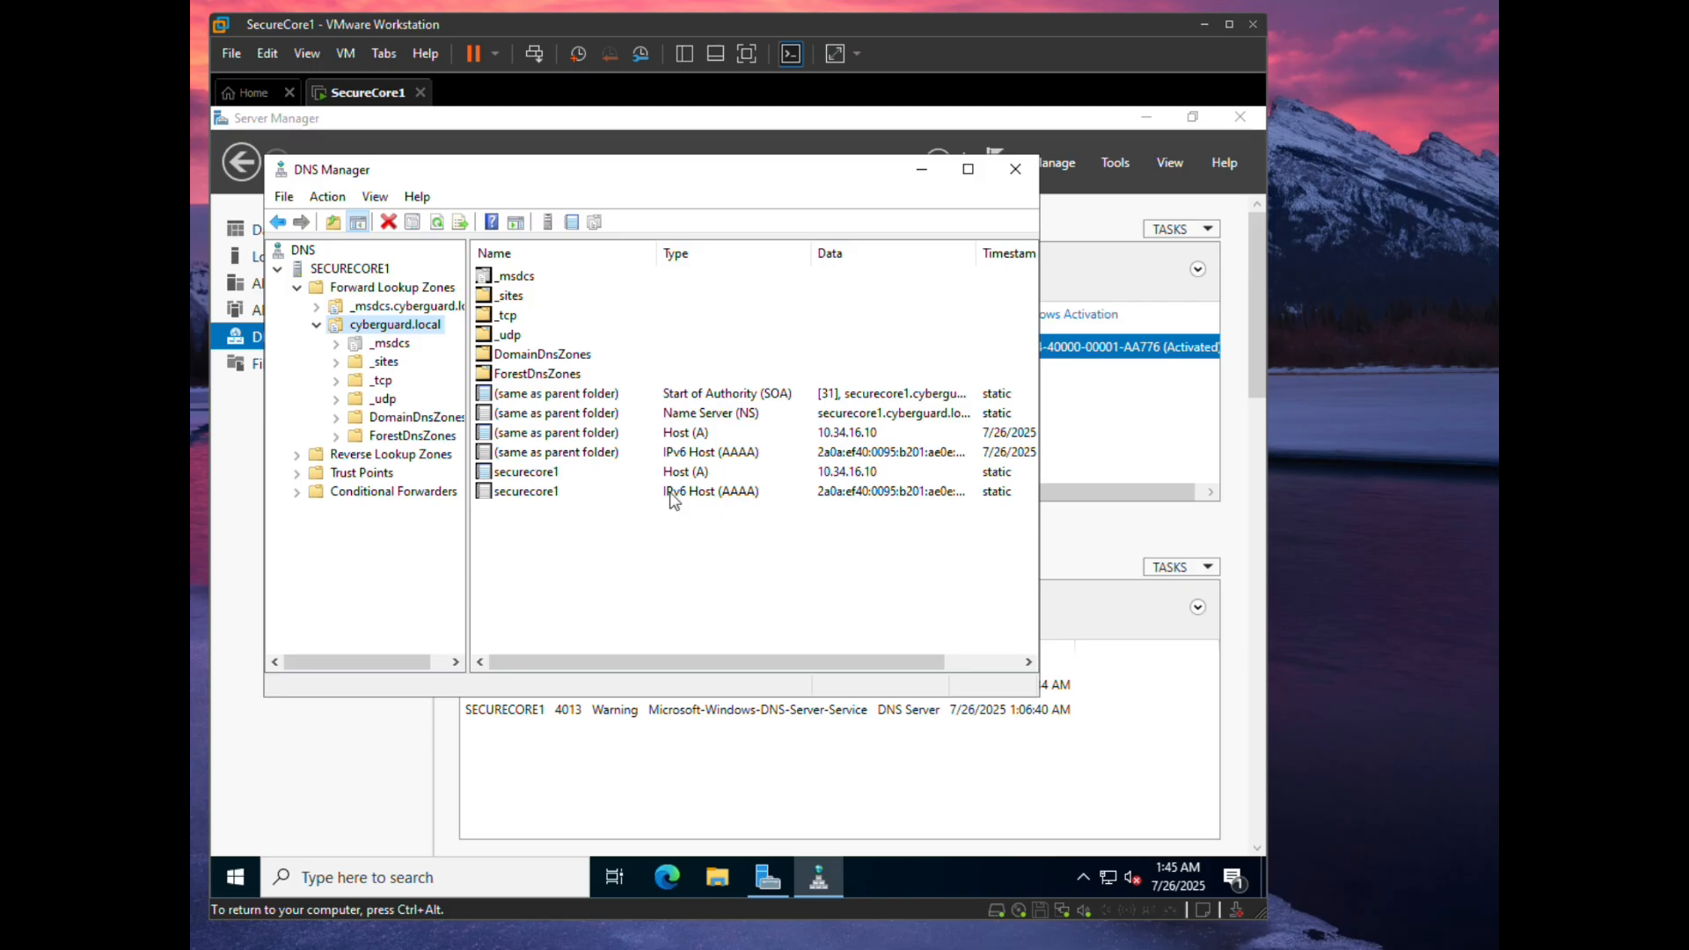
- Inspect the securecore1 host record 10.34.16.10, then close DNS Manager
drag(655, 679, 598, 669)
click(876, 472)
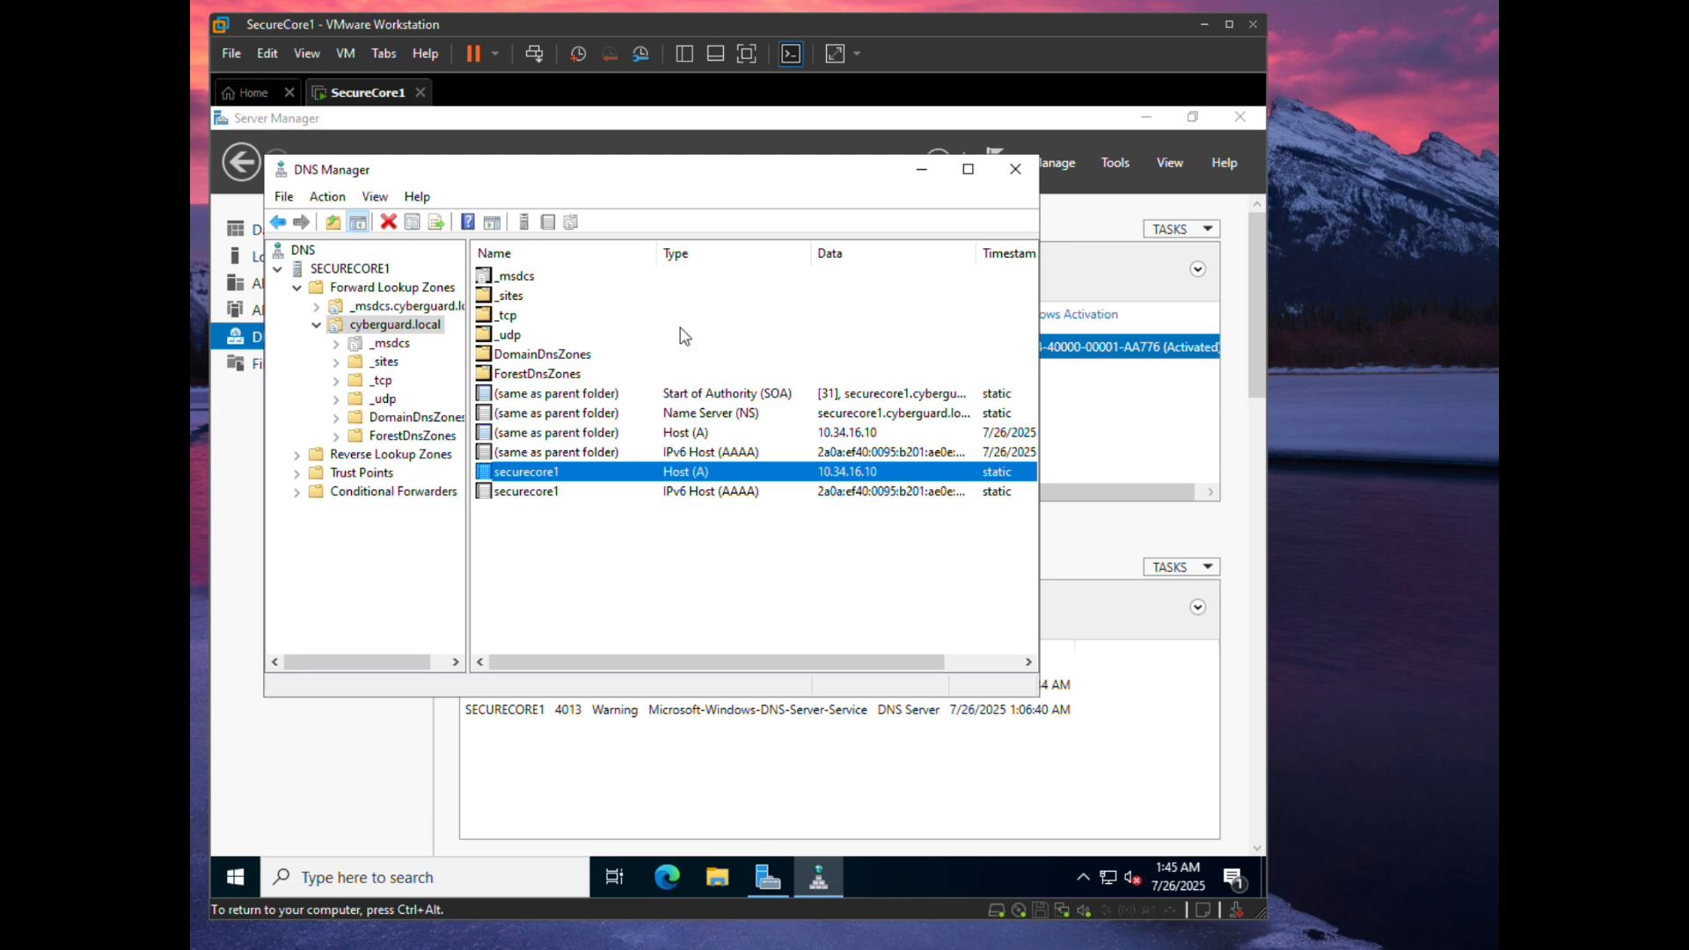
click(1015, 169)
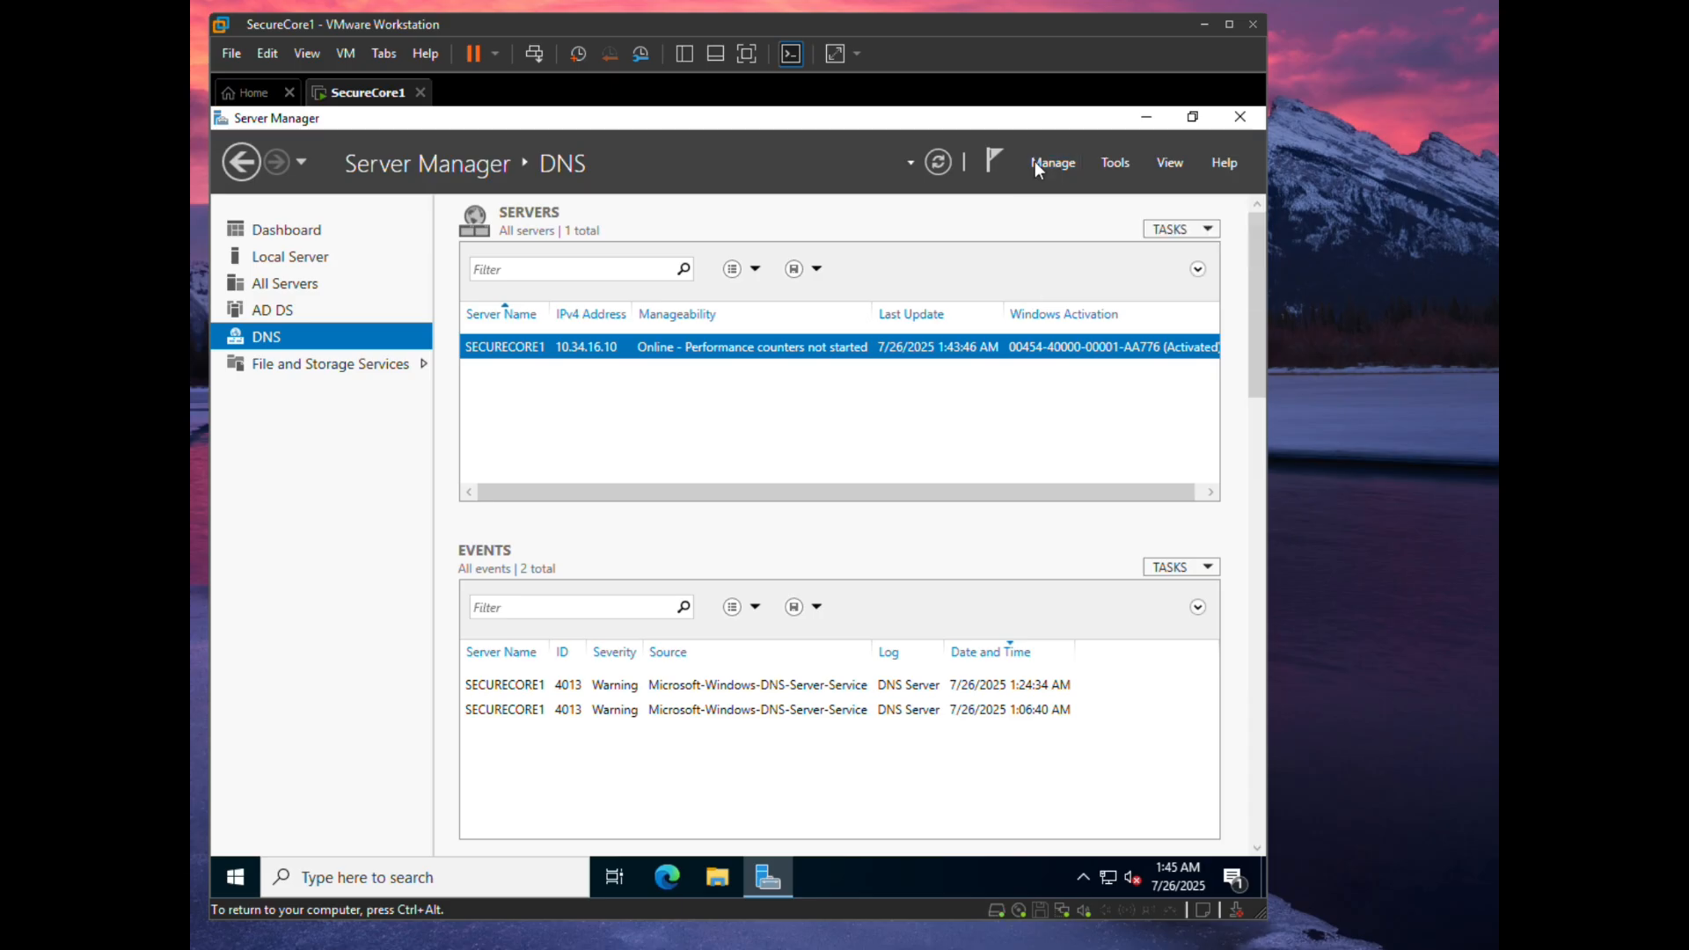
key(ctrl+alt)
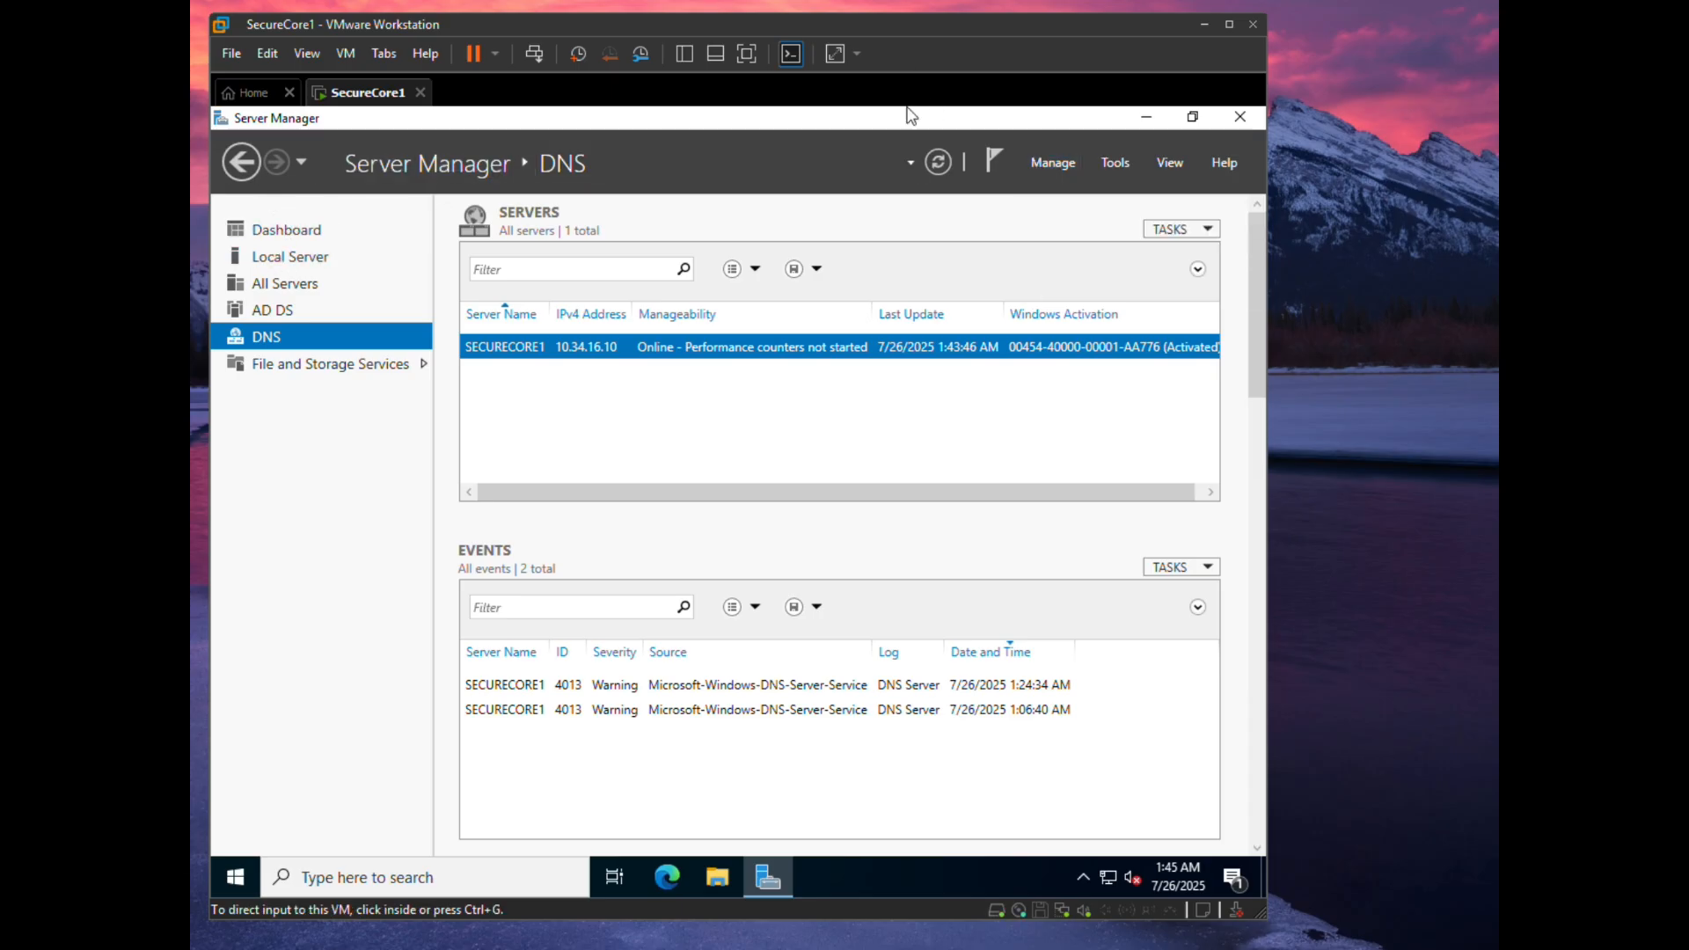
- Start the Add Roles and Features wizard on SecureCore1 and select DHCP Server with its management tools
click(273, 221)
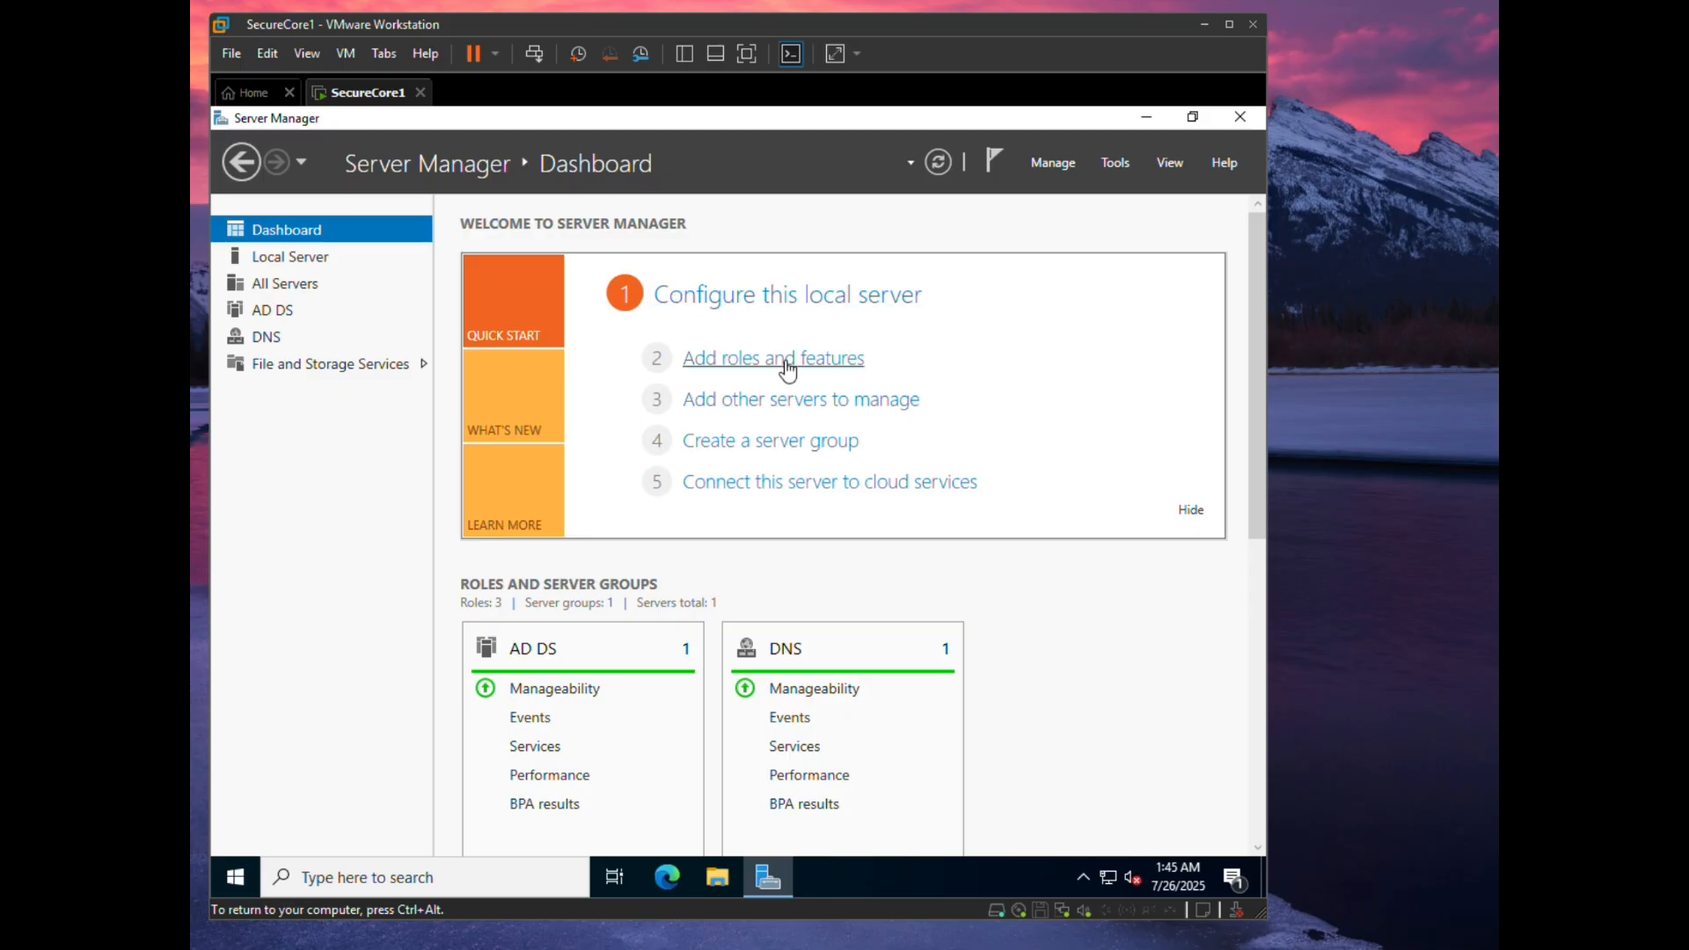
click(787, 367)
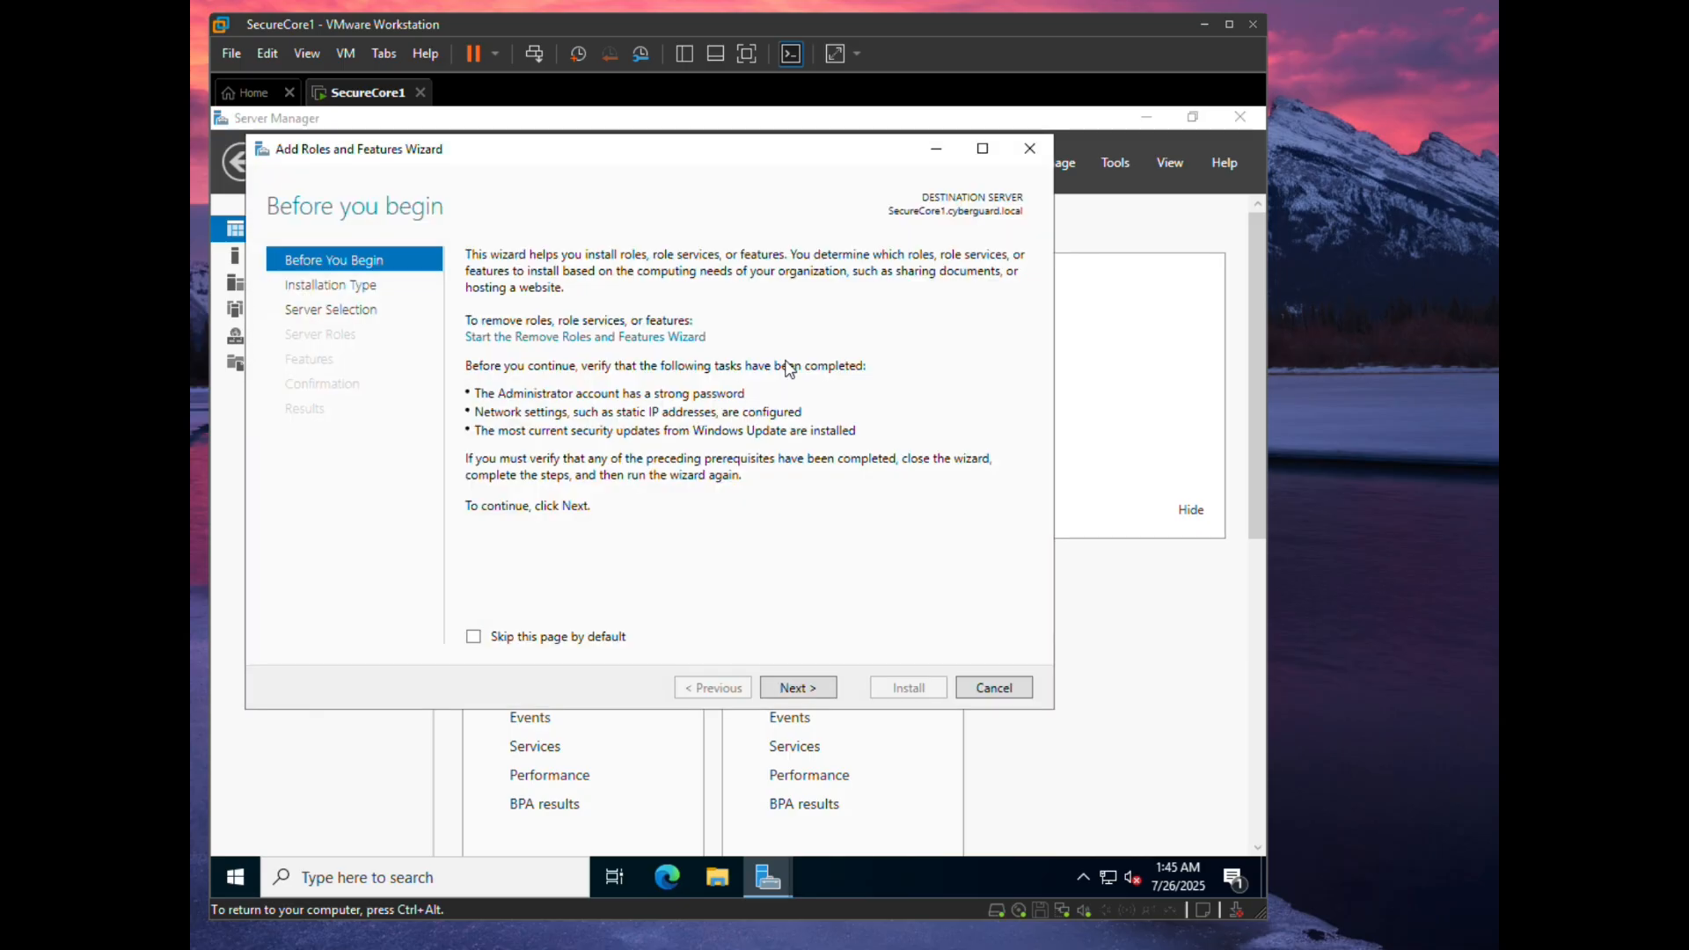
click(804, 687)
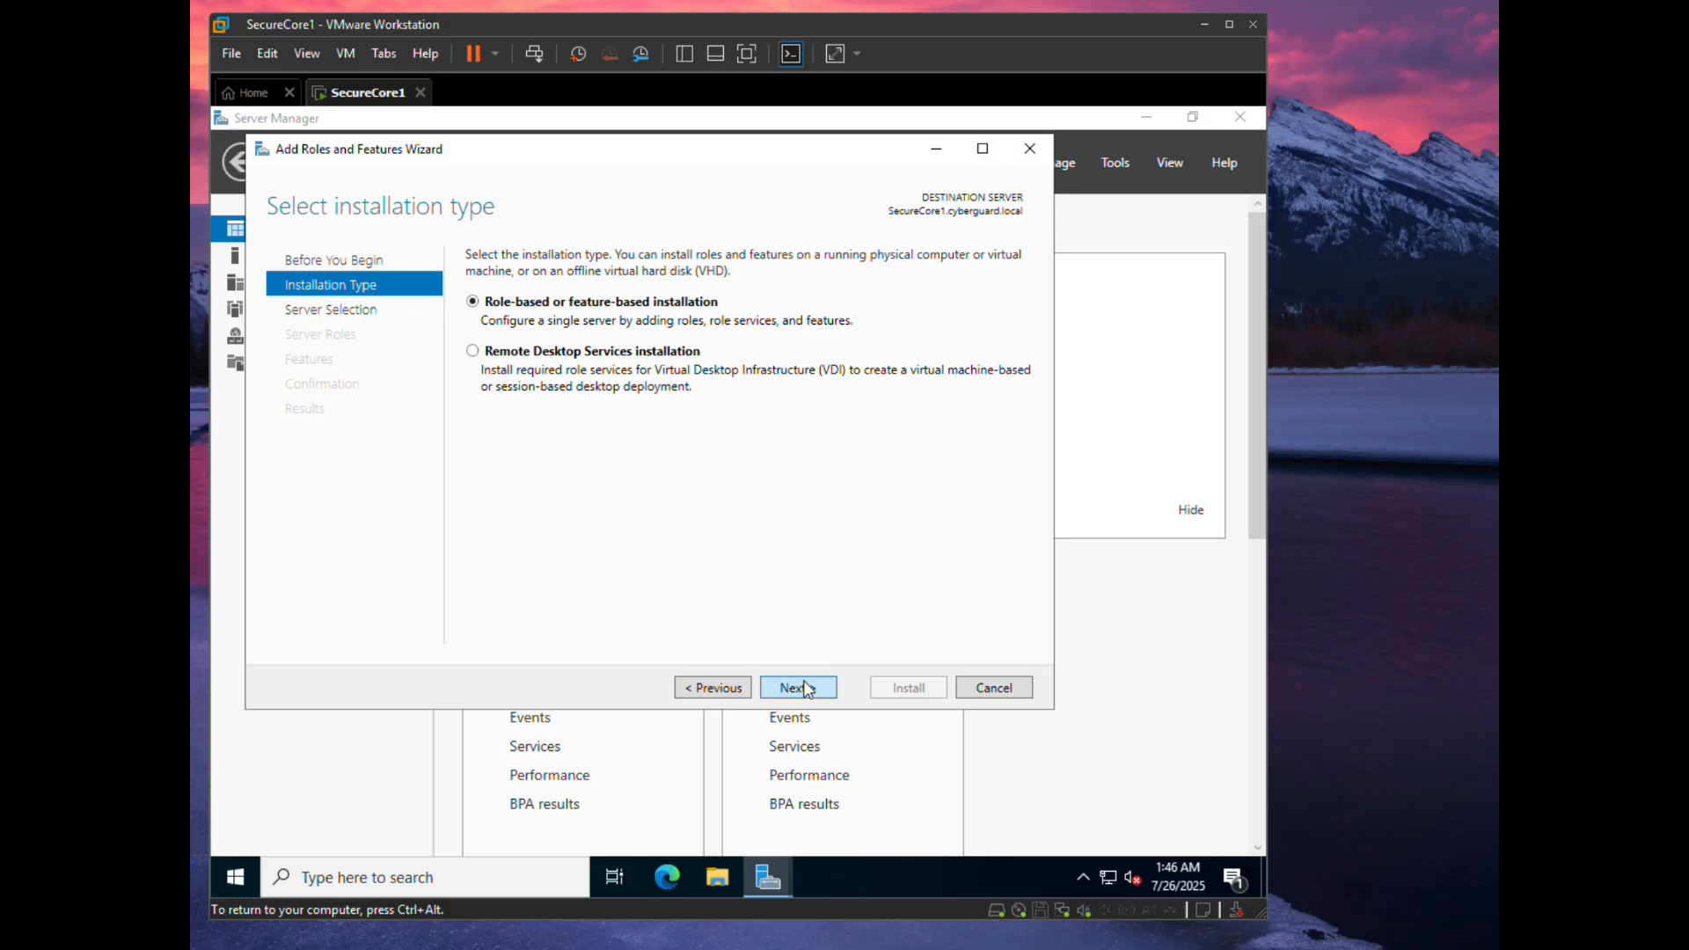
click(805, 687)
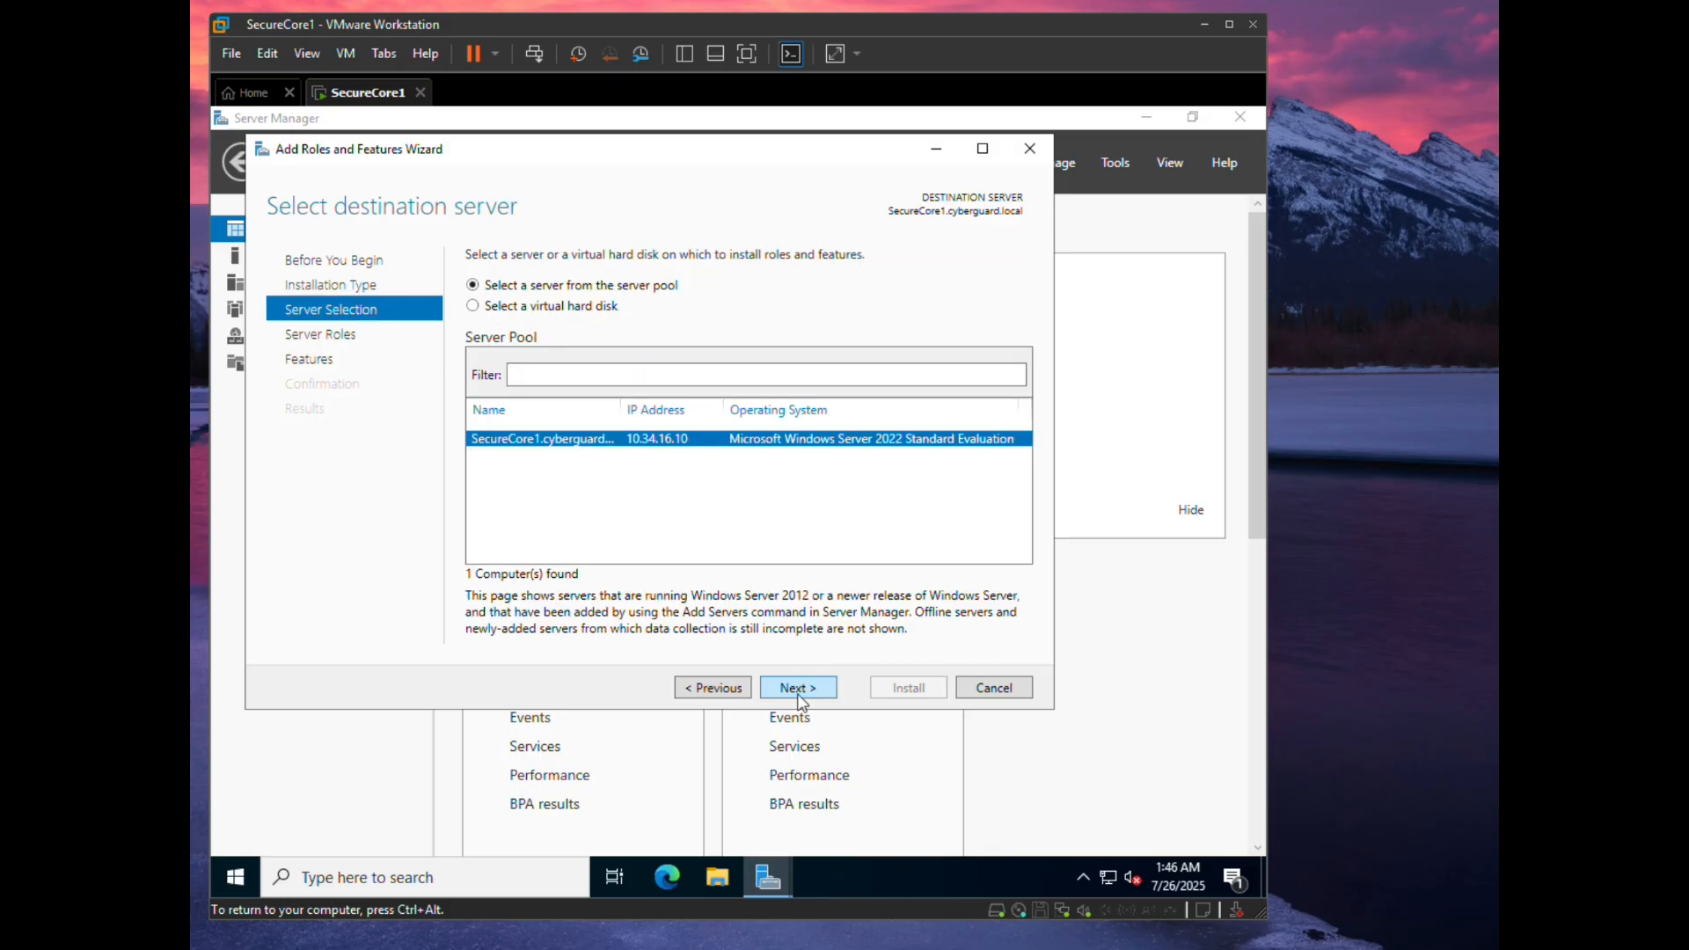
click(800, 693)
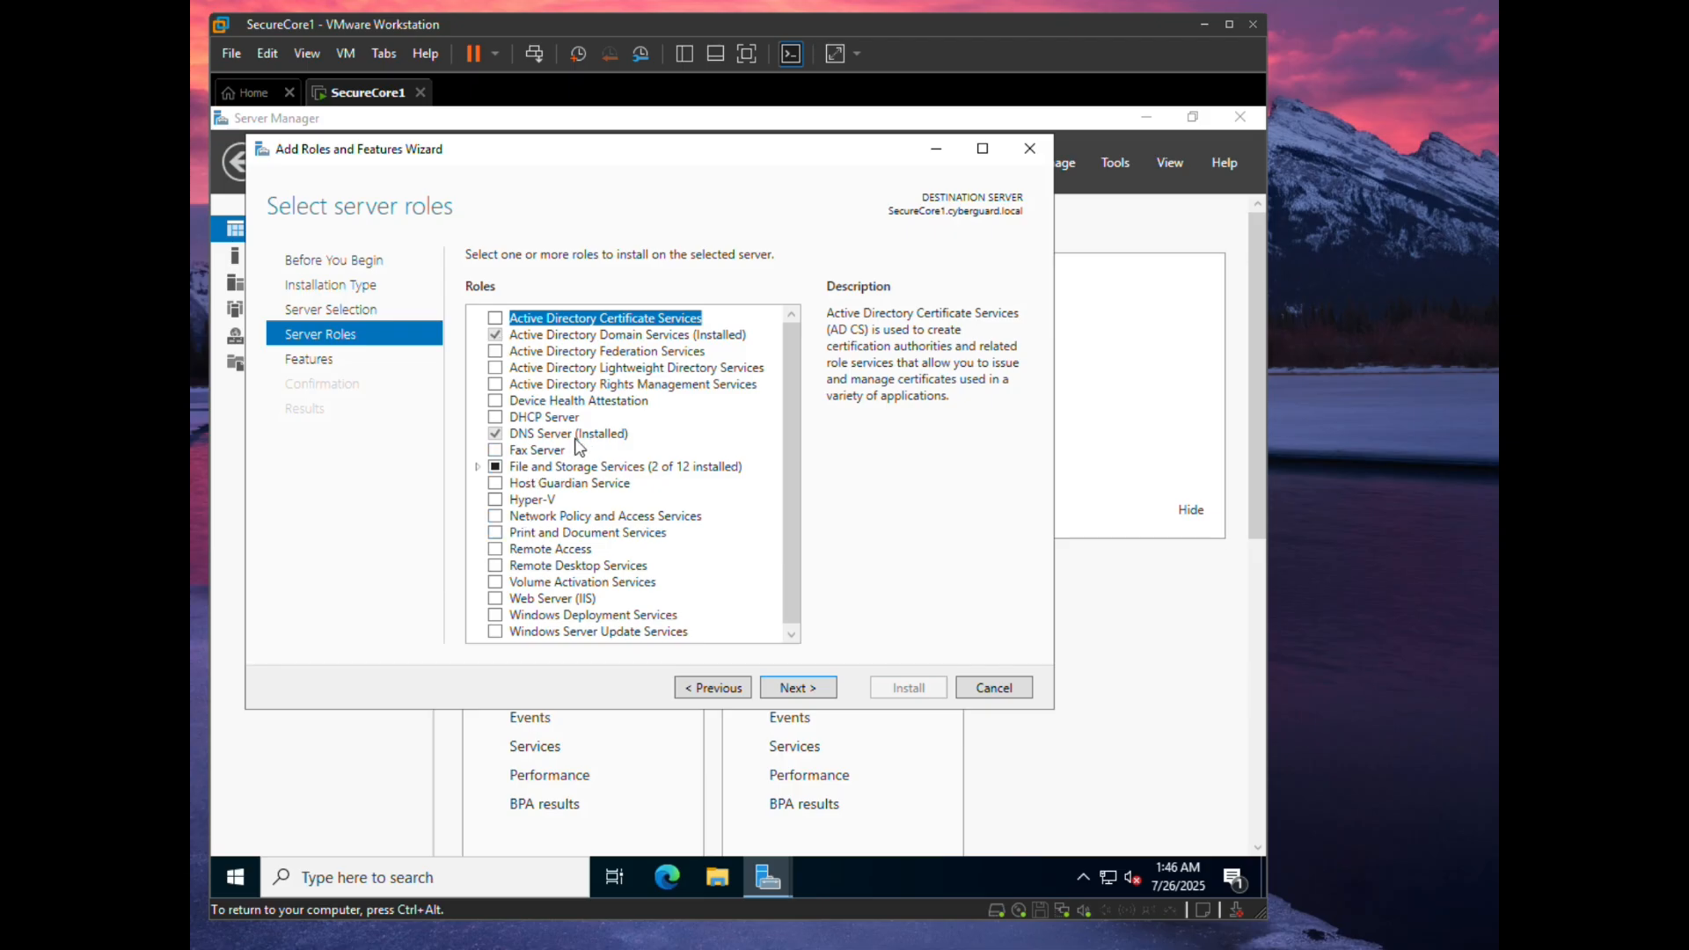
click(524, 416)
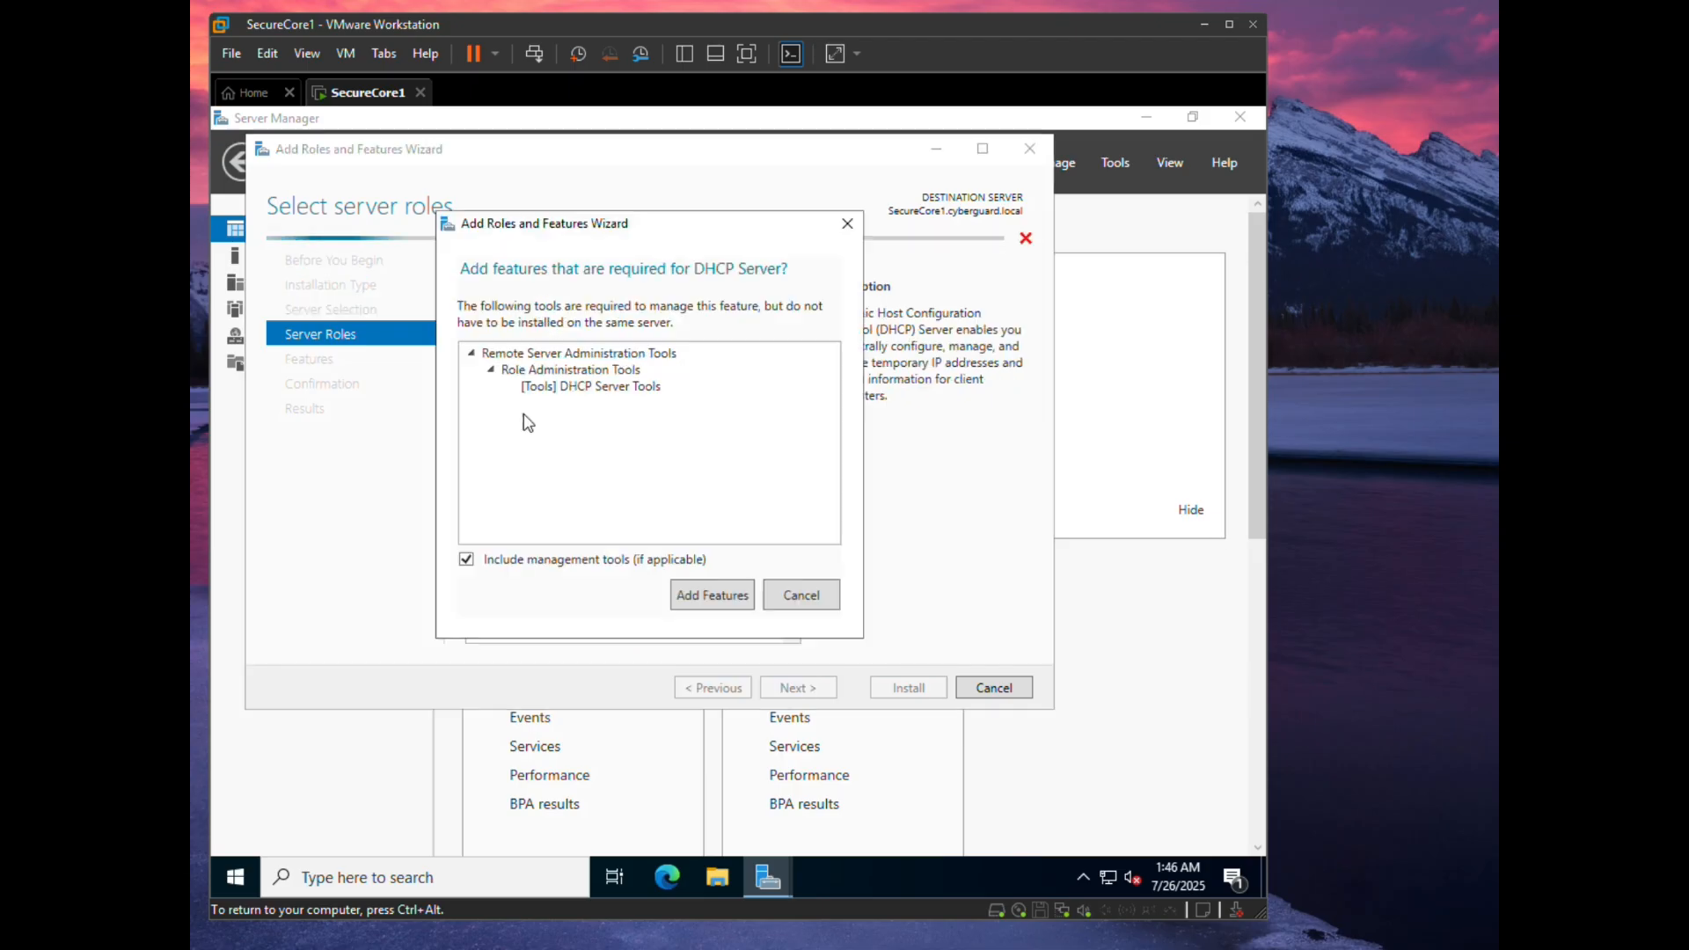
click(713, 595)
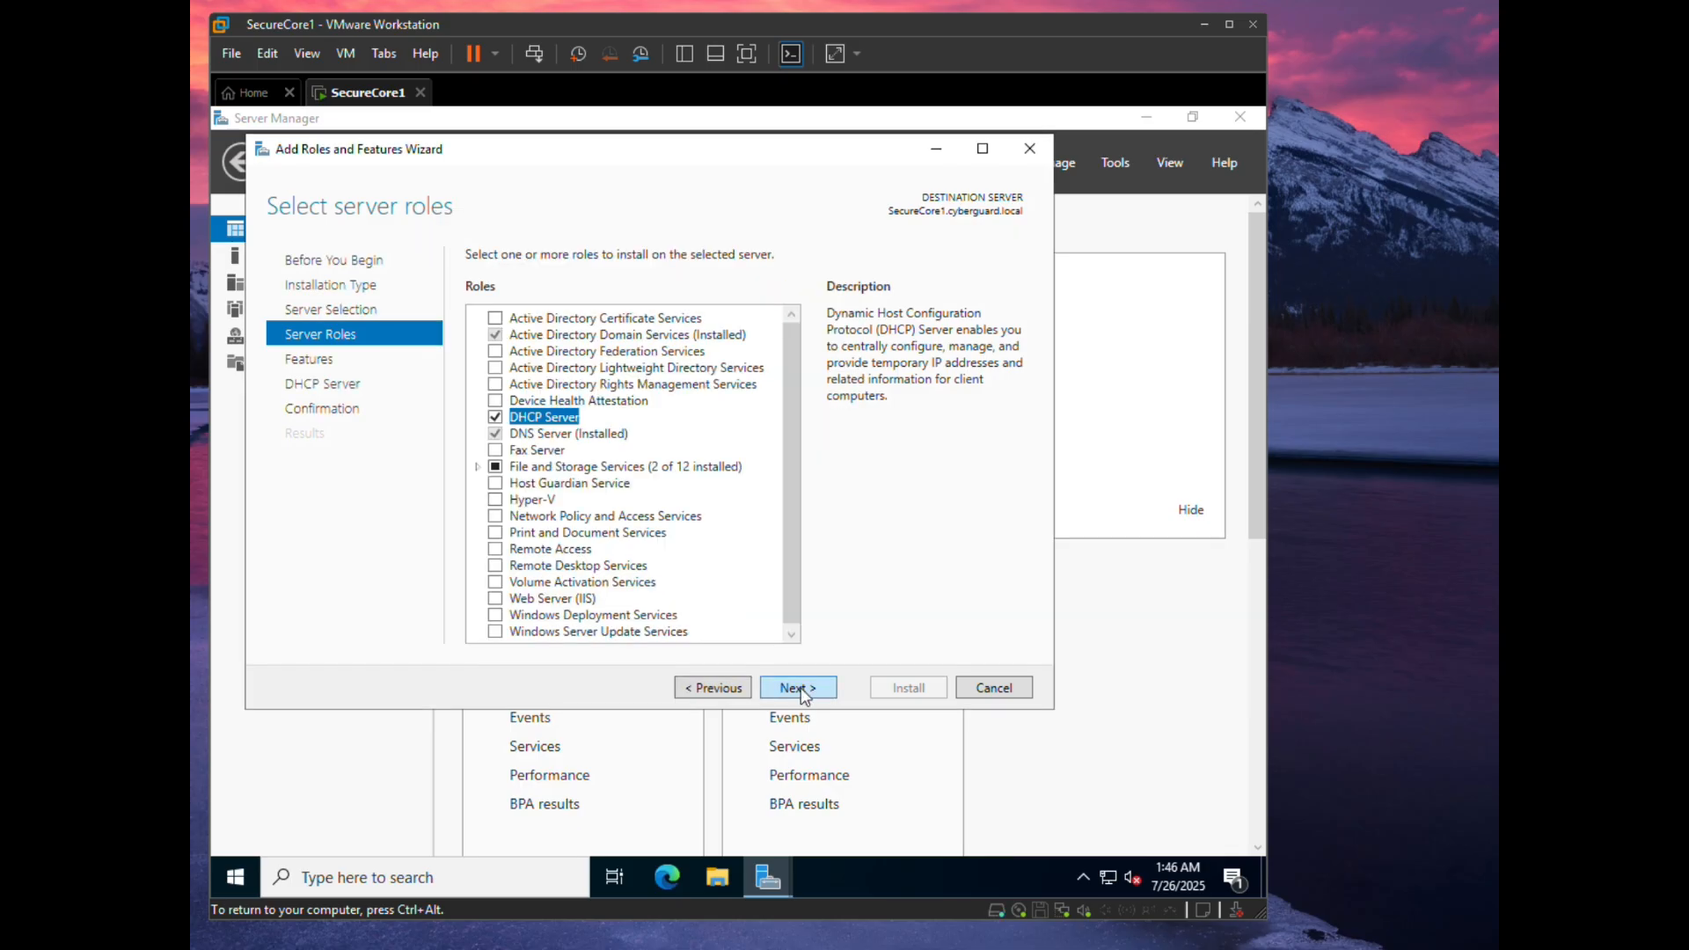
- Complete the wizard to install the DHCP Server role, then close it
click(801, 687)
click(800, 687)
click(800, 688)
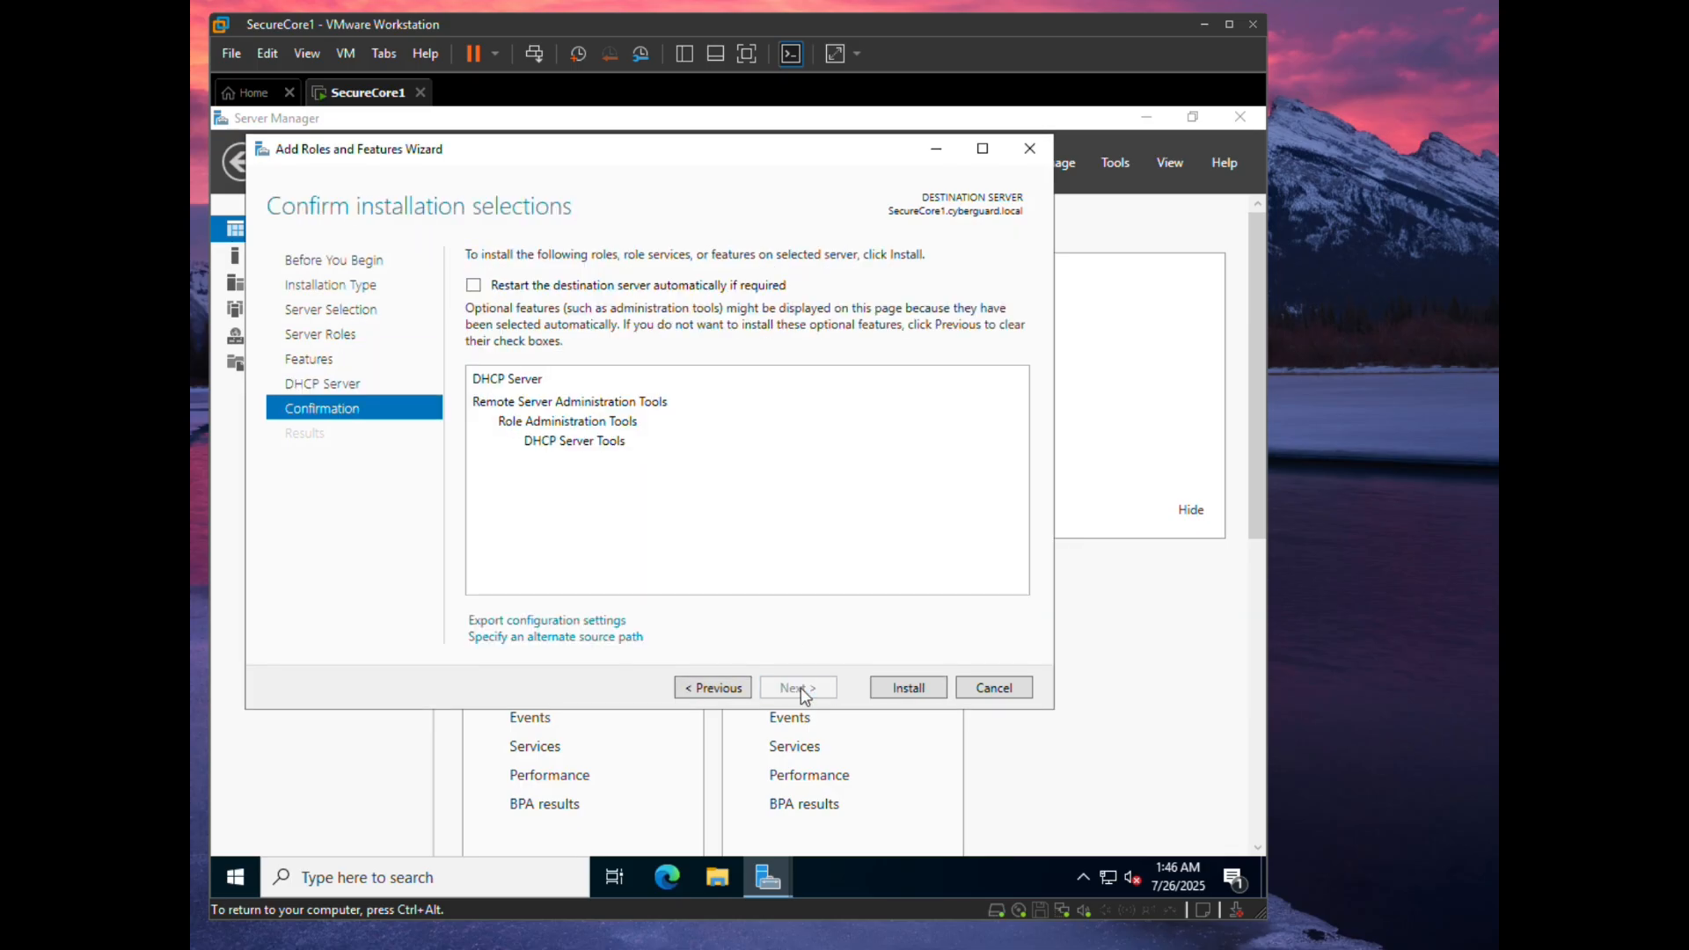
click(910, 688)
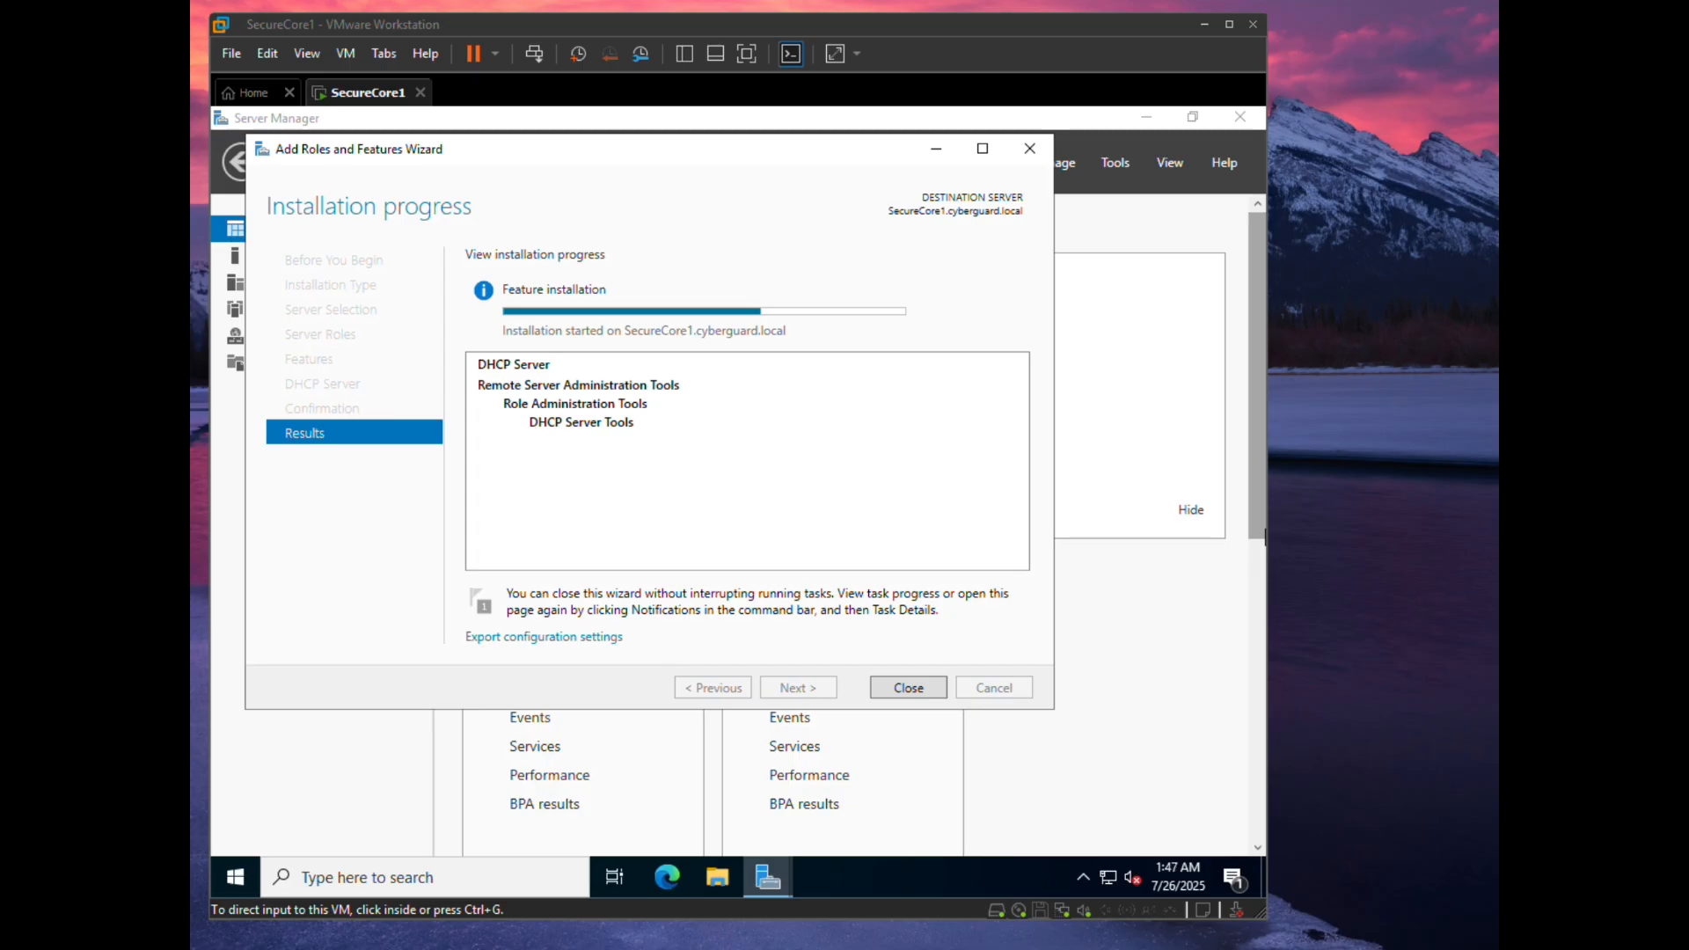
click(915, 691)
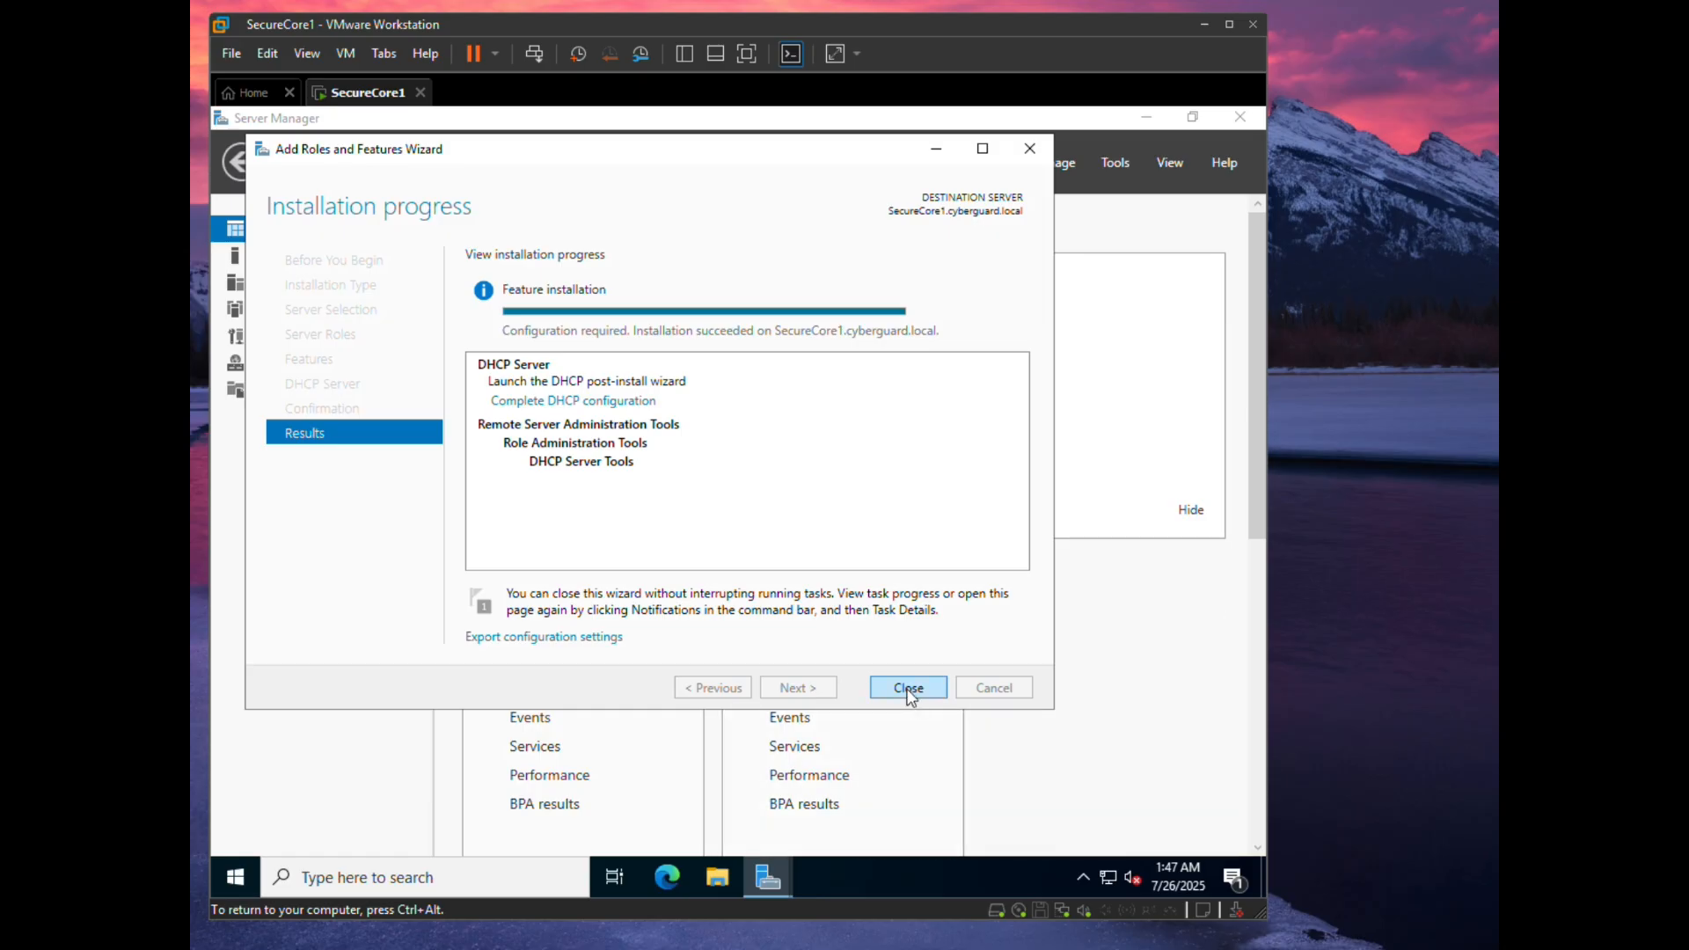
click(907, 688)
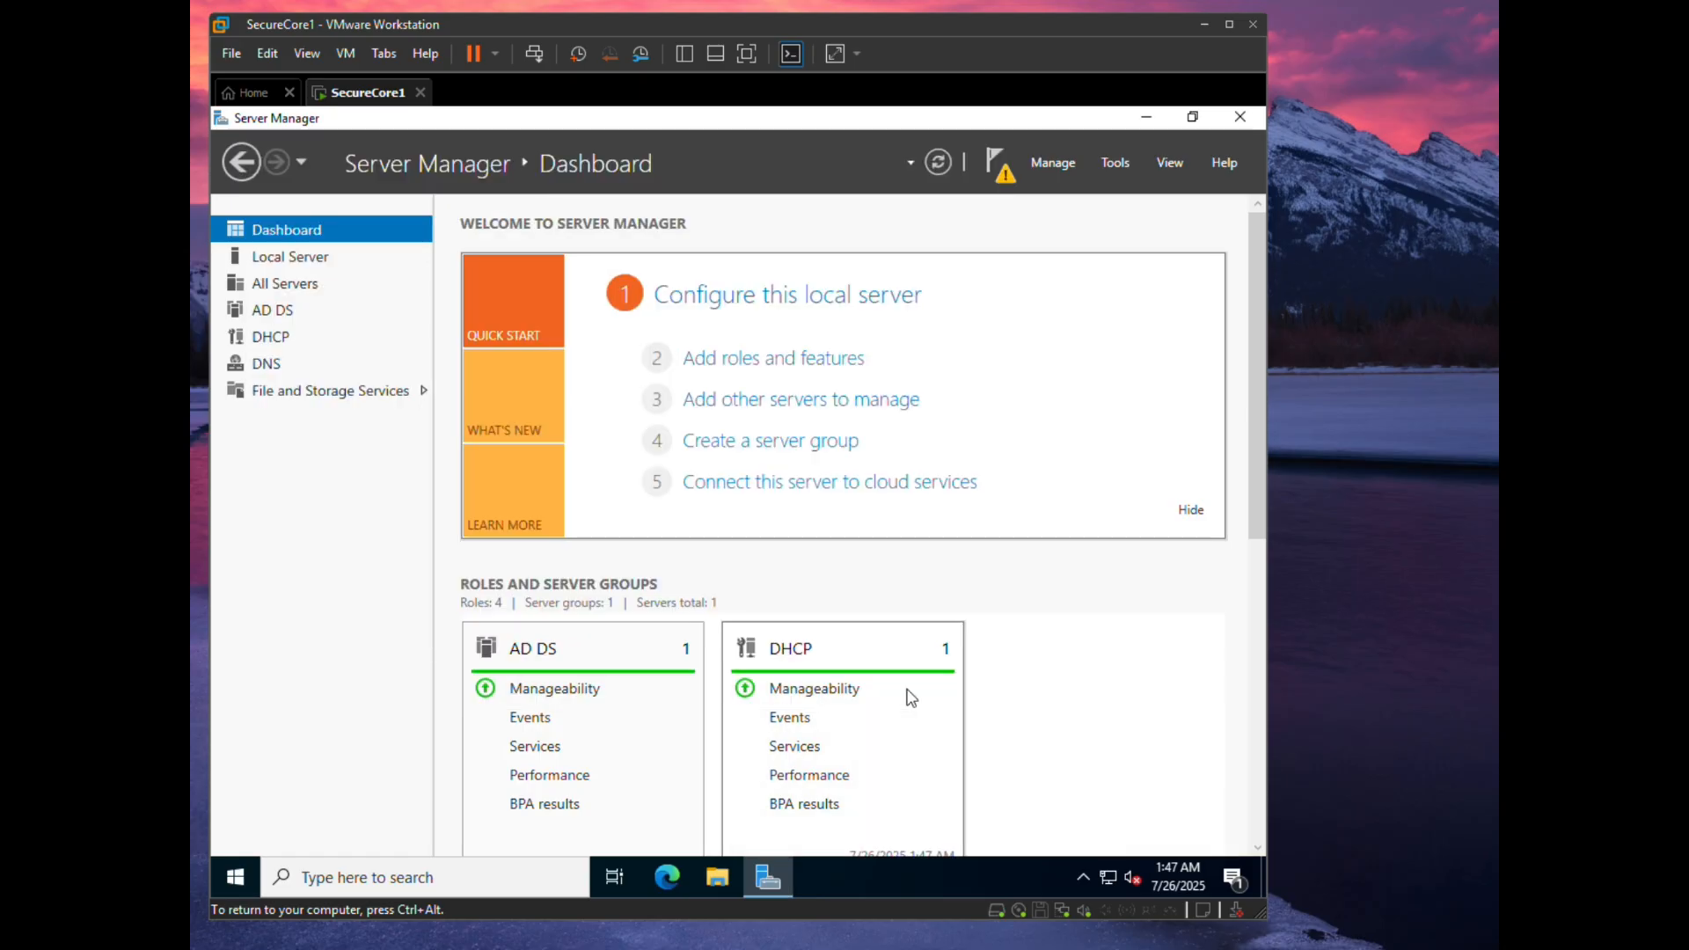
- Launch the DHCP console, expand securecore1's IPv4 node and begin a New Scope
key(ctrl+alt)
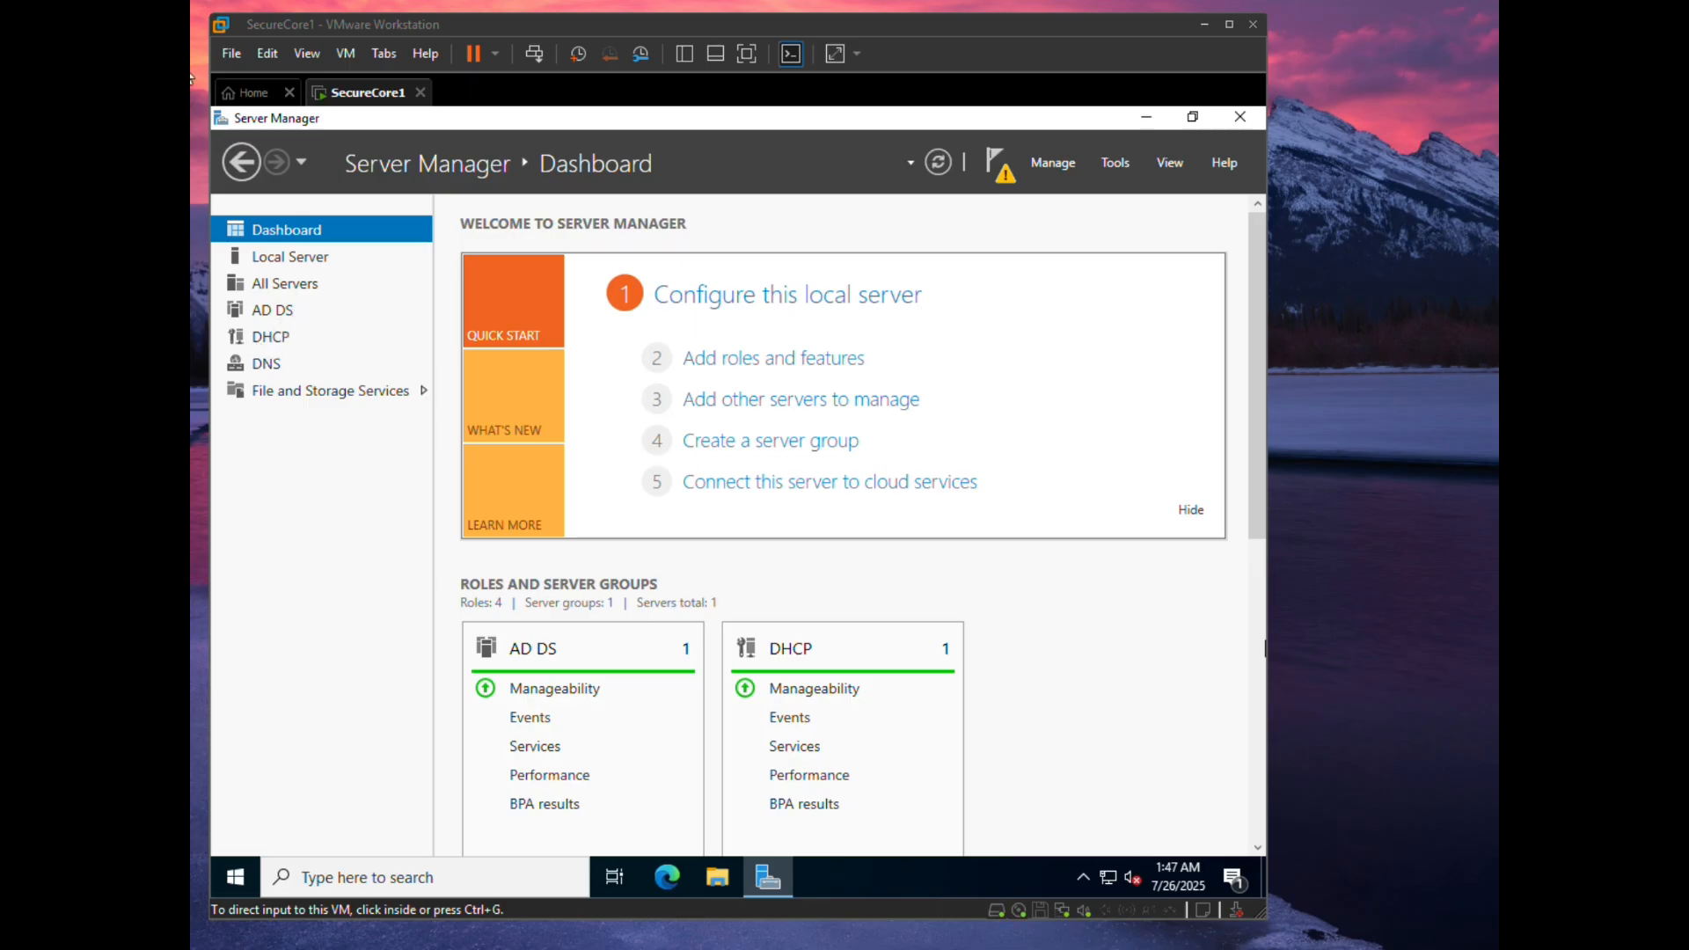
click(1110, 172)
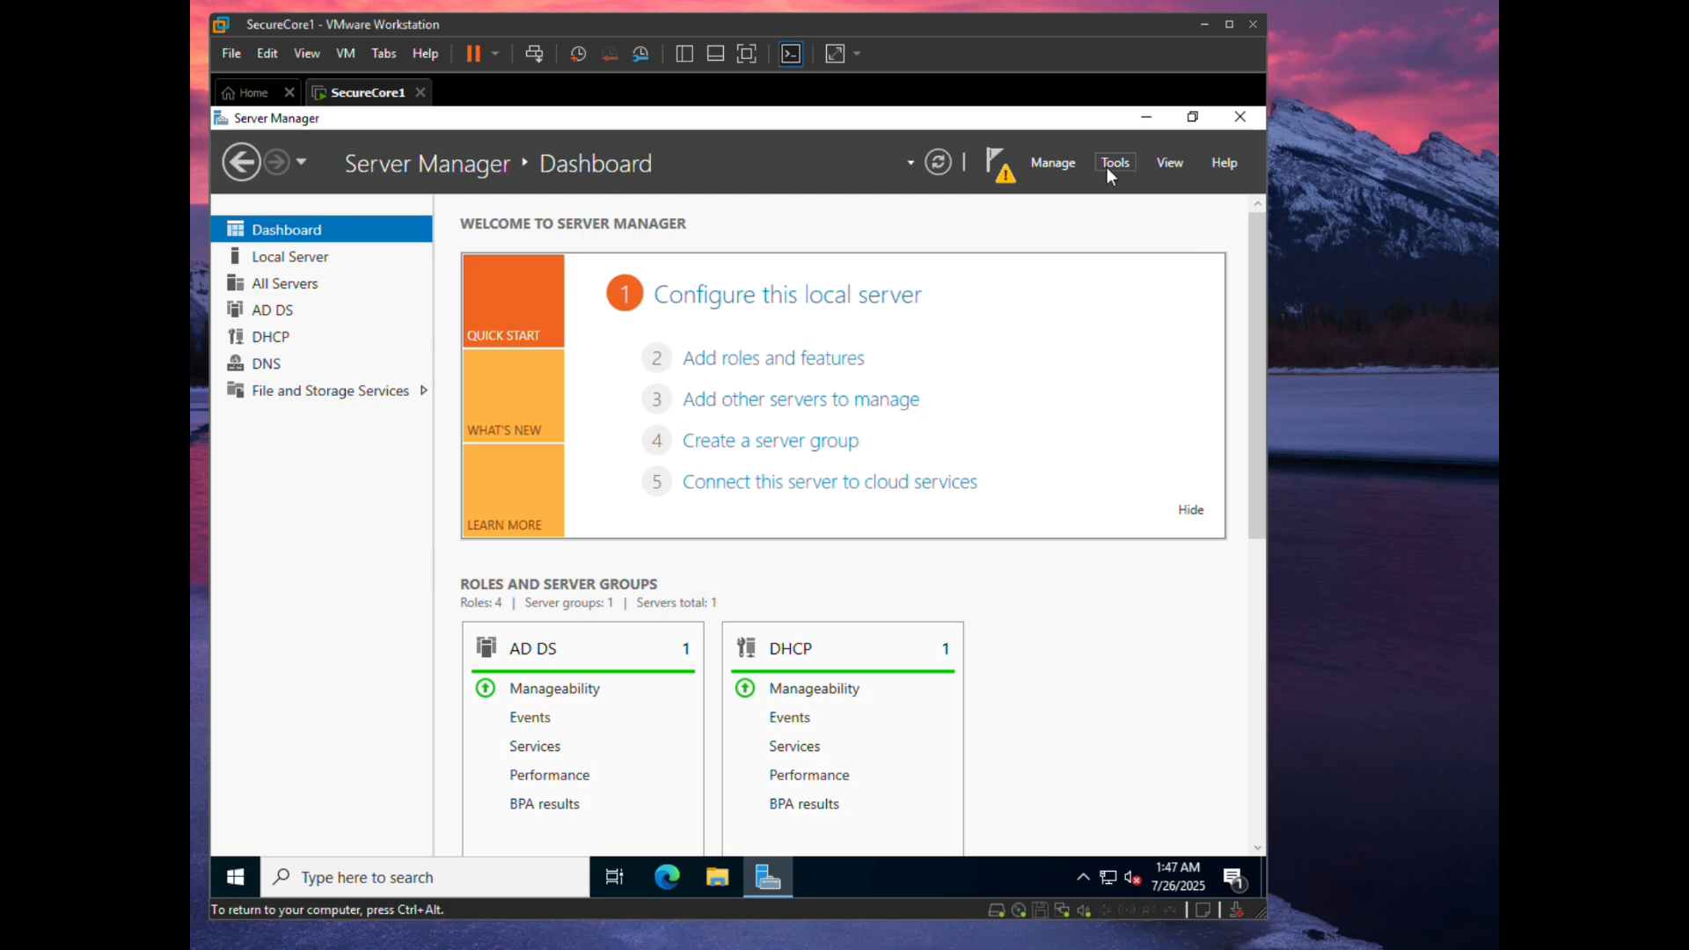
click(1115, 162)
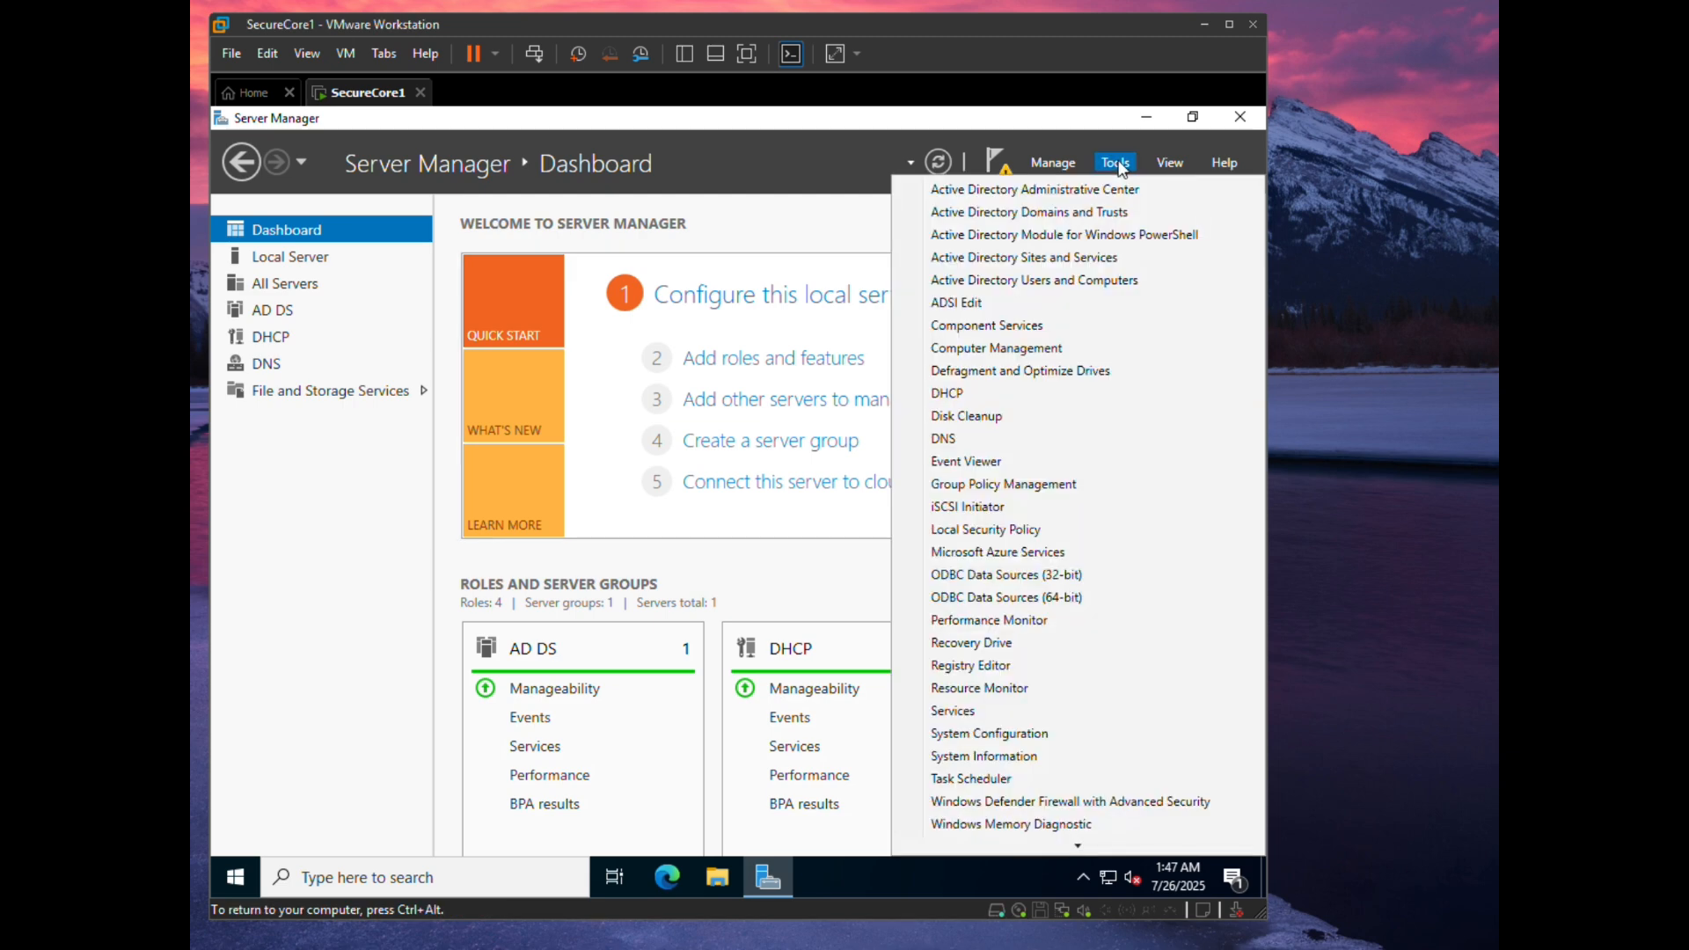
click(974, 393)
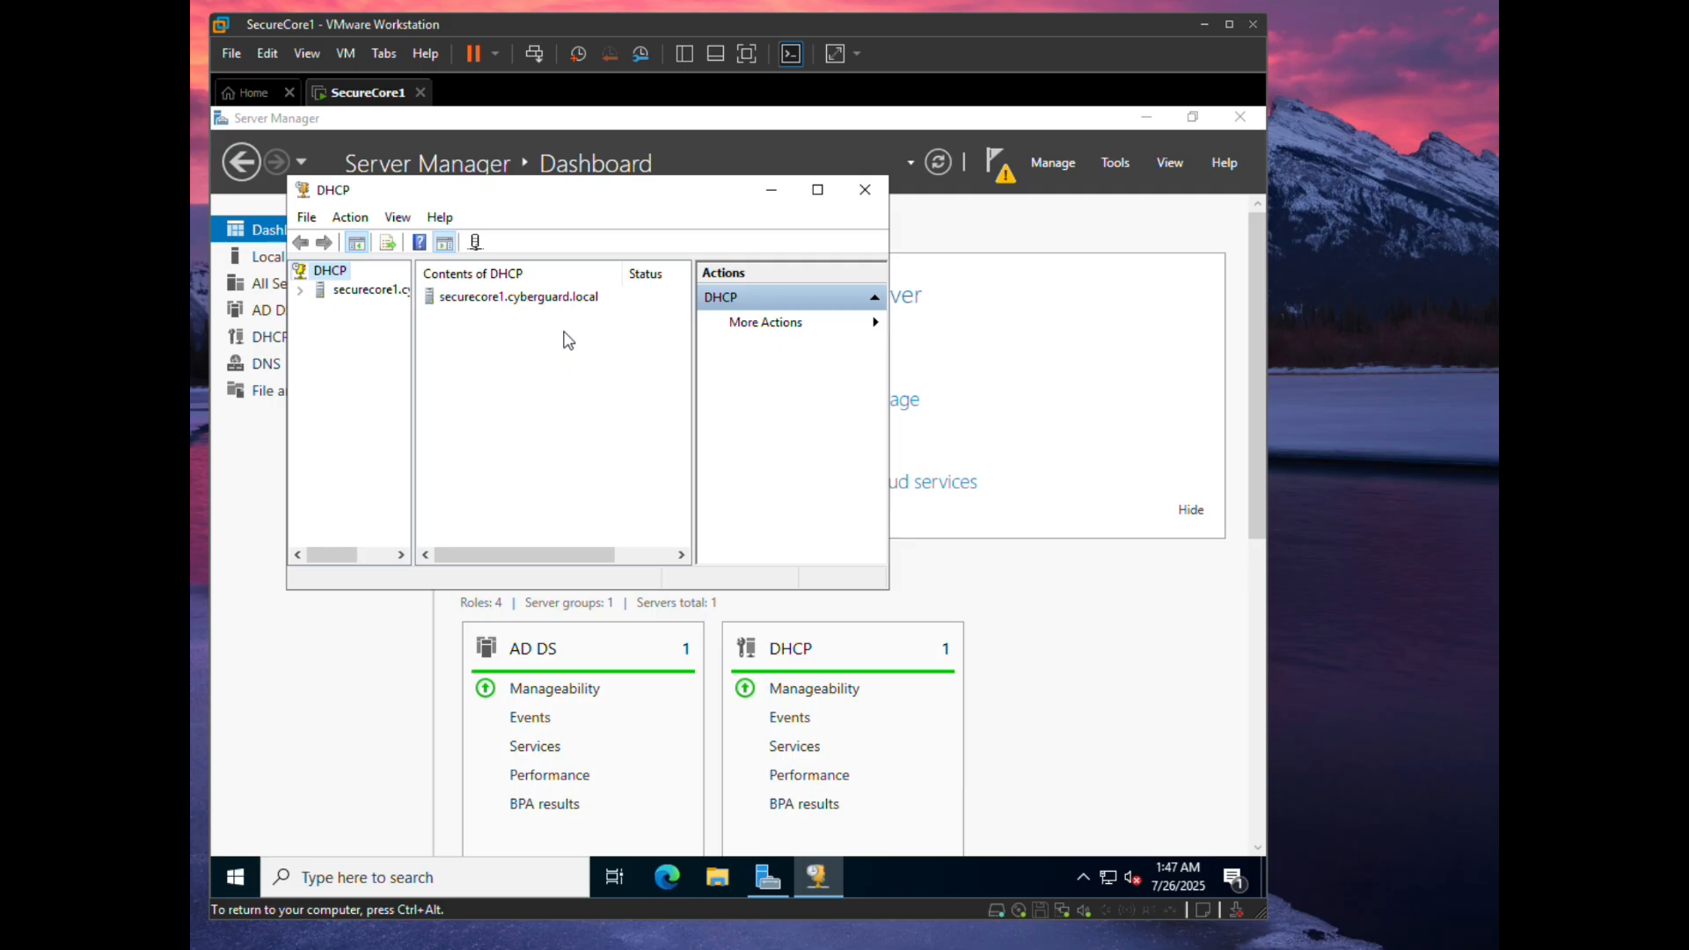
click(299, 289)
click(320, 309)
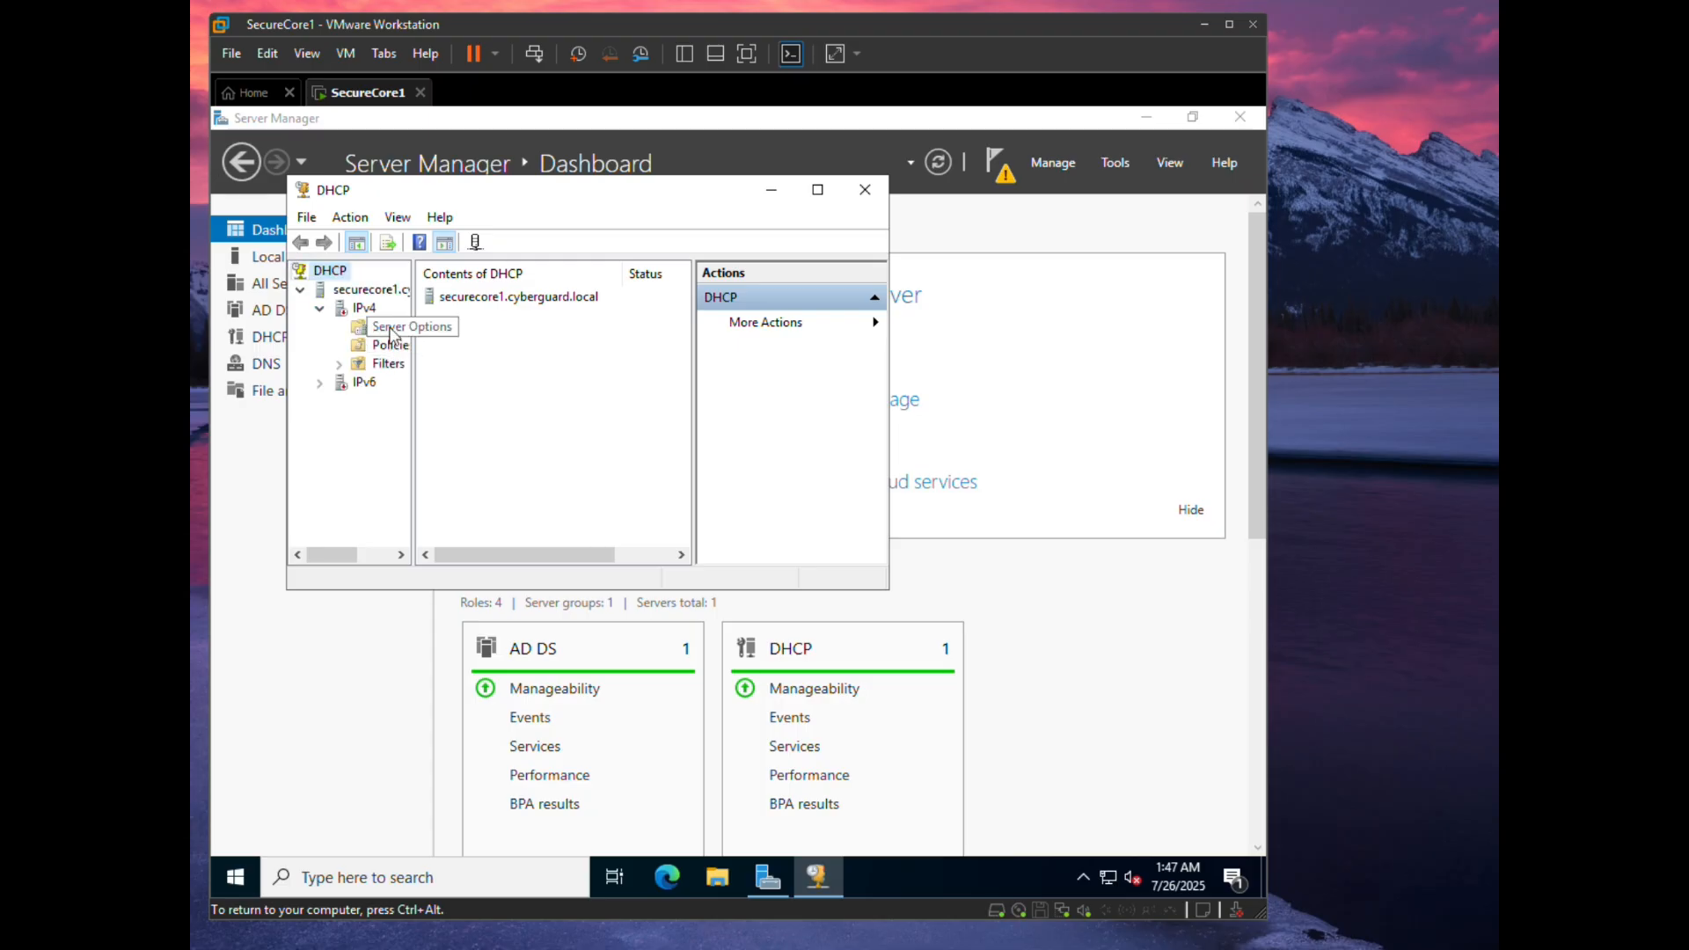
right_click(367, 313)
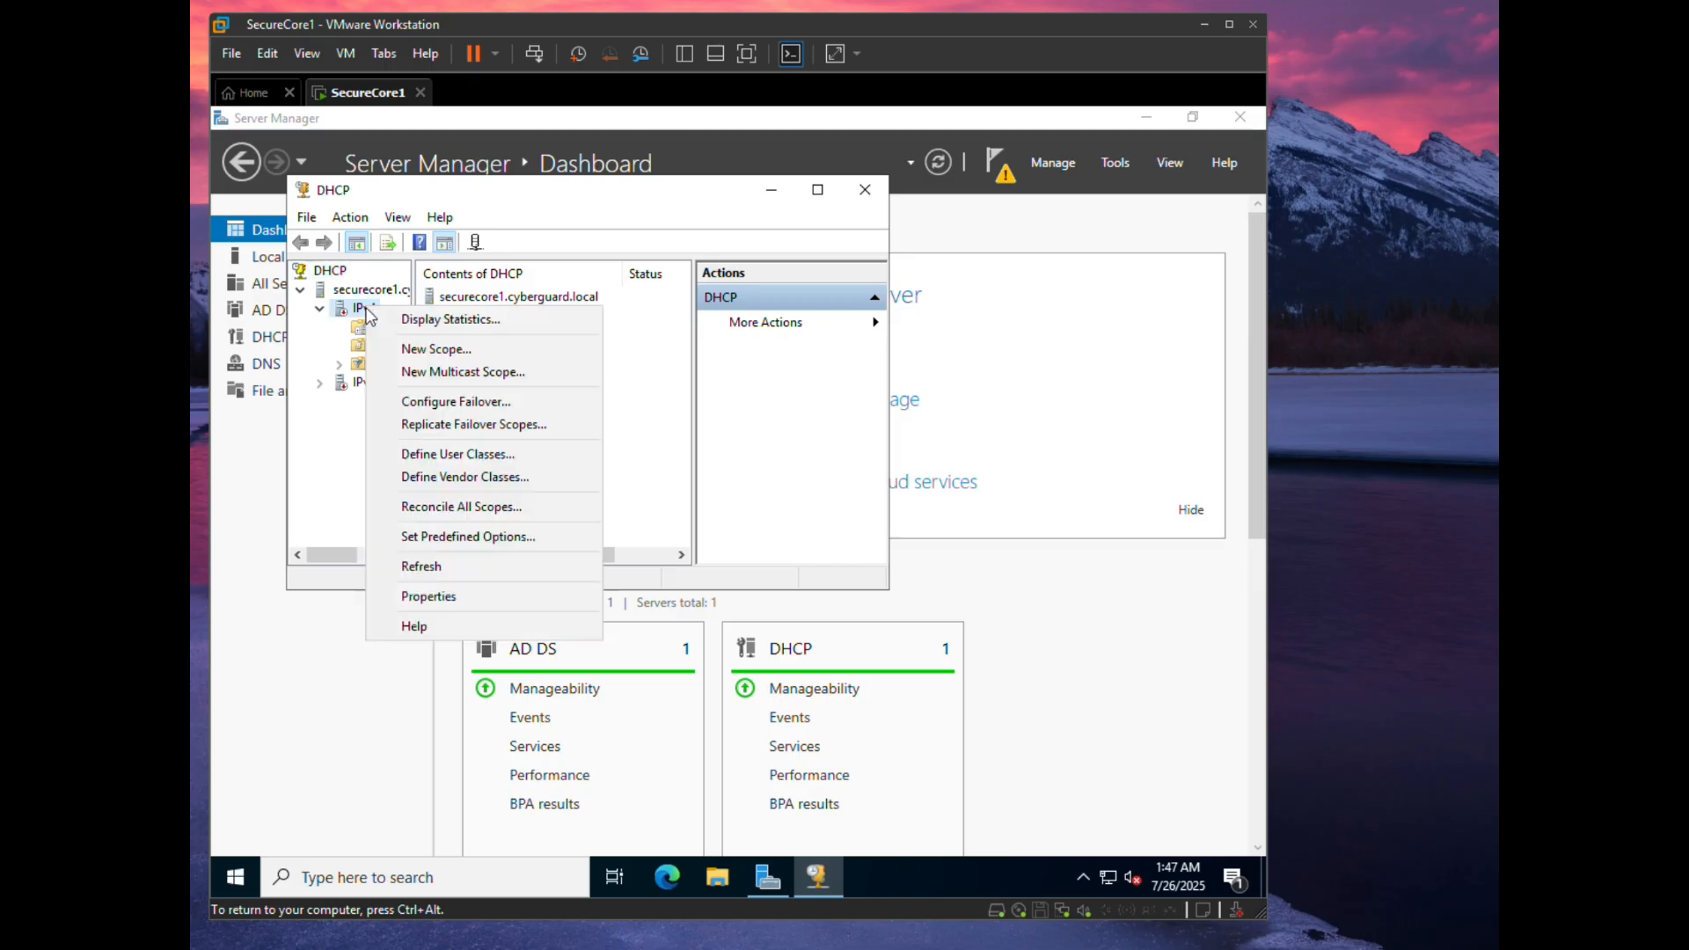
click(408, 348)
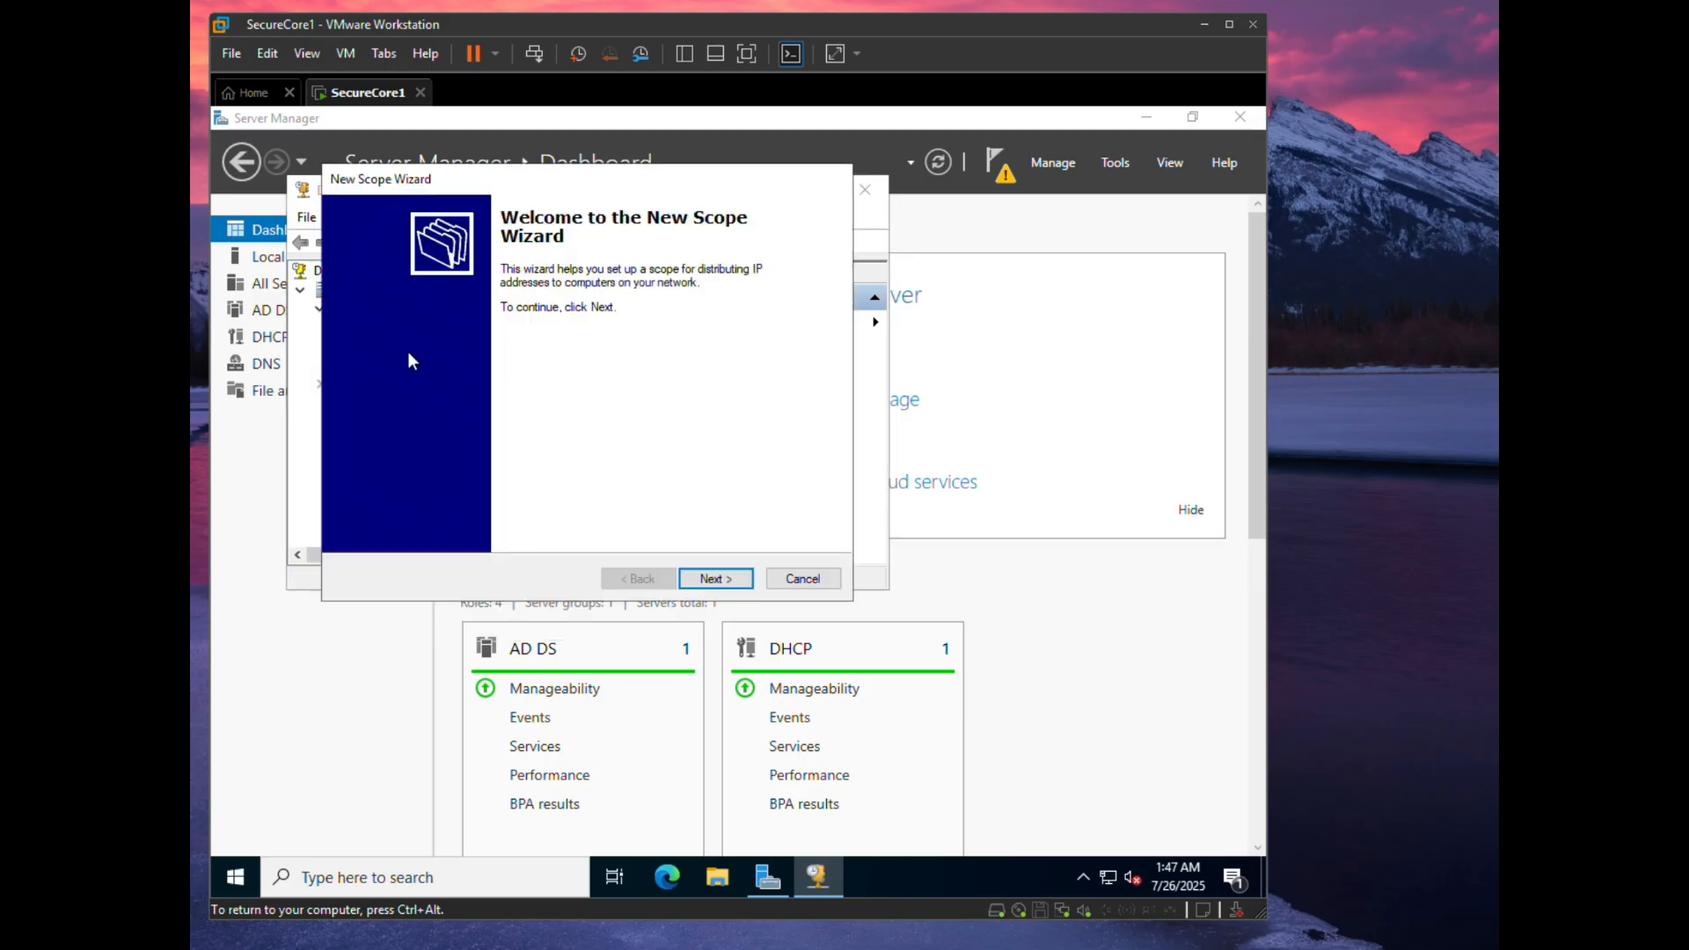
- Name the new scope 'cyberguard.local Main Scope' and advance to the IP Address Range page
click(723, 579)
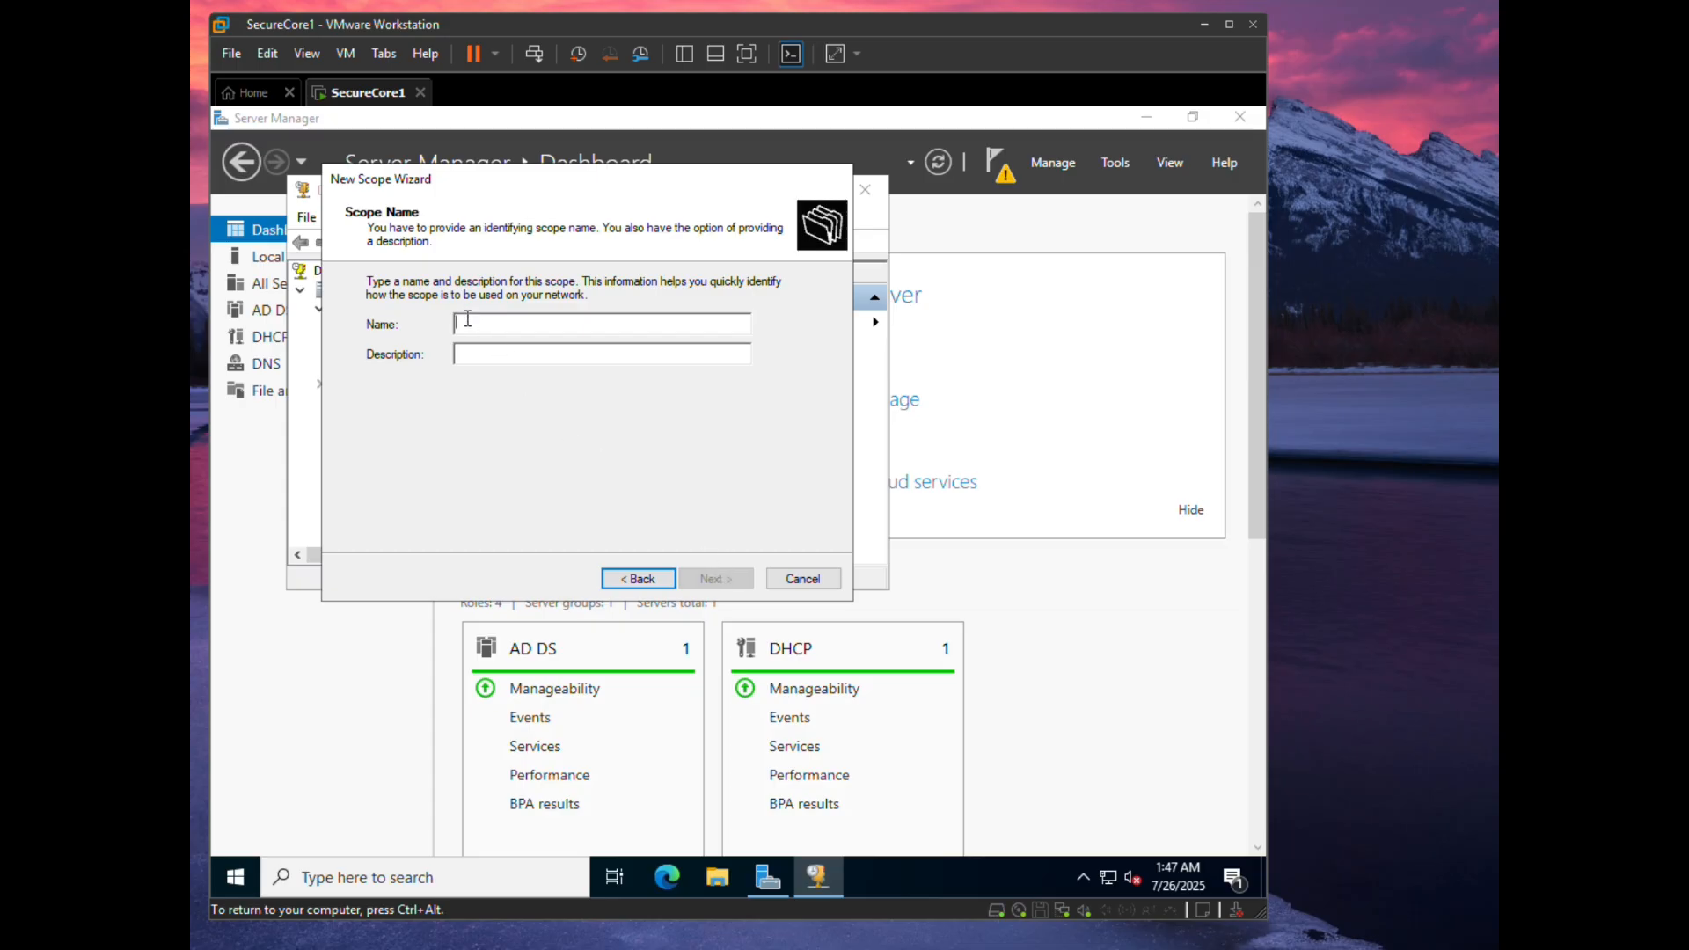
text(cybe)
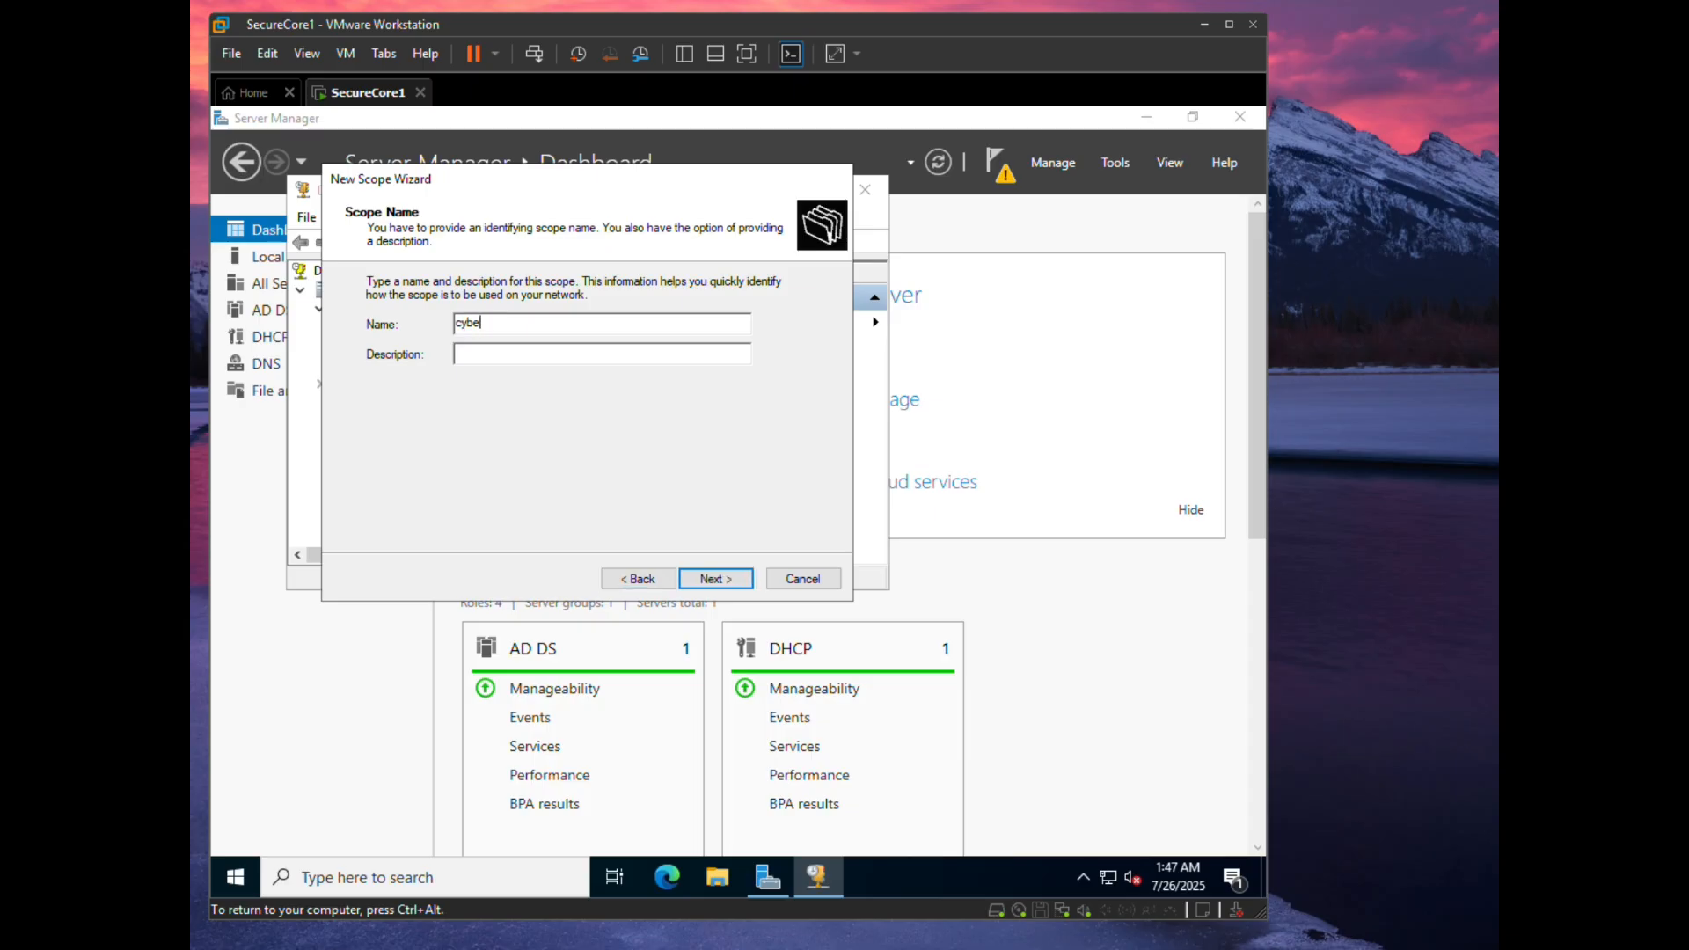
text(rguard.local Main Scope)
click(743, 581)
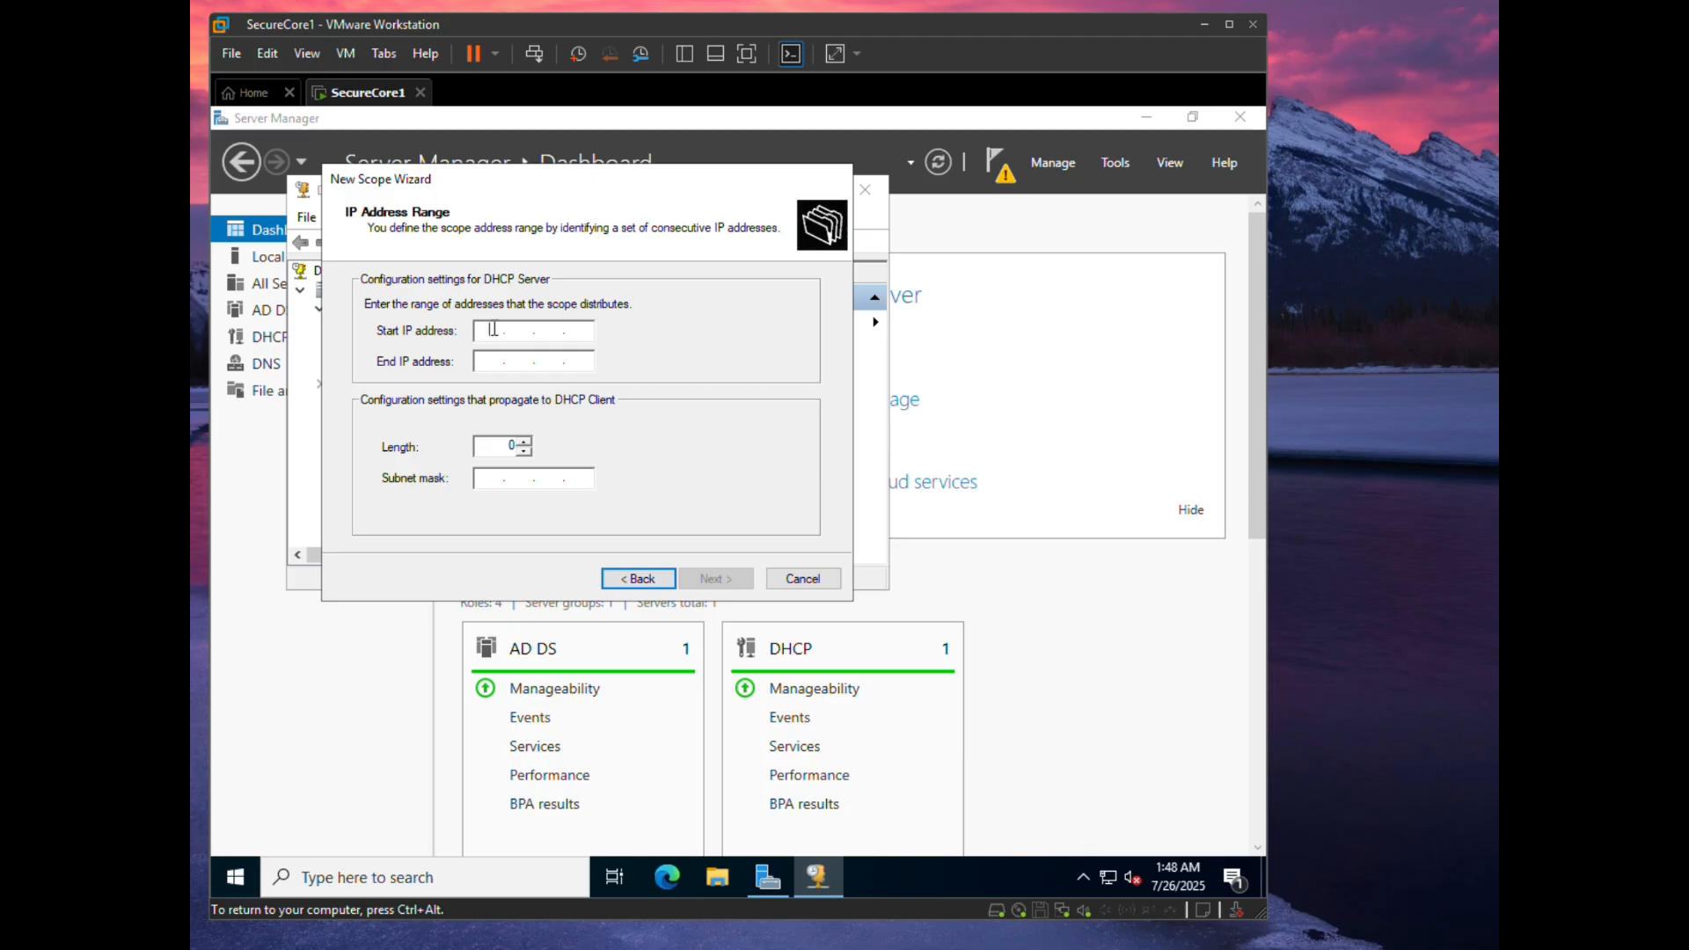
- Check the draw.io network diagram for the scope addresses, then return to the VM
key(ctrl+alt)
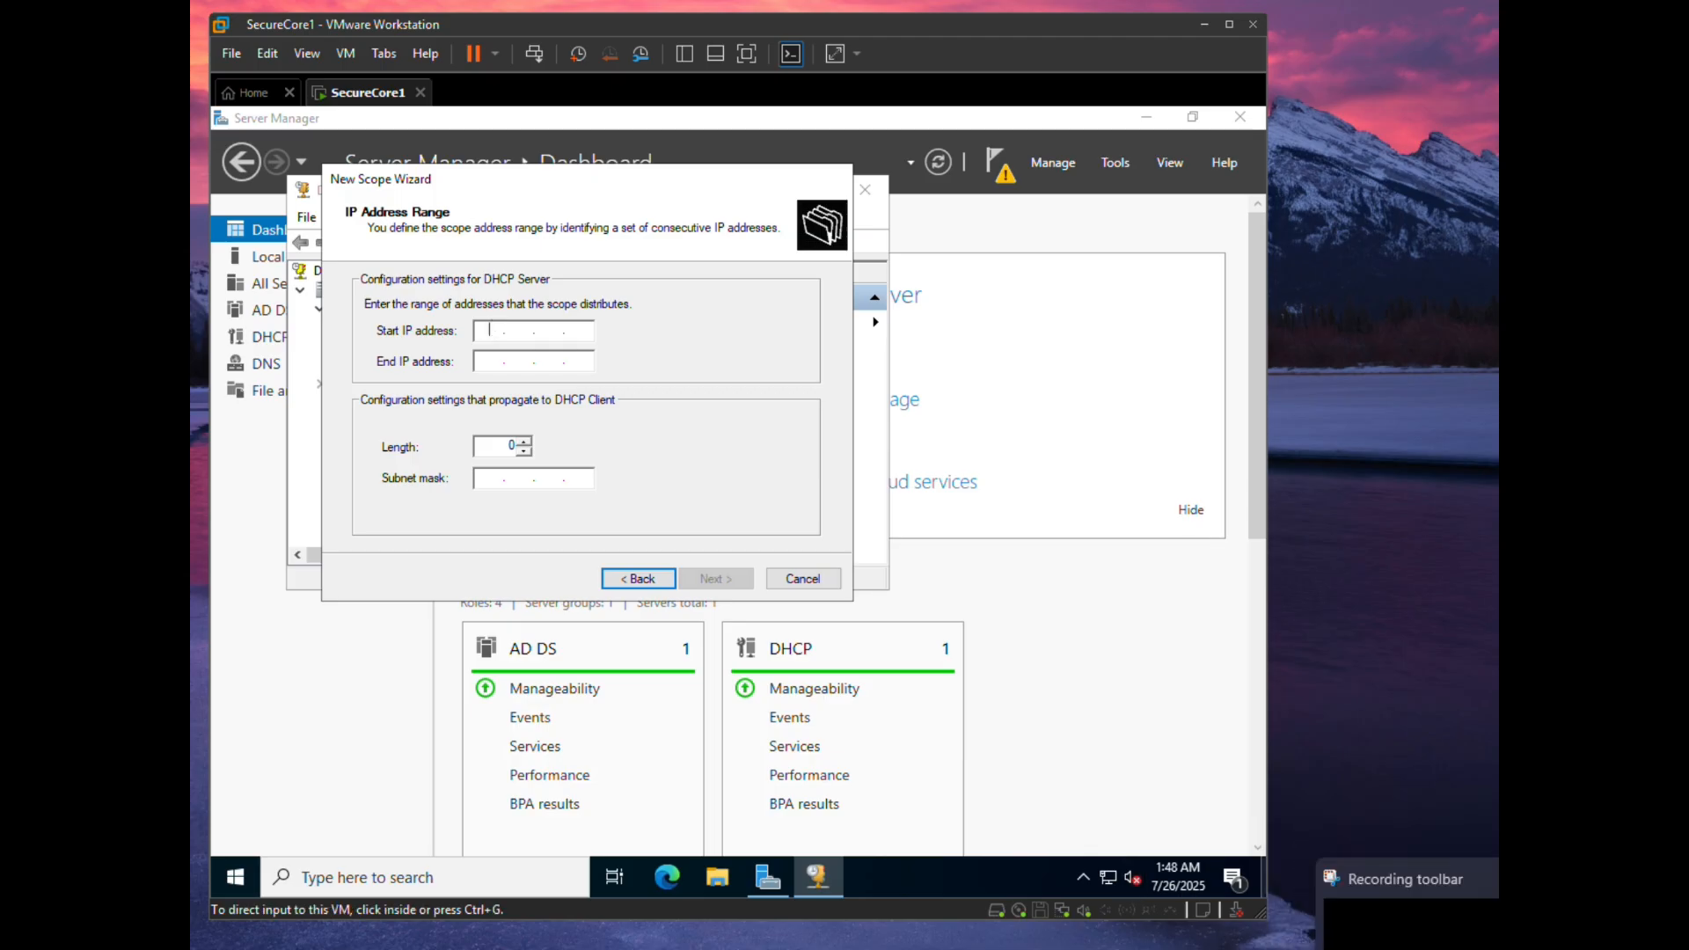
click(1407, 915)
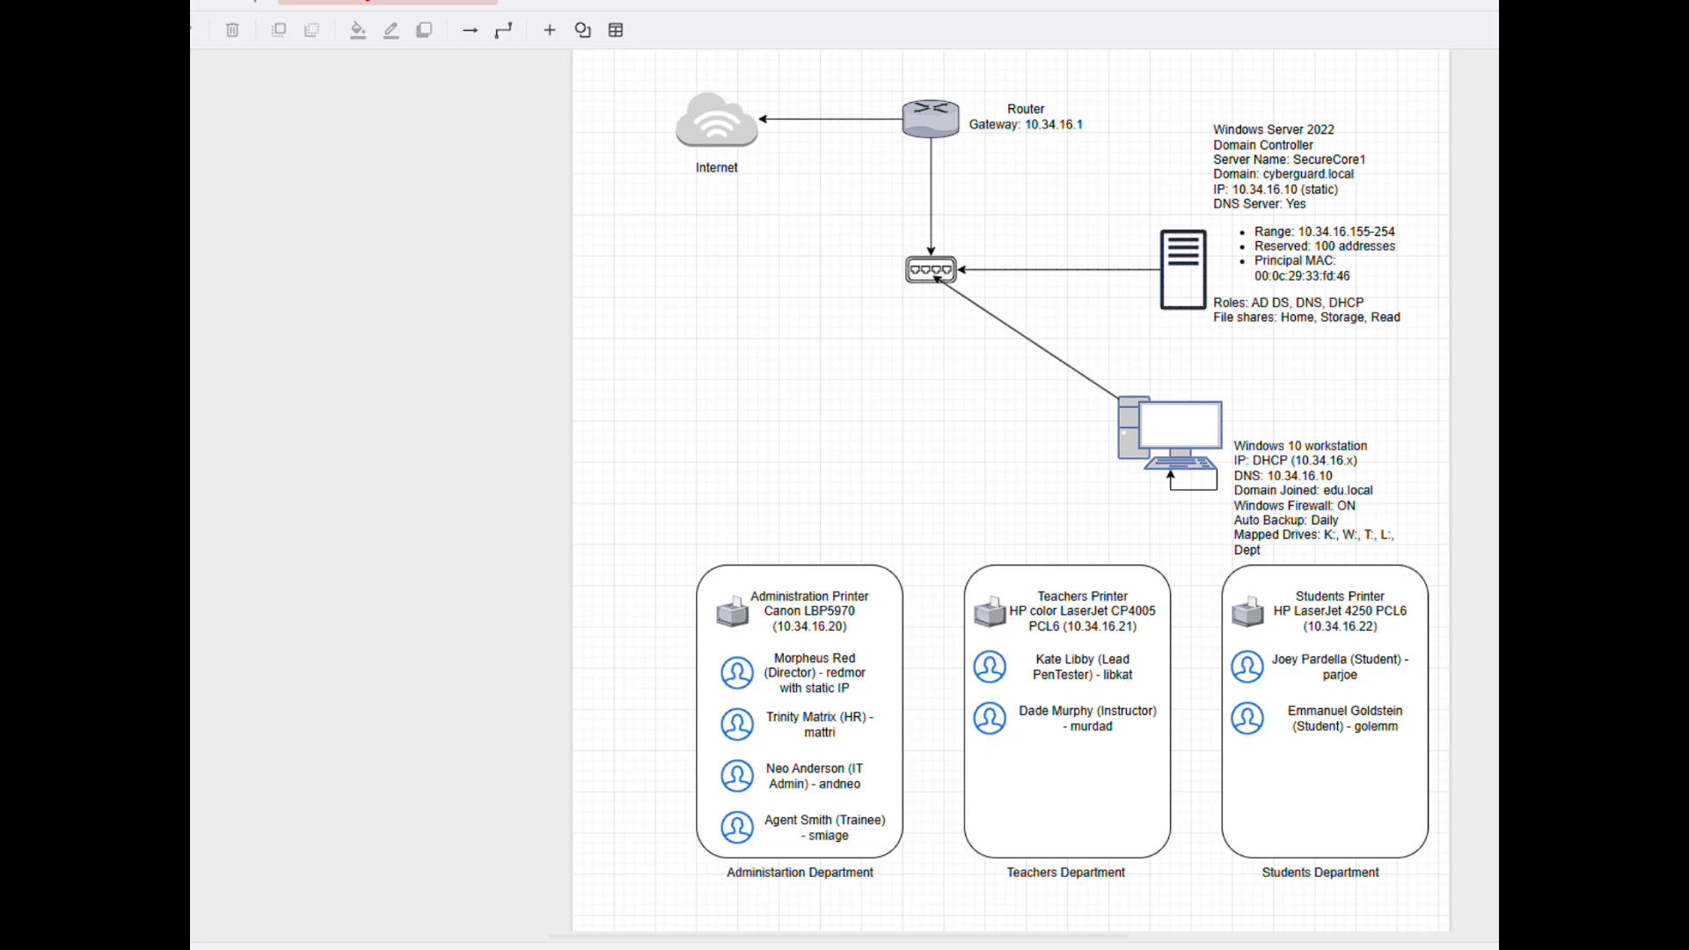
key(alt+Tab)
- Enter the range 10.34.16.155–10.34.16.254 with mask 255.255.255.0 and continue
click(844, 756)
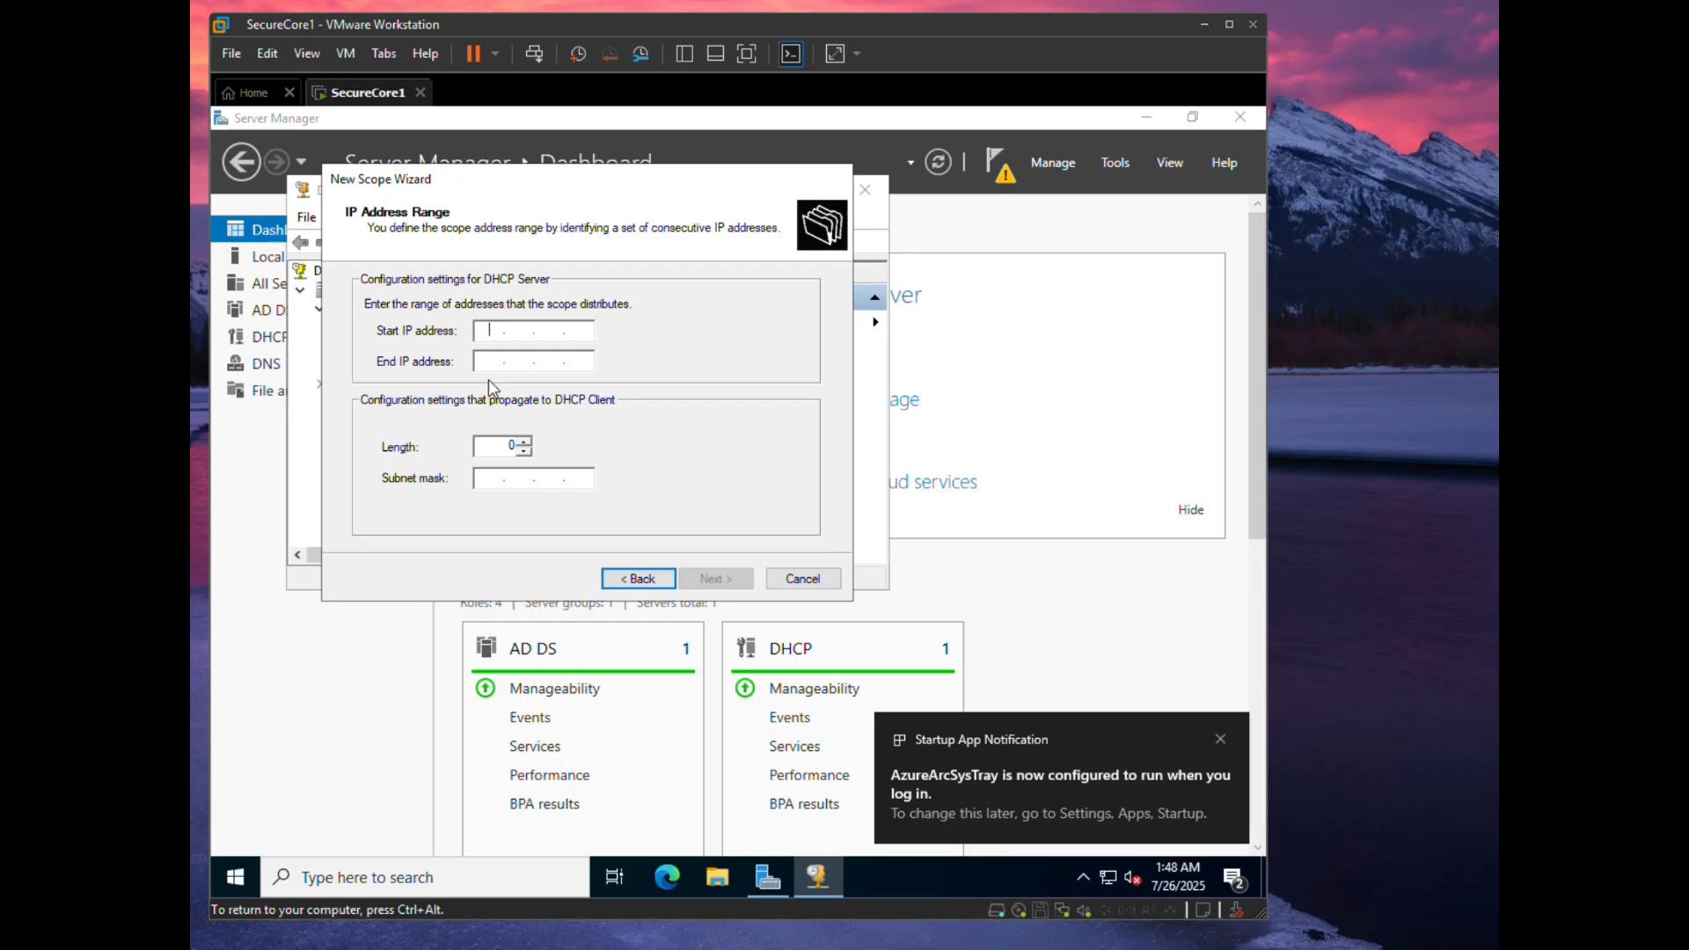
text(10.34)
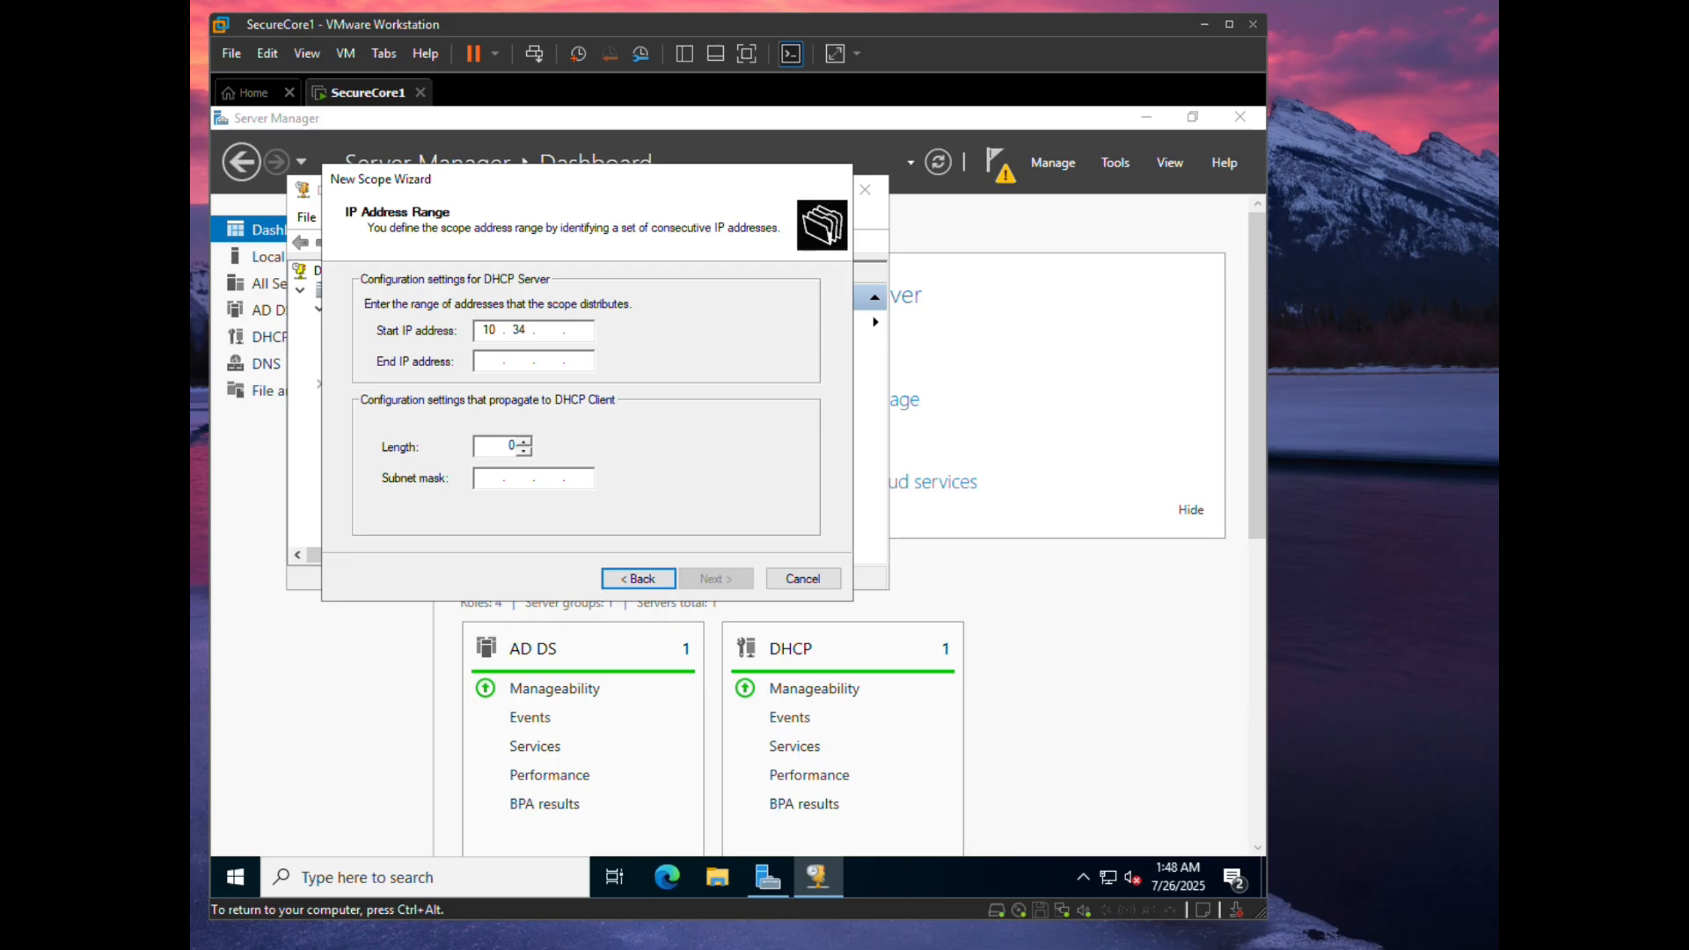
text(.16.155)
key(Tab)
text(10)
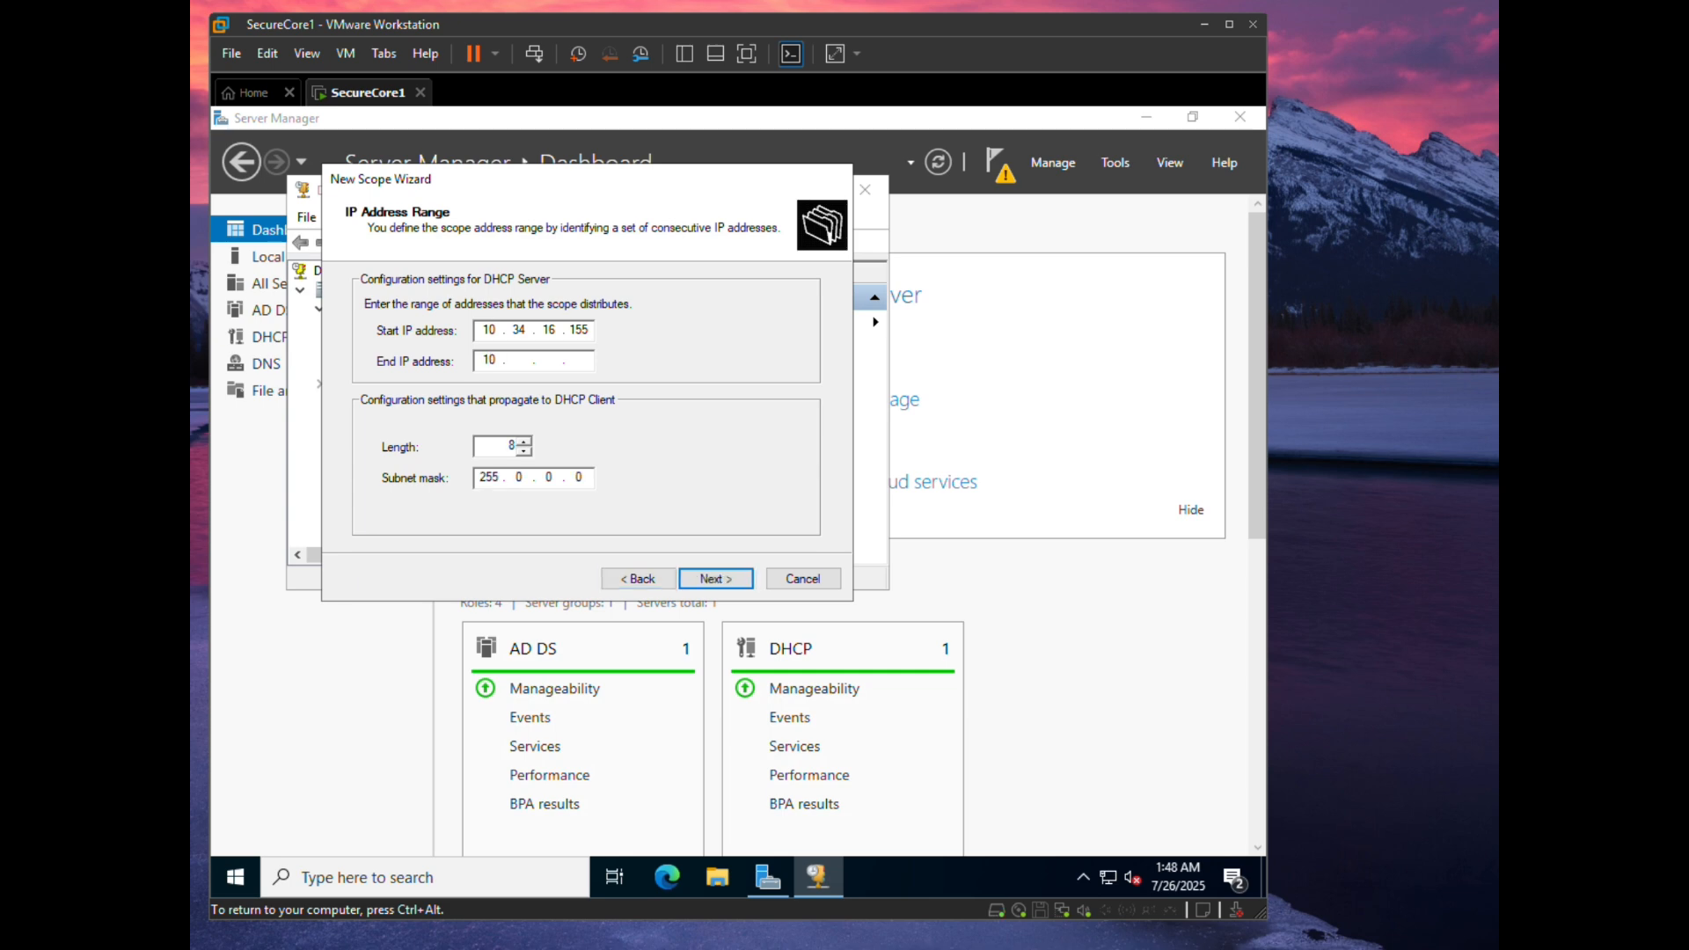
text(.34.16)
text(254)
text(2550)
text(55.255.)
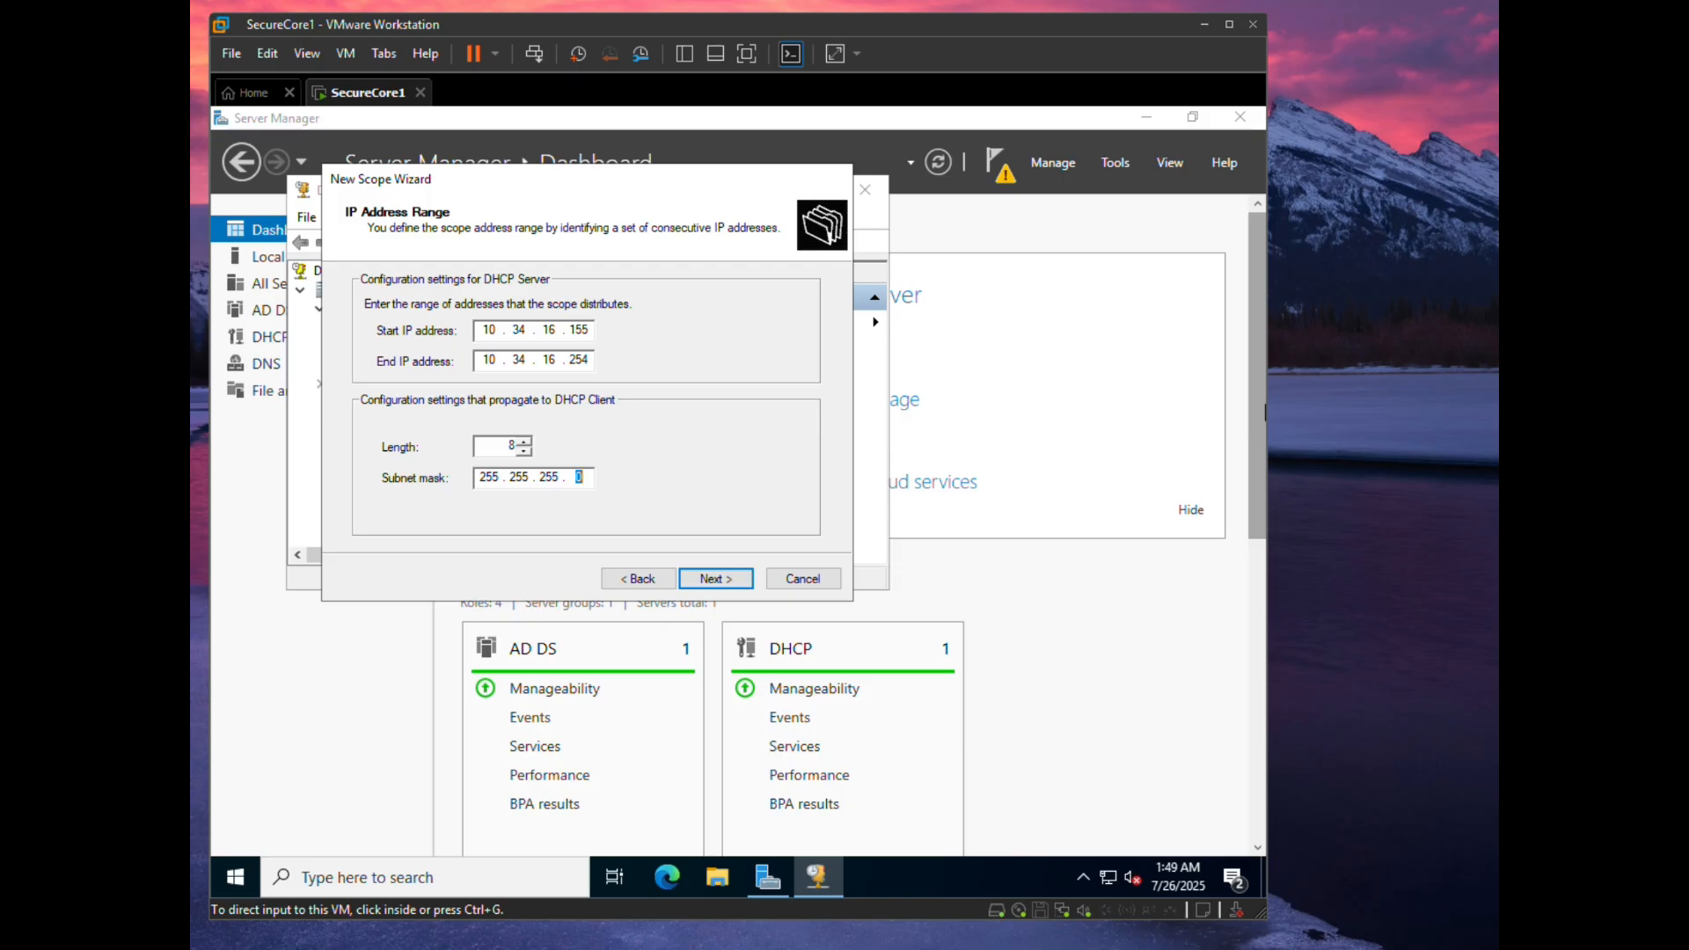
click(709, 579)
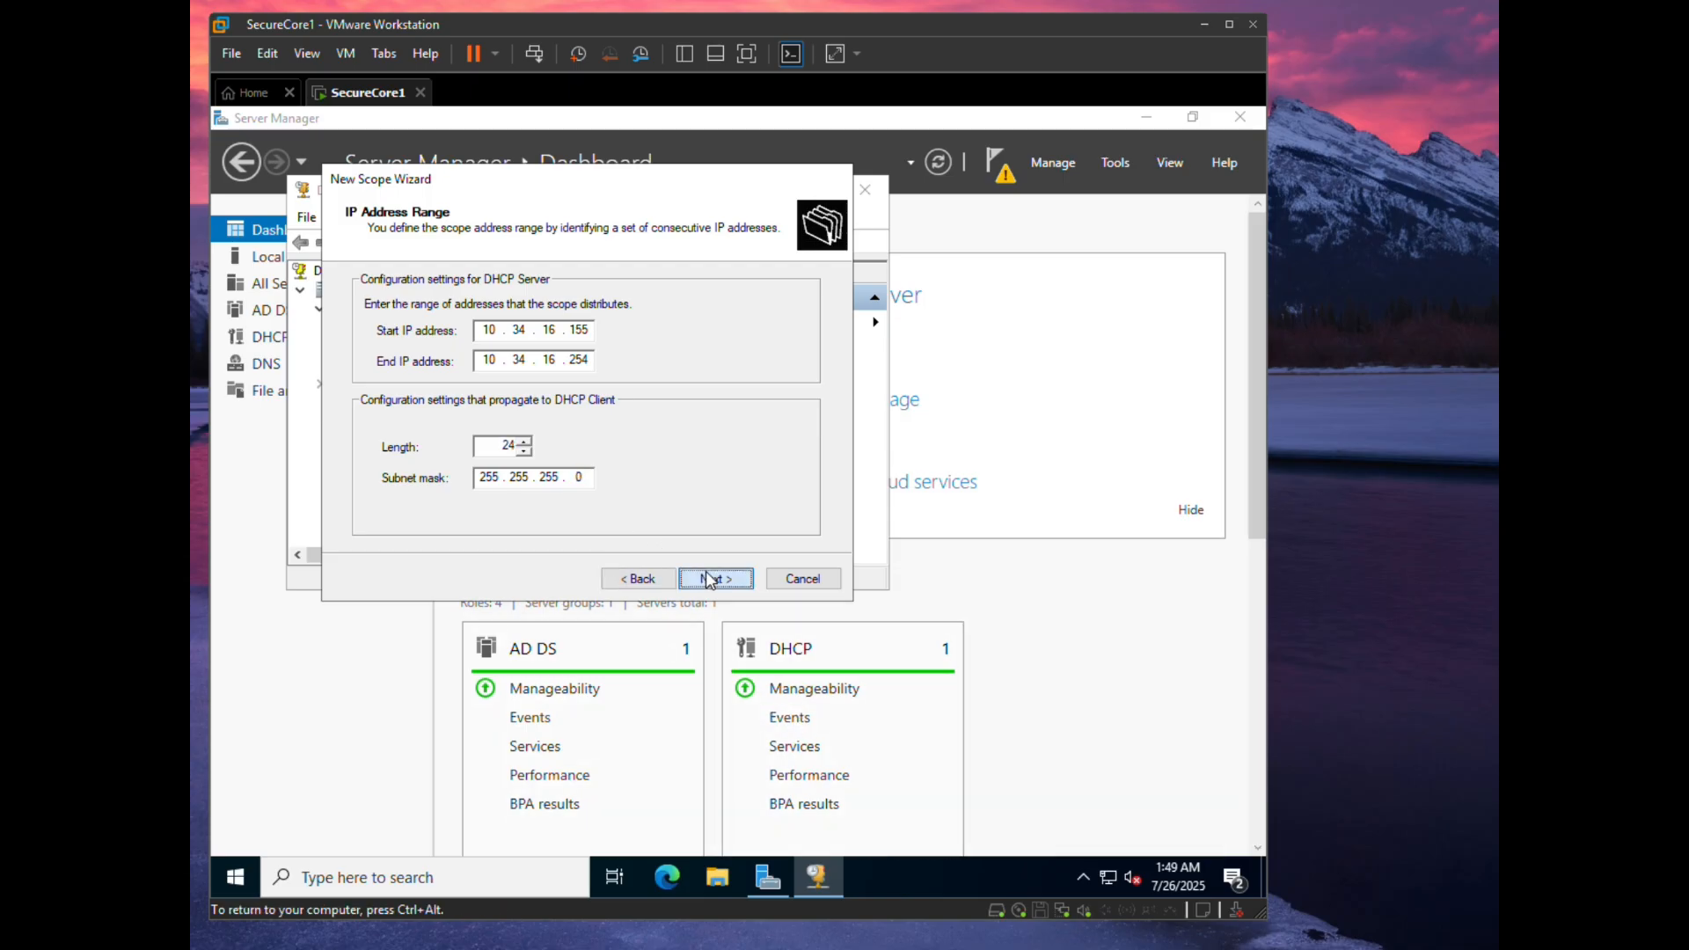
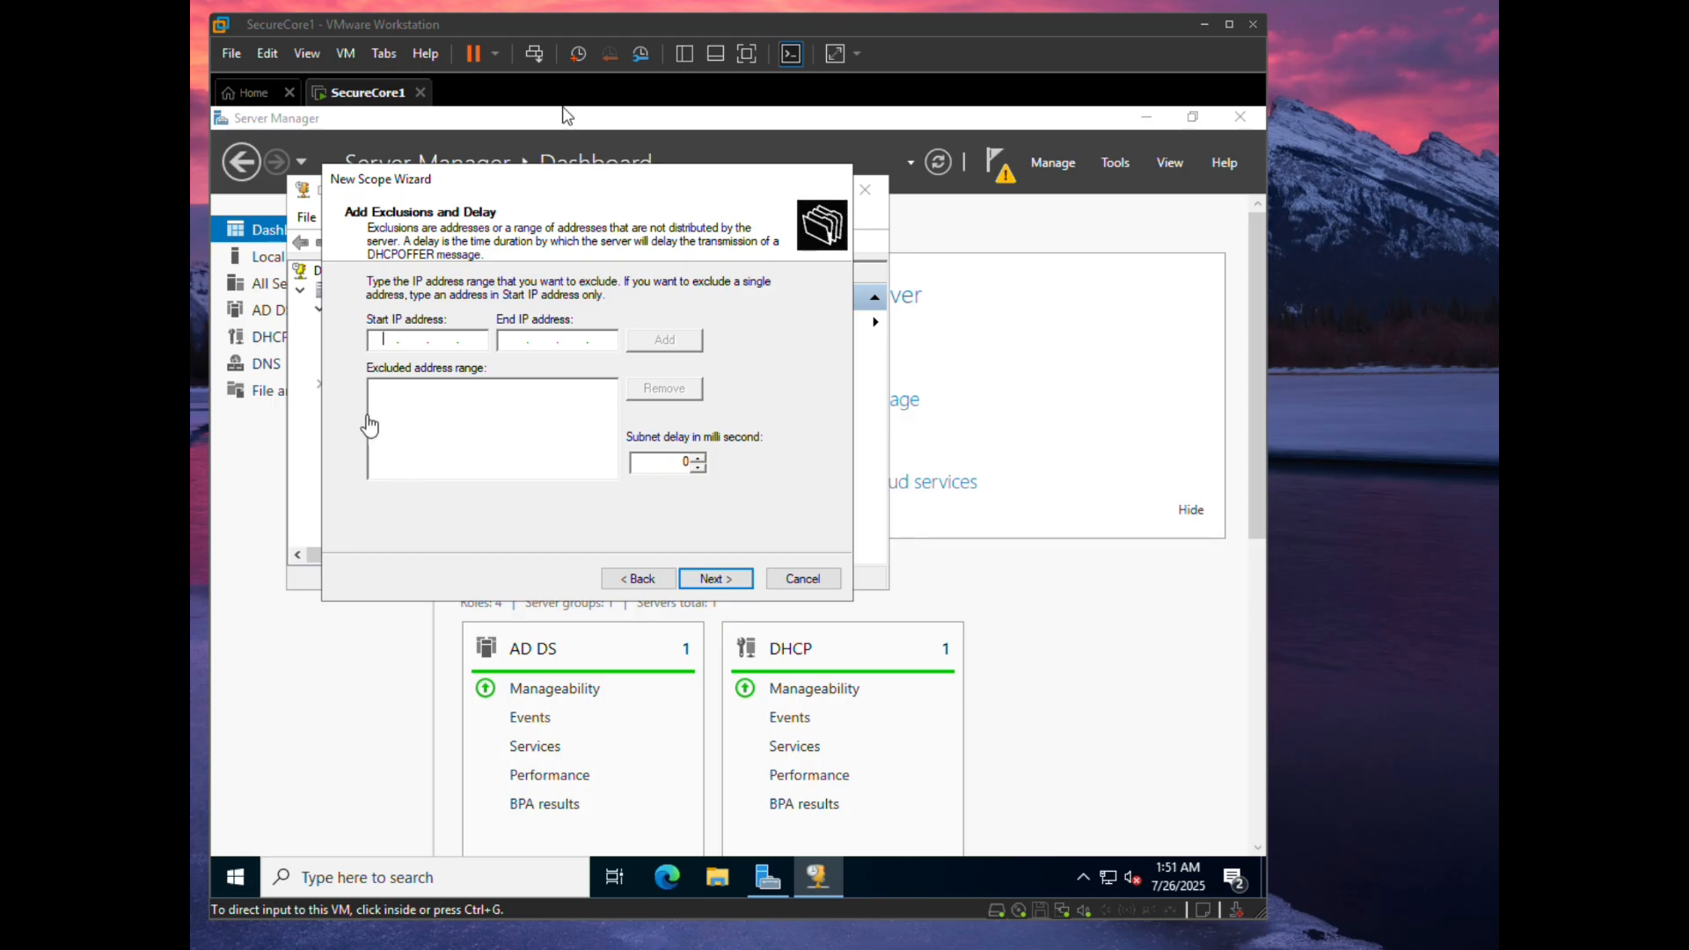
- Try adding an exclusion range and dismiss the out-of-range error
click(379, 336)
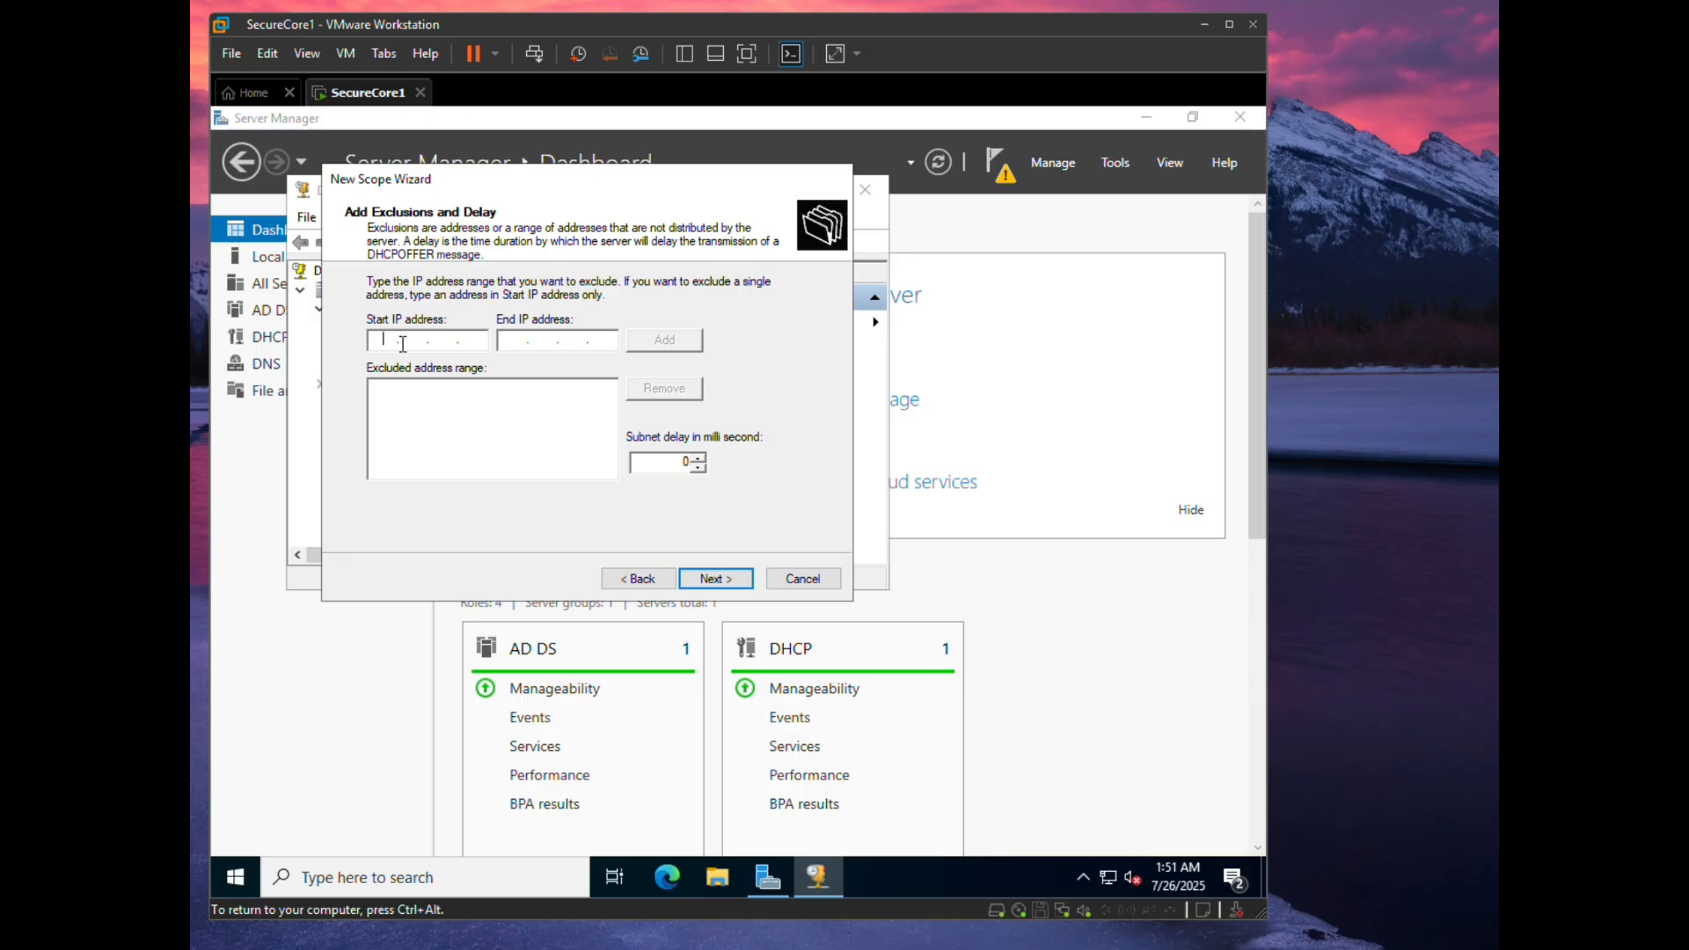
text(10.)
text(34.16.)
text(100)
text(10)
text(.34.16)
text(.109)
click(663, 341)
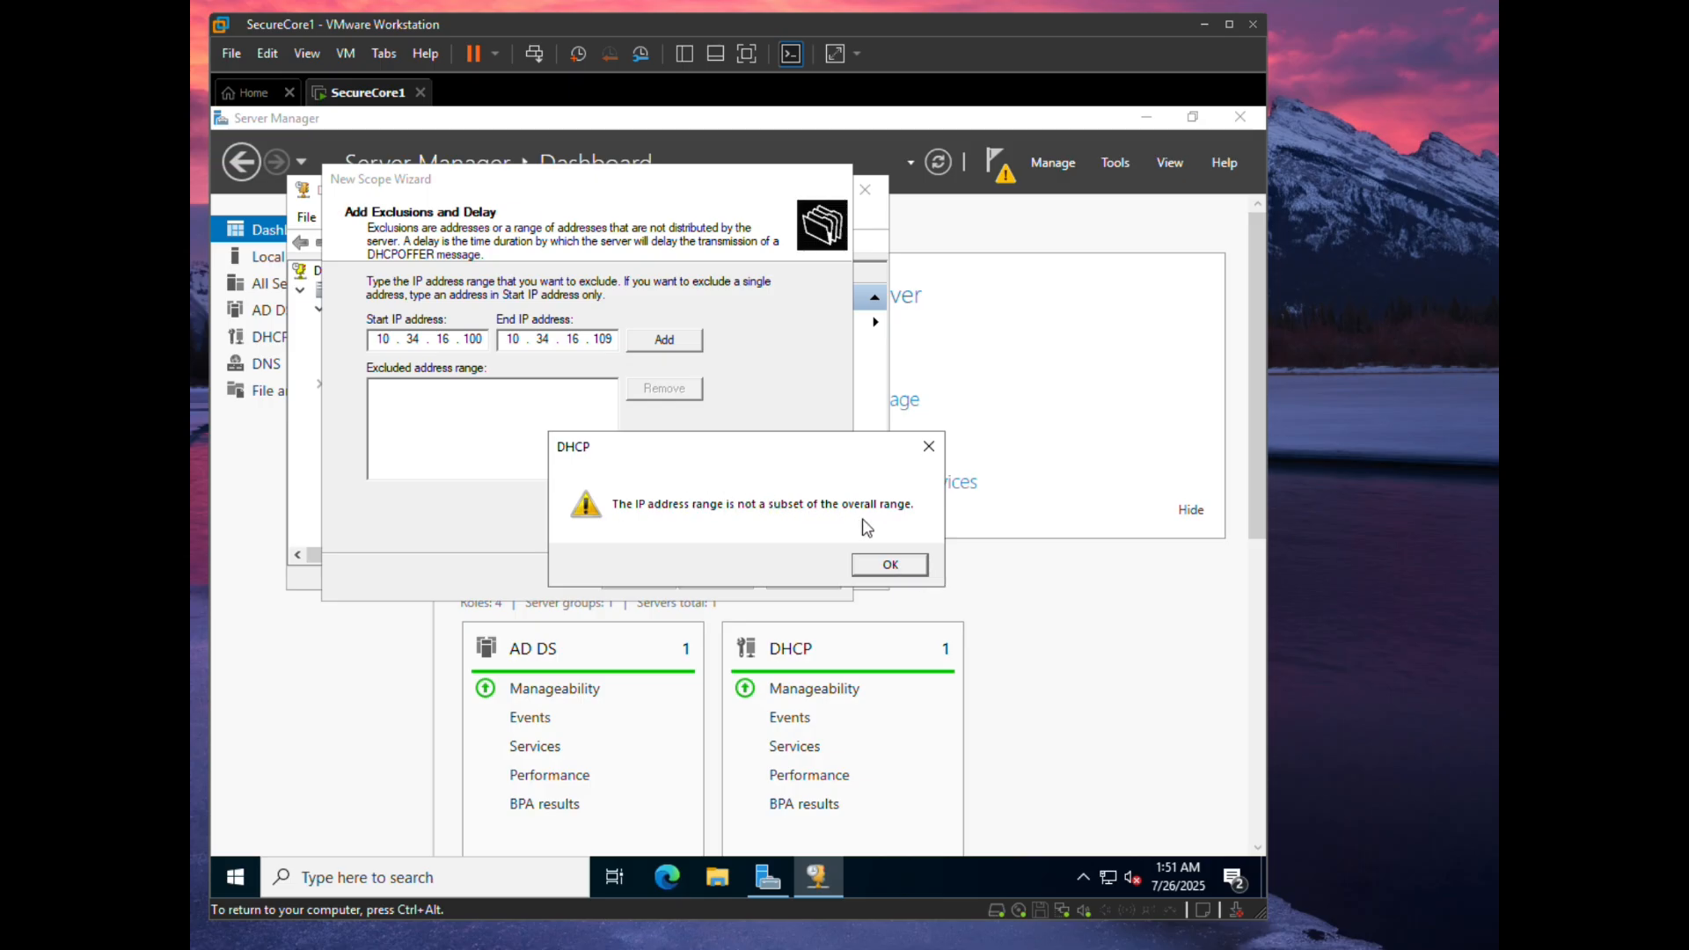
click(890, 565)
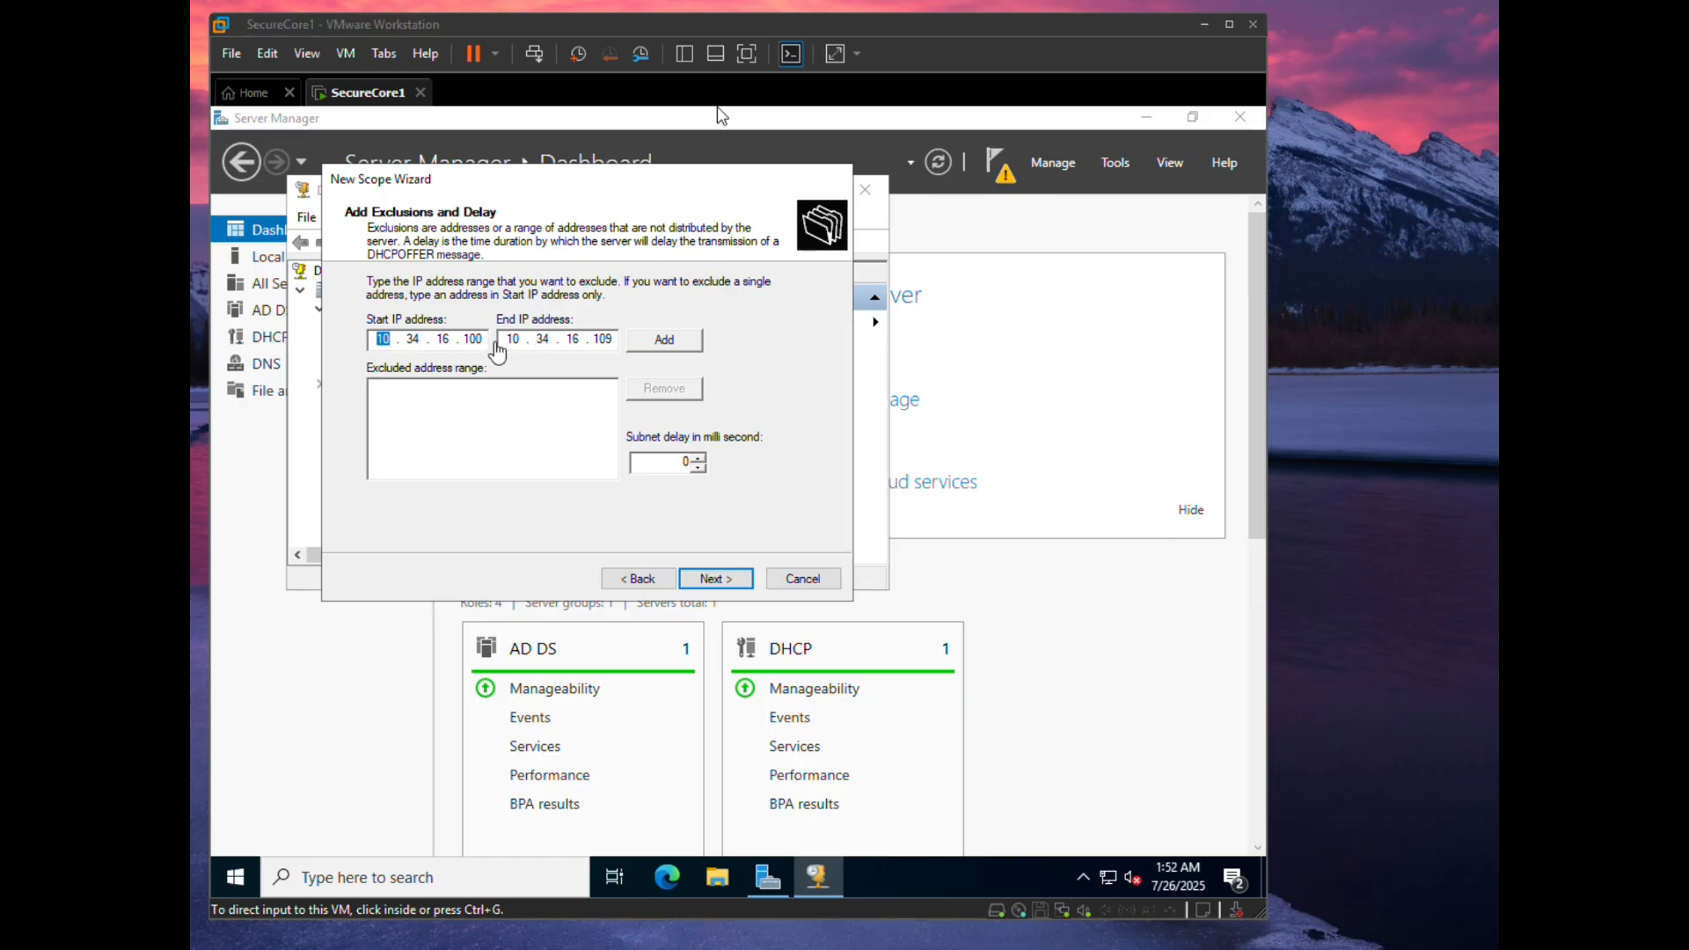
- Correct the exclusion range to 10.34.16.155–10.34.16.164 and advance to Lease Duration
click(478, 348)
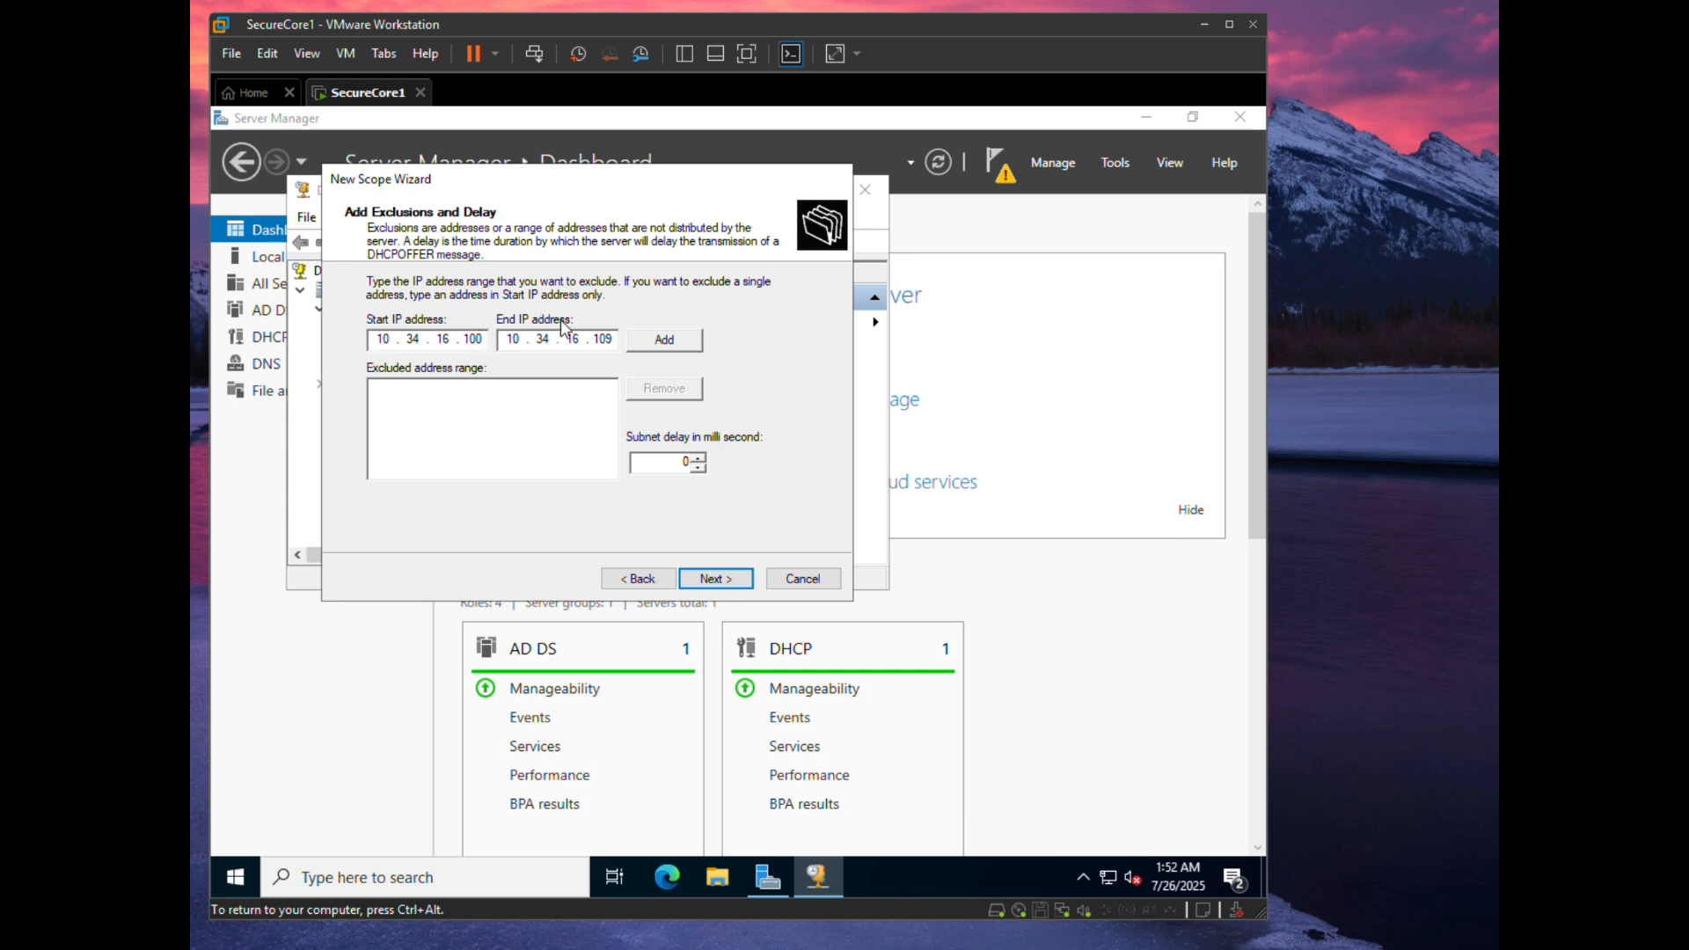
key(BackSpace)
key(BackSpace)
text(55)
key(Tab)
key(Tab)
key(Tab)
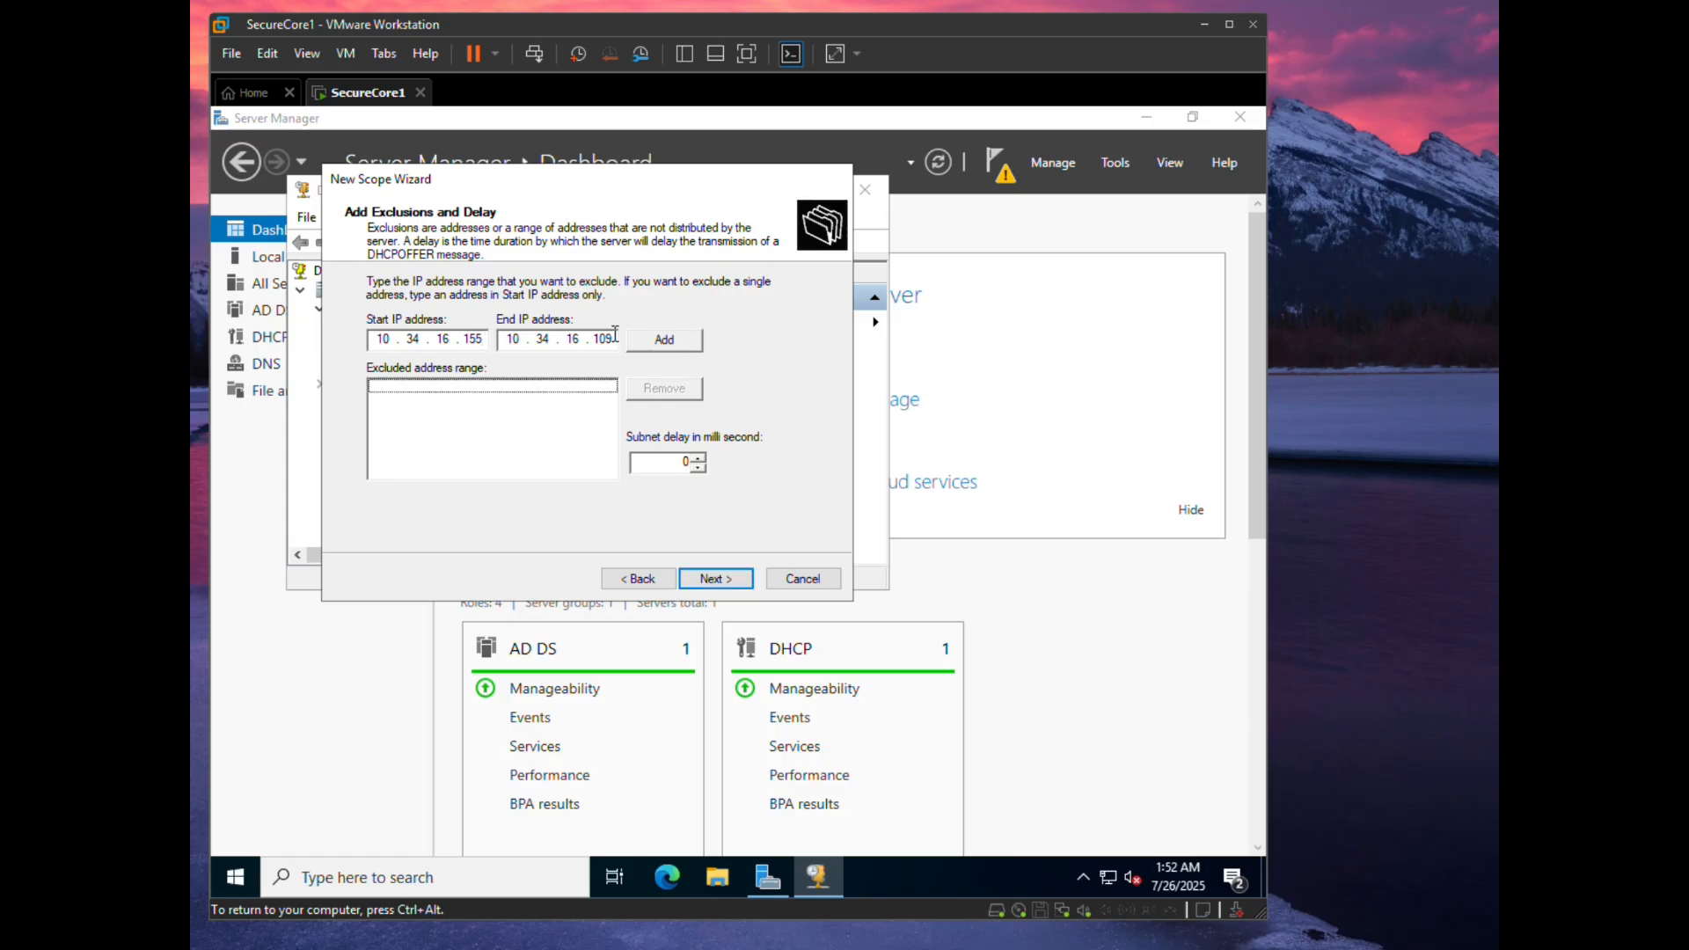
double_click(608, 341)
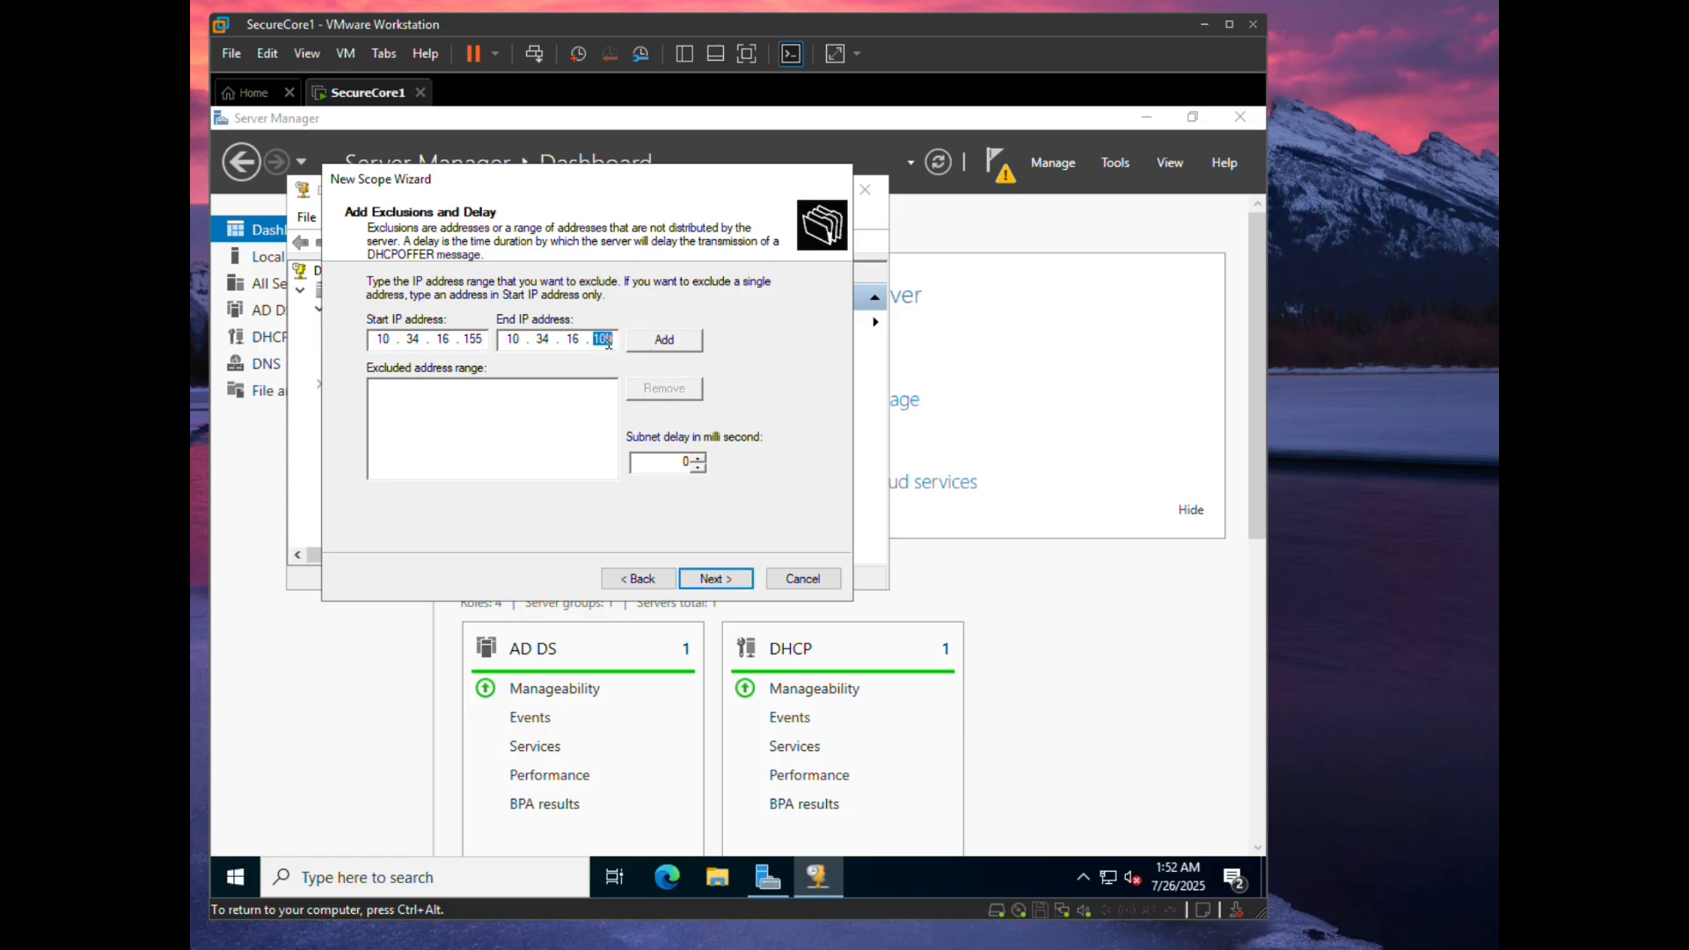
text(164)
click(715, 578)
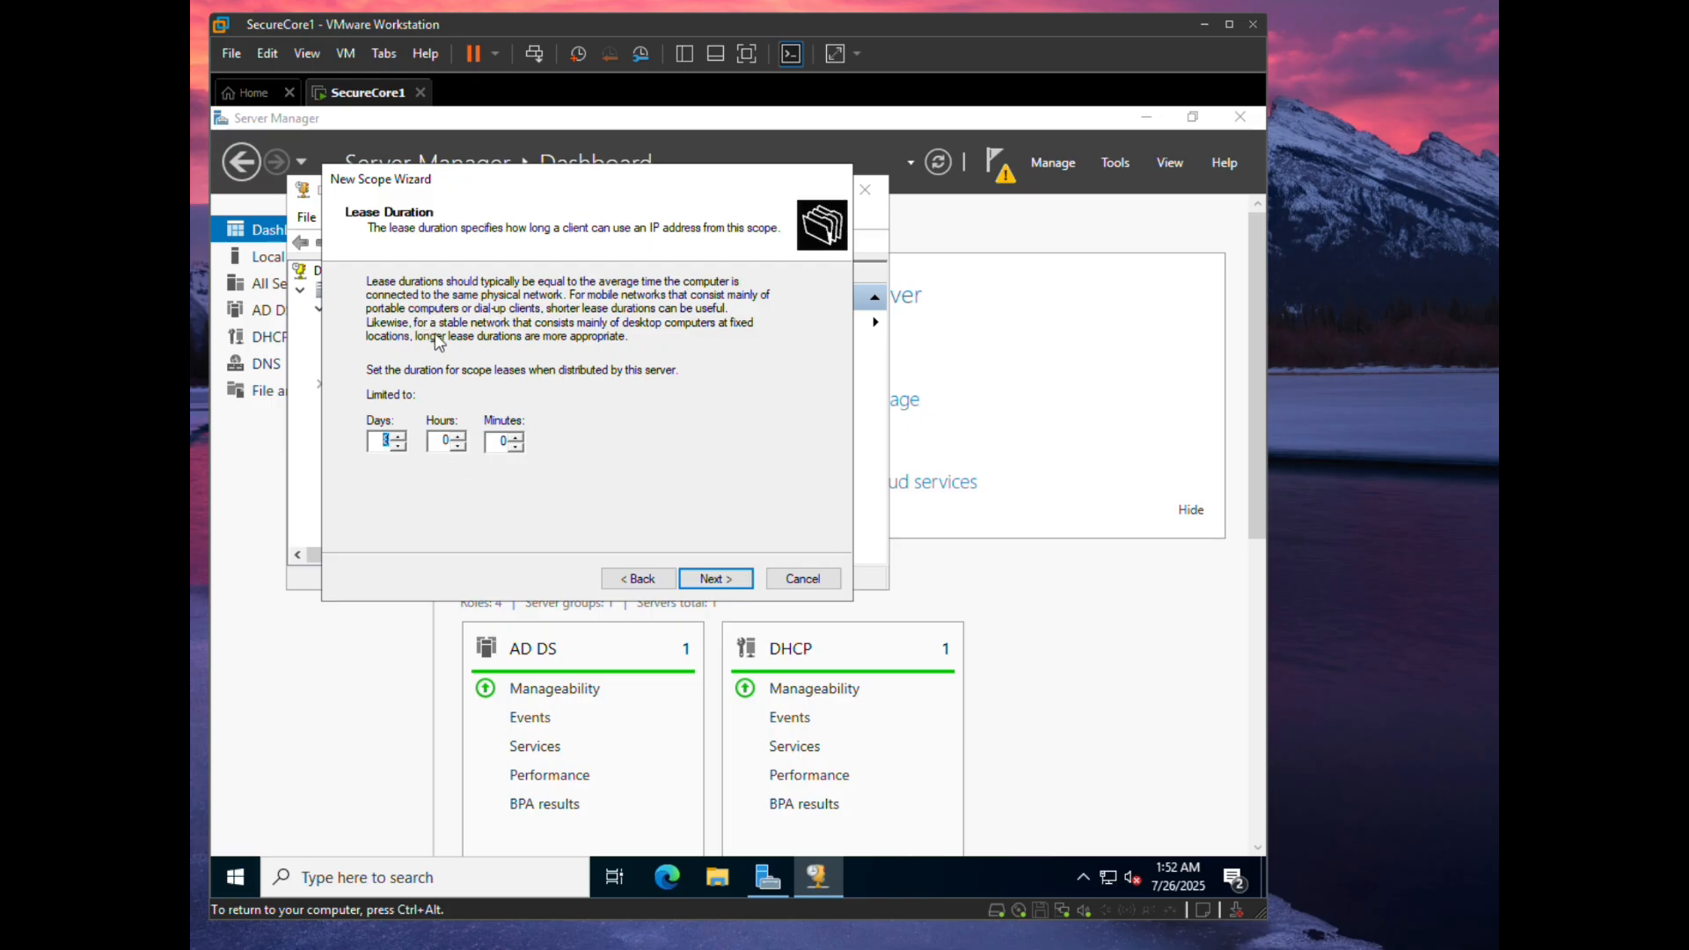
- Adjust the lease days and raise the lease hours to 8
click(401, 446)
click(401, 446)
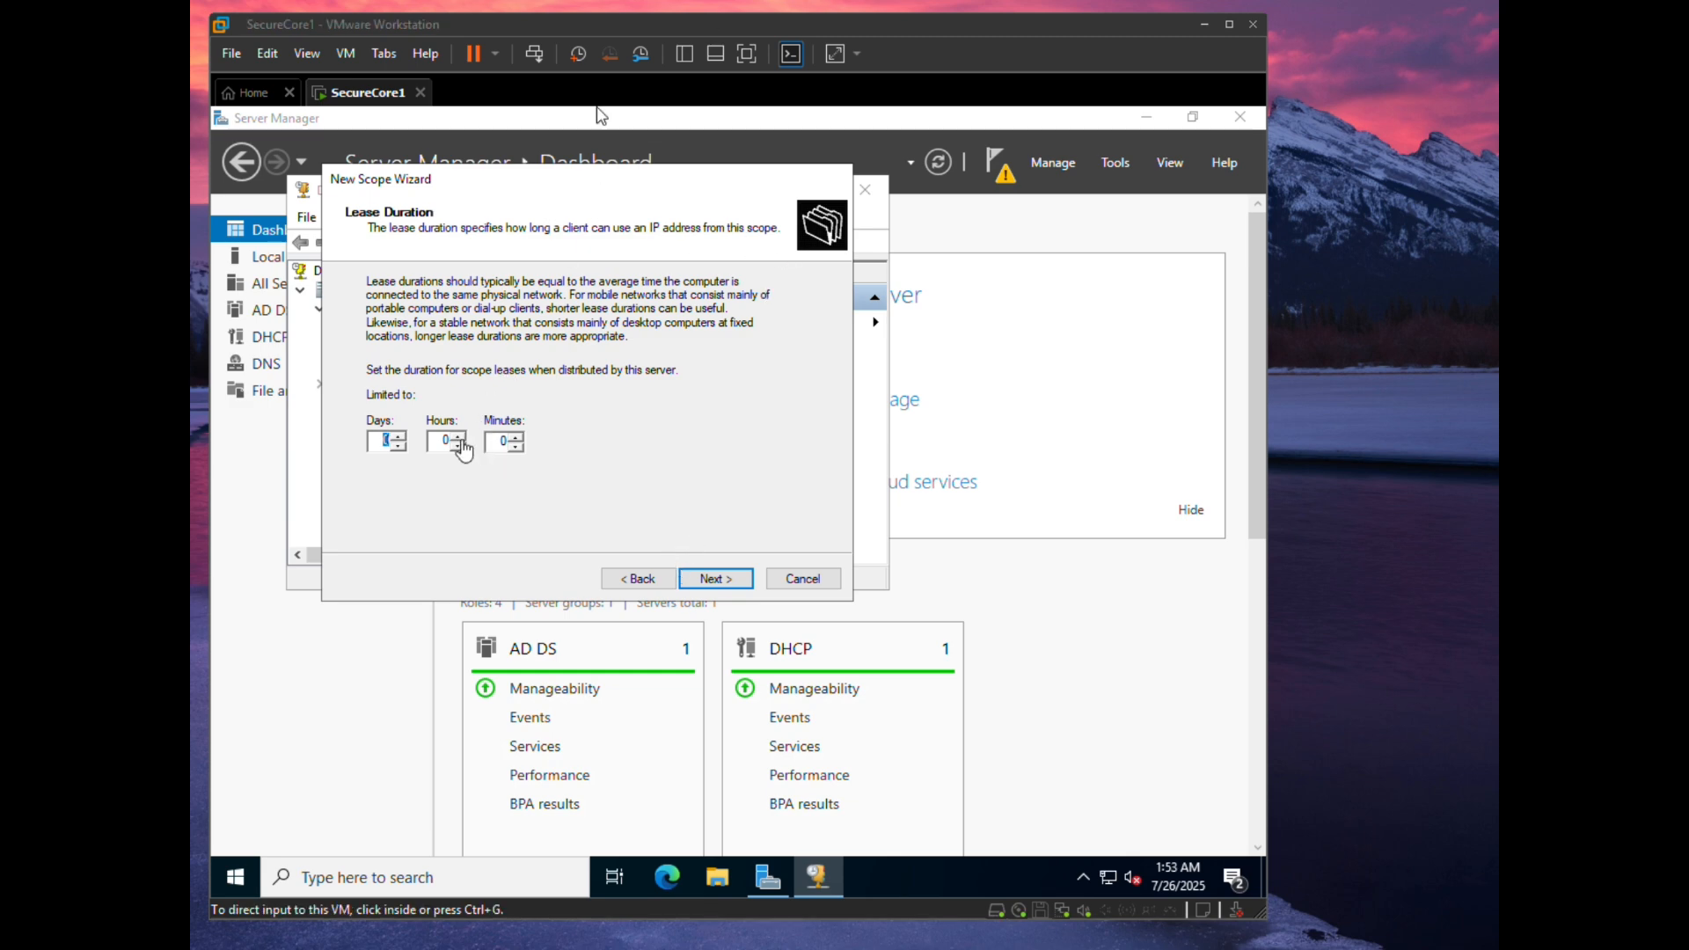
click(461, 439)
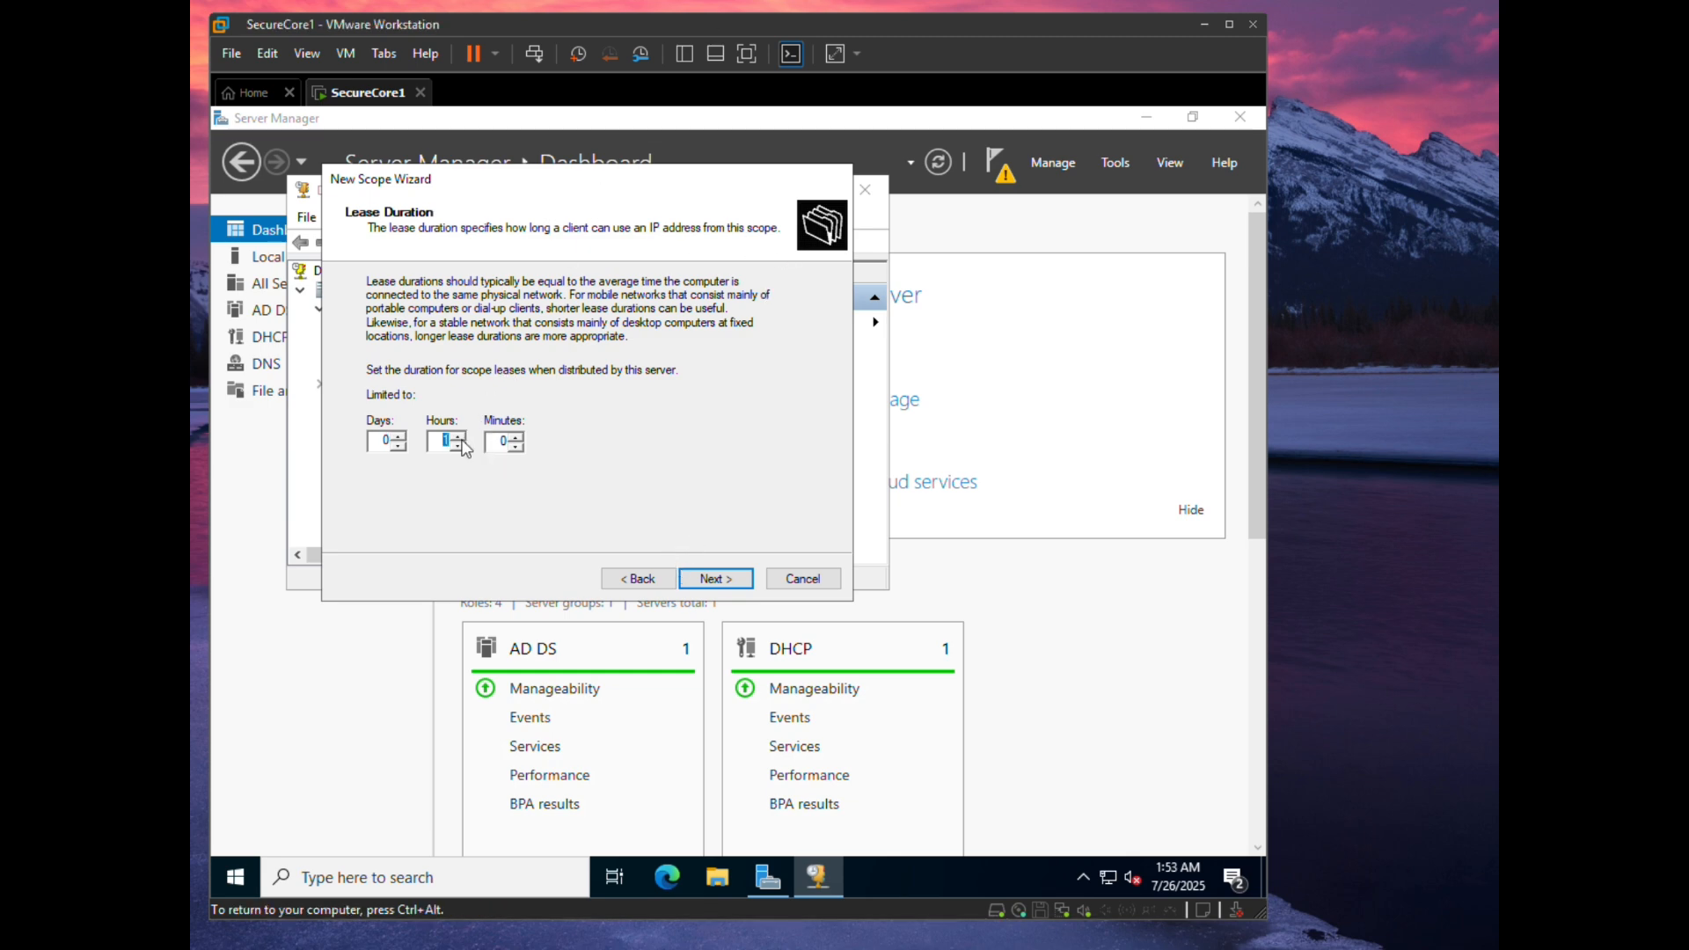
click(461, 439)
text(7)
click(459, 440)
- Accept the lease duration and choose to configure DHCP options now
click(716, 581)
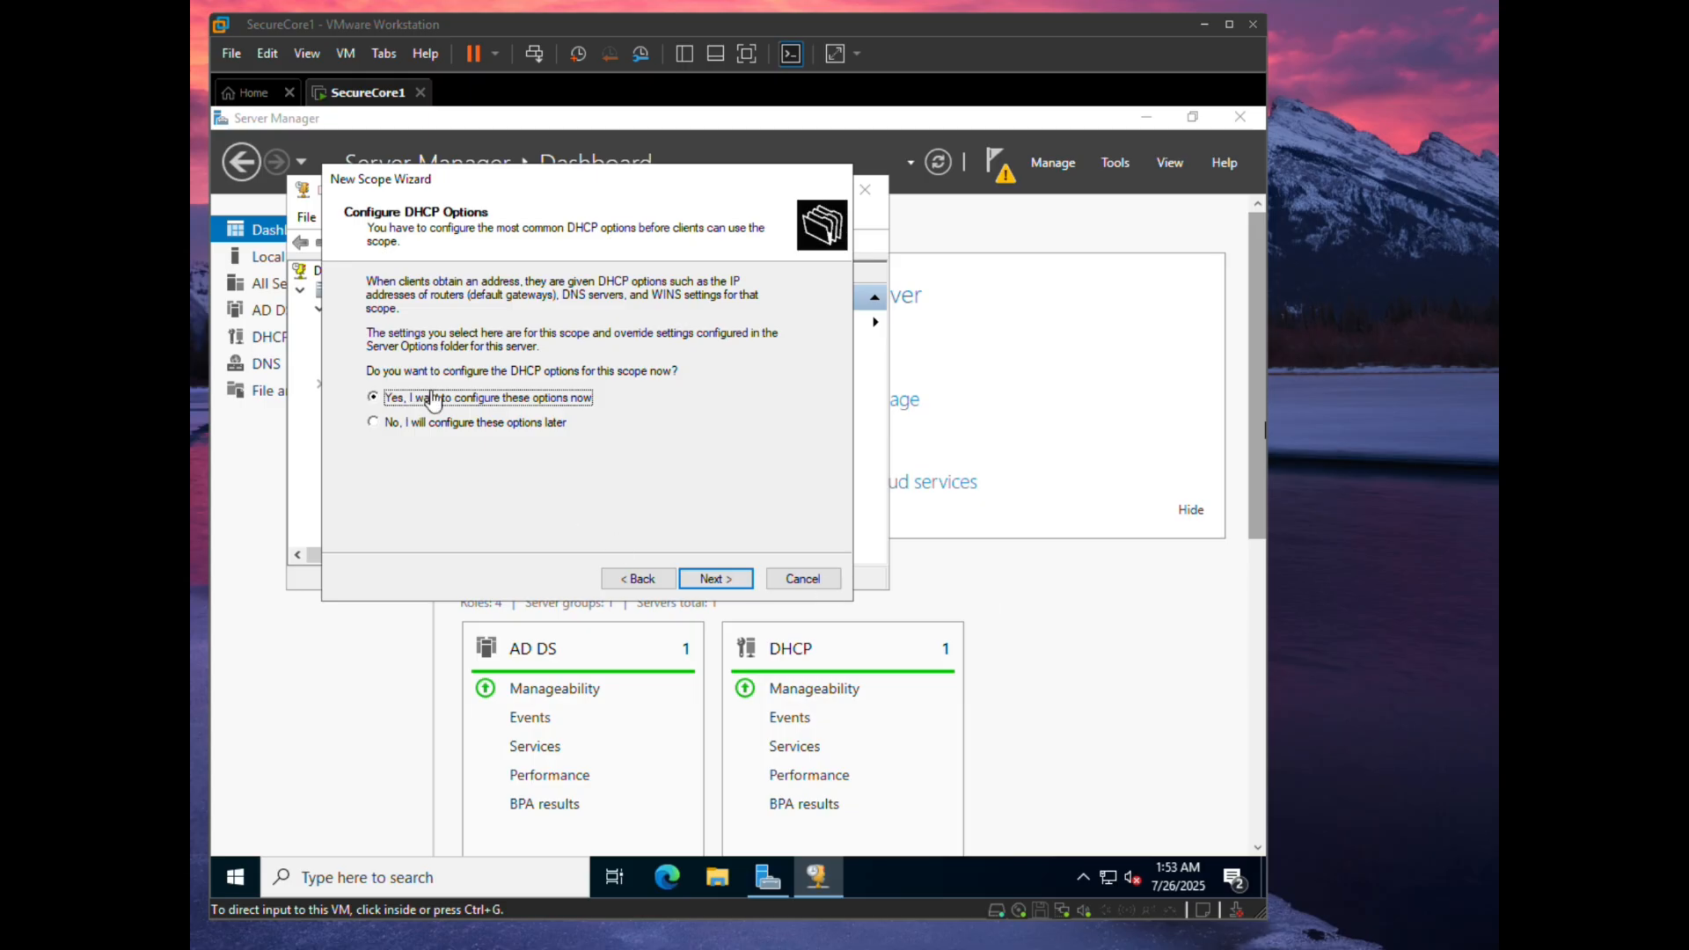
click(722, 583)
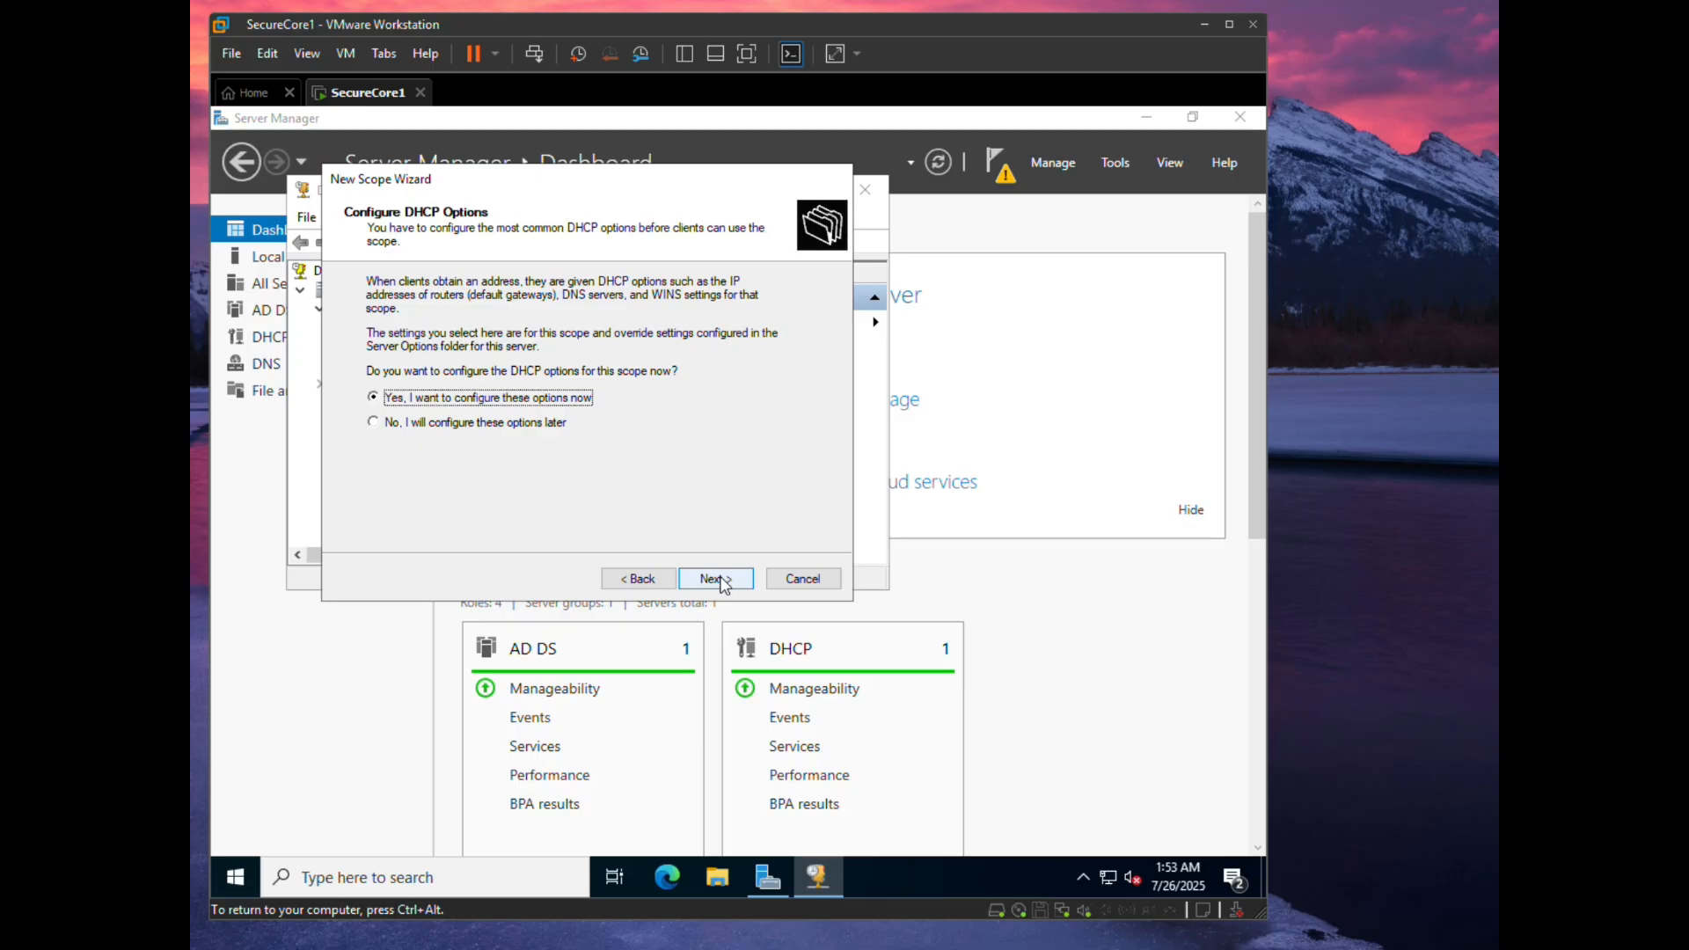
click(716, 581)
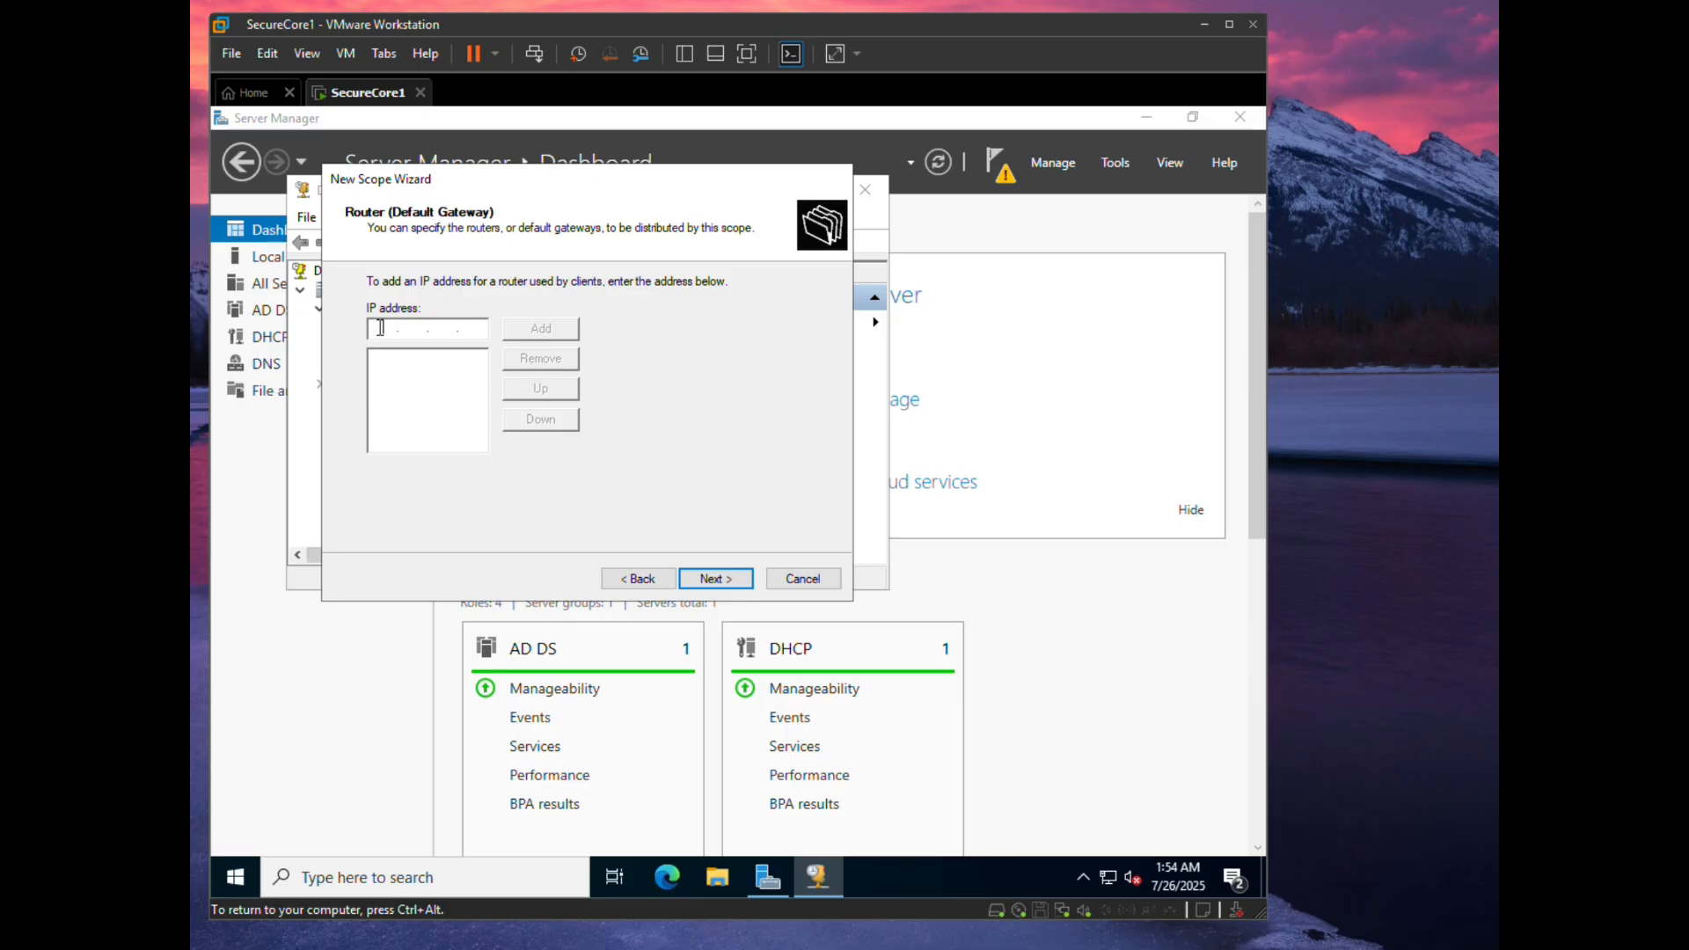
- Add 10.34.16.1 as the scope's router (default gateway)
text(10 . 34 . 16 . 1)
click(549, 326)
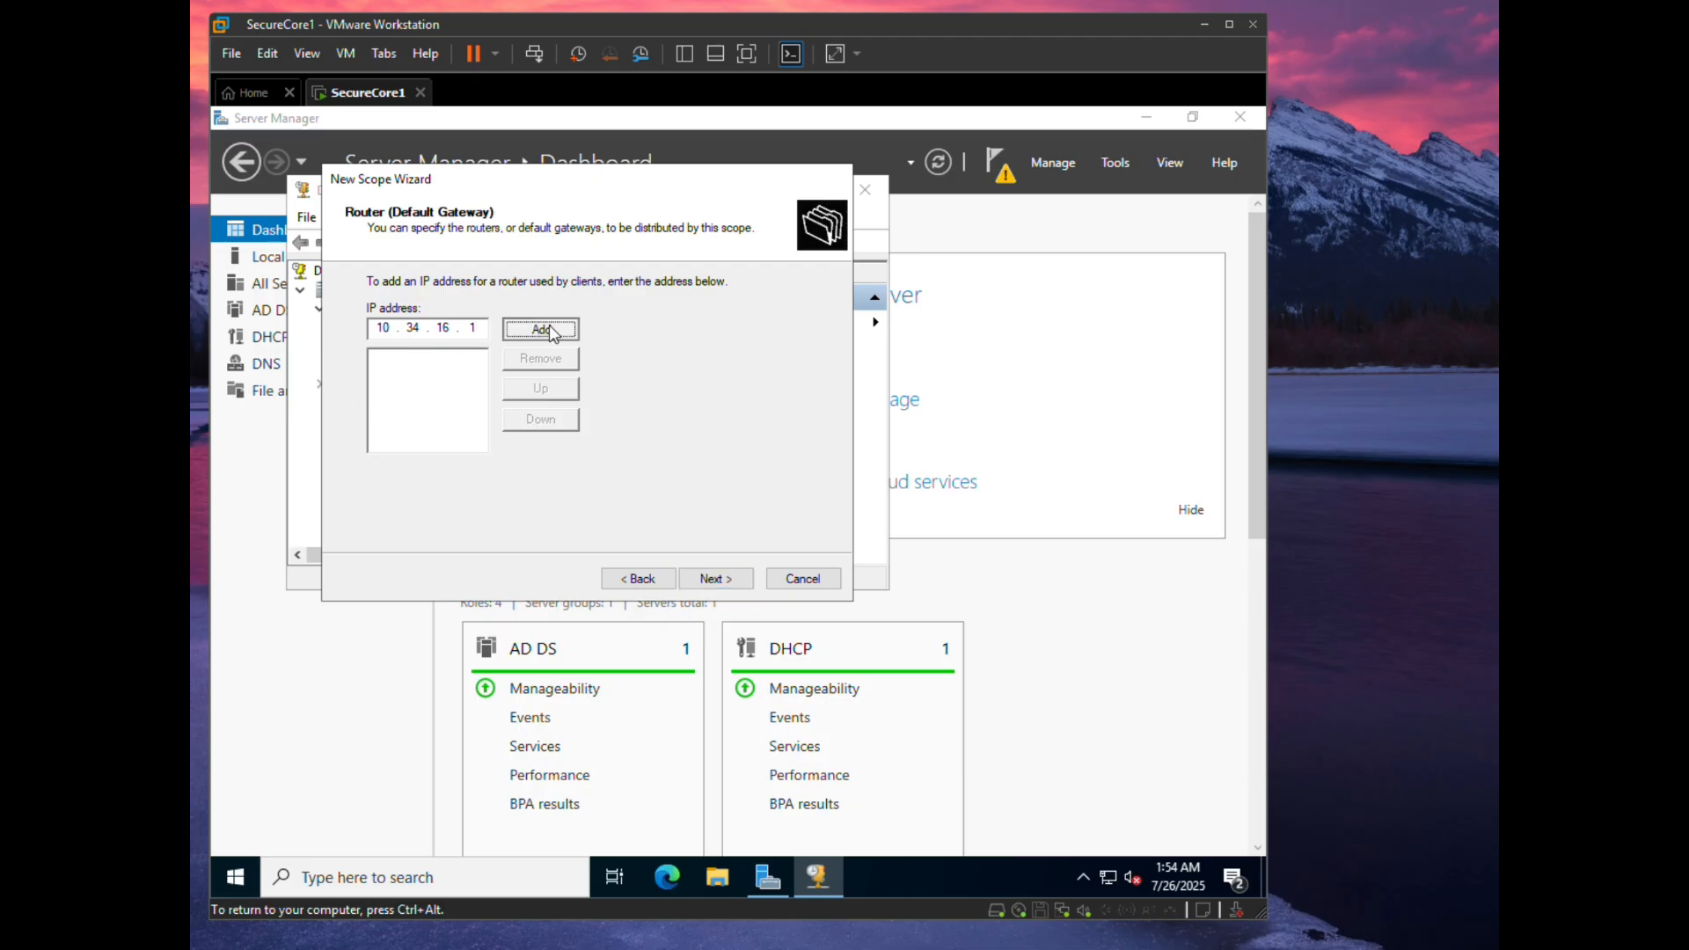
click(716, 578)
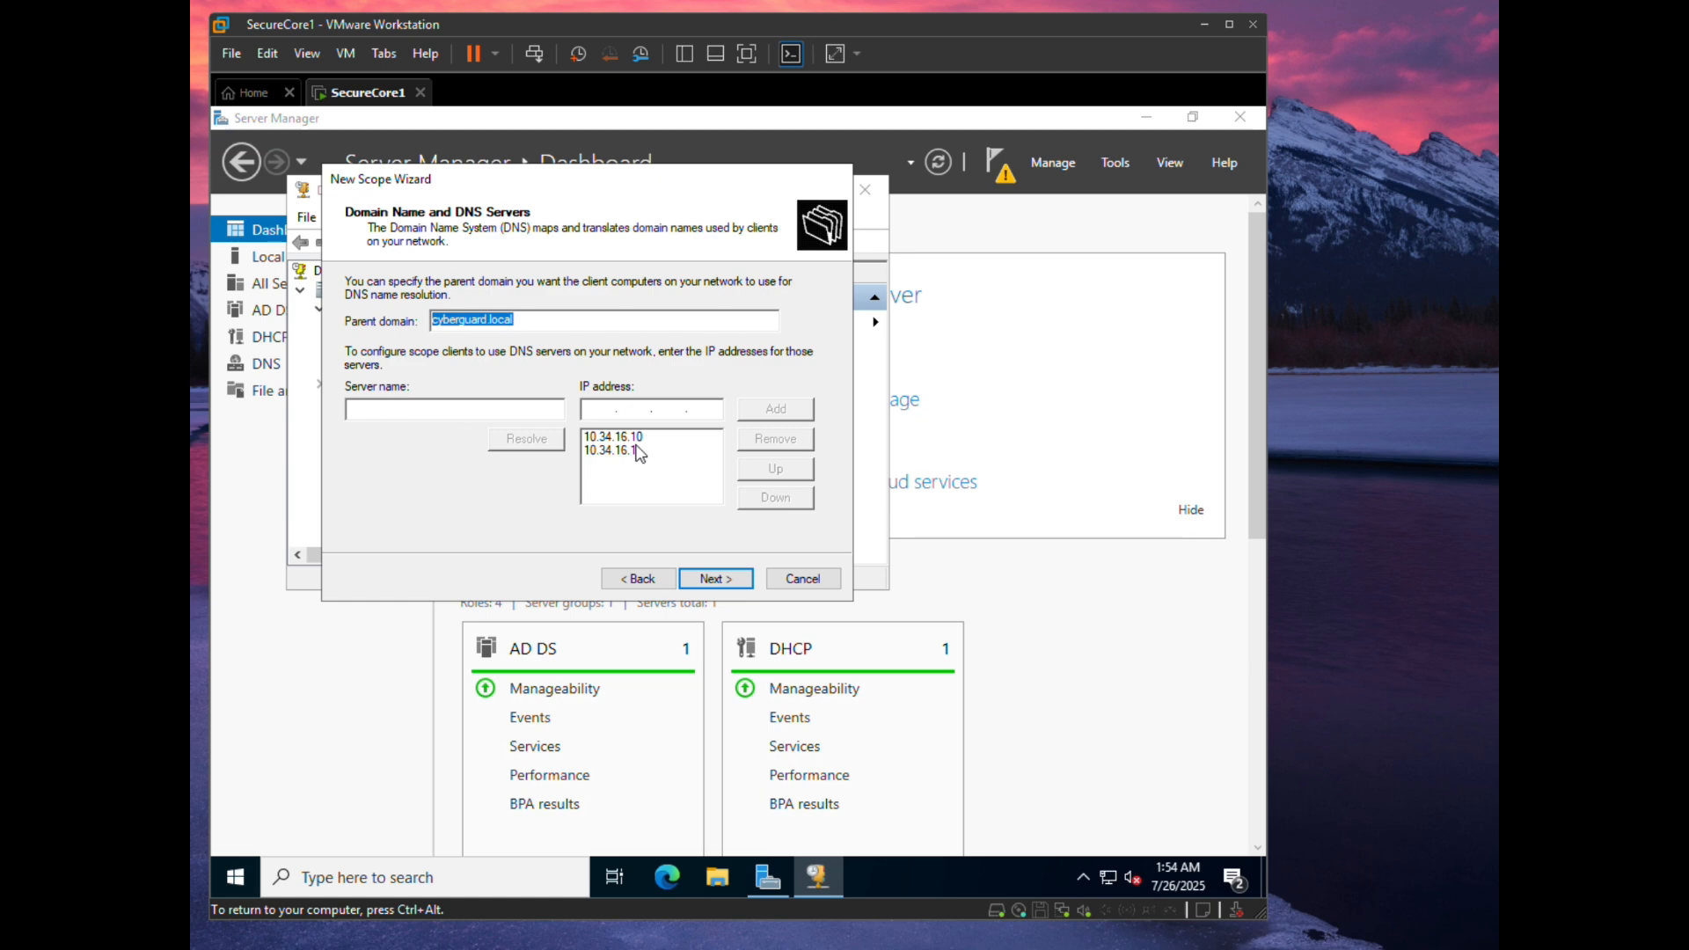
- Keep the cyberguard.local DNS settings, skip WINS, and finish with the scope activated
click(728, 580)
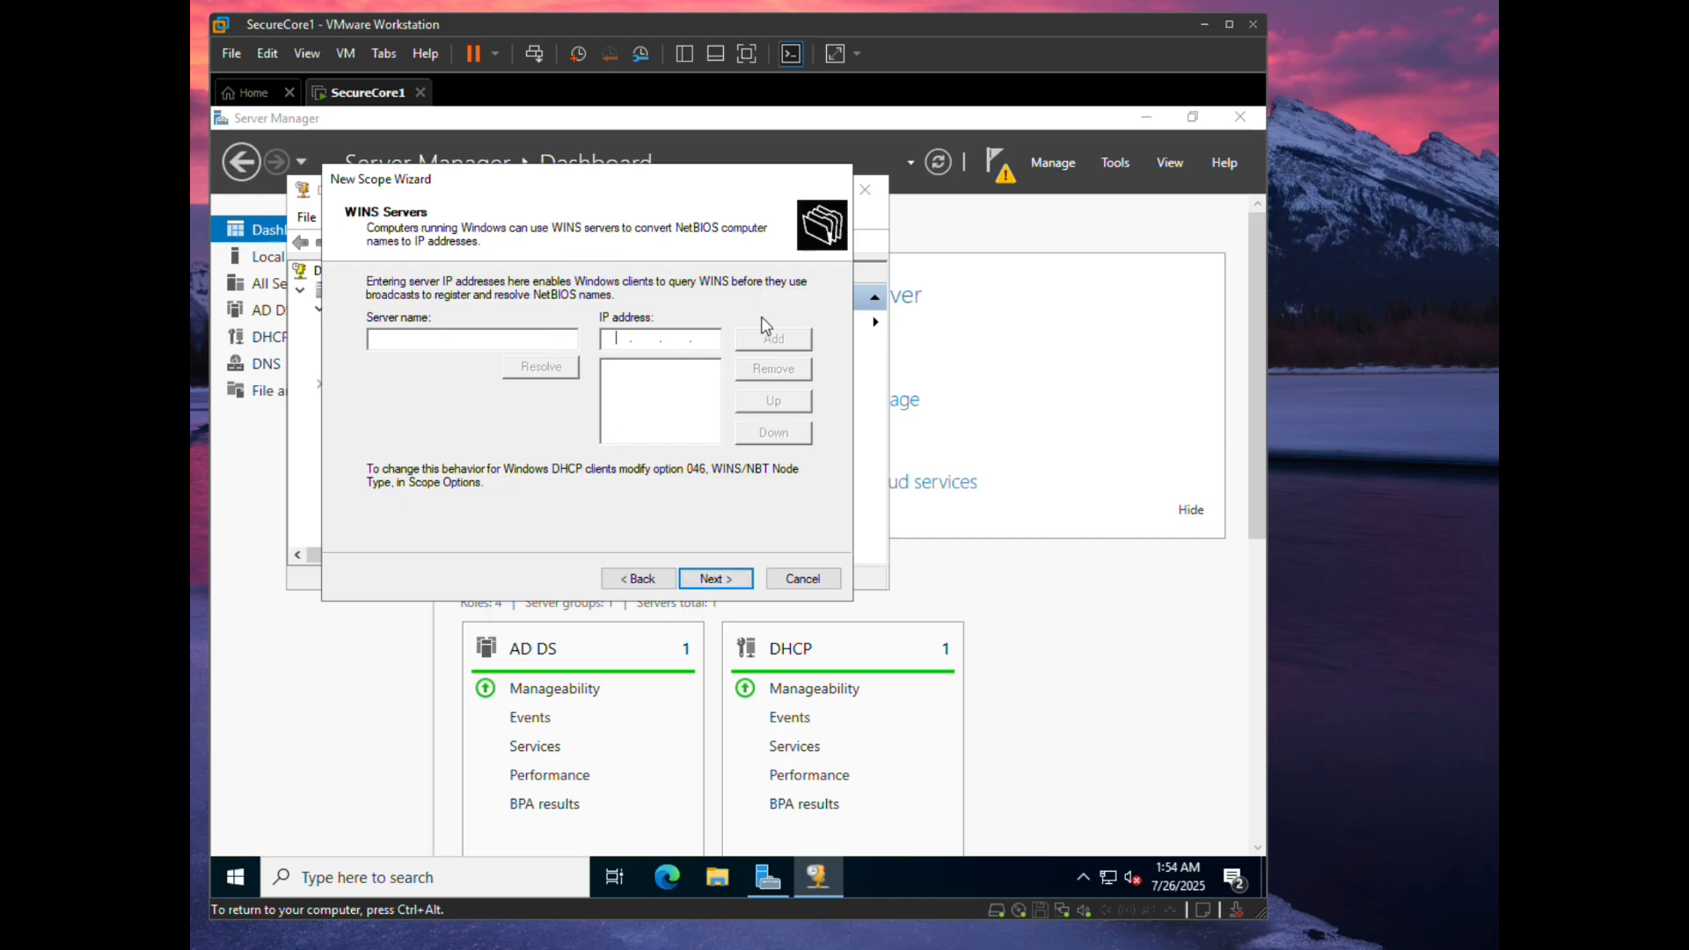
click(738, 584)
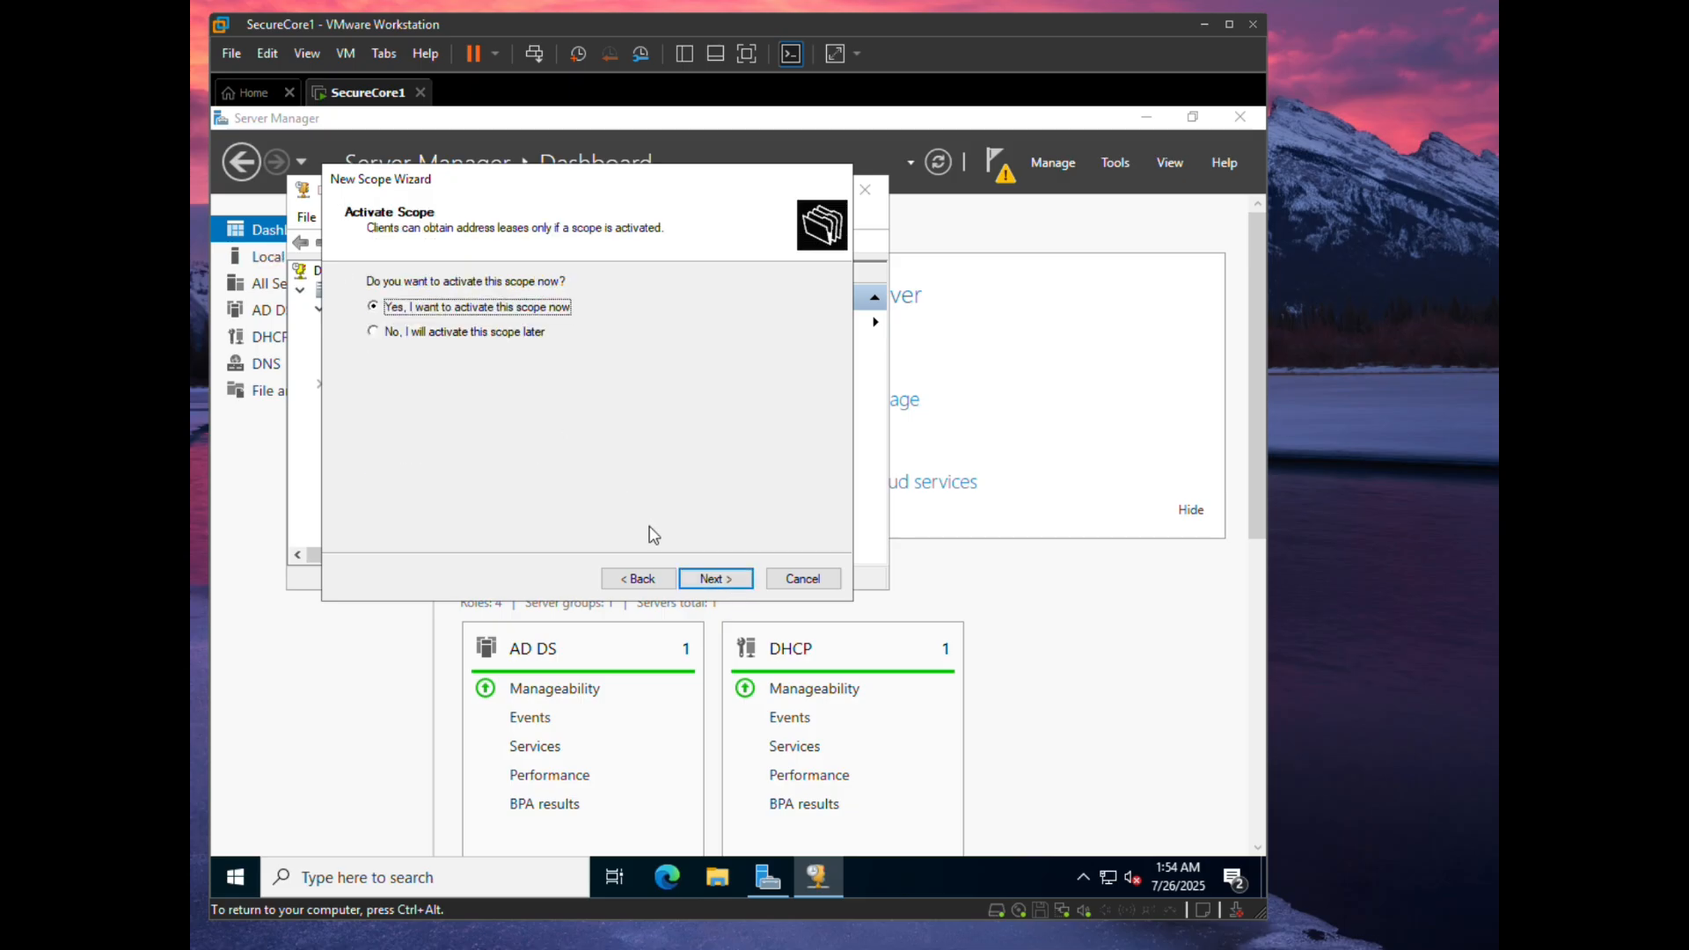
click(739, 583)
click(715, 578)
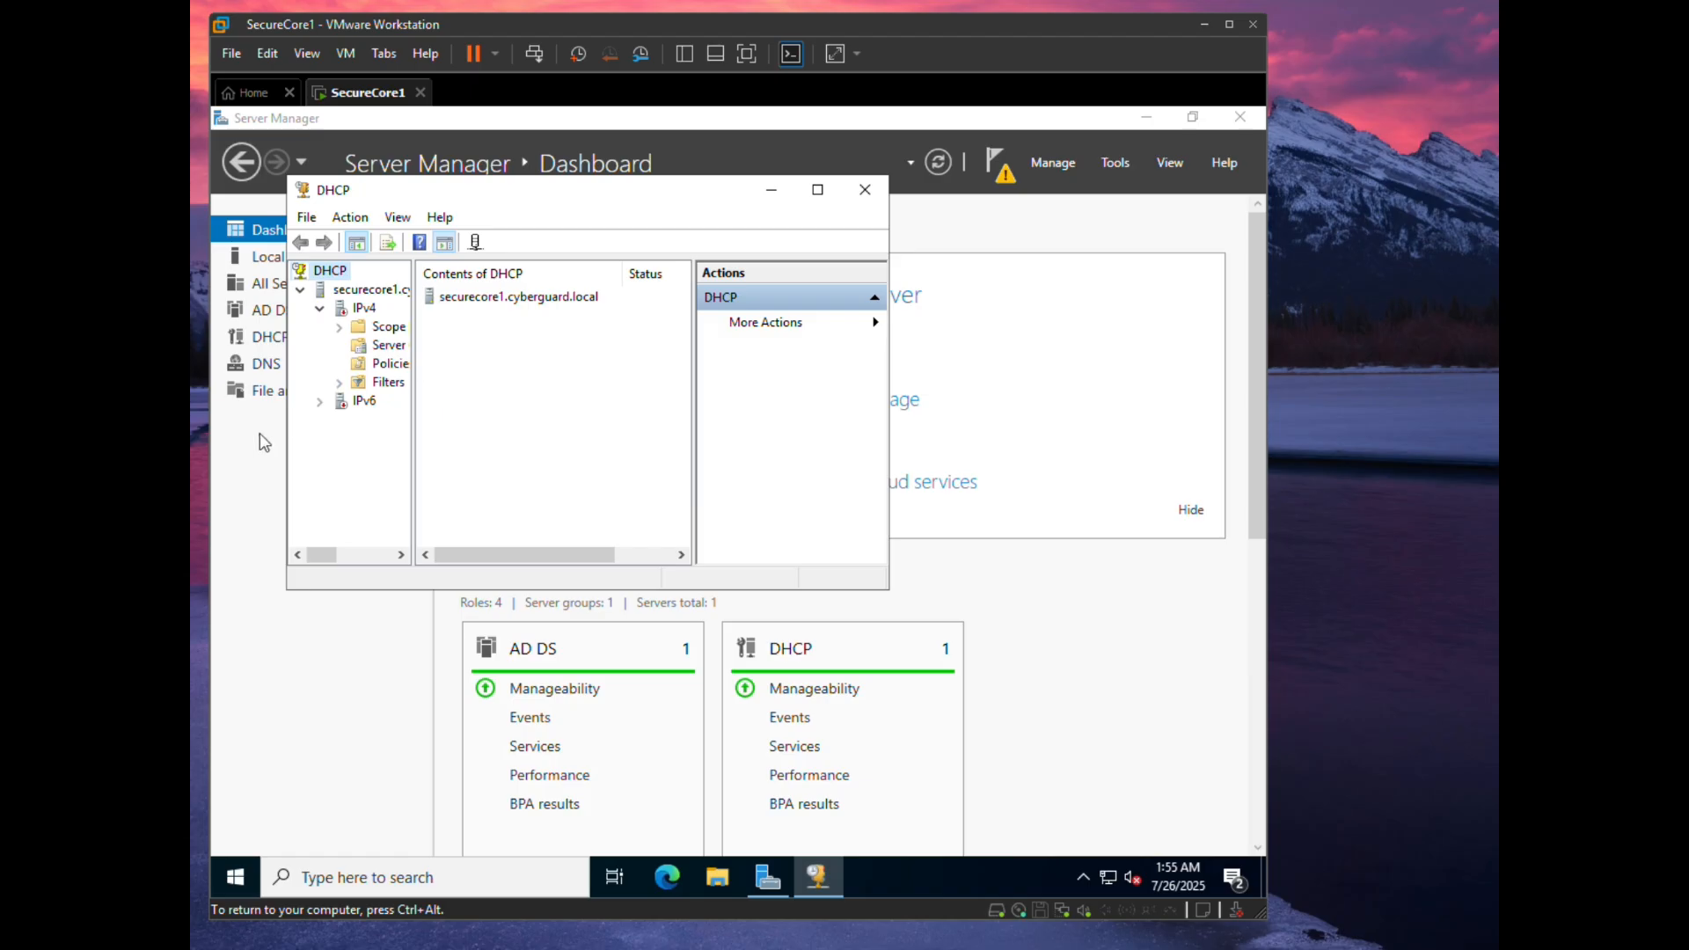
- Expand the IPv4 scope and open New Reservation from the Reservations folder
click(340, 329)
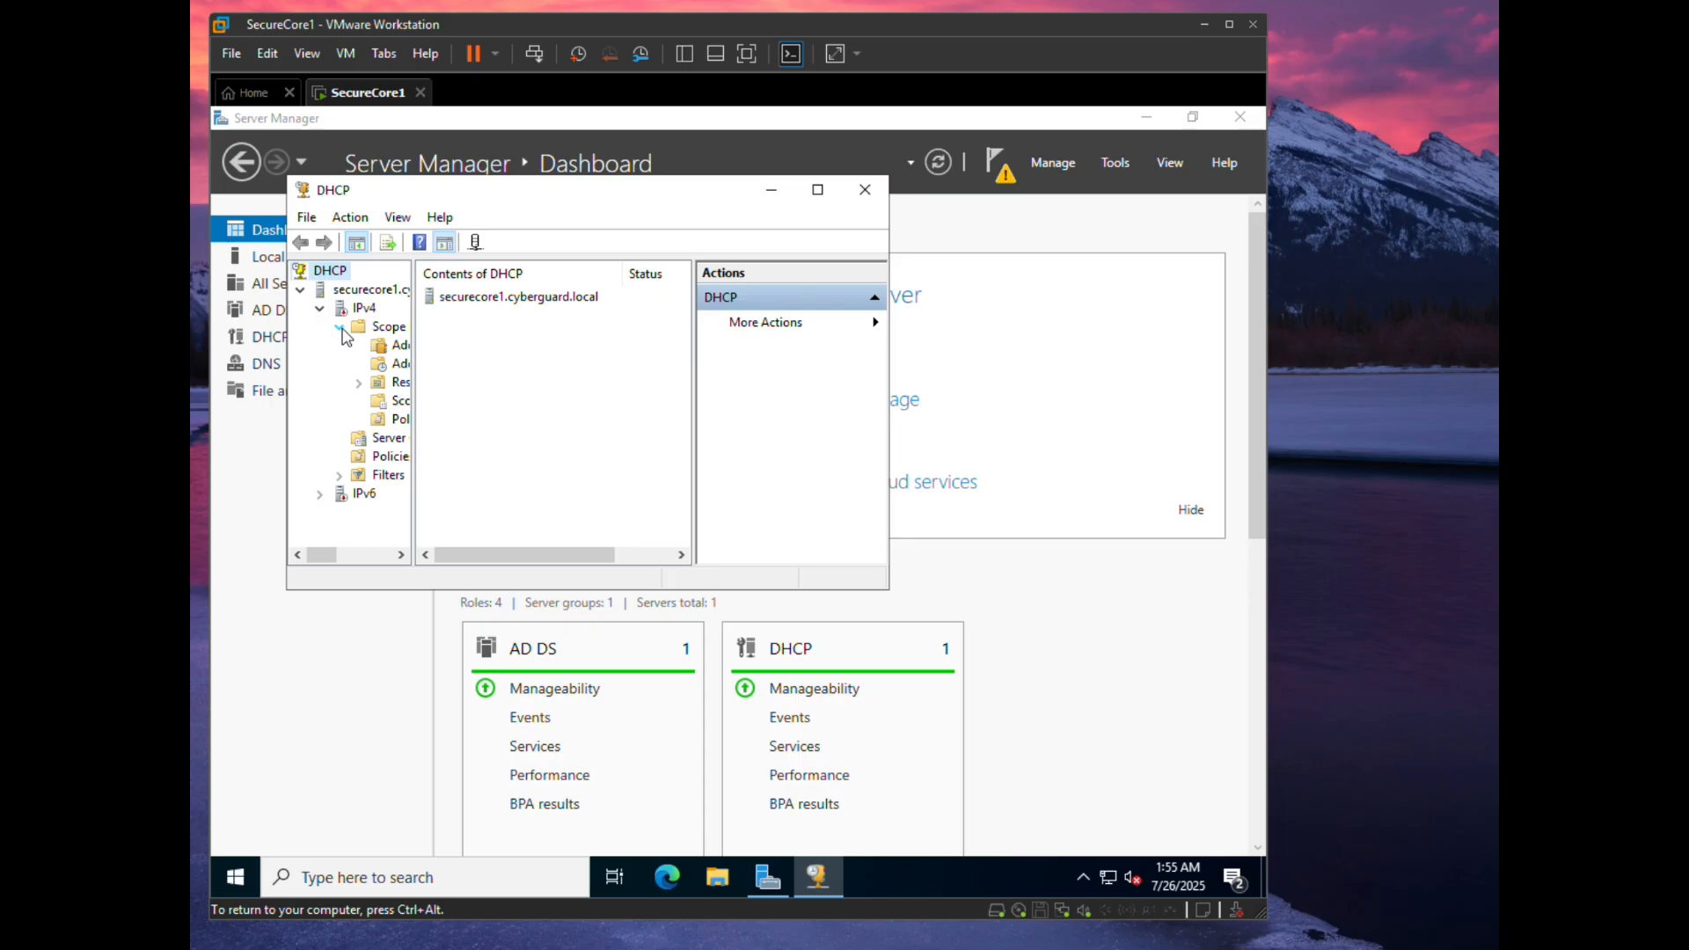
click(384, 389)
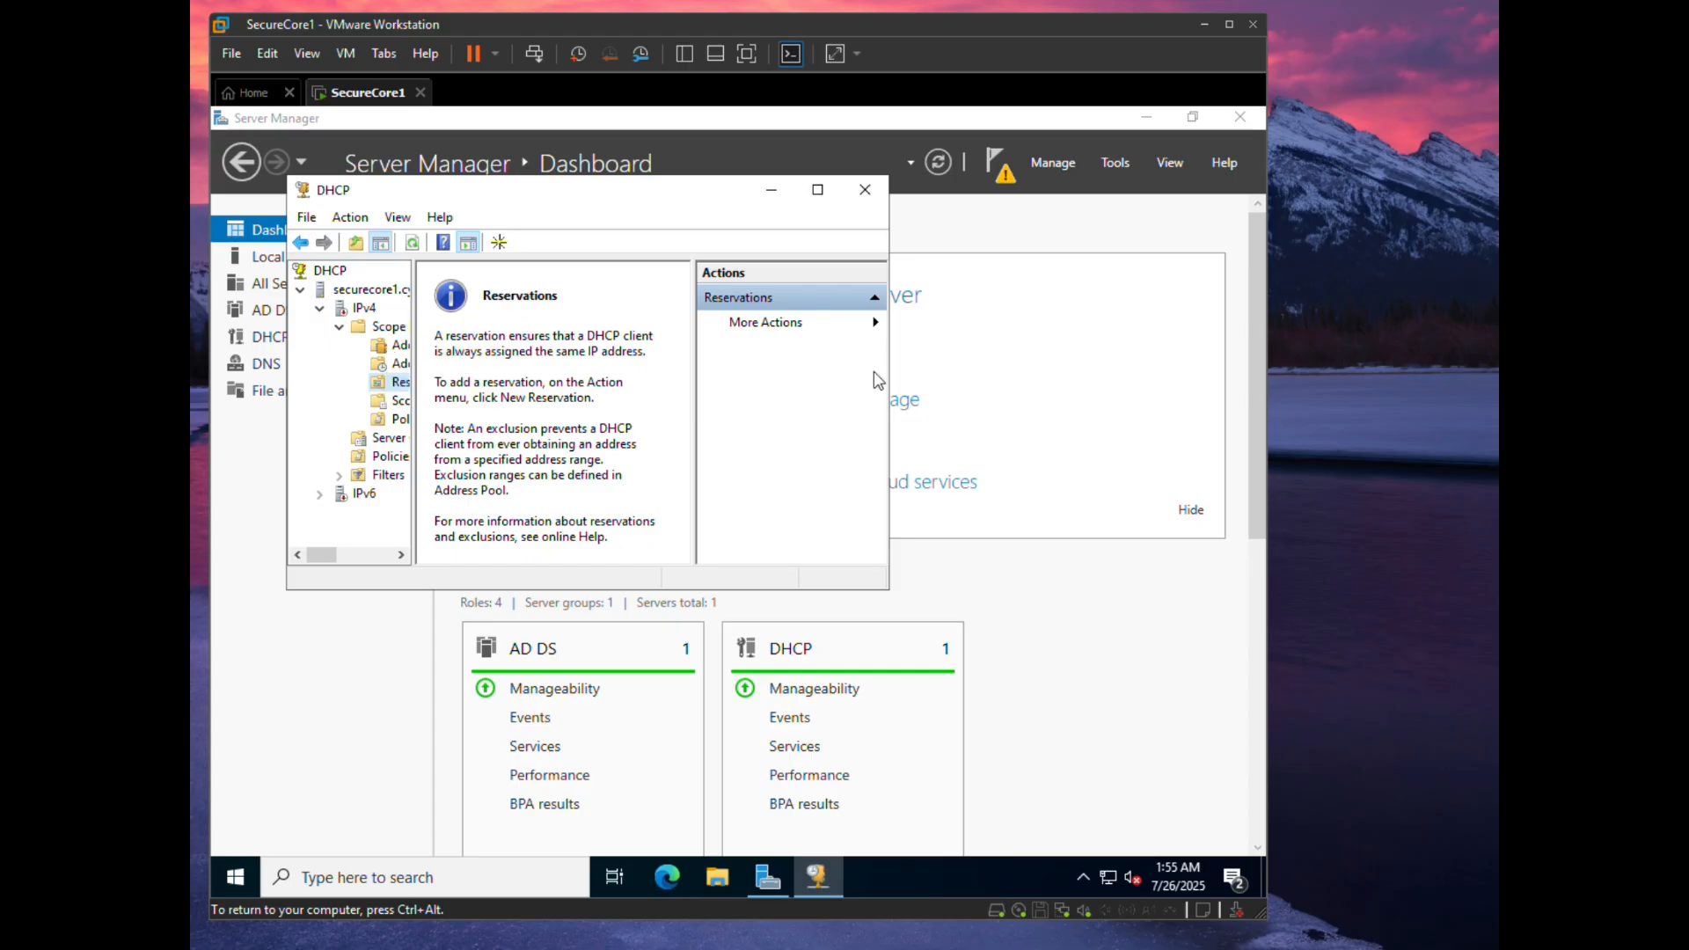
right_click(369, 325)
click(328, 417)
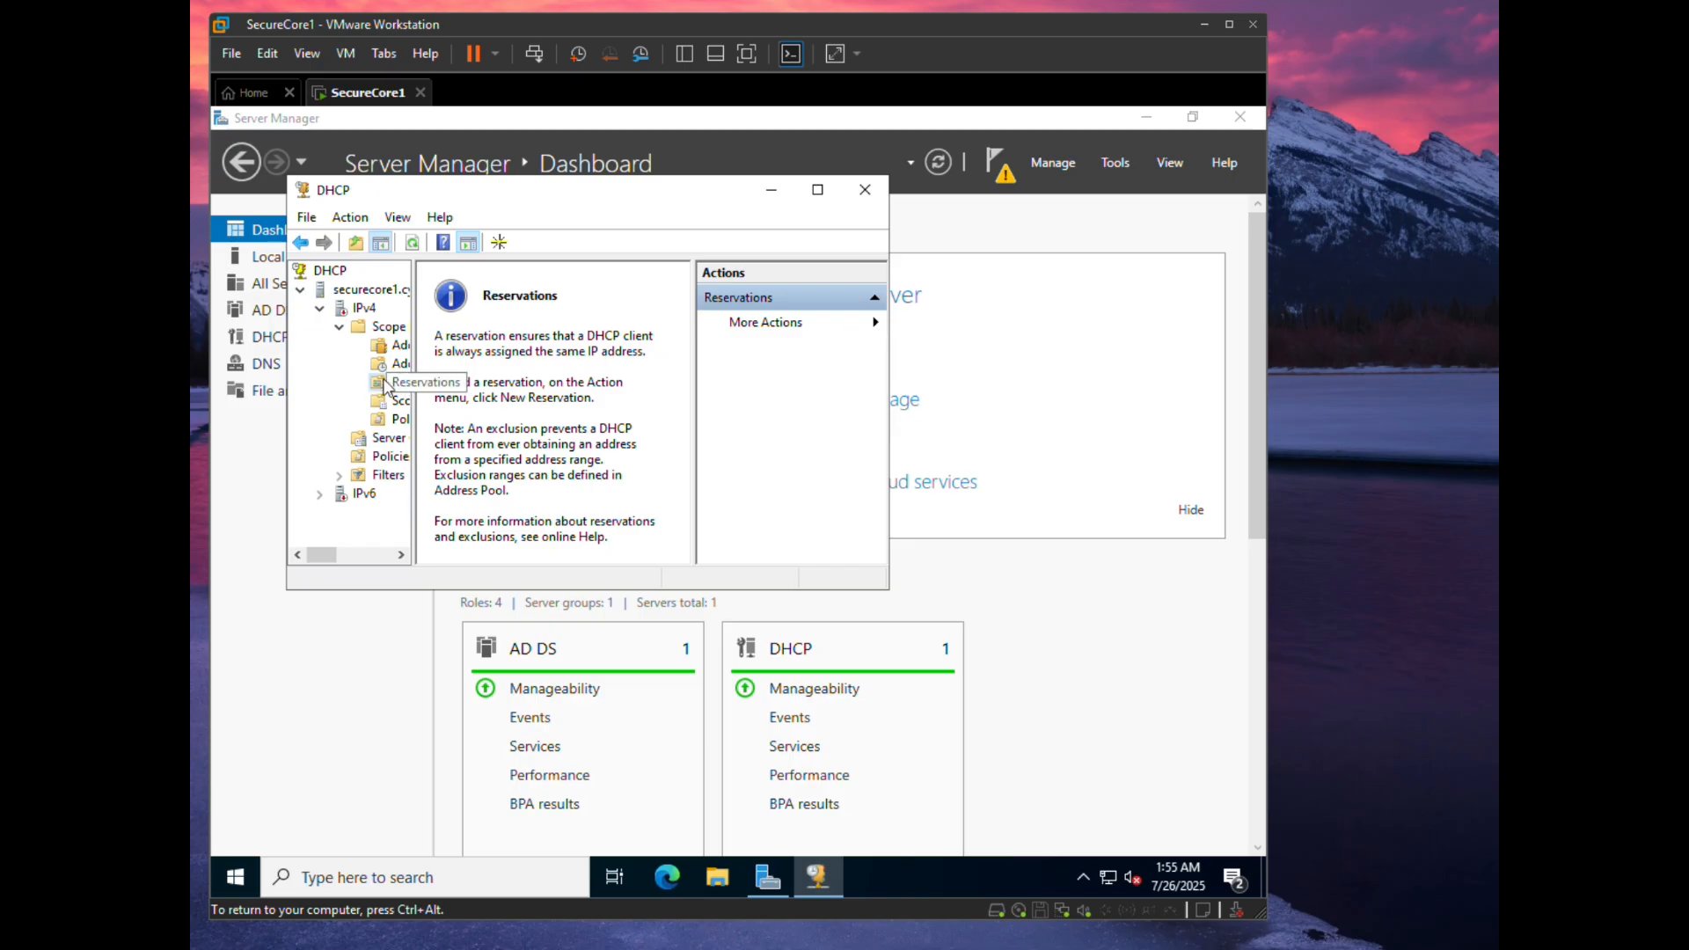
right_click(382, 379)
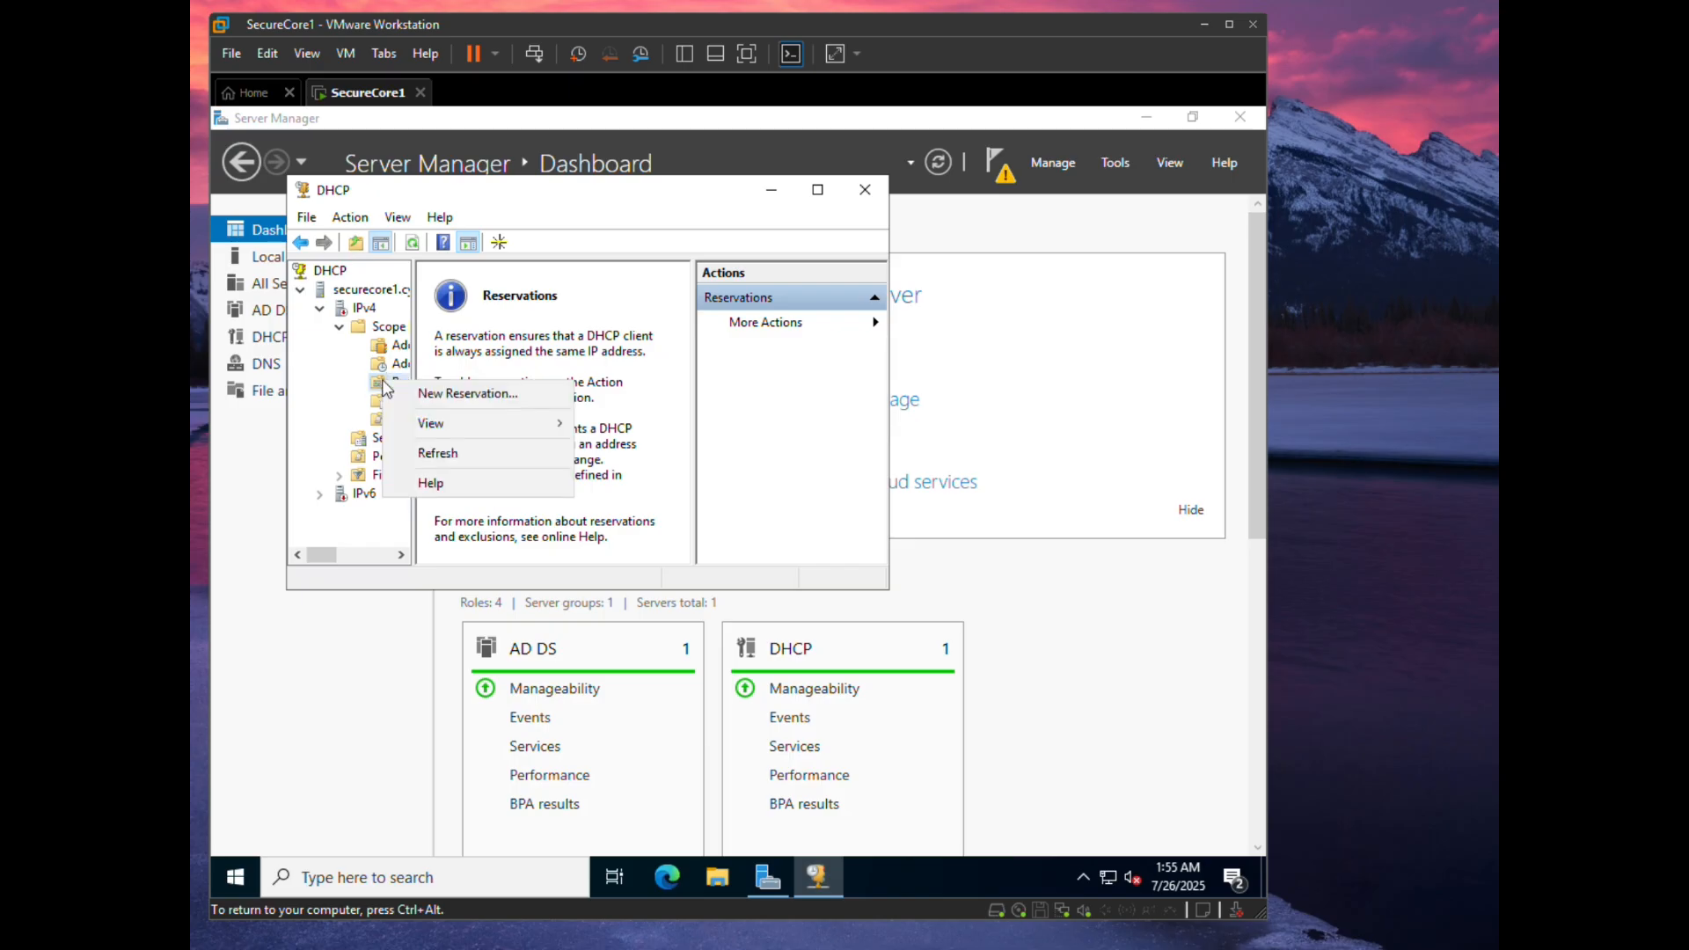
click(458, 403)
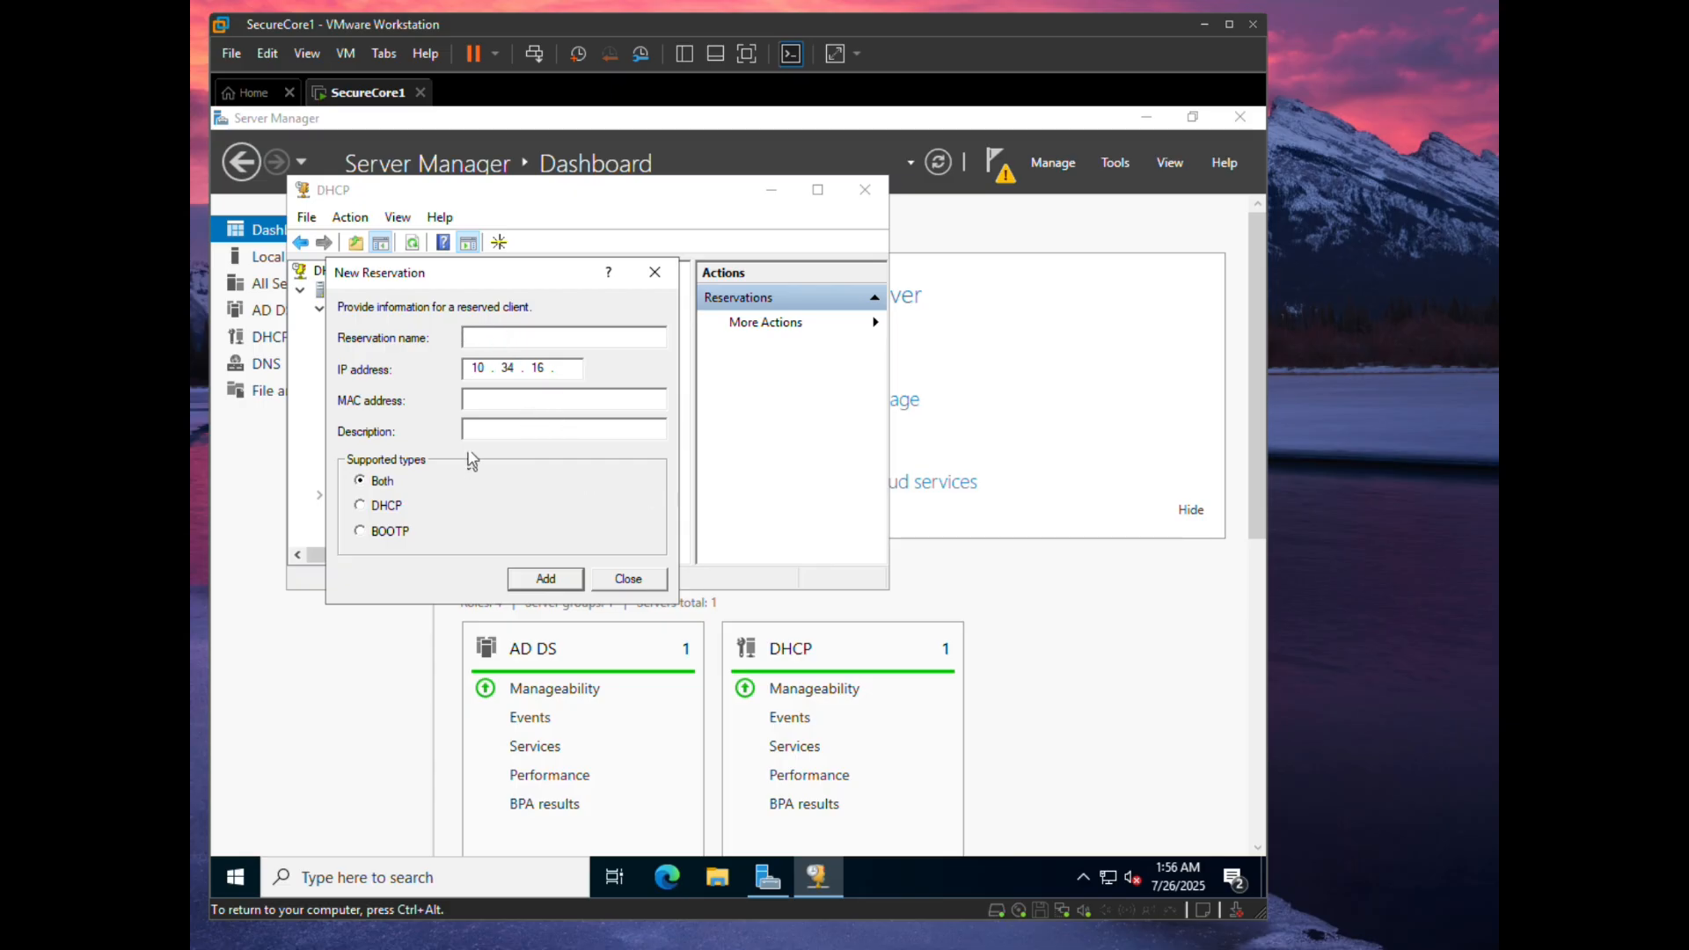
mouse_move(1232, 924)
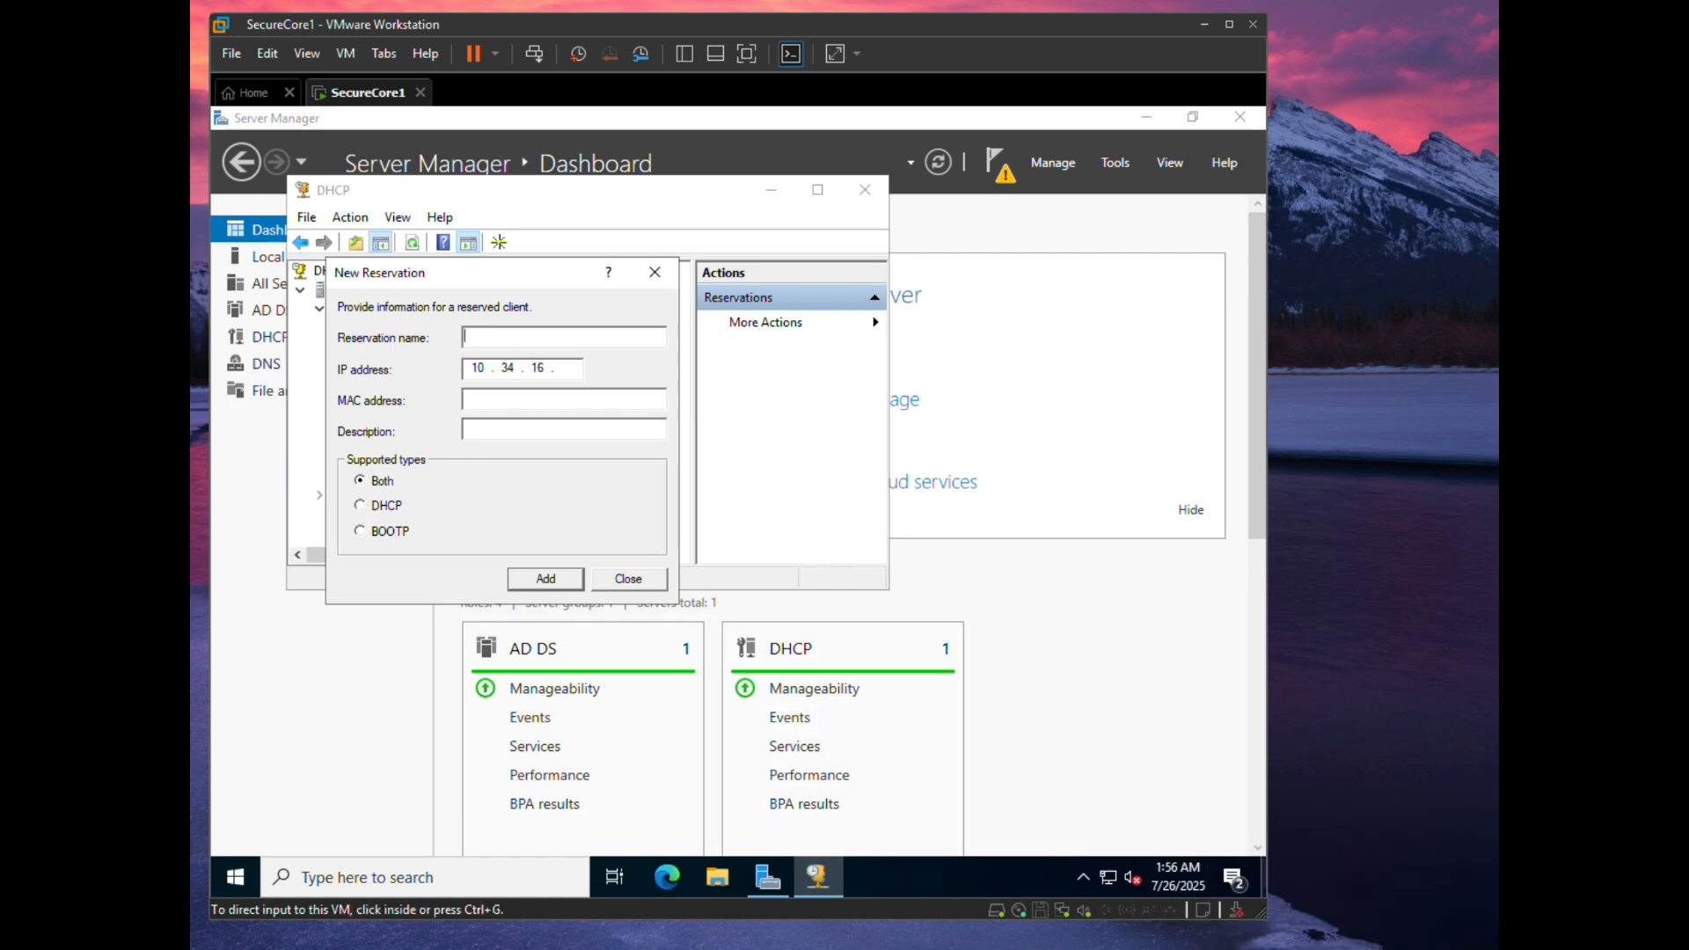
mouse_move(1416, 948)
mouse_move(1155, 948)
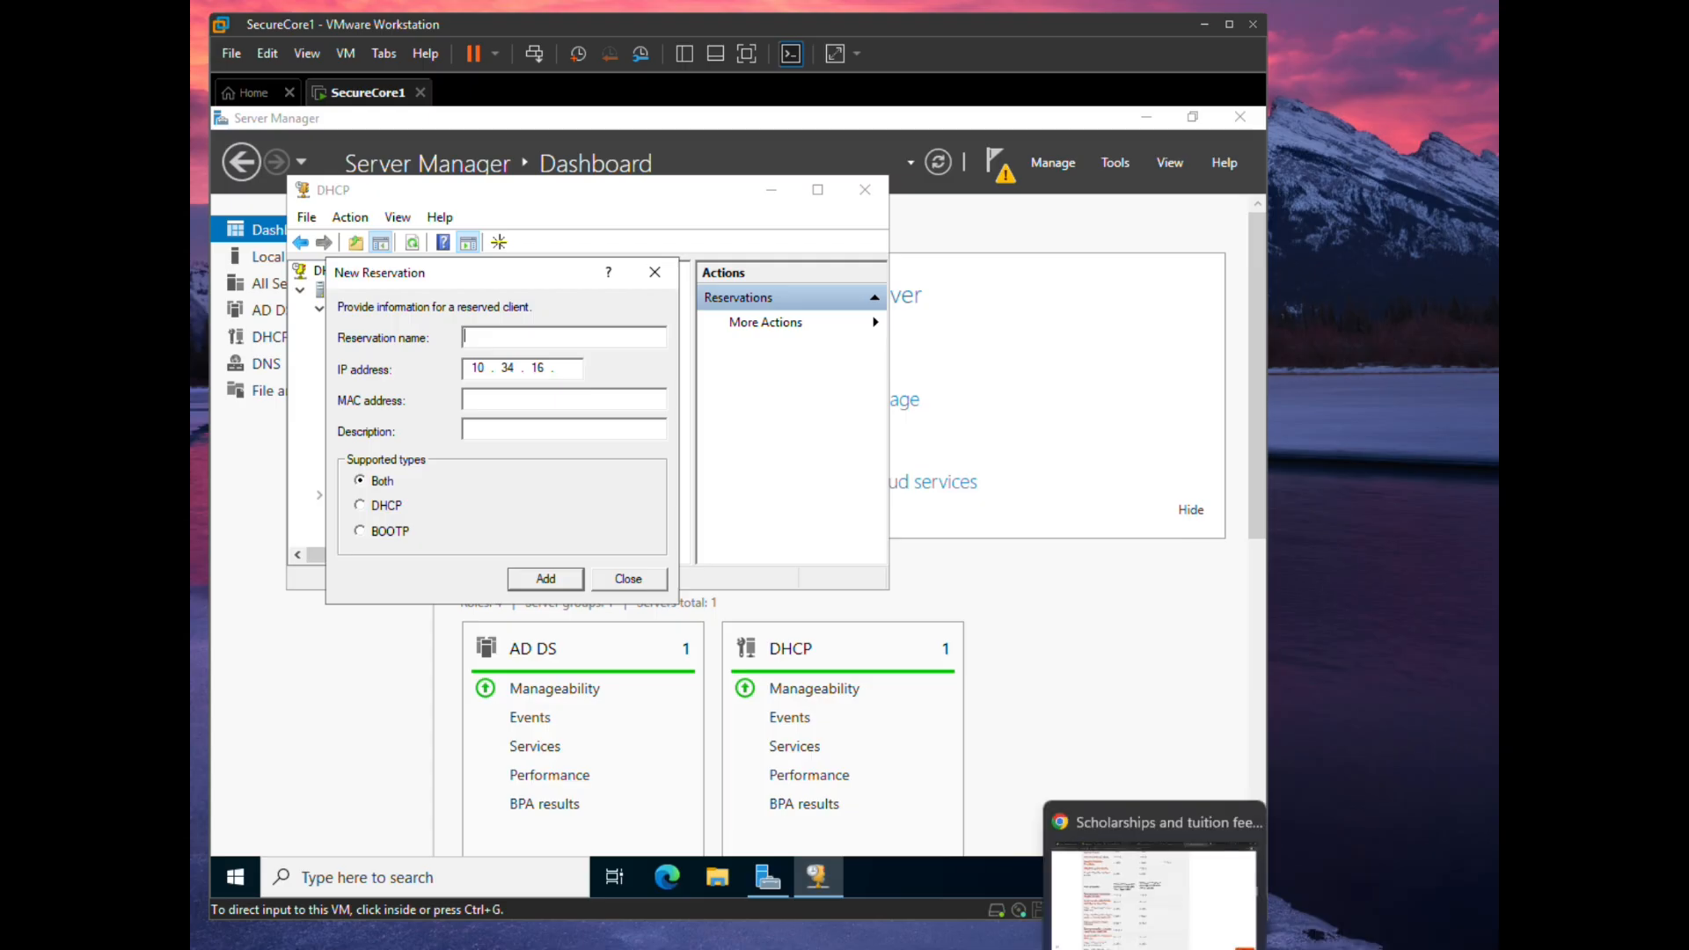
mouse_move(790, 948)
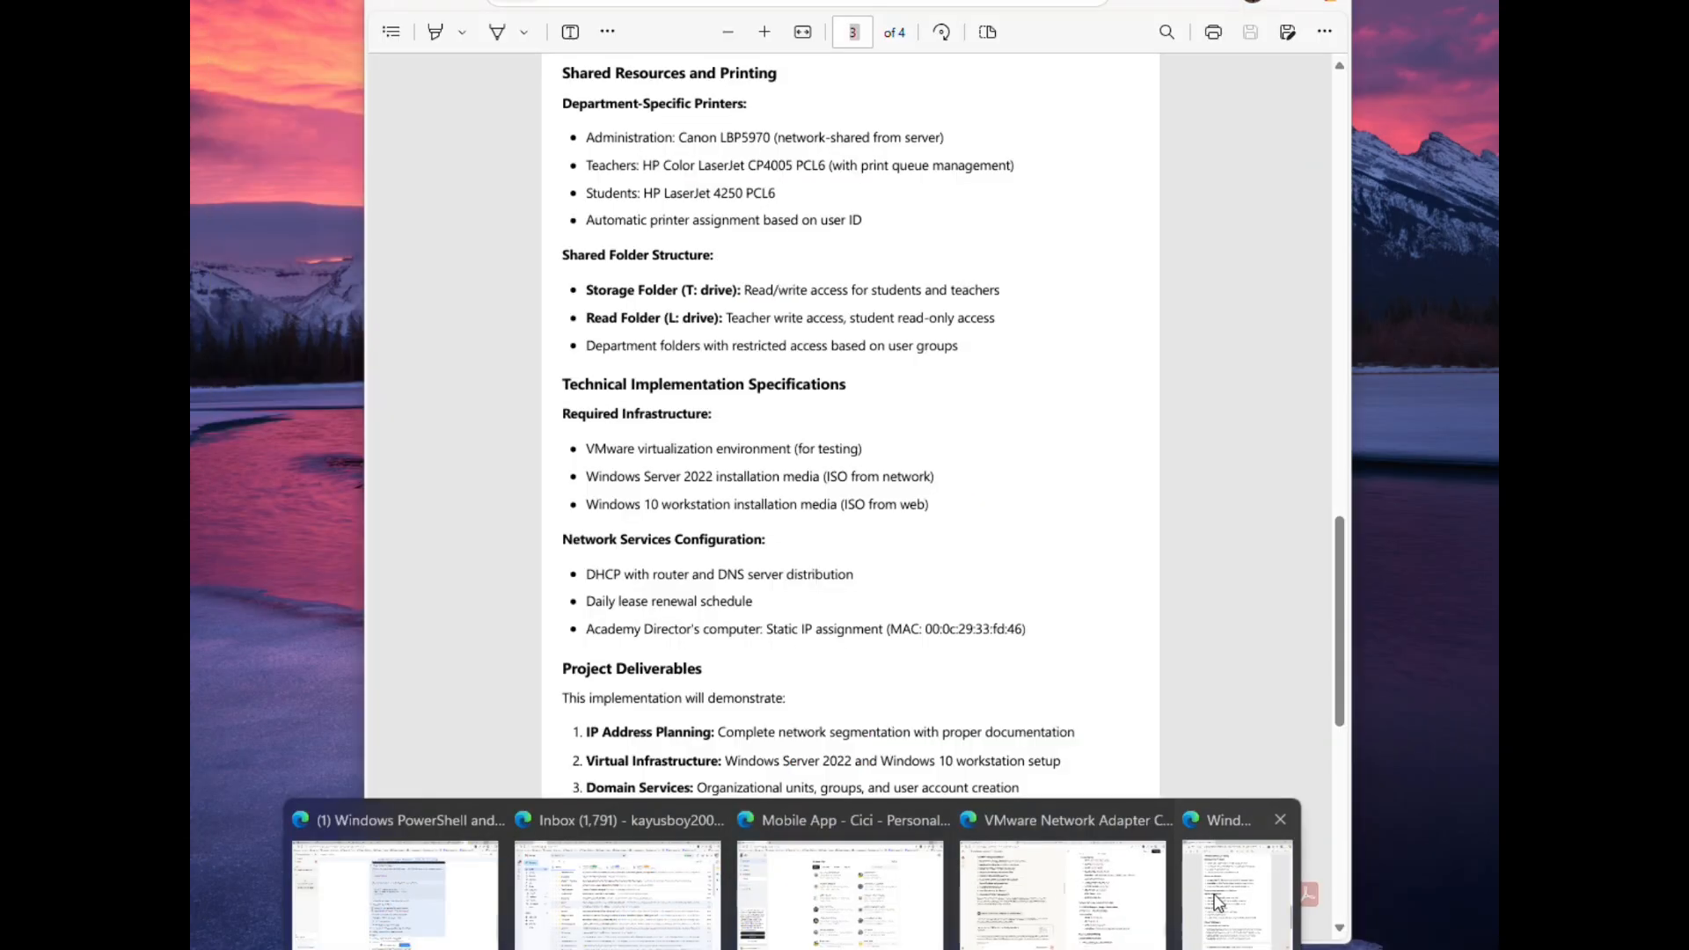
click(1212, 894)
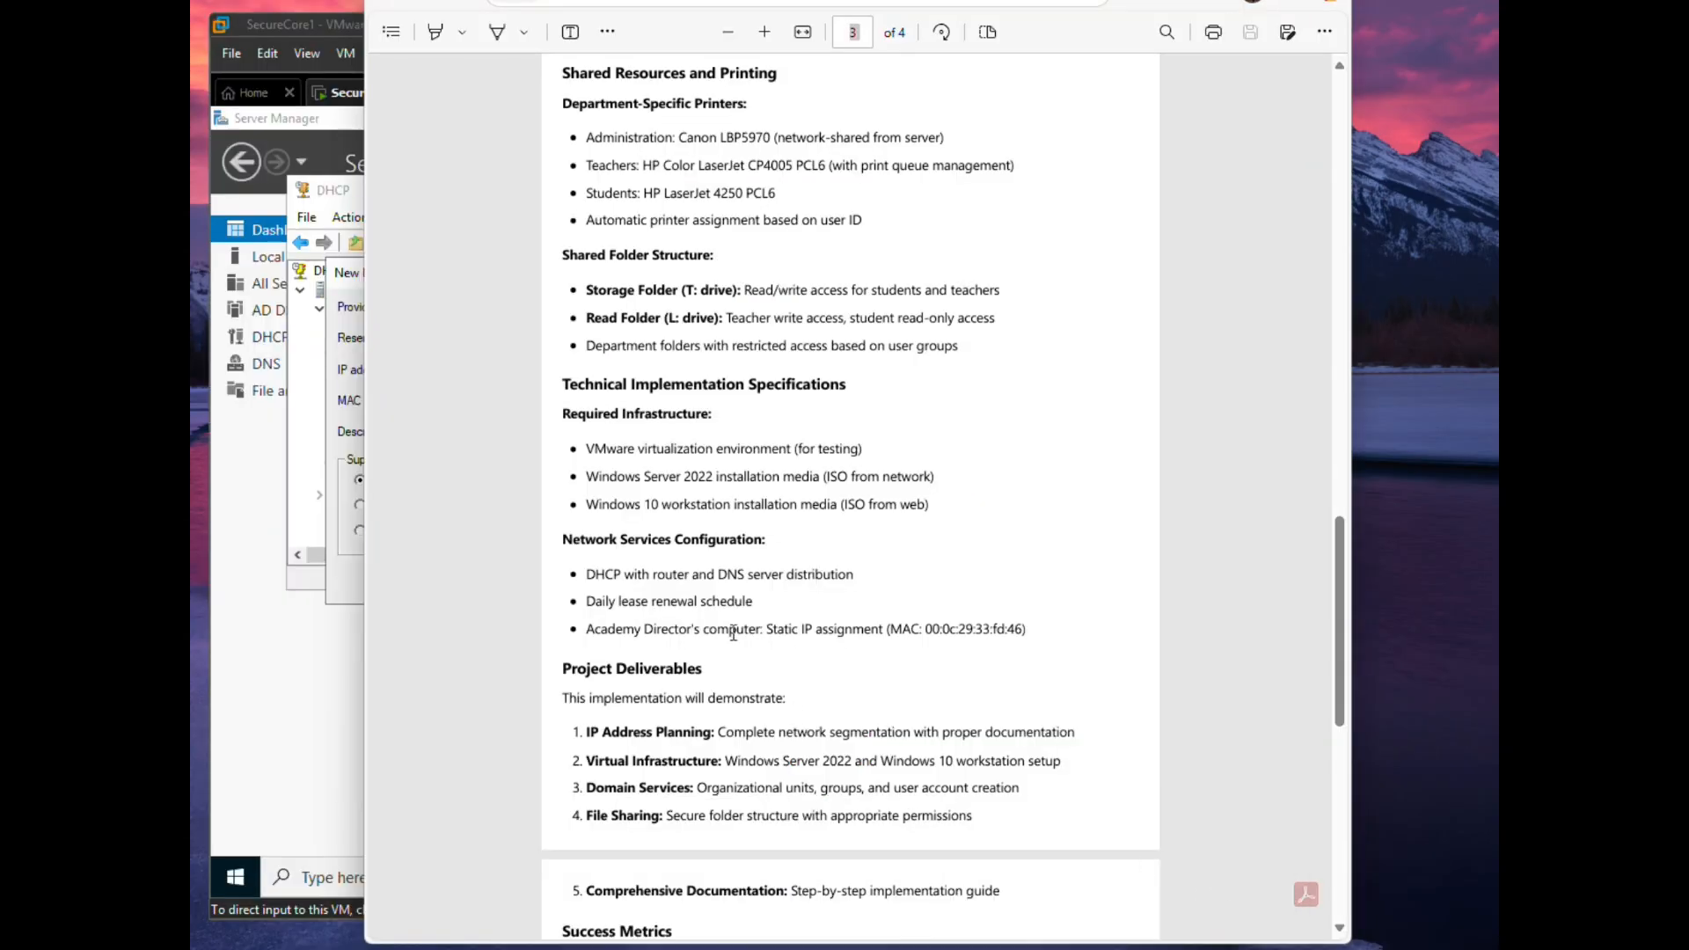
scroll(737, 651, up, 1)
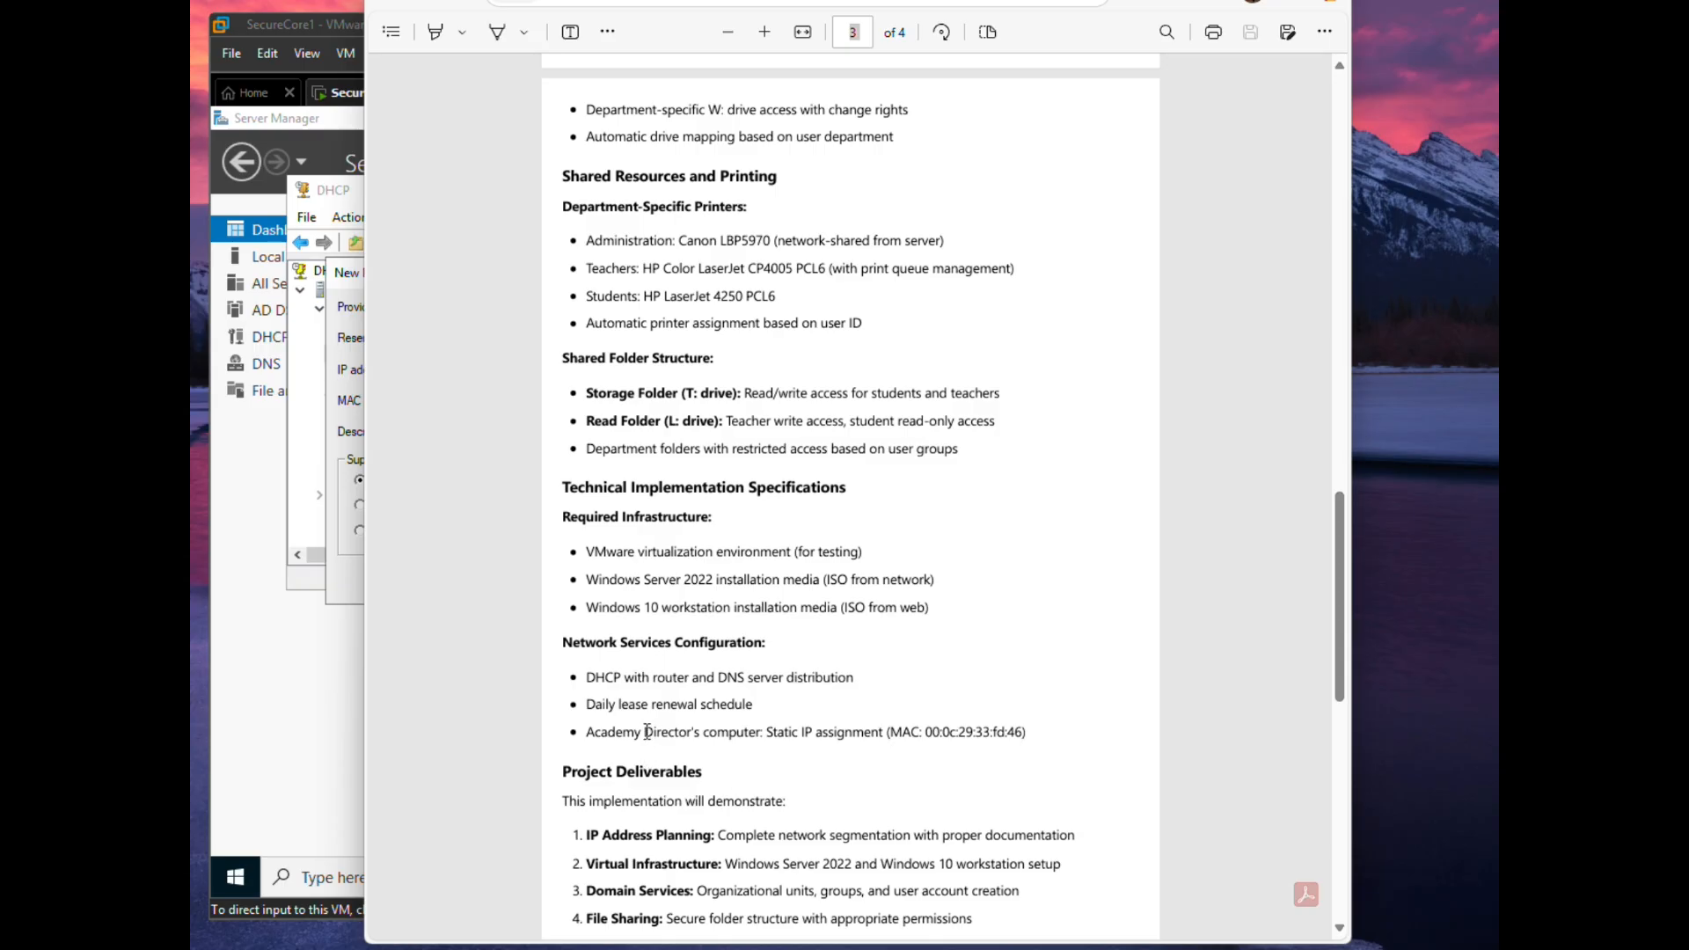
drag(644, 732, 758, 728)
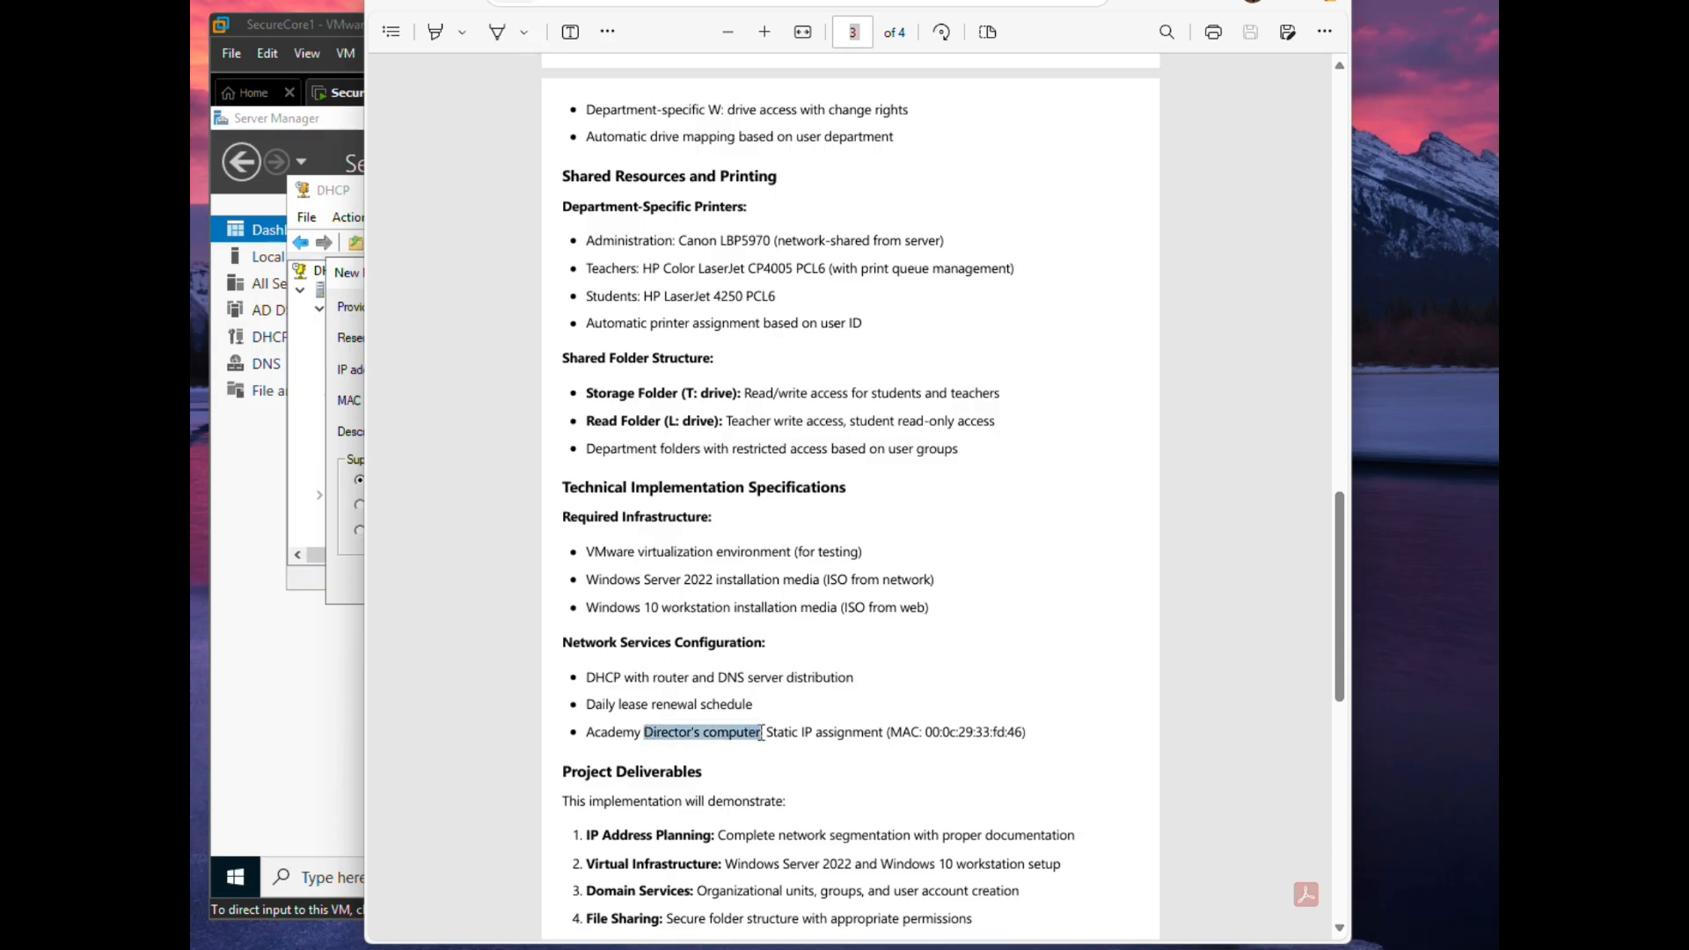
click(796, 570)
click(334, 717)
- Enter name Director's Computer, IP 10.34.16.50 and MAC 00:0c:29:33:fd:46, then try adding it
right_click(478, 335)
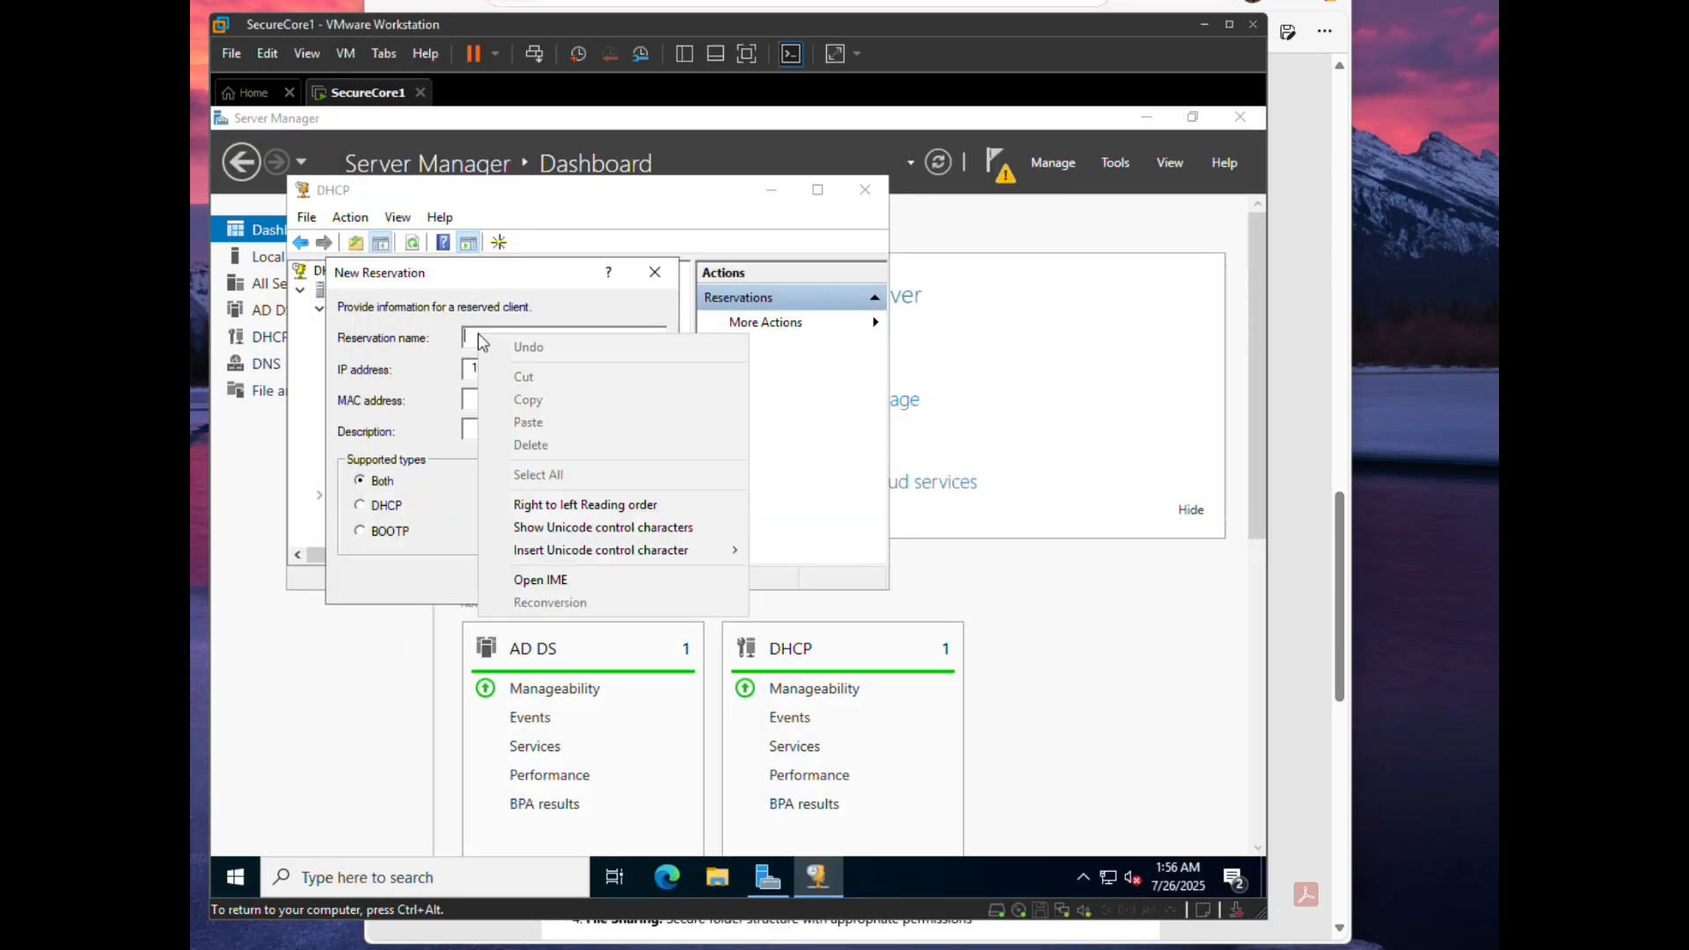
key(Escape)
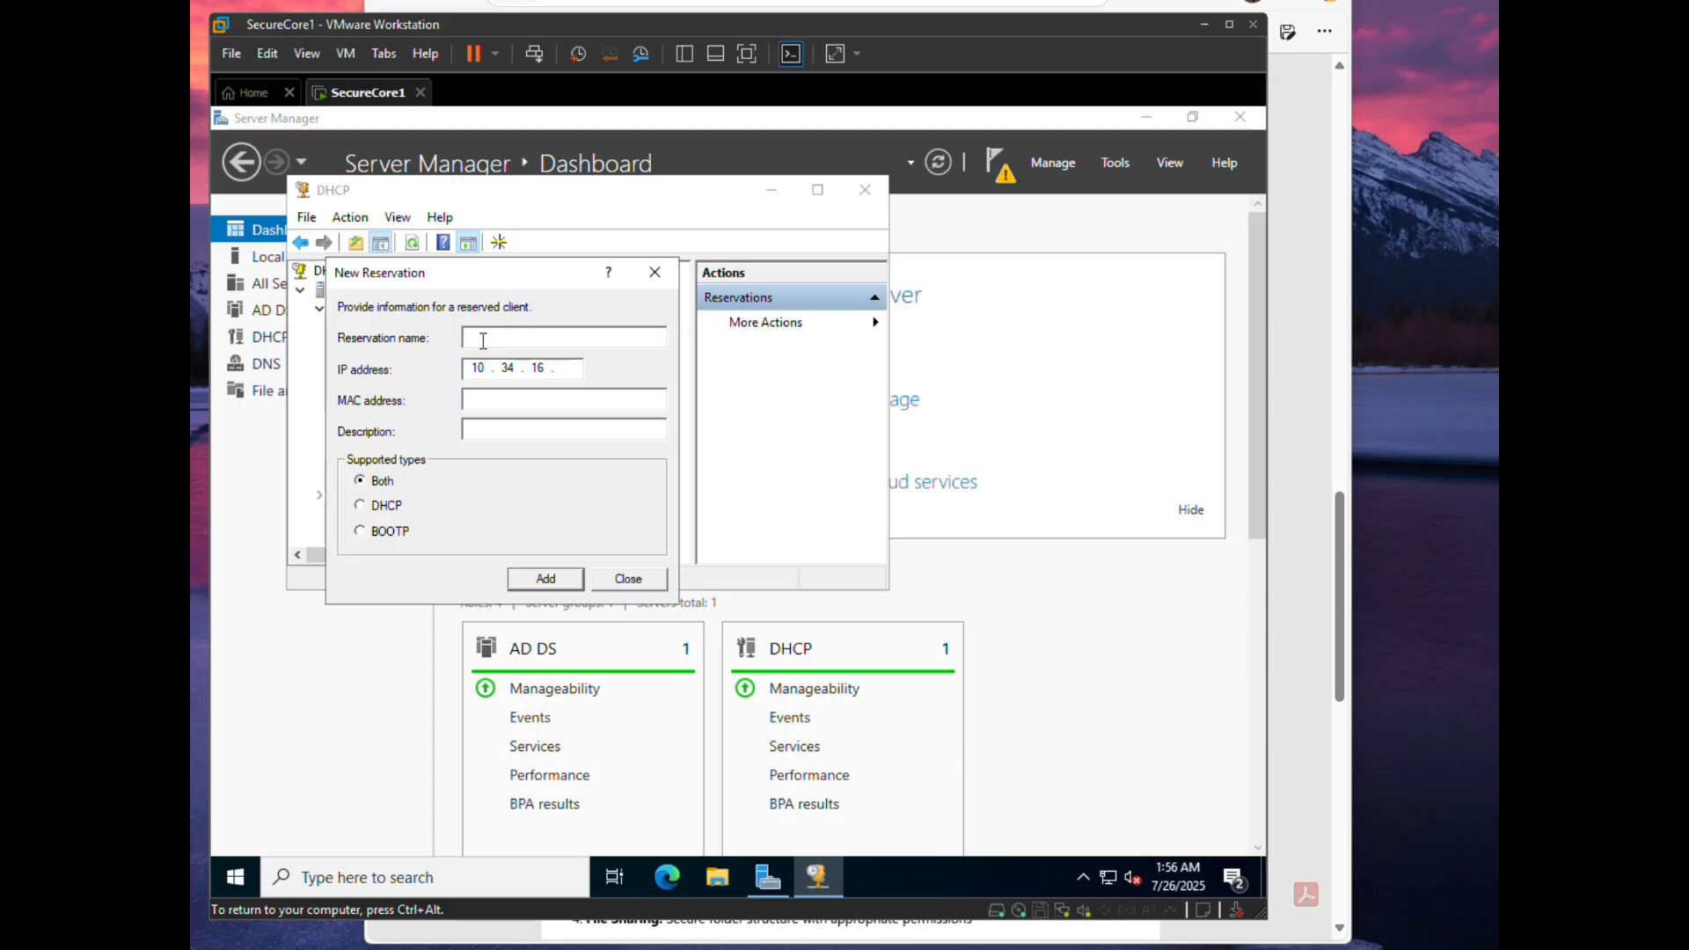
text(Director's Computer)
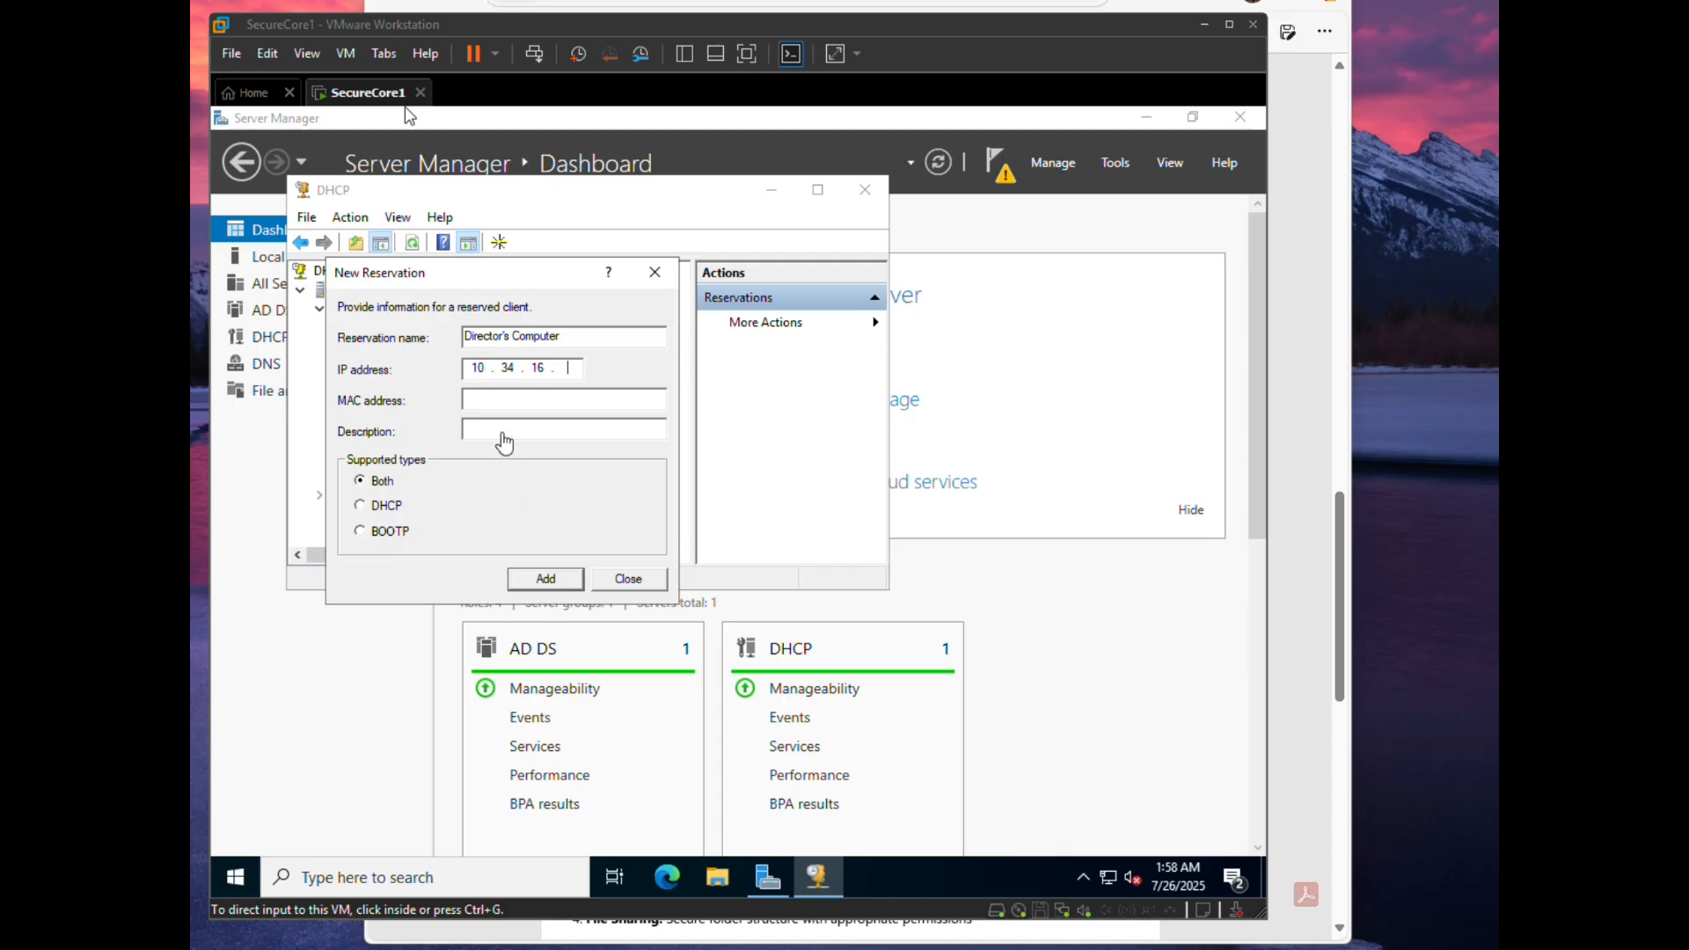
click(486, 392)
click(486, 401)
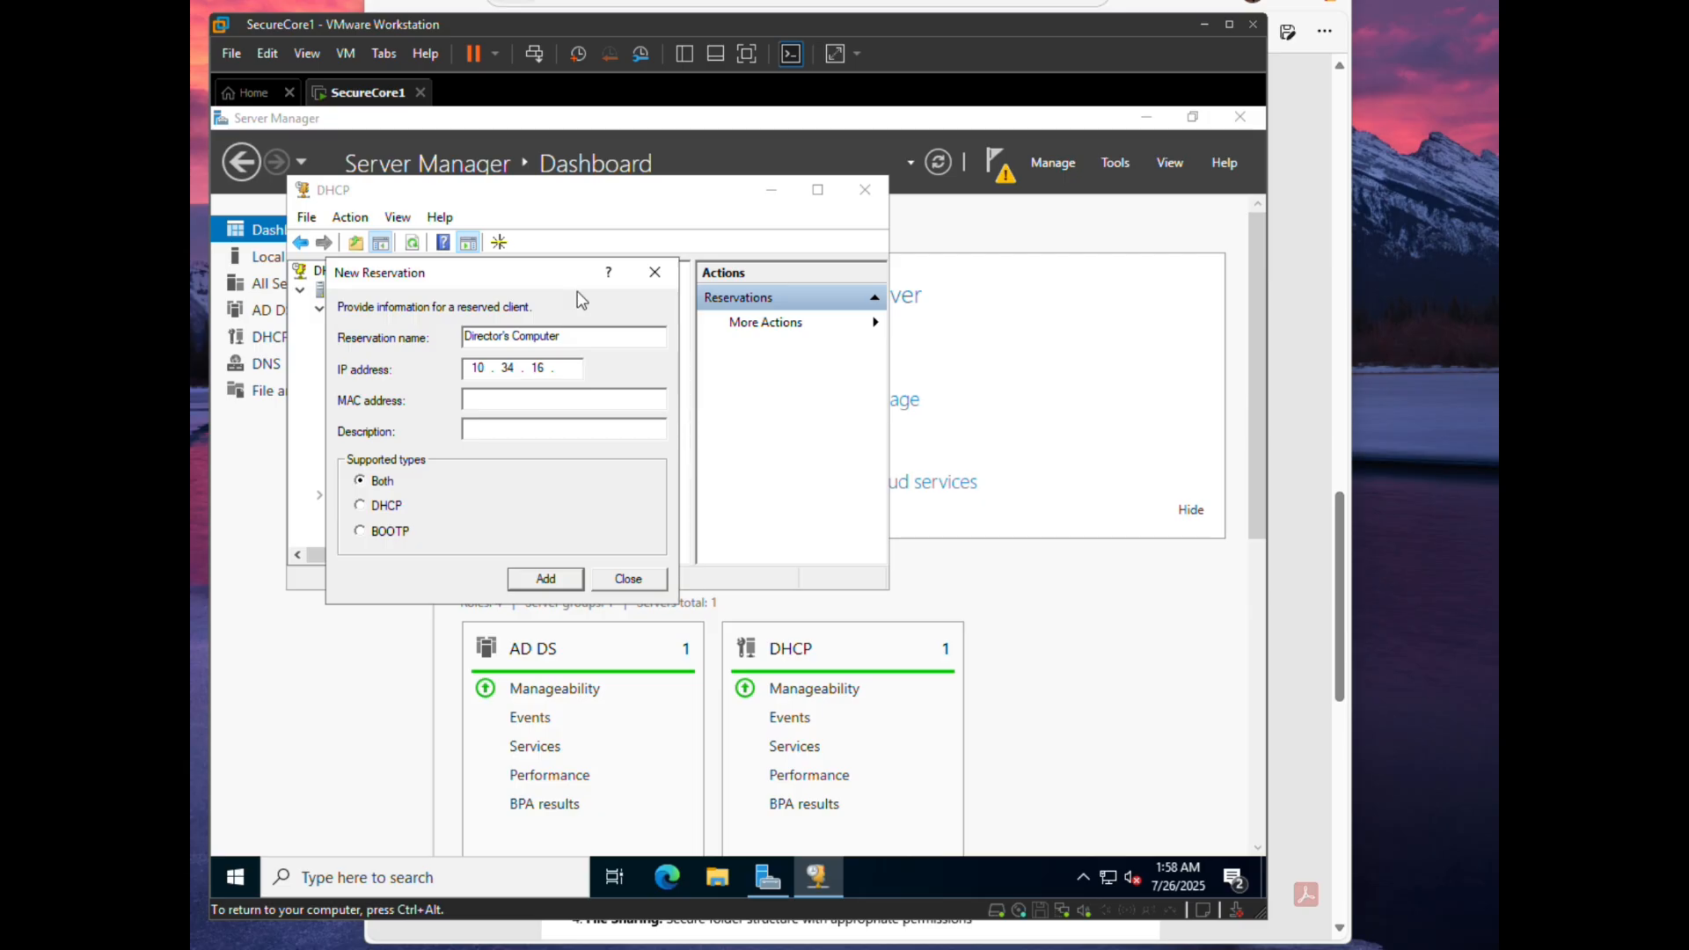
text(00)
text(:0)
text(c:29)
text(:33)
text(:fd)
text(:46)
text(50)
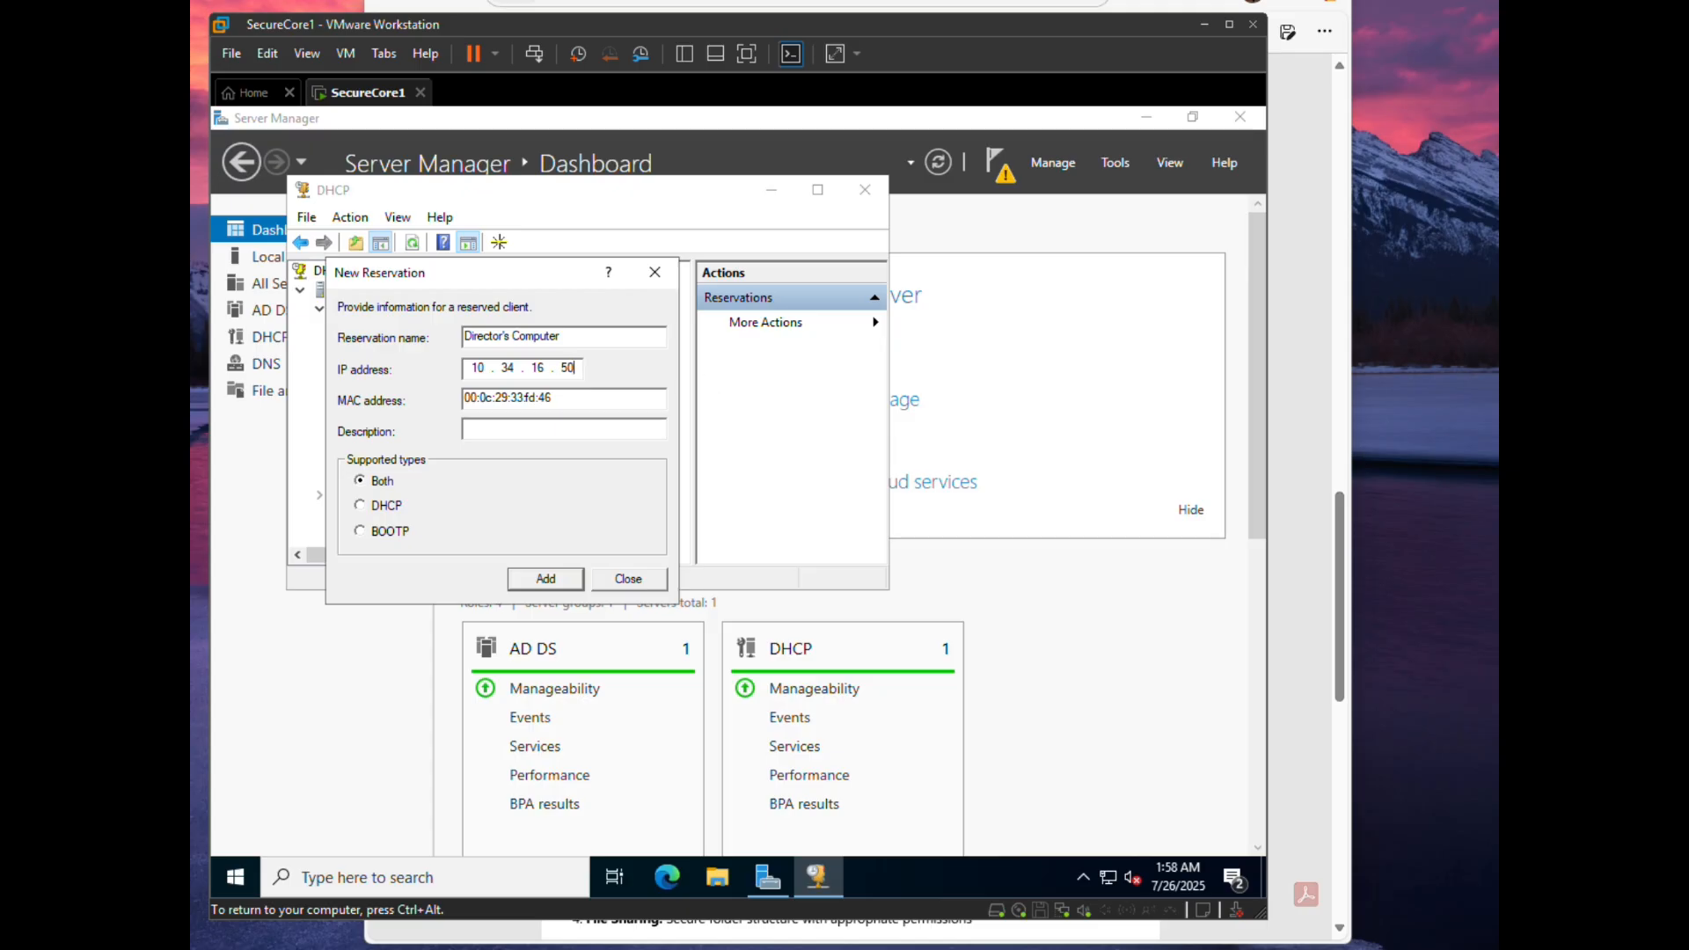
click(543, 589)
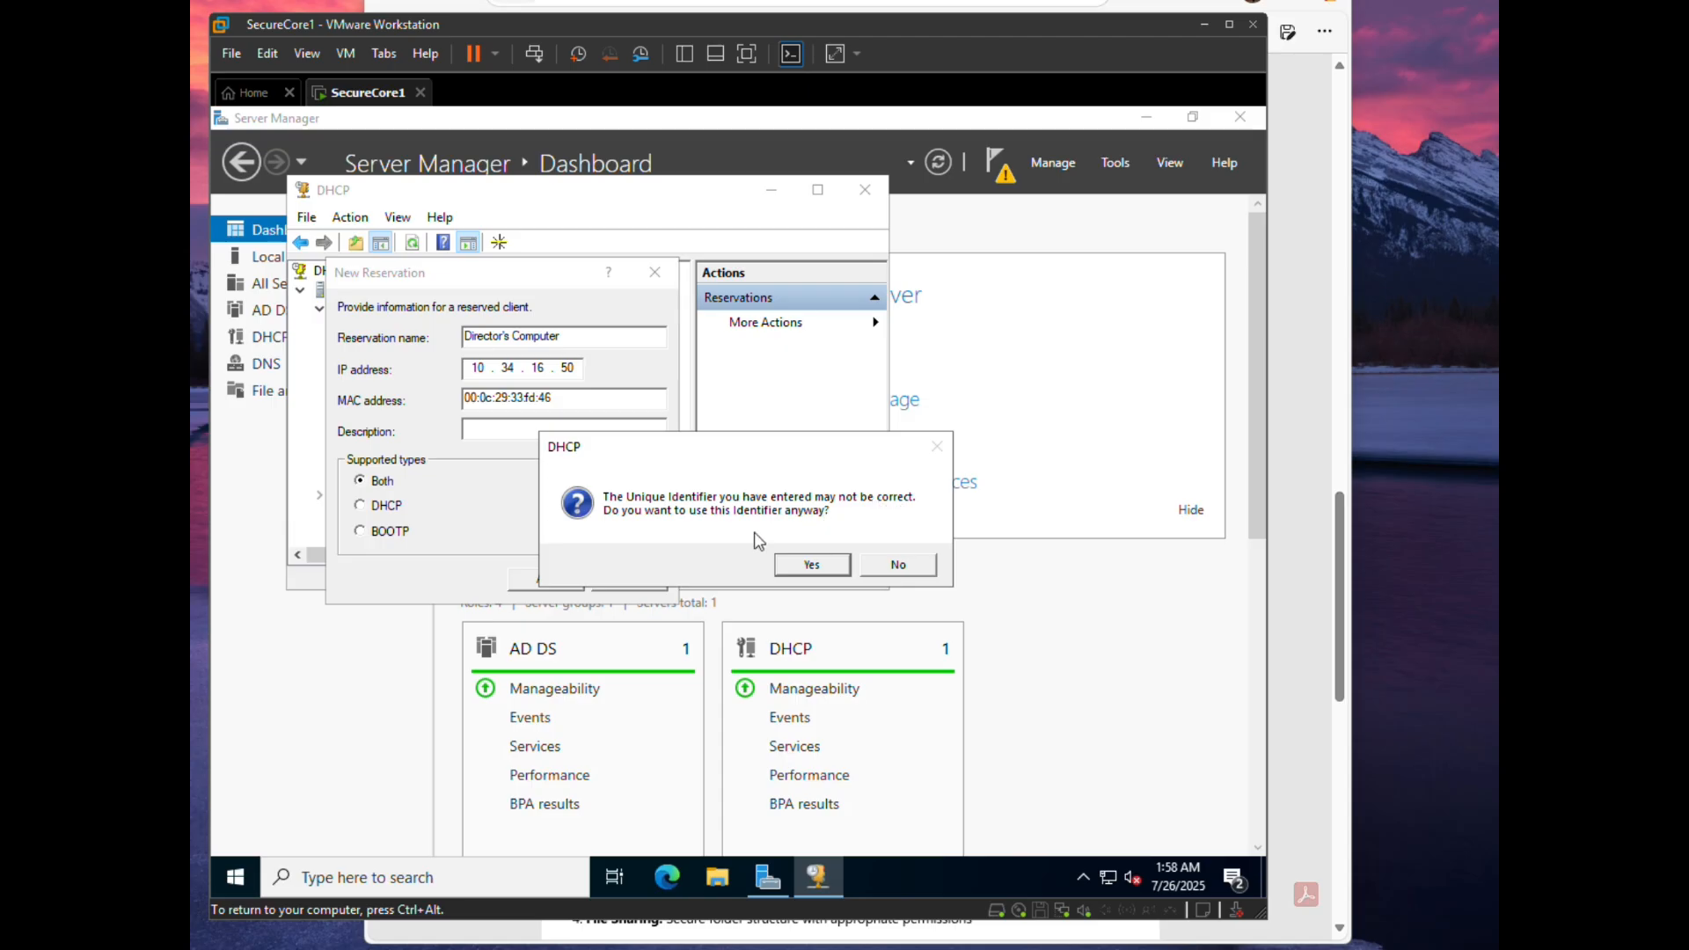
click(812, 565)
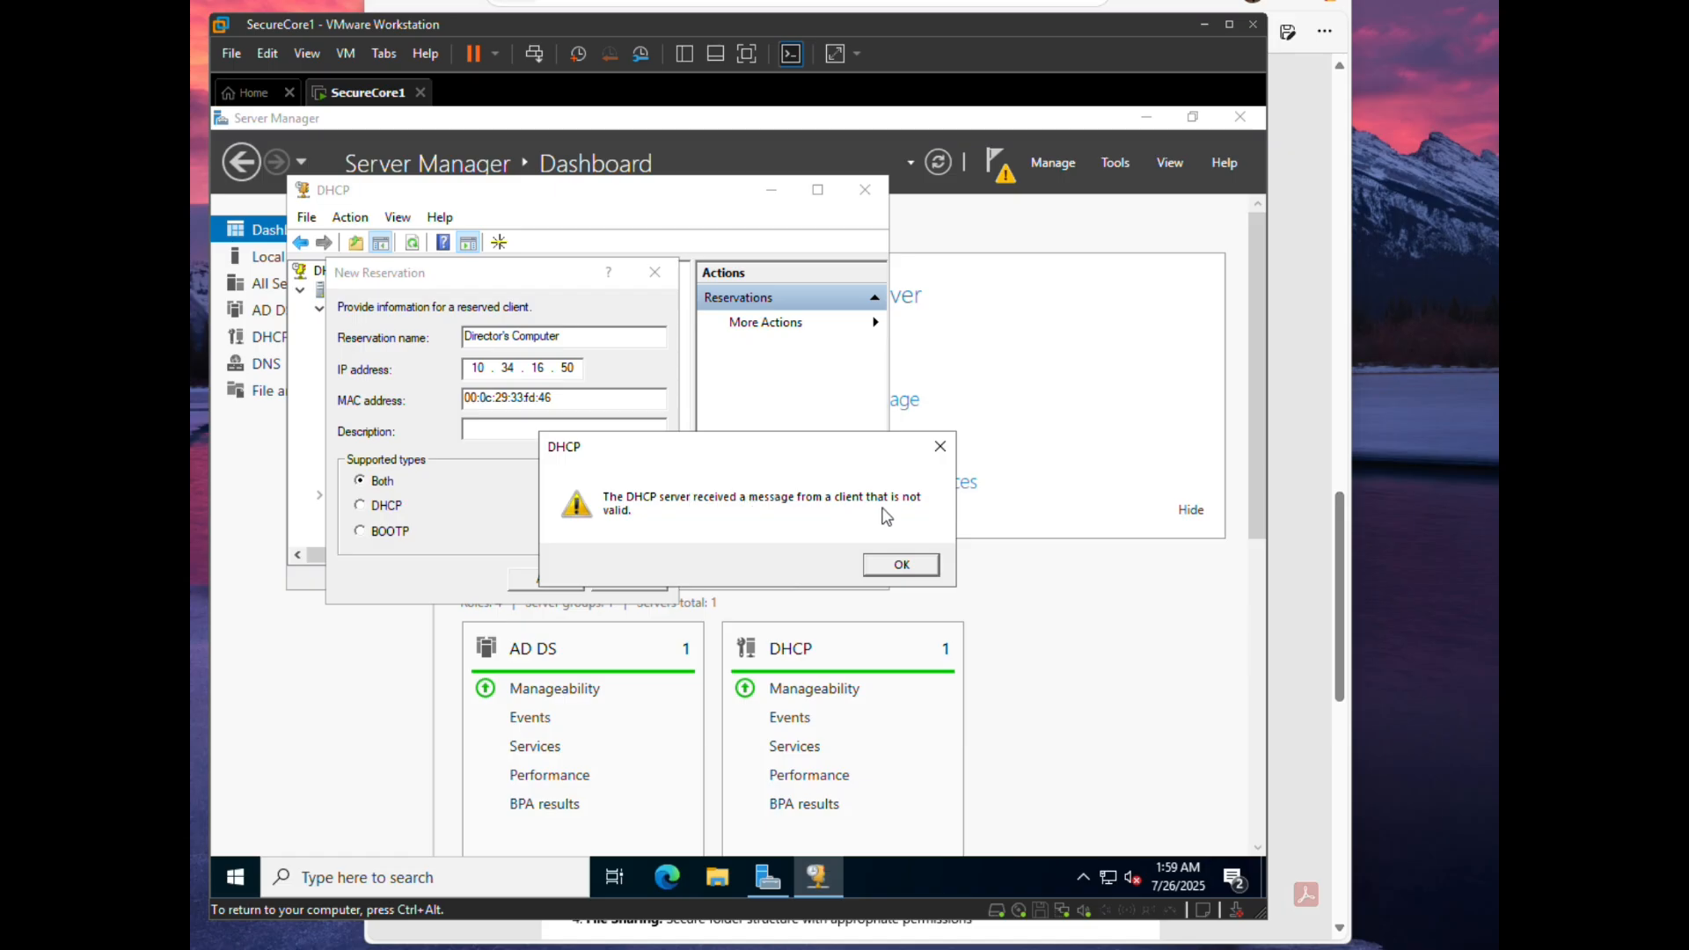
click(904, 567)
- Reformat the MAC as 00-0c-29-33-fd-46, add the reservation, and close the form
click(480, 397)
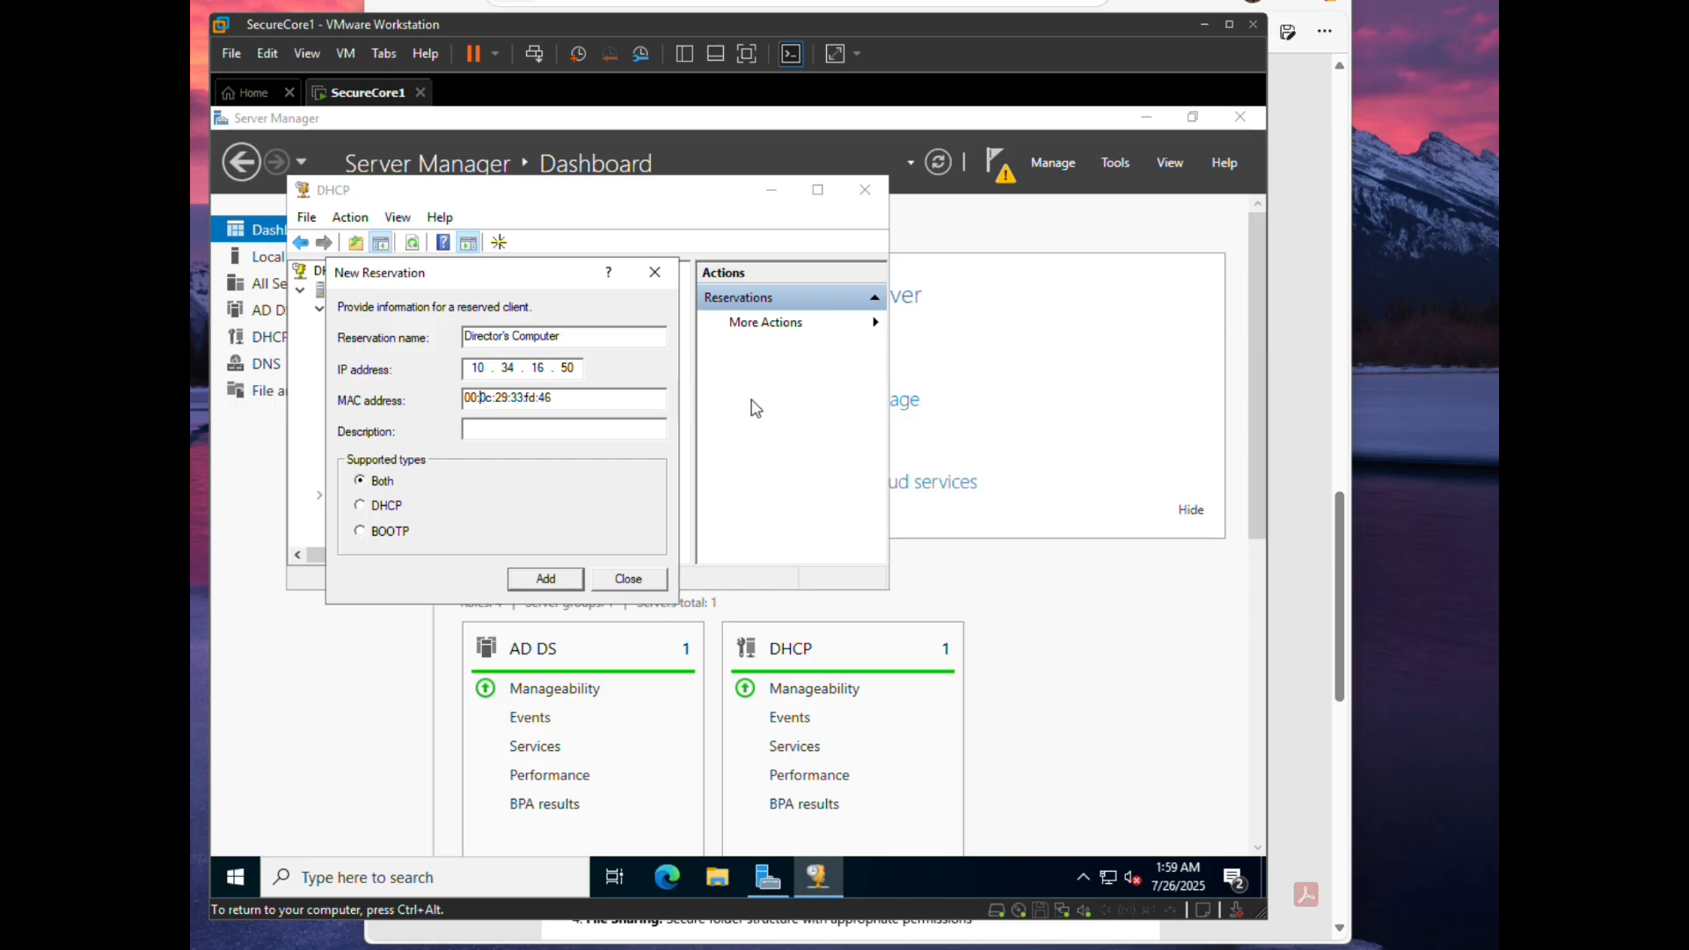
key(BackSpace)
text(-)
click(503, 398)
key(BackSpace)
text(-)
click(512, 397)
key(BackSpace)
text(-)
click(526, 398)
key(BackSpace)
text(-)
click(539, 397)
key(BackSpace)
text(-)
click(546, 578)
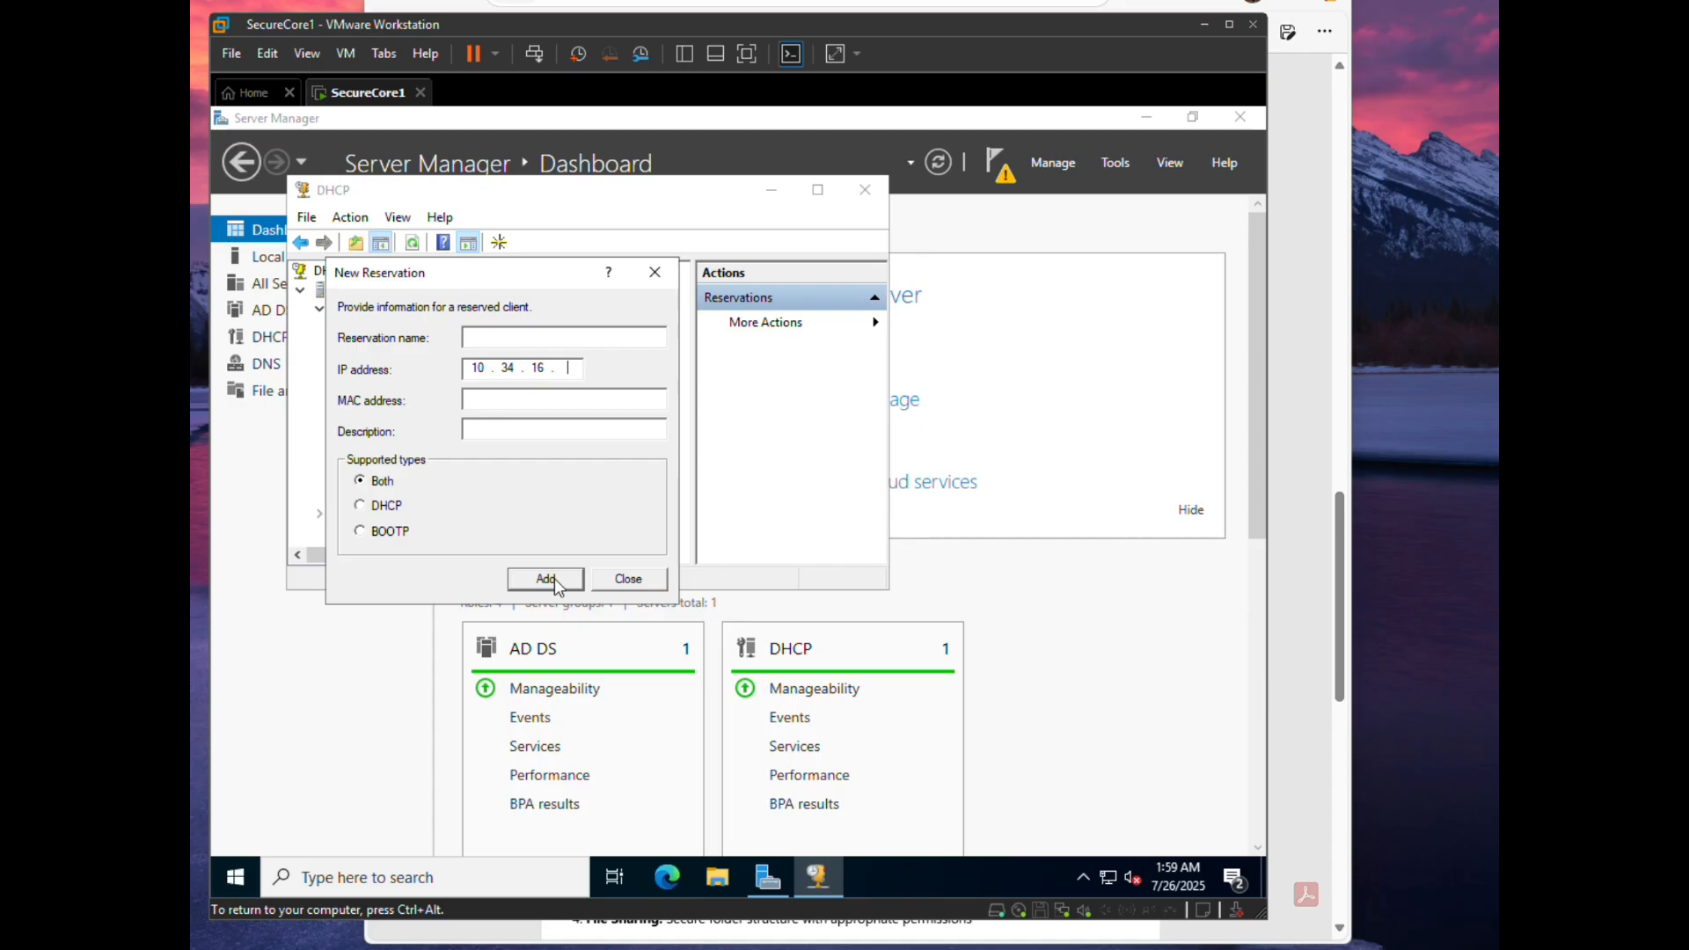
click(626, 580)
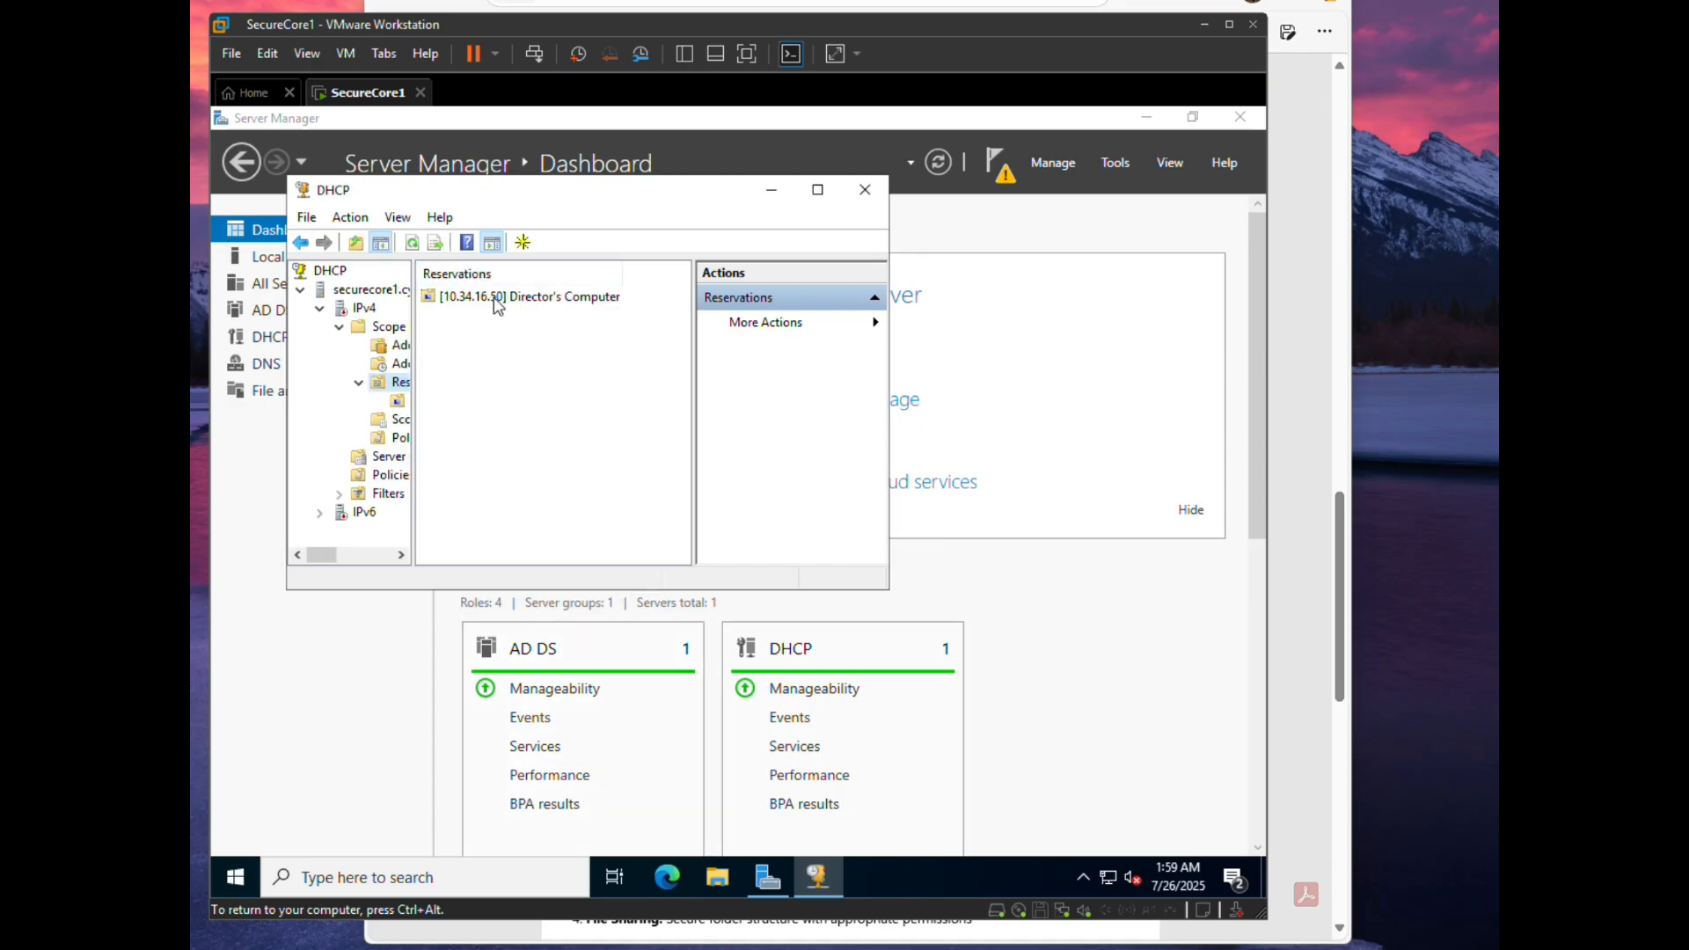